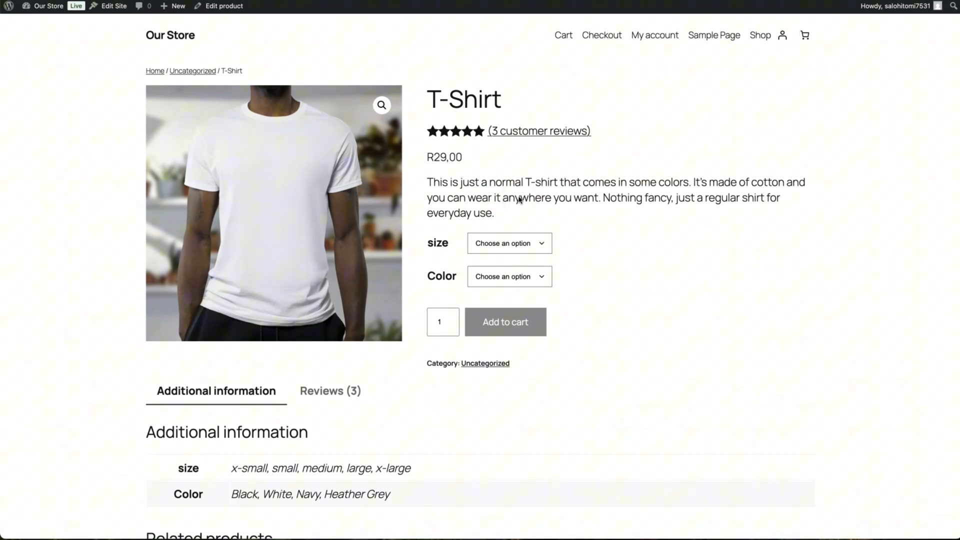
# Examine the size and Color options offered on the T-Shirt product page.
pyautogui.click(505, 243)
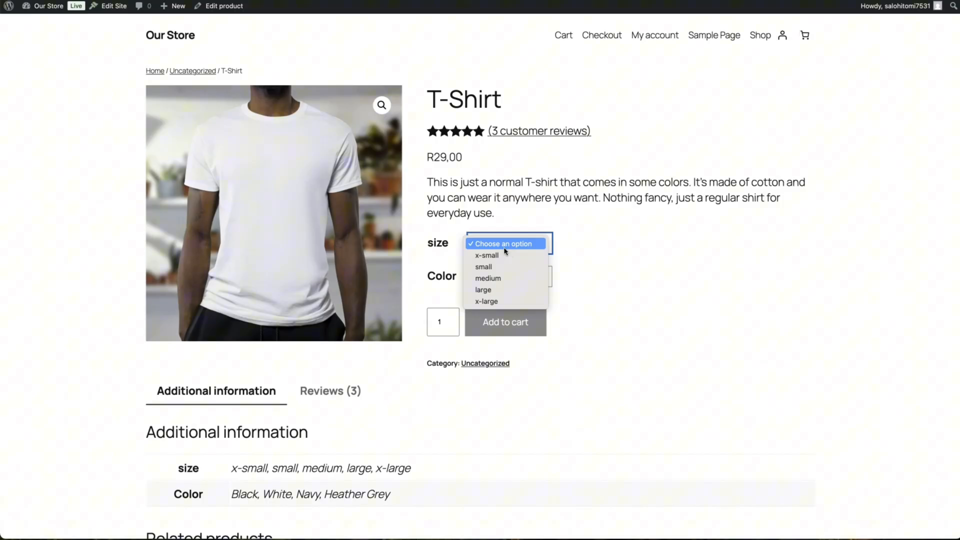
pyautogui.click(620, 260)
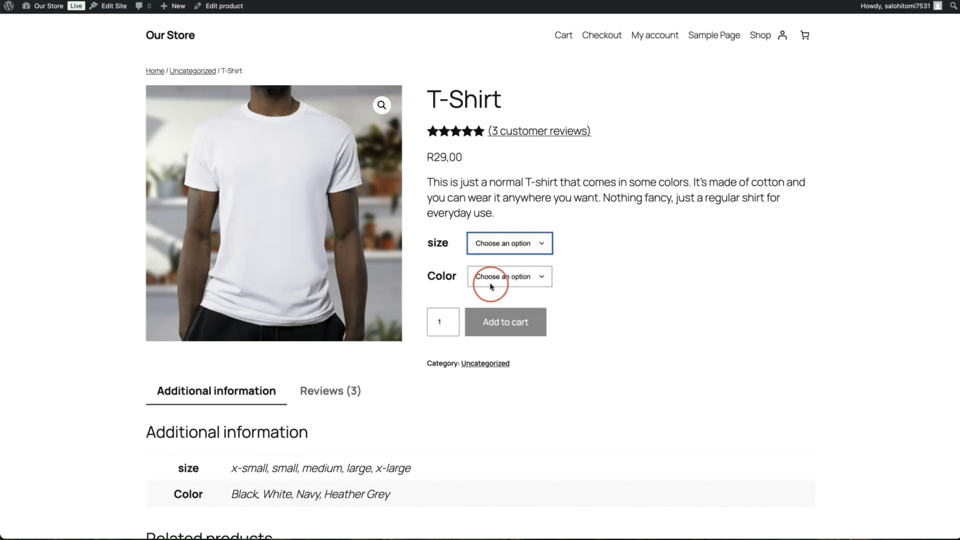
pyautogui.click(492, 286)
pyautogui.click(637, 287)
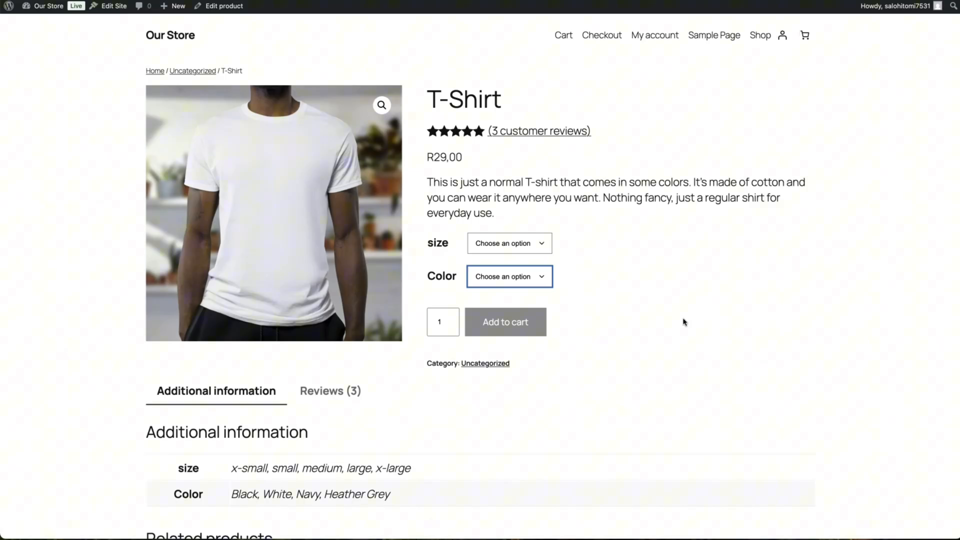
pyautogui.click(676, 319)
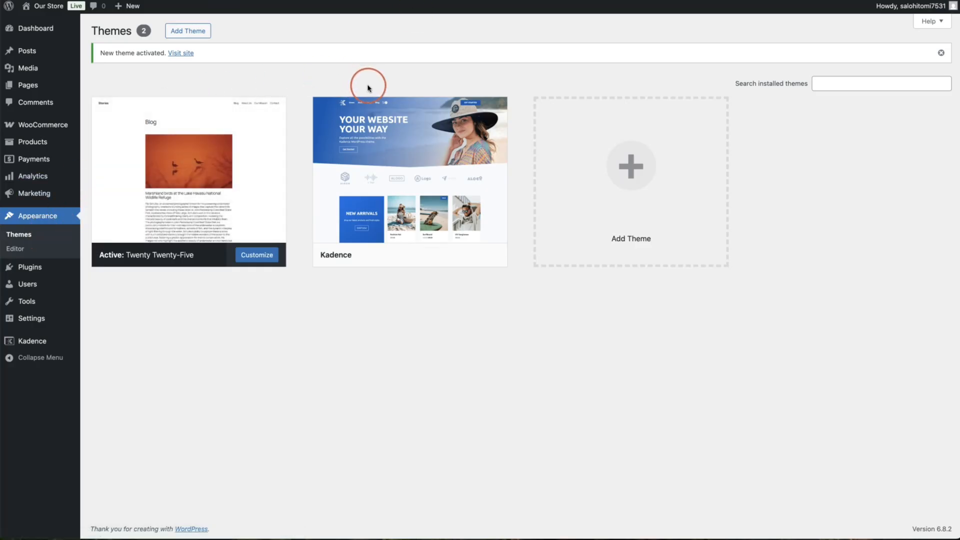
# Activate the Kadence theme and open the WooCommerce Single Product Layout settings while customizing the T-Shirt page.
pyautogui.click(418, 263)
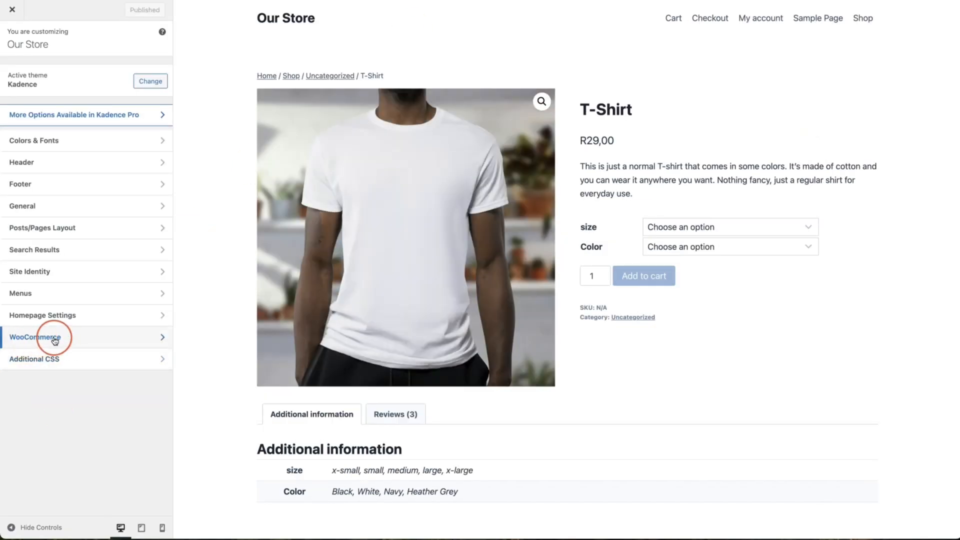
pyautogui.click(105, 338)
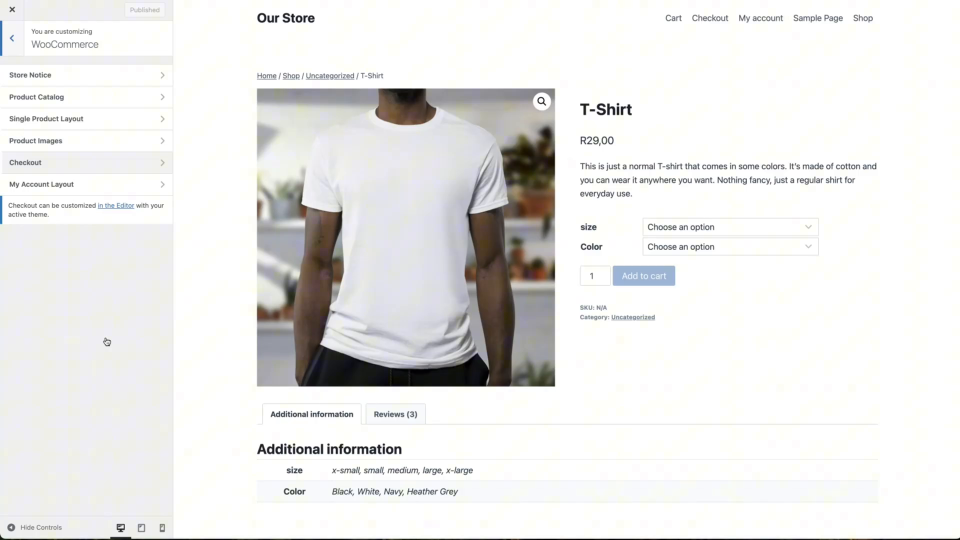
pyautogui.click(99, 120)
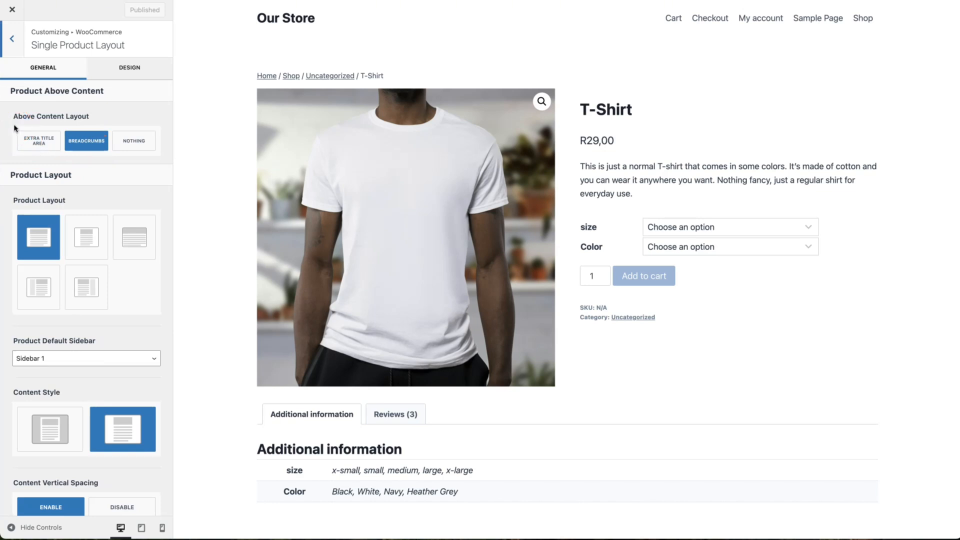
# Set the product's Above Content Layout to Nothing and make the Rating element visible.
pyautogui.click(124, 141)
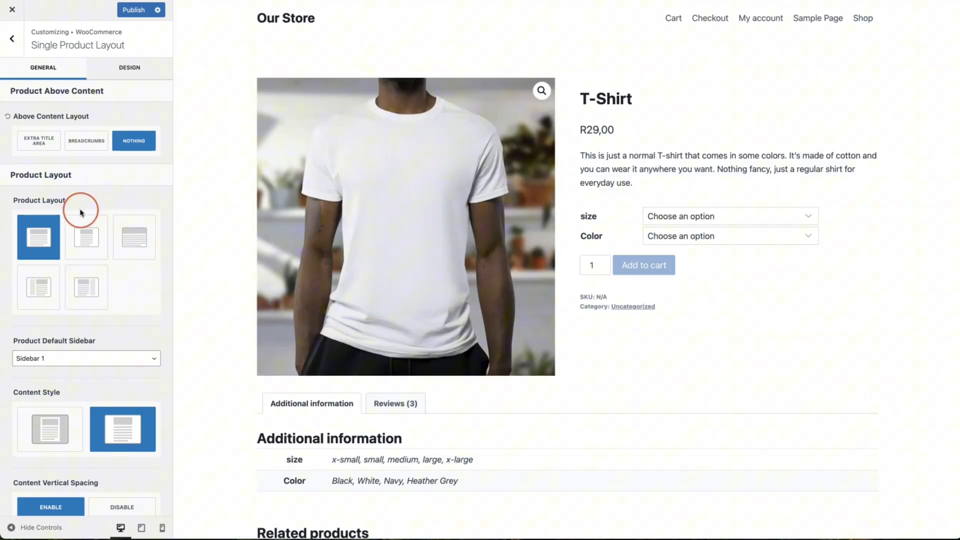
pyautogui.scroll(-4, 81, 208)
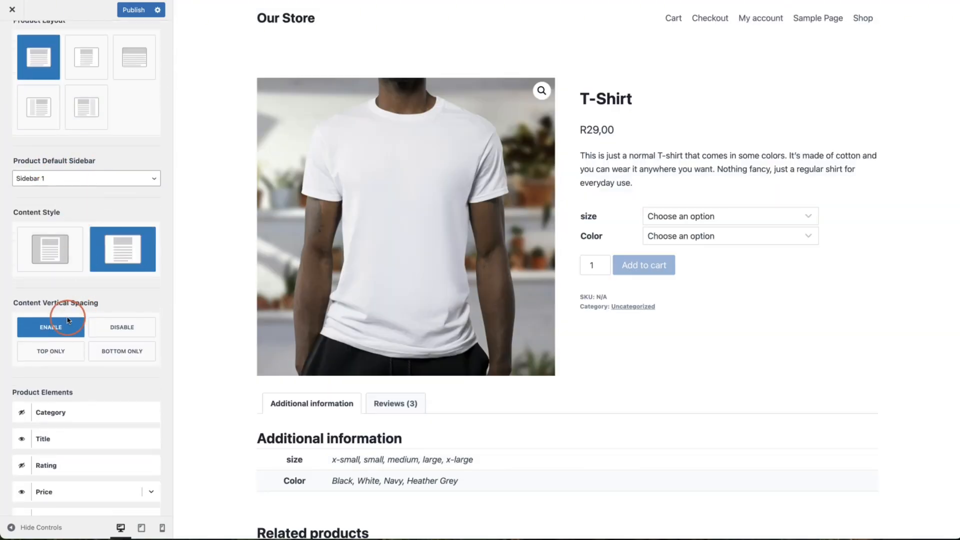
pyautogui.scroll(-2, 82, 344)
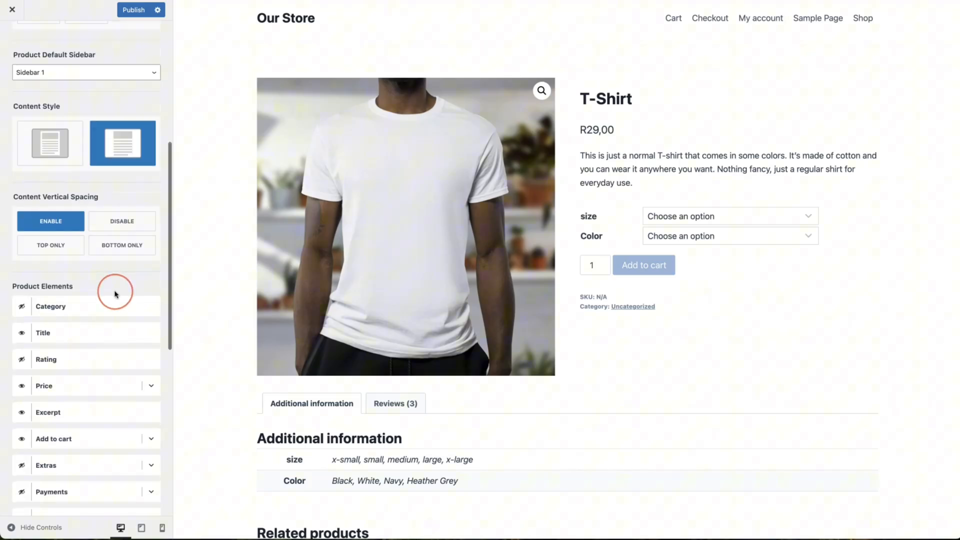
pyautogui.scroll(-1, 116, 292)
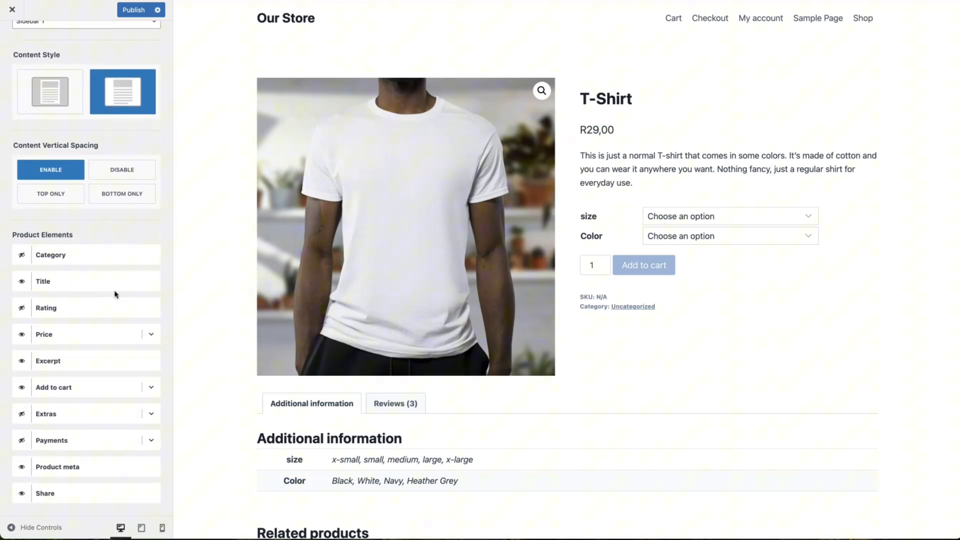
pyautogui.click(95, 285)
pyautogui.click(20, 312)
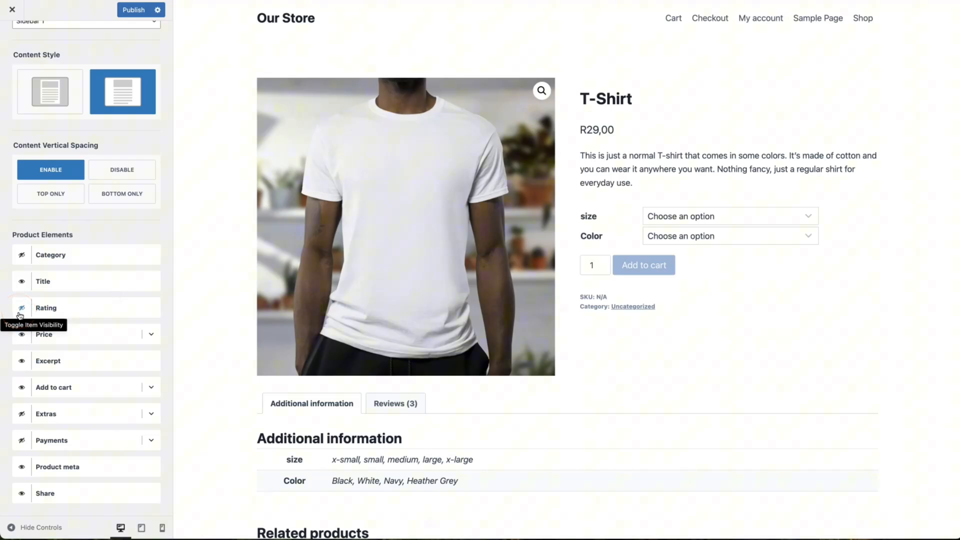
pyautogui.click(21, 309)
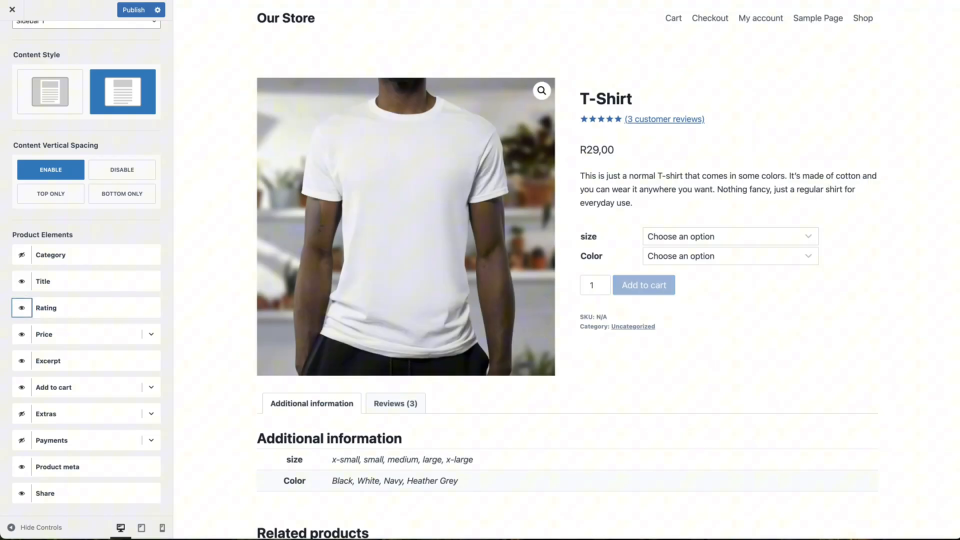
# Try showing the Extras product element, review its title and feature settings, and hide it again.
pyautogui.scroll(-3, 7, 326)
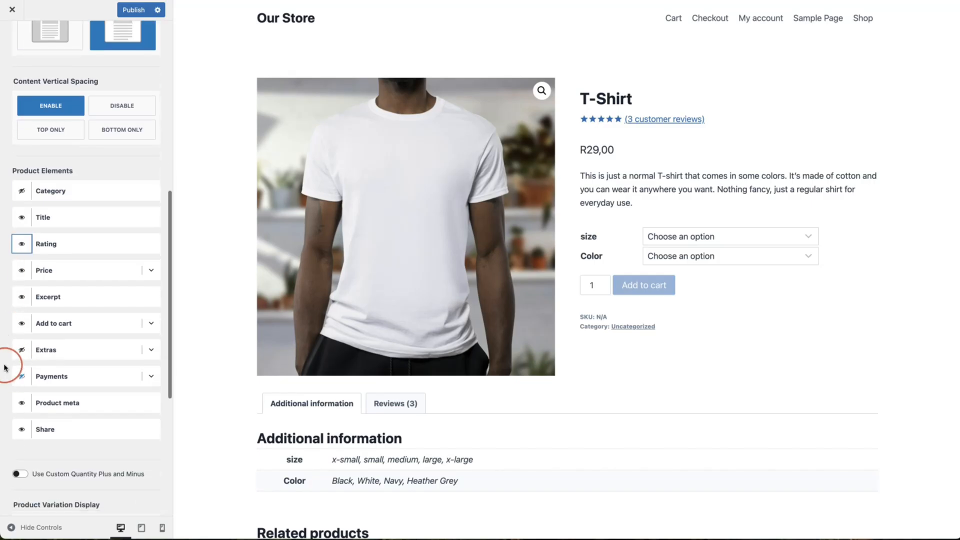
pyautogui.click(144, 363)
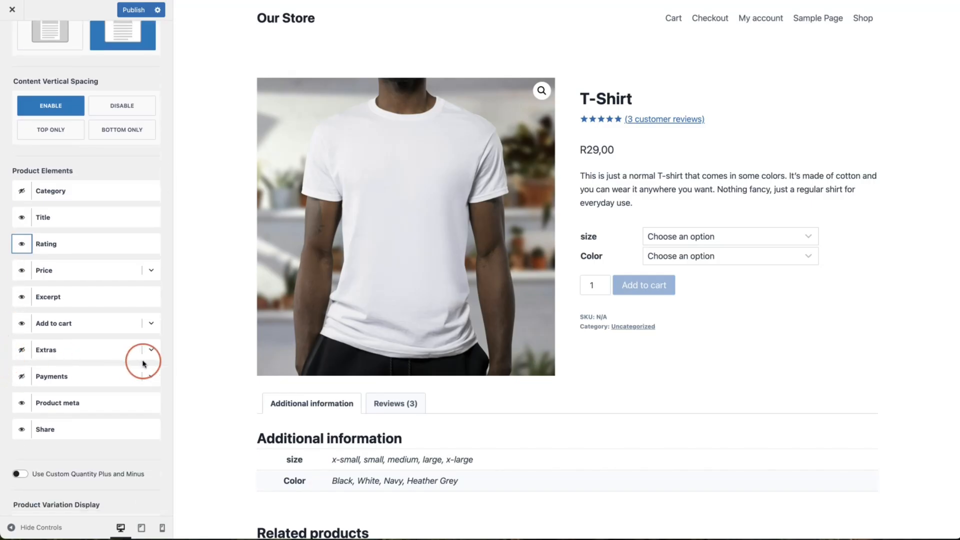
pyautogui.click(22, 349)
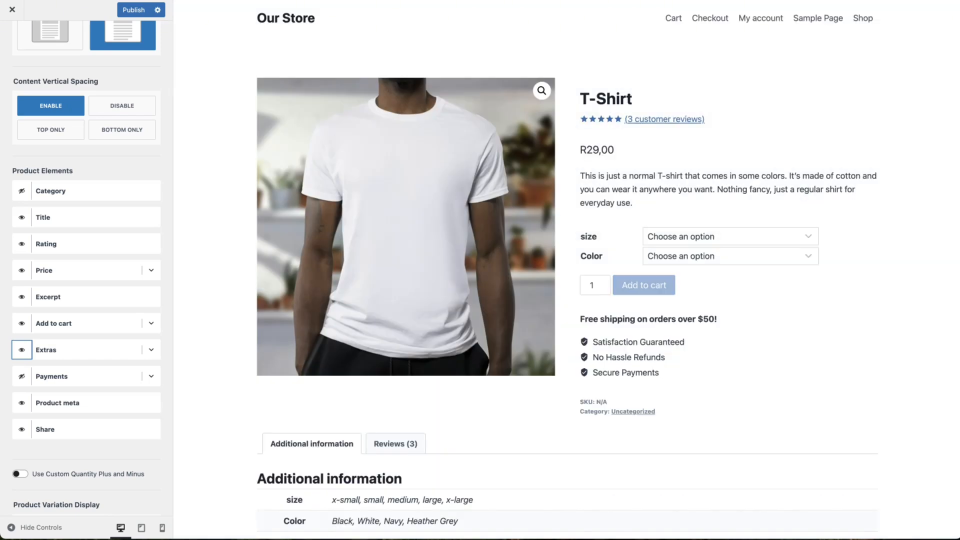
pyautogui.click(148, 353)
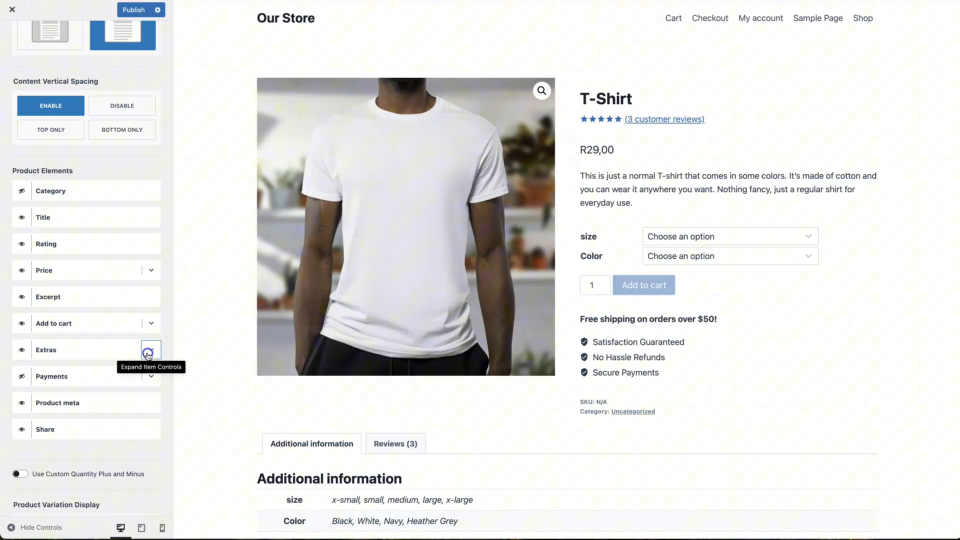
pyautogui.scroll(-3, 101, 368)
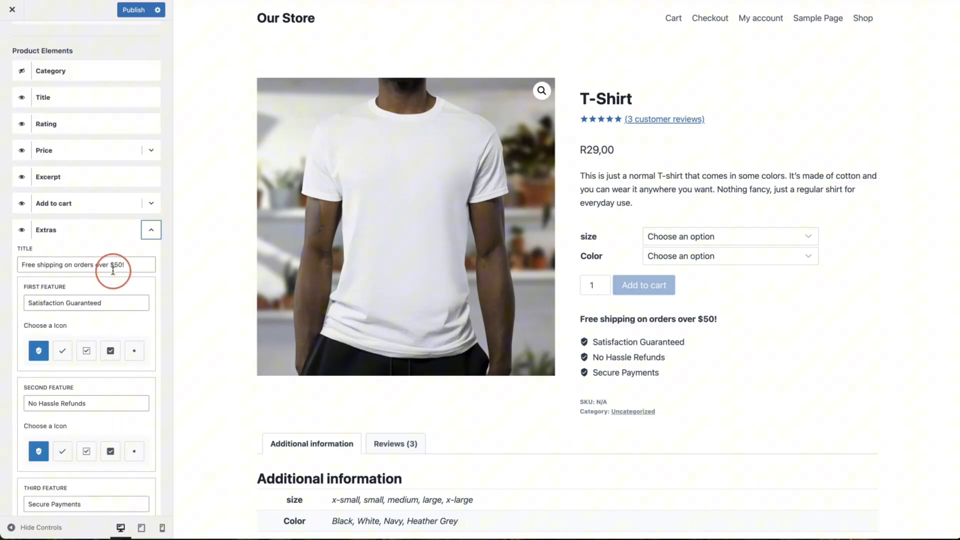
pyautogui.scroll(-1, 96, 356)
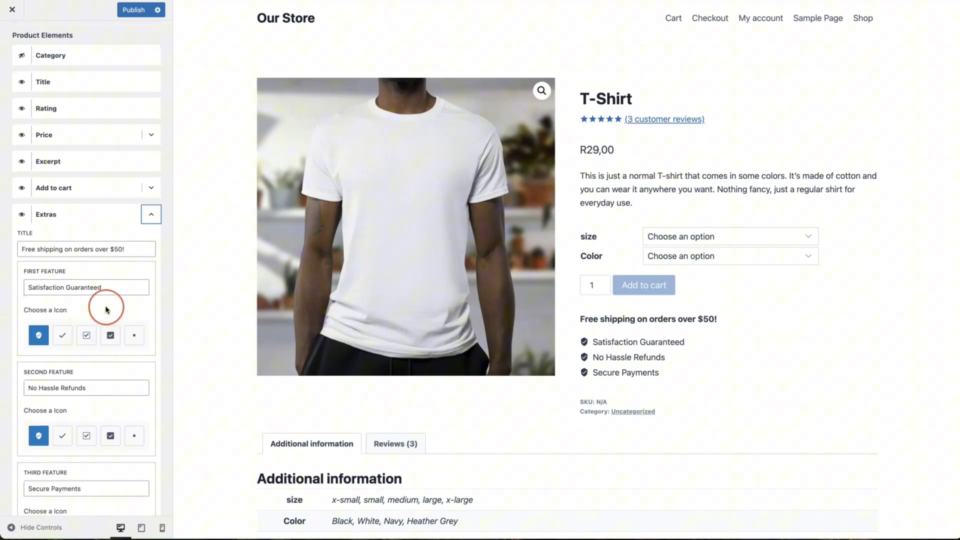
pyautogui.scroll(-3, 103, 390)
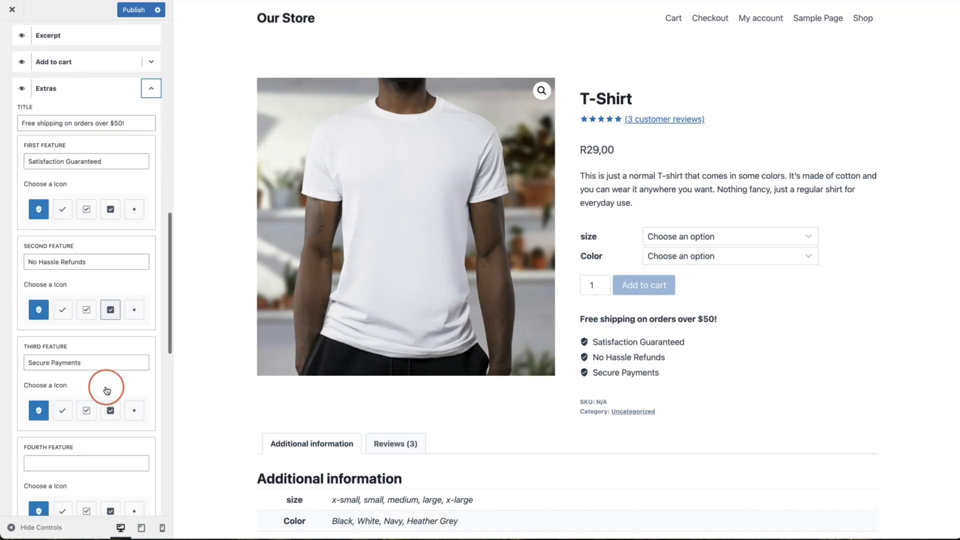
pyautogui.scroll(-1, 91, 382)
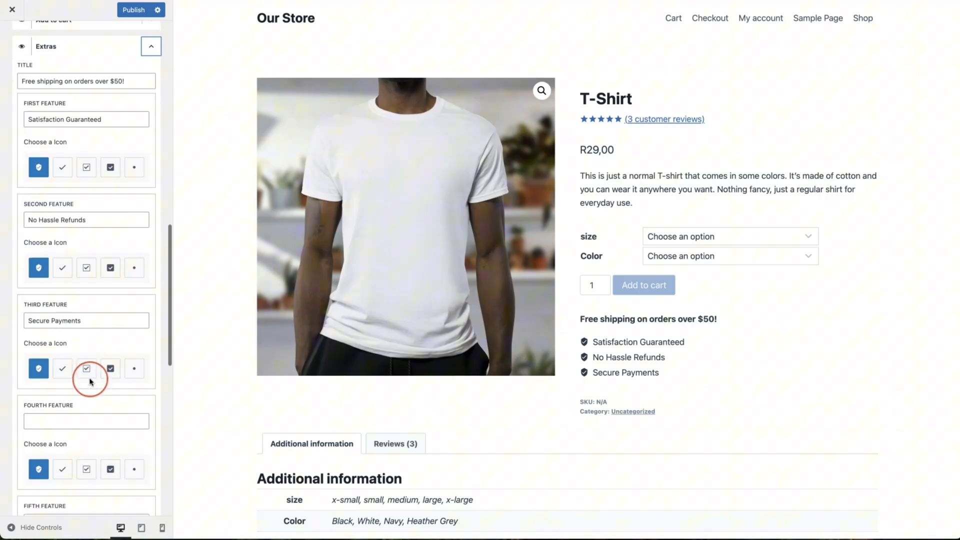
pyautogui.scroll(-4, 60, 387)
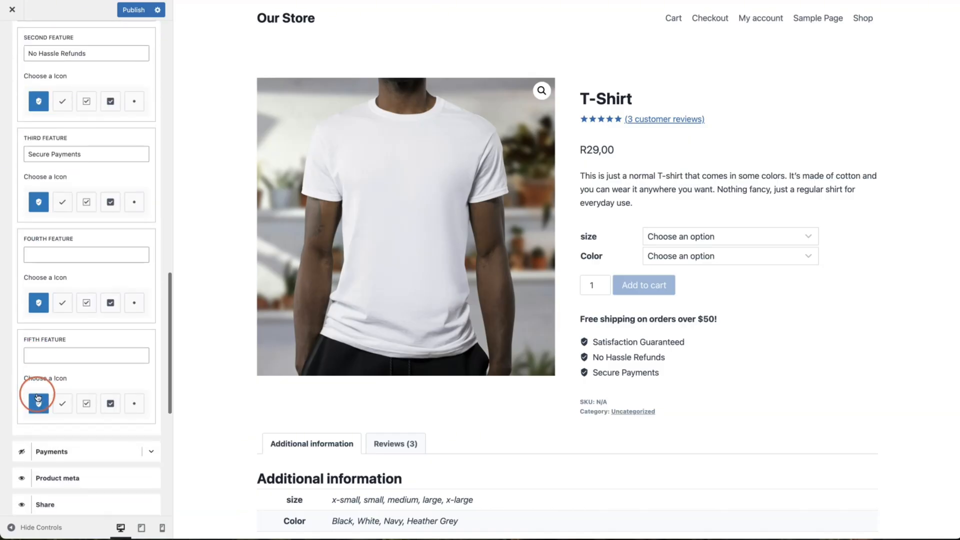
pyautogui.scroll(5, 38, 397)
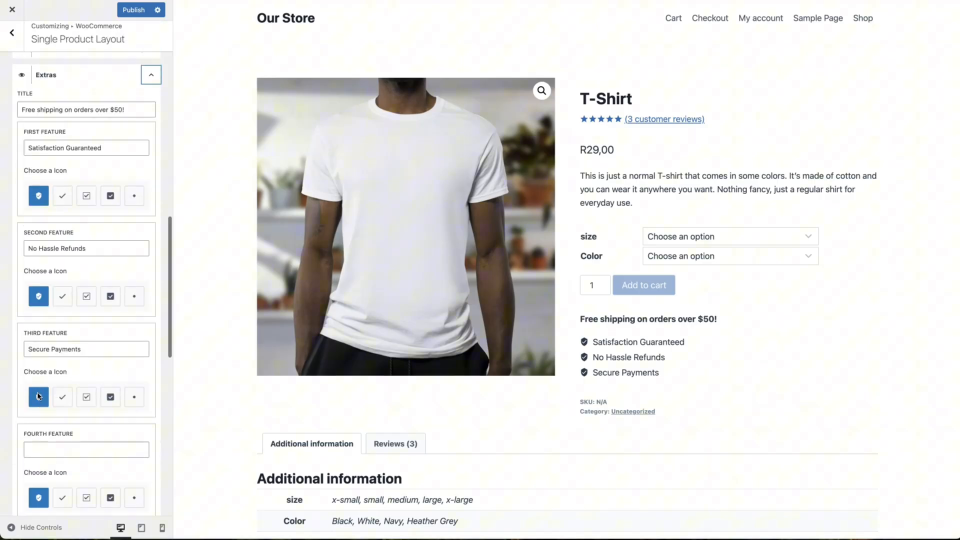
pyautogui.scroll(4, 38, 397)
pyautogui.click(22, 265)
# Publish the single product layout changes and switch to the live T-Shirt product page.
pyautogui.click(140, 18)
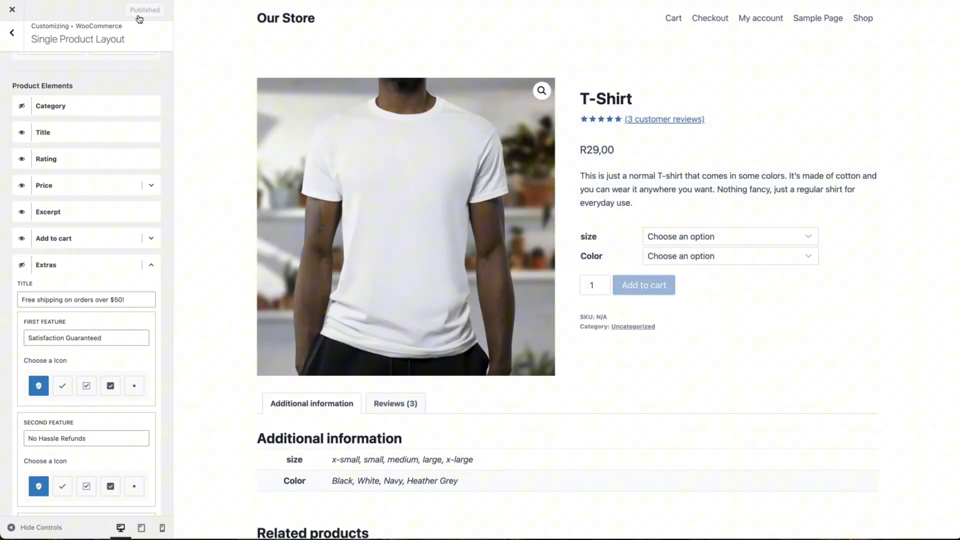
pyautogui.click(232, 61)
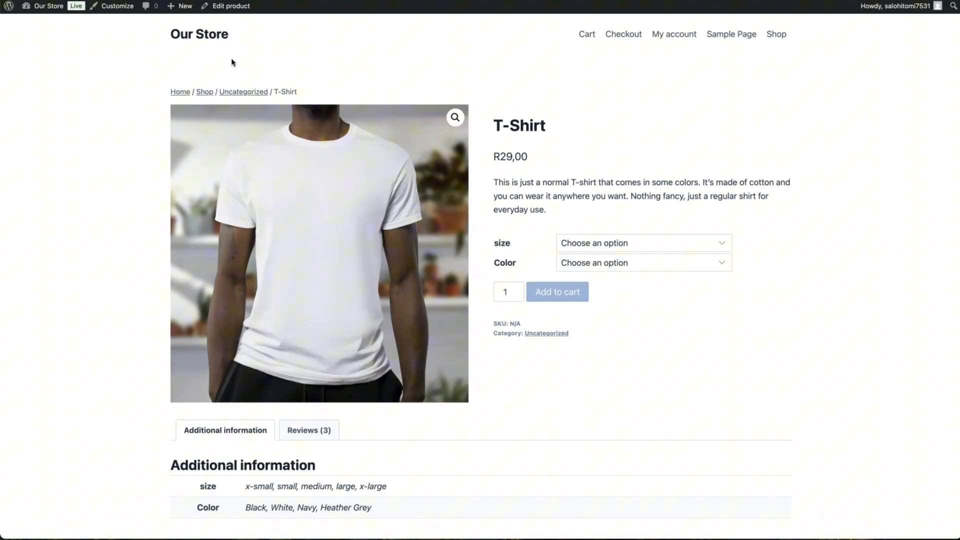
# Review the Express, Plus and Ultimate plans on the Kadence WP pricing page.
pyautogui.click(570, 63)
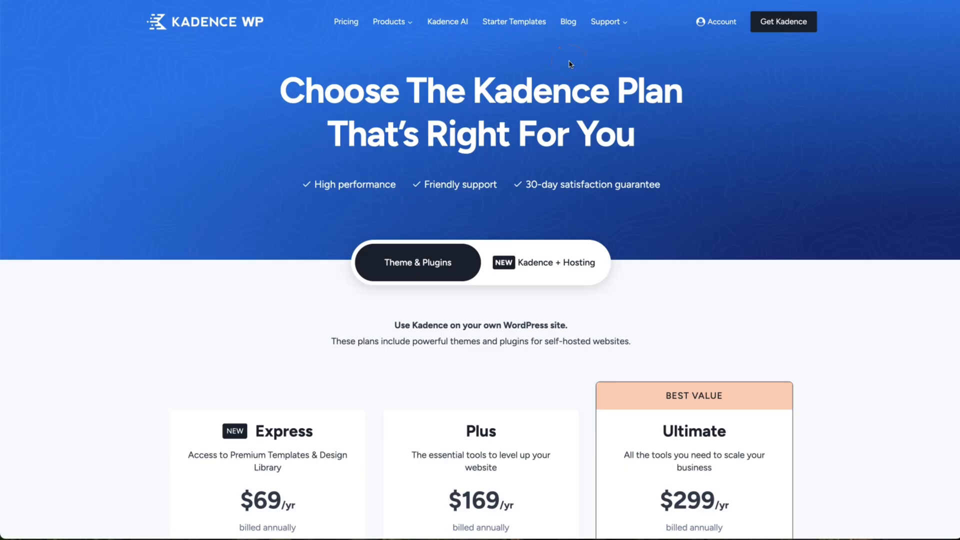
pyautogui.scroll(-2, 730, 283)
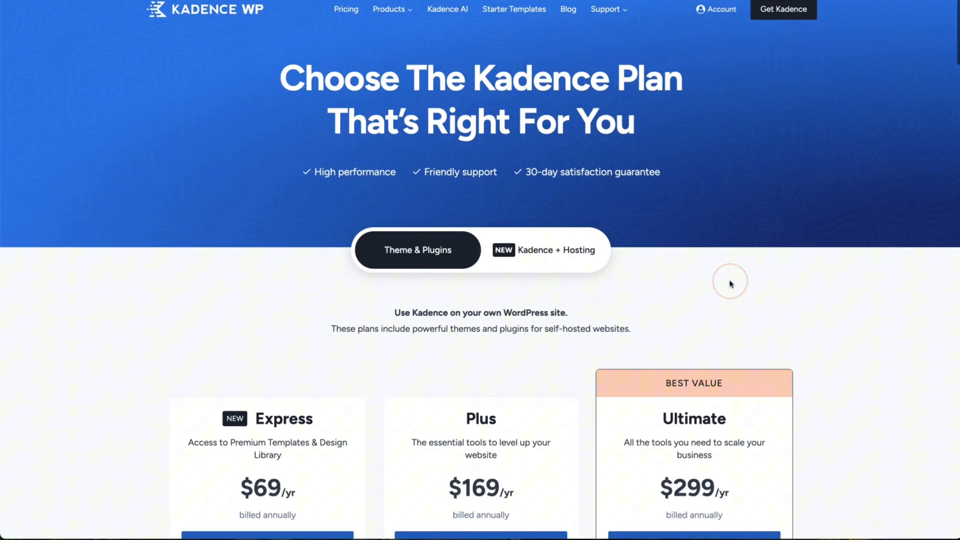
pyautogui.scroll(-4, 825, 294)
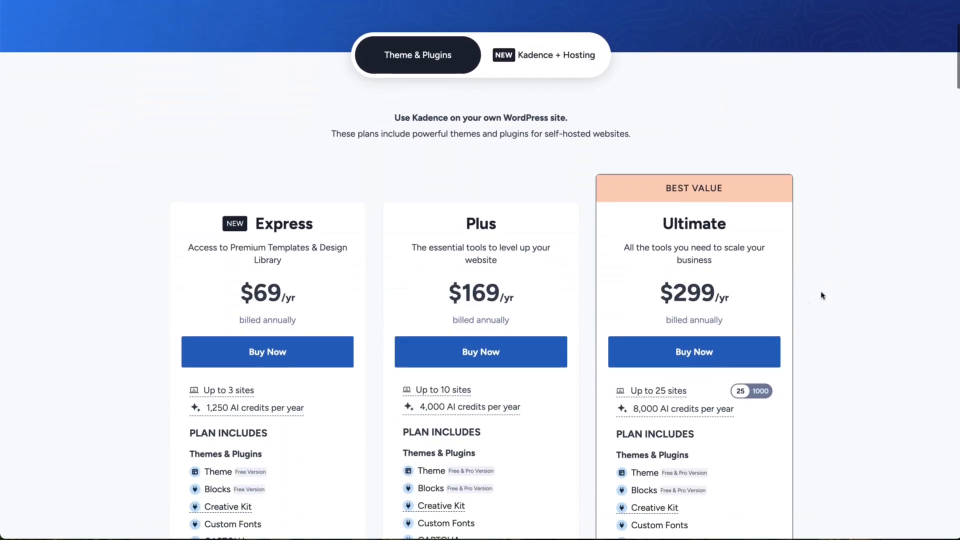
pyautogui.scroll(-1, 823, 295)
pyautogui.scroll(-1, 823, 296)
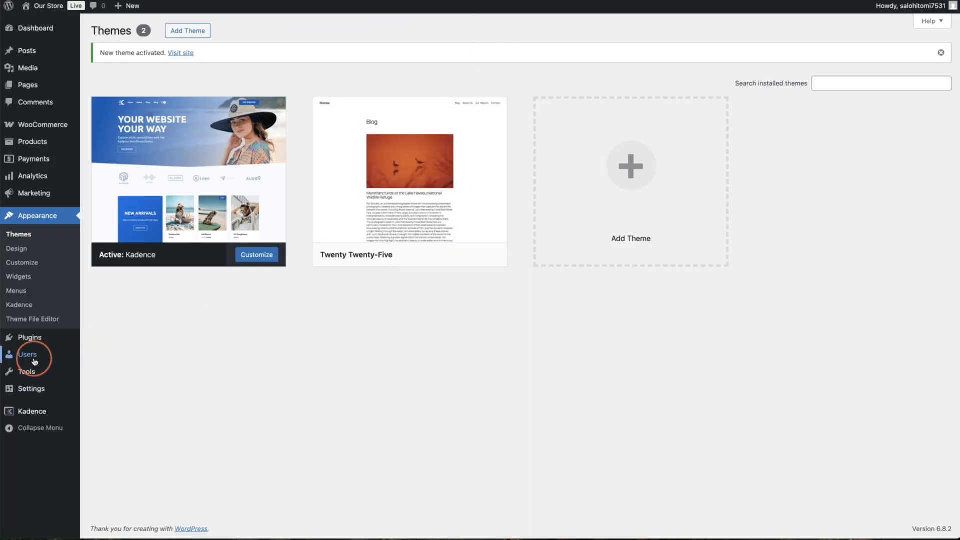
# Upload the plugin file kadence-woo-extras.2.4.10.zip to the WordPress site and start its installation.
pyautogui.moveTo(37, 341)
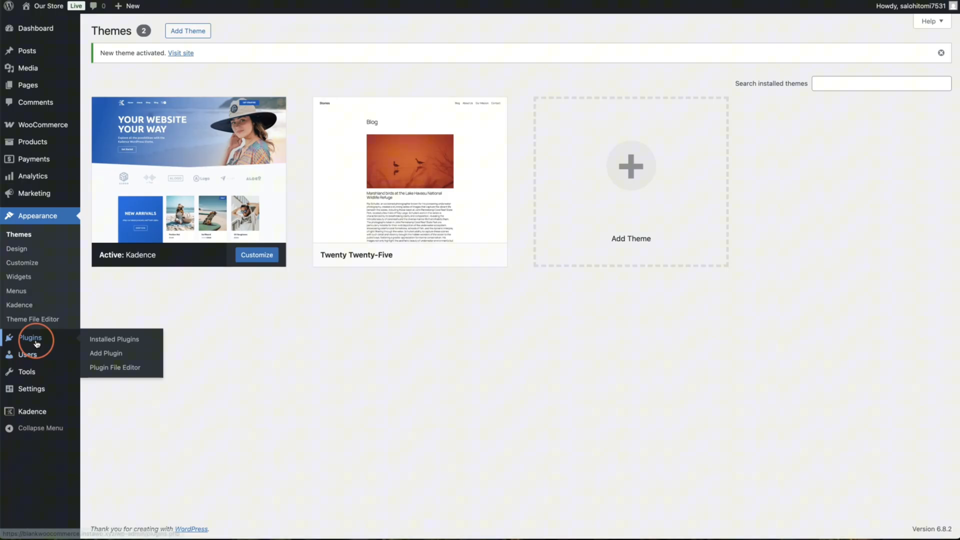
pyautogui.click(126, 355)
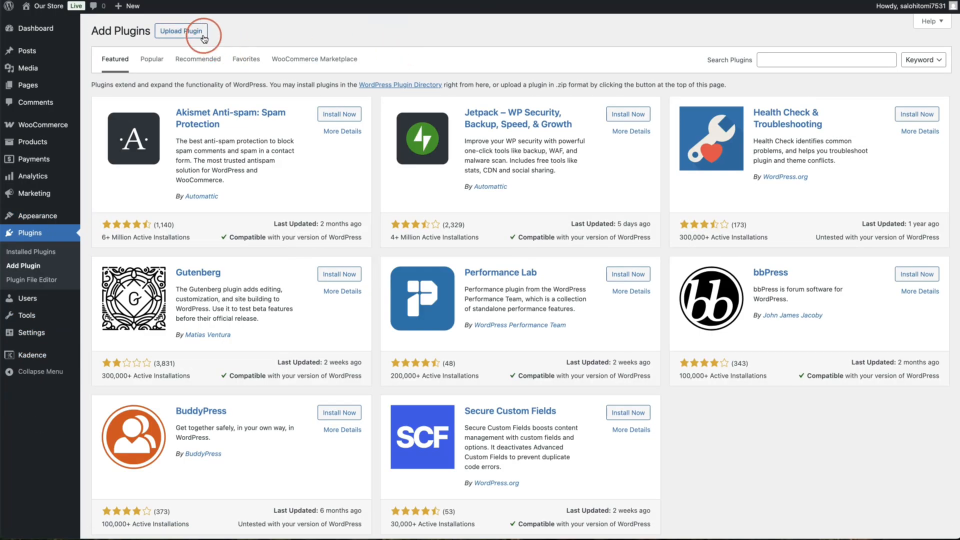
pyautogui.click(203, 36)
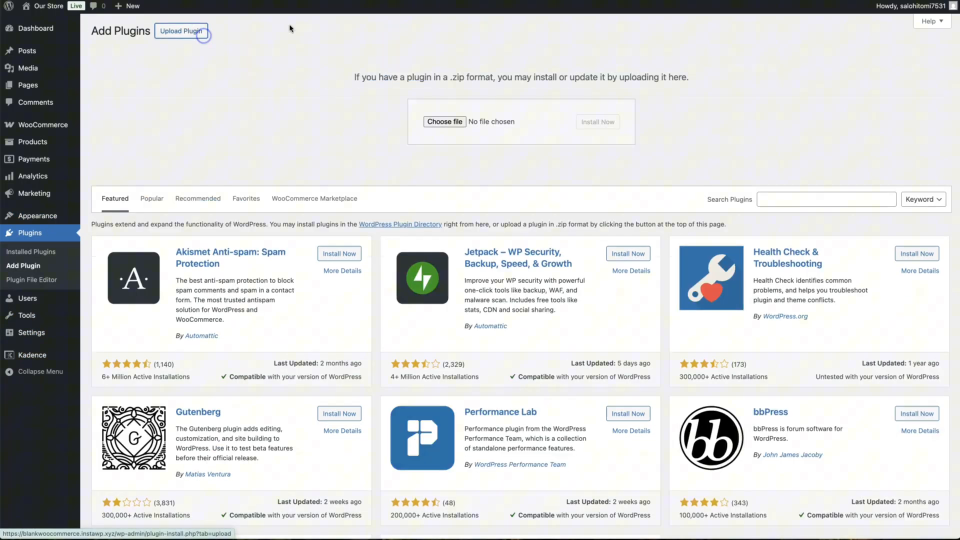
pyautogui.moveTo(647, 80); pyautogui.dragTo(456, 122)
pyautogui.click(599, 122)
pyautogui.click(739, 119)
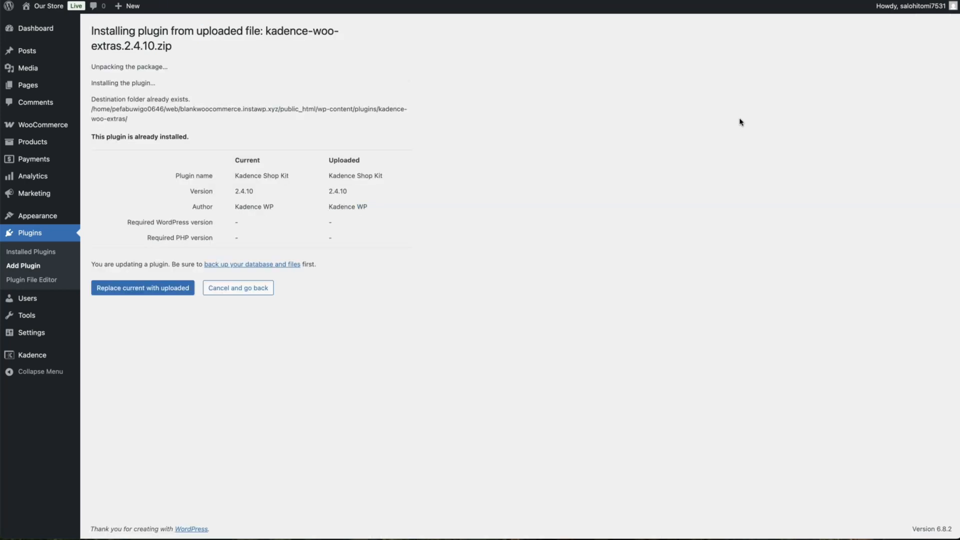
# Replace the installed Kadence Shop Kit plugin with the uploaded copy and open the Shop Kit settings.
pyautogui.click(165, 290)
pyautogui.click(23, 376)
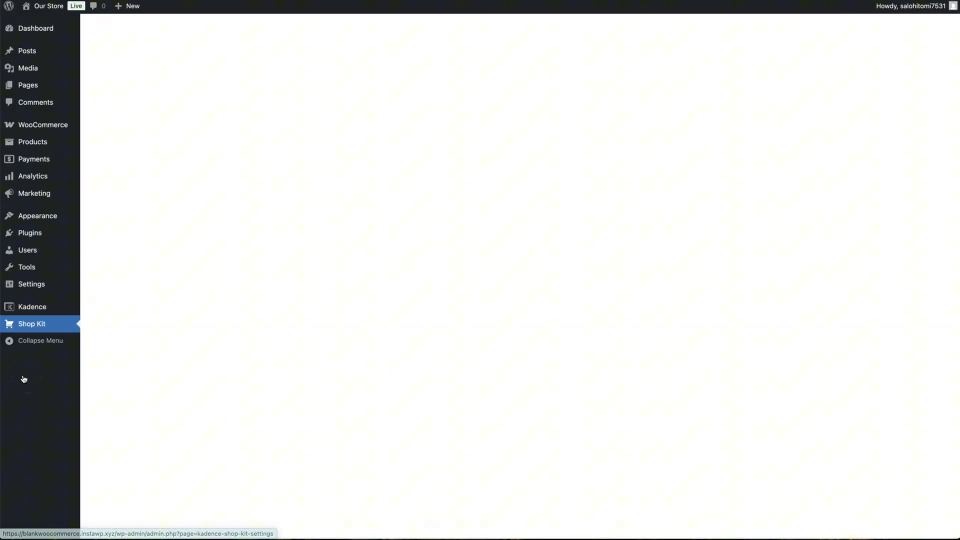
pyautogui.click(298, 172)
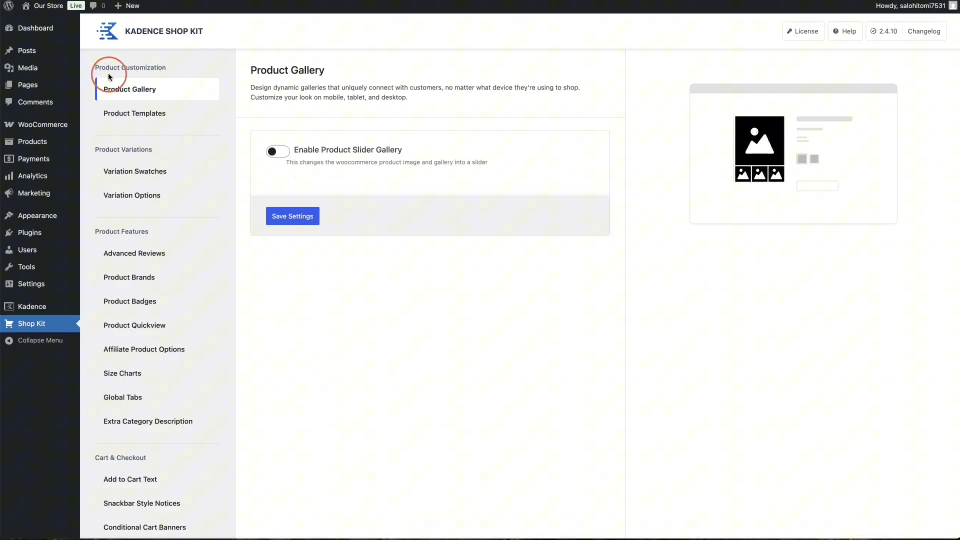
# Look over the Shop Kit feature categories from Product Customization through Cart & Checkout.
pyautogui.click(100, 83)
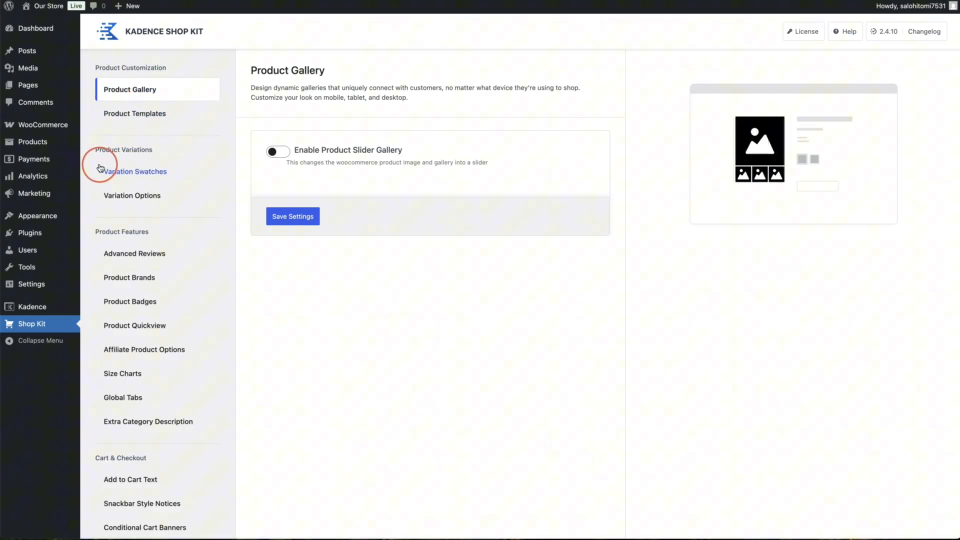
pyautogui.scroll(-3, 197, 315)
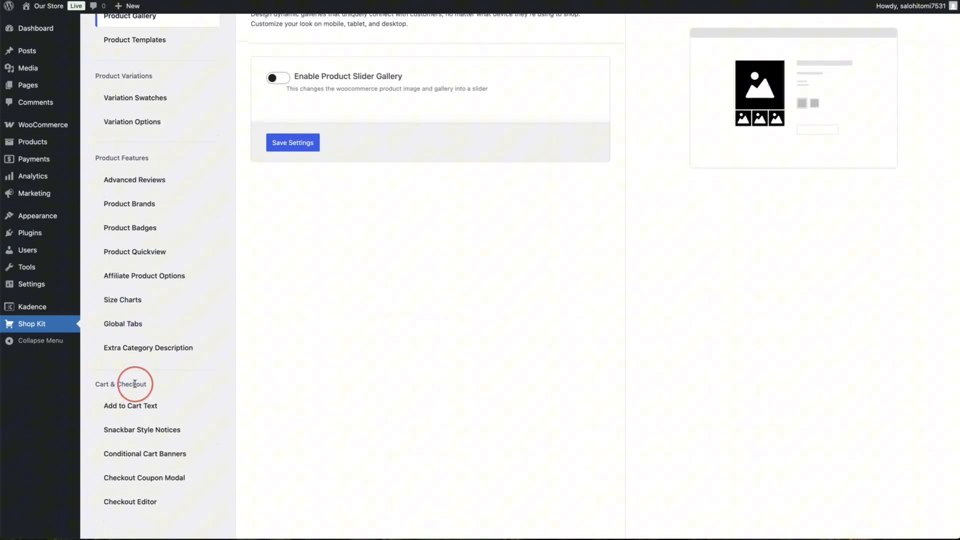
pyautogui.scroll(2, 213, 387)
pyautogui.scroll(1, 213, 387)
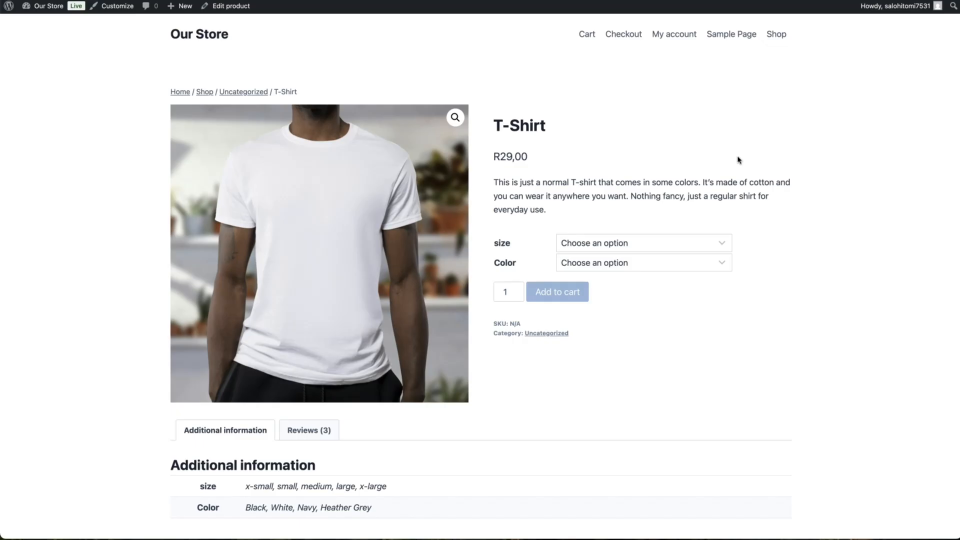
# Check the Color variation choices on the live T-Shirt product page.
pyautogui.click(621, 261)
pyautogui.click(612, 319)
pyautogui.click(619, 358)
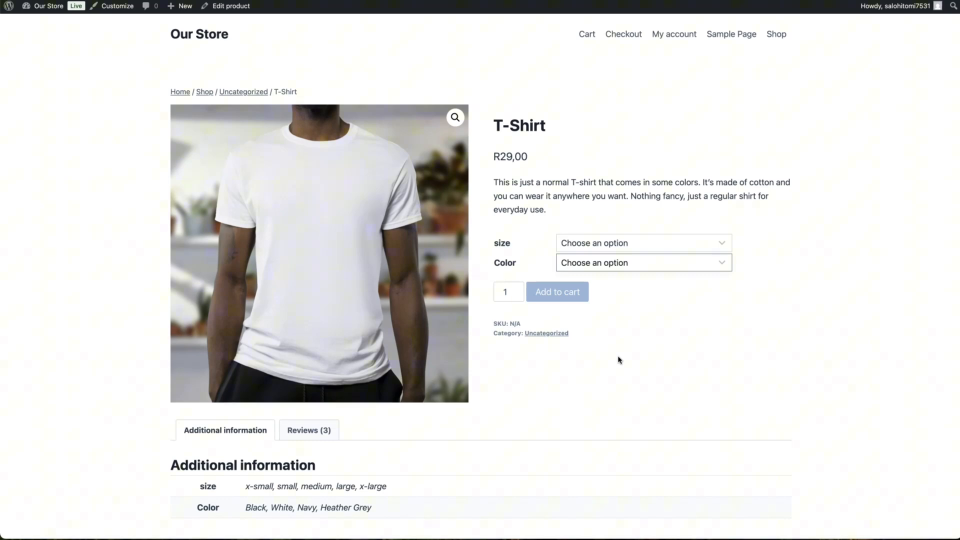
# Add three T-shirt photos to the T-Shirt product's gallery and update the product.
pyautogui.click(221, 6)
pyautogui.click(860, 489)
pyautogui.click(200, 145)
pyautogui.click(911, 510)
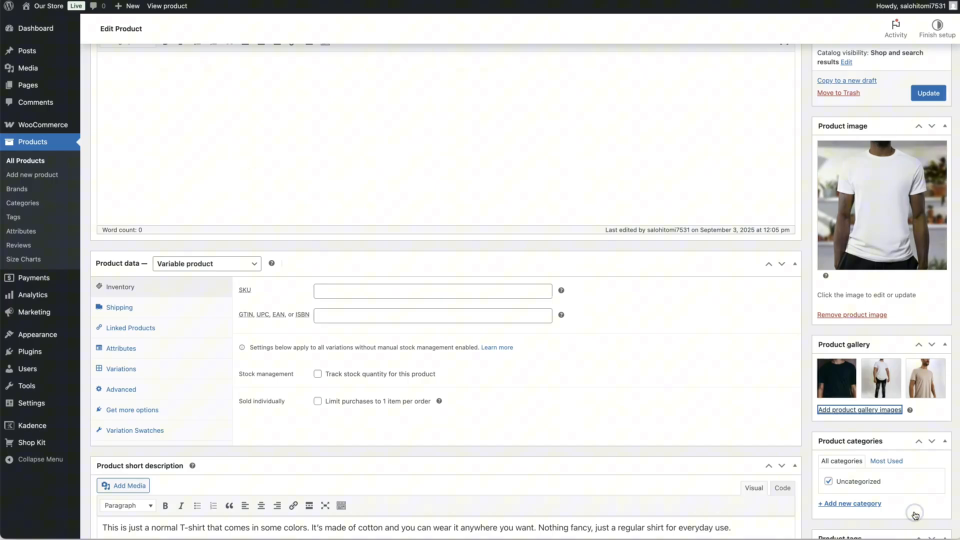
pyautogui.click(927, 92)
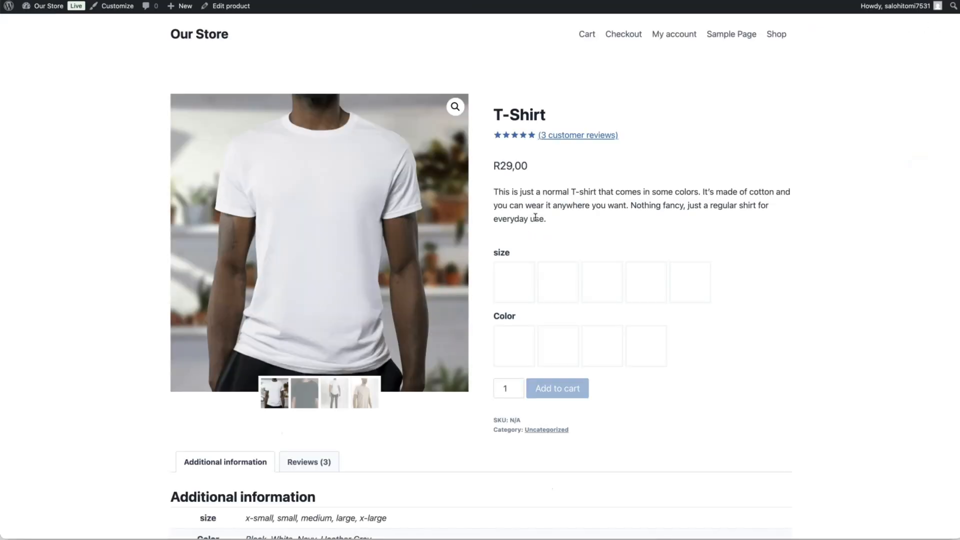
pyautogui.click(240, 7)
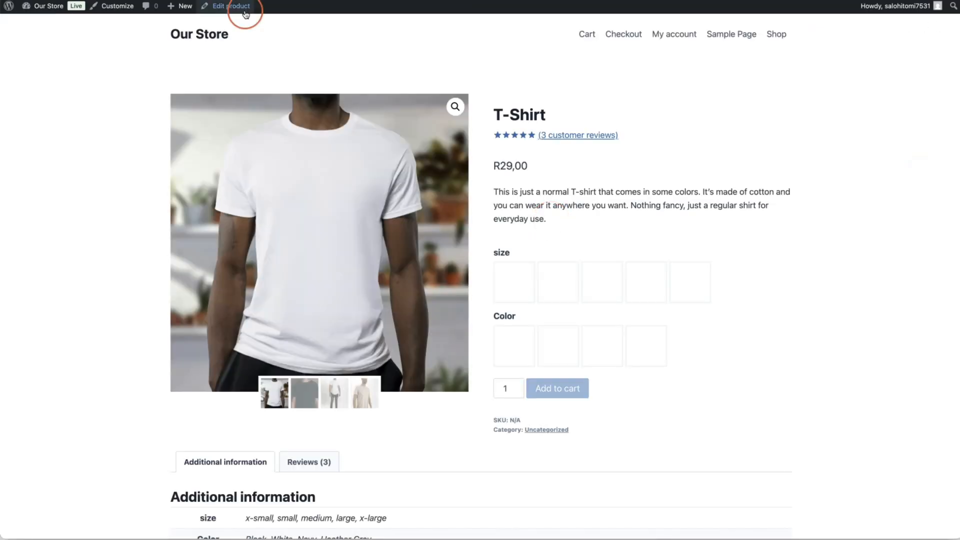
pyautogui.click(929, 223)
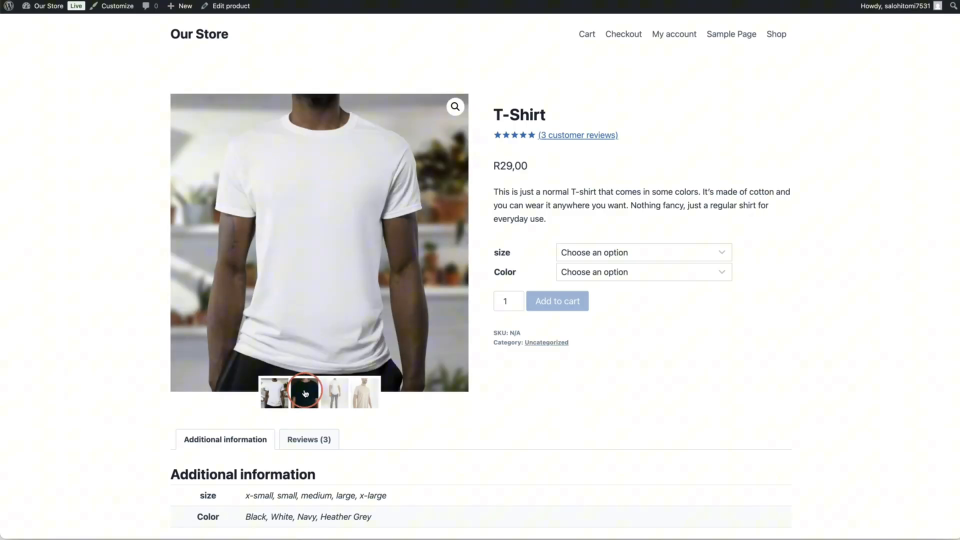
# View the black, full-length white and beige shirt images in the live T-Shirt page's gallery.
pyautogui.click(305, 393)
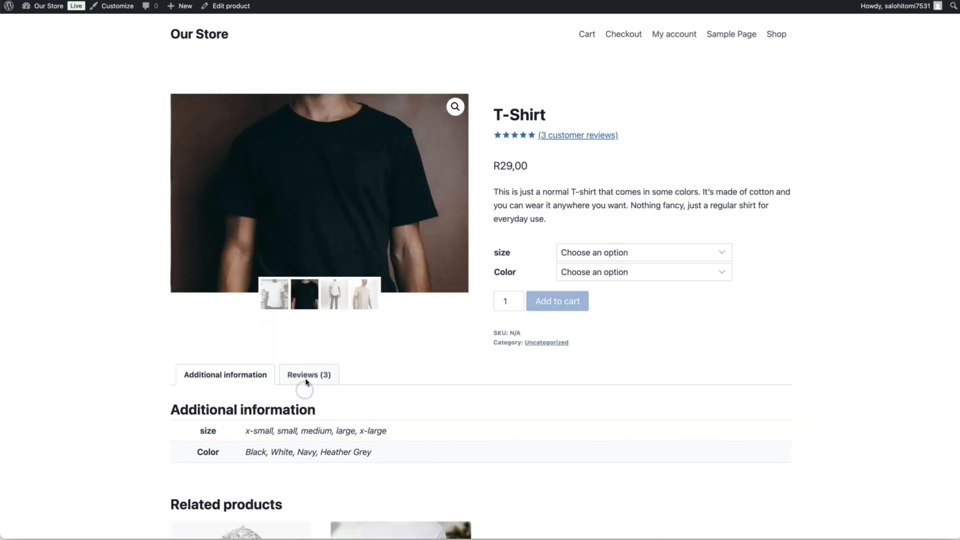
pyautogui.click(333, 297)
pyautogui.scroll(-2, 534, 412)
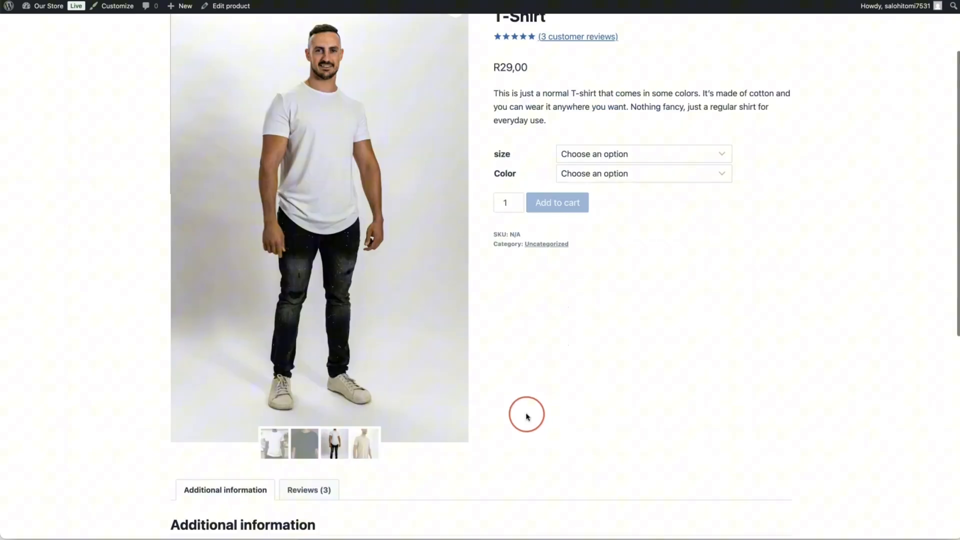
pyautogui.click(379, 443)
pyautogui.scroll(2, 506, 409)
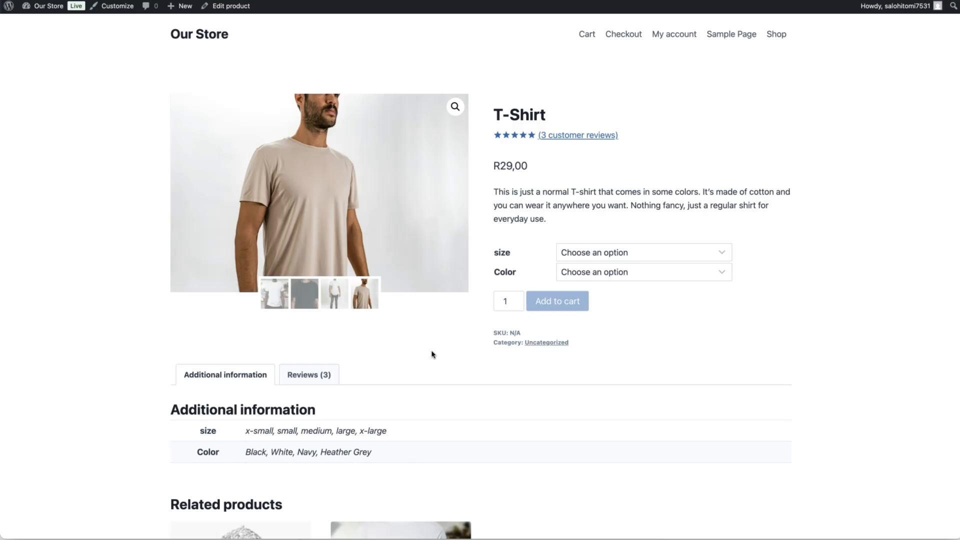
# Enable the product slider gallery in Shop Kit's Product Gallery settings.
pyautogui.click(729, 35)
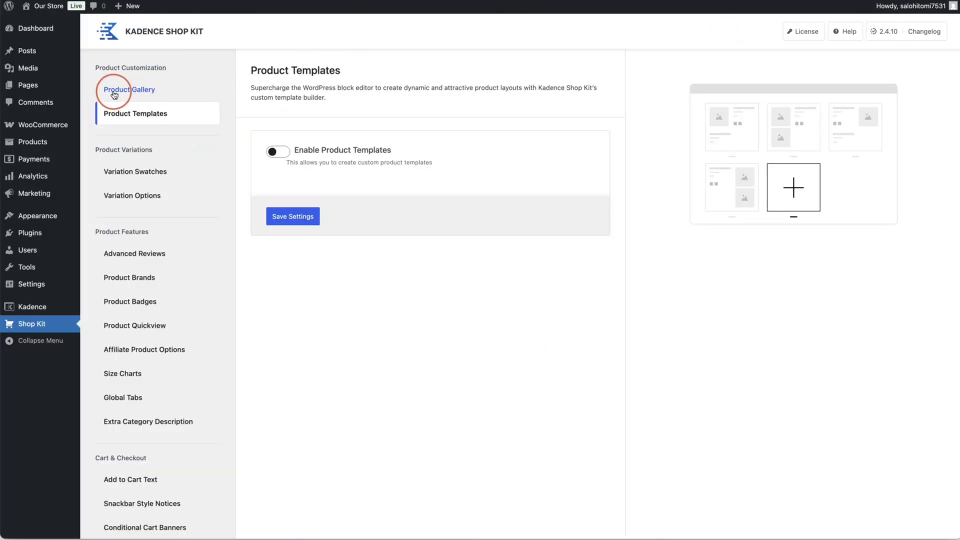
pyautogui.click(131, 92)
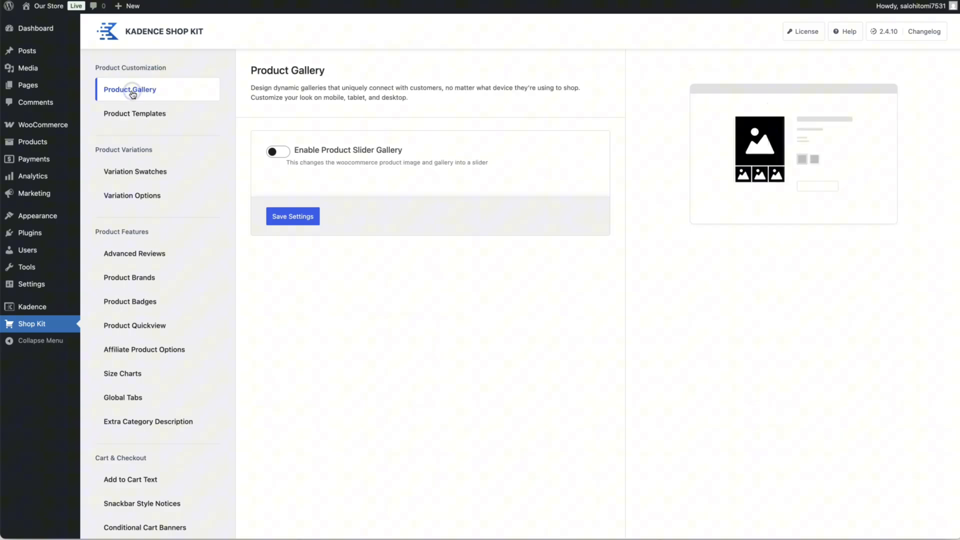
pyautogui.click(284, 156)
pyautogui.click(284, 155)
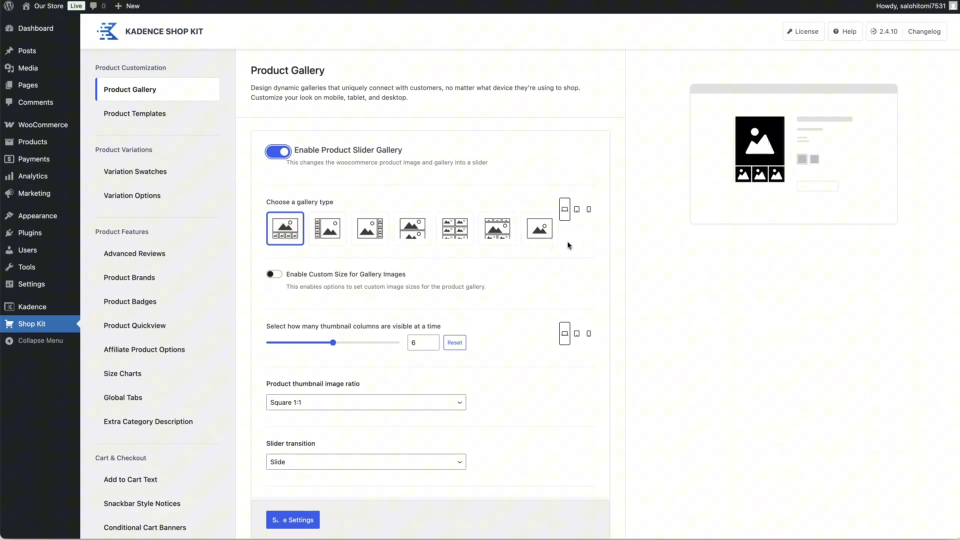
# Check the gallery type settings for tablet and mobile, and return to the desktop view.
pyautogui.click(575, 212)
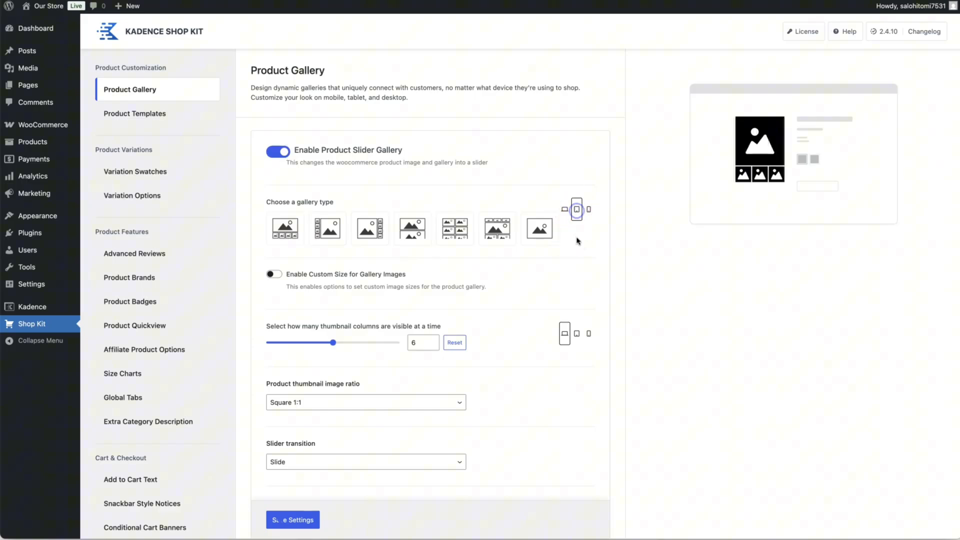
pyautogui.click(588, 216)
pyautogui.click(633, 287)
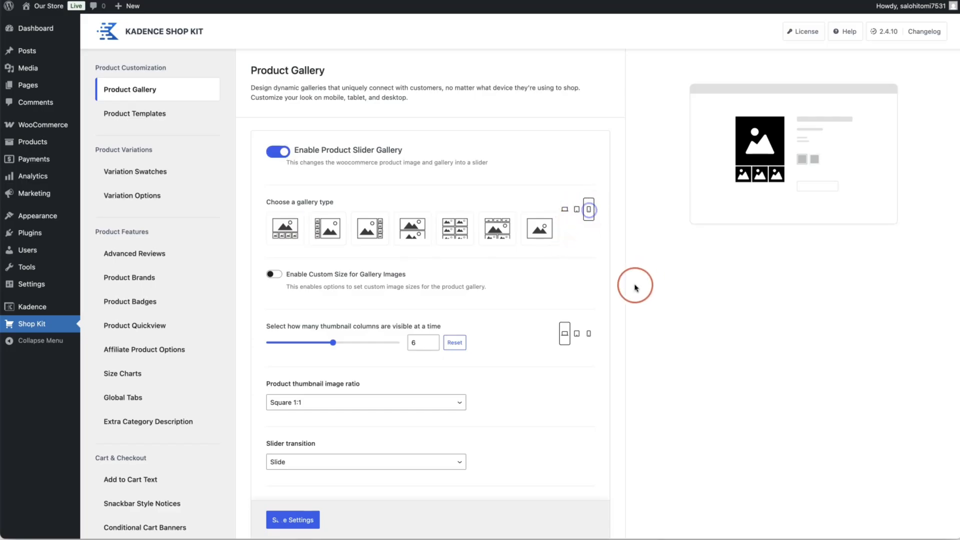
pyautogui.click(566, 209)
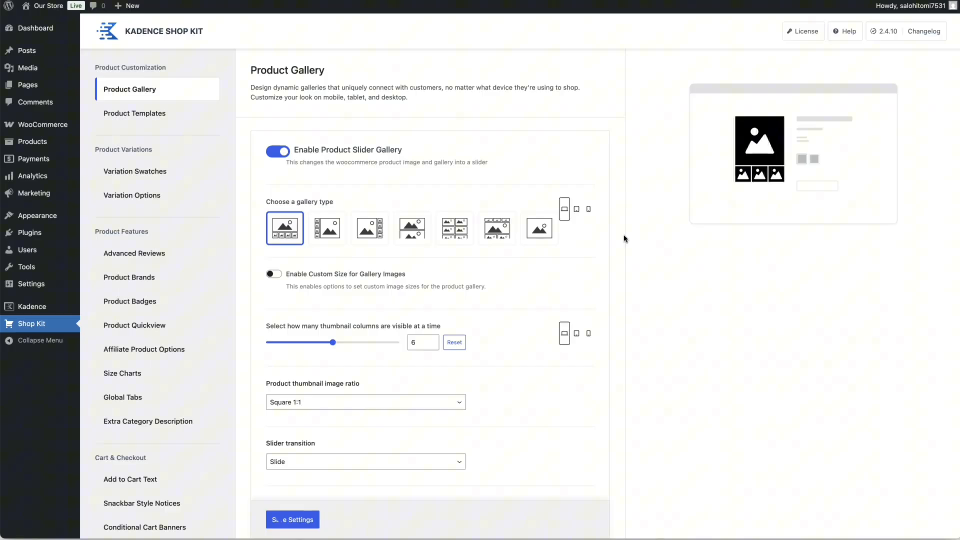
# Choose the vertically stacked gallery type for desktop and enable custom size for gallery images.
pyautogui.click(410, 239)
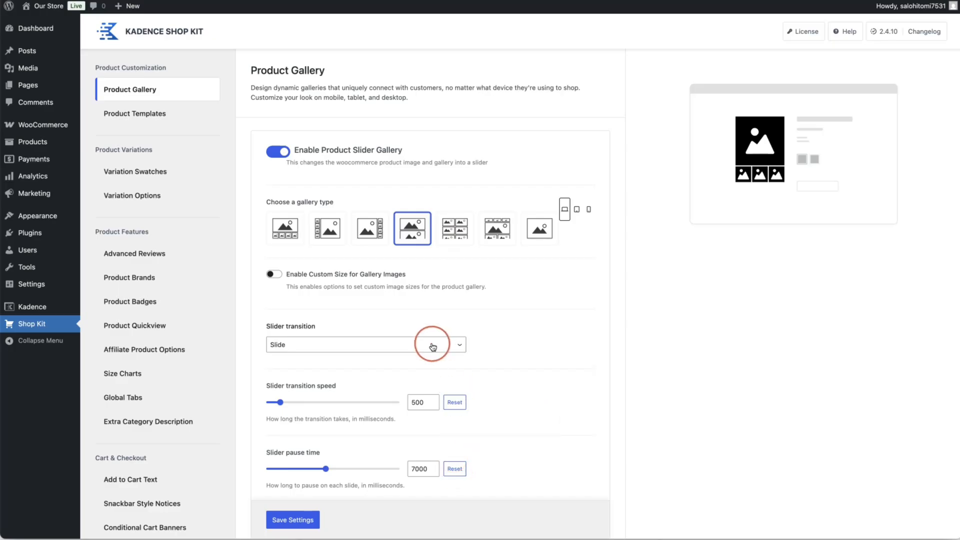
pyautogui.scroll(-1, 427, 391)
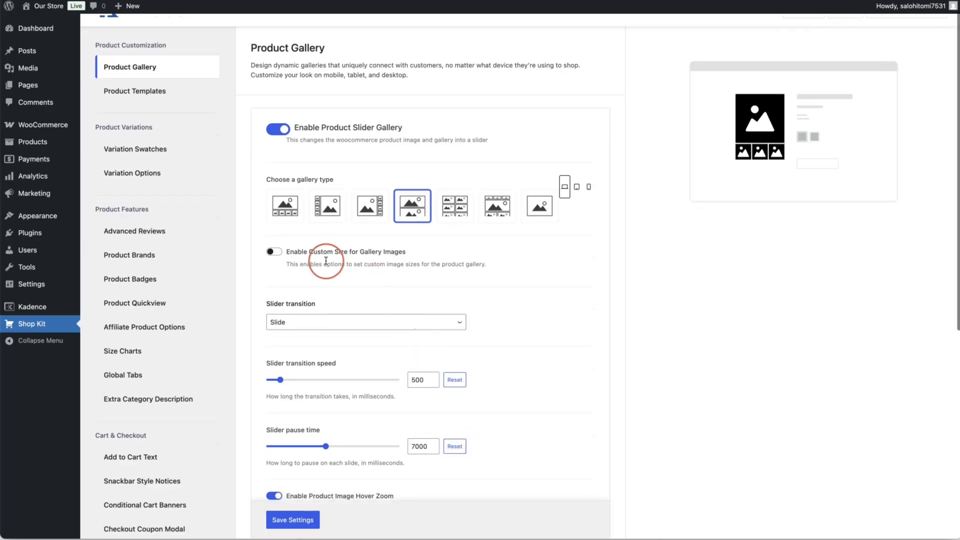
pyautogui.click(274, 252)
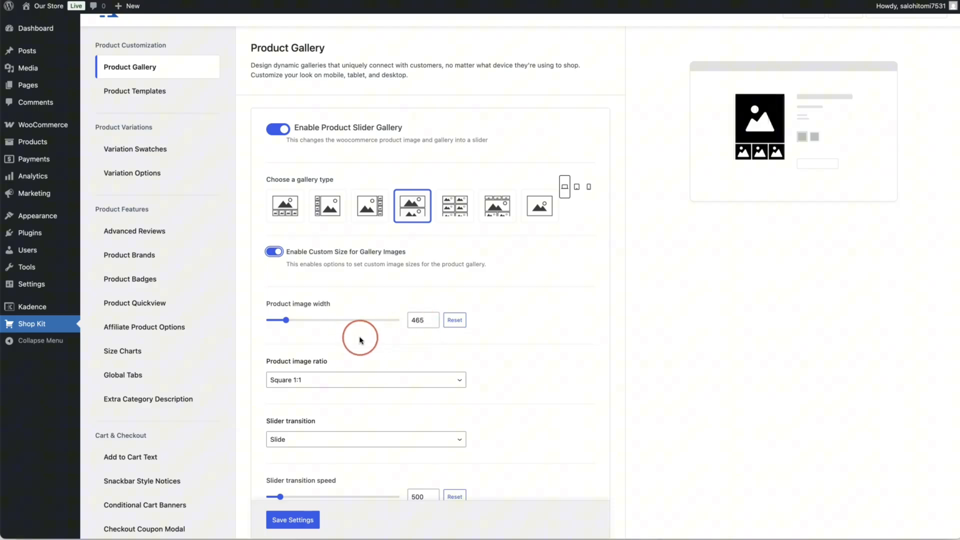
pyautogui.scroll(-2, 354, 335)
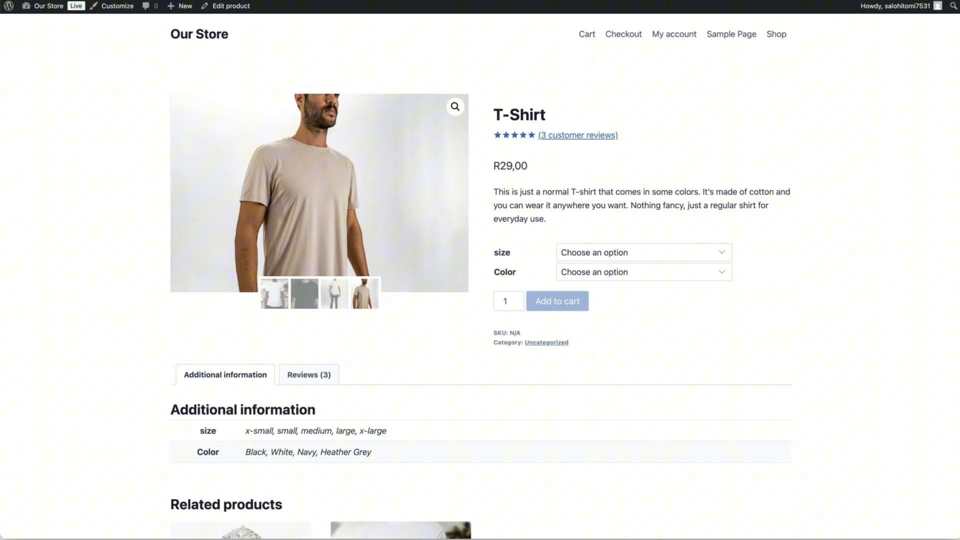
# Compare the sizes of the white, black and full-length images in the live T-Shirt page's gallery.
pyautogui.click(396, 223)
pyautogui.click(278, 304)
pyautogui.click(539, 383)
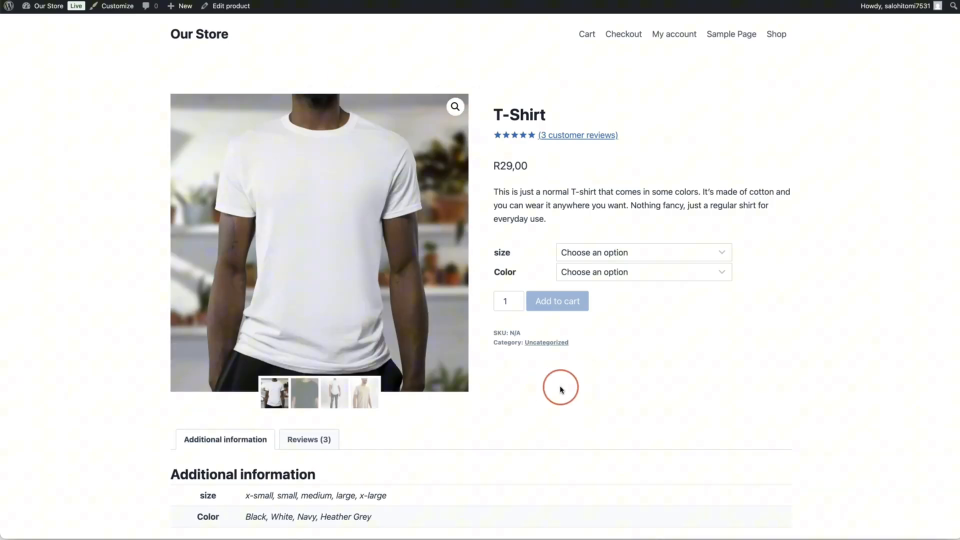
pyautogui.click(304, 393)
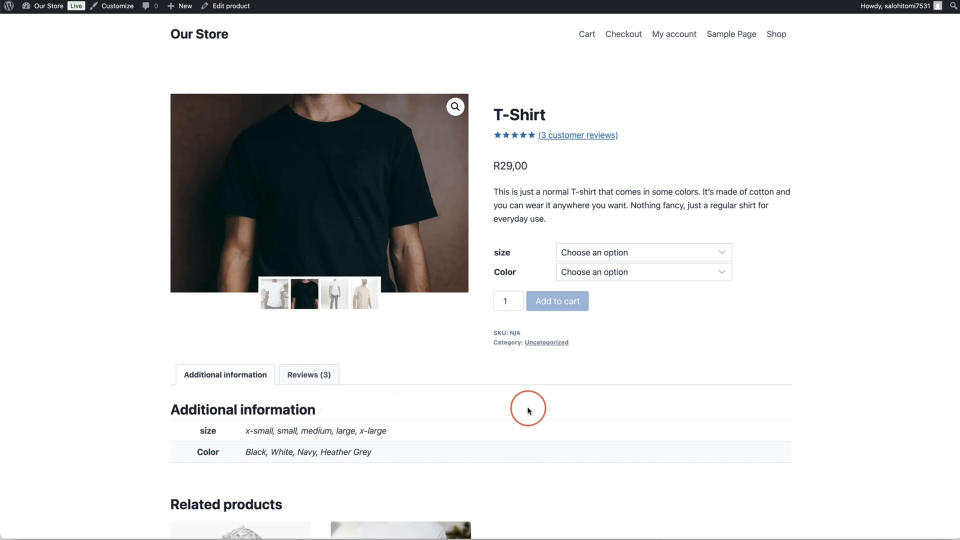
pyautogui.click(334, 294)
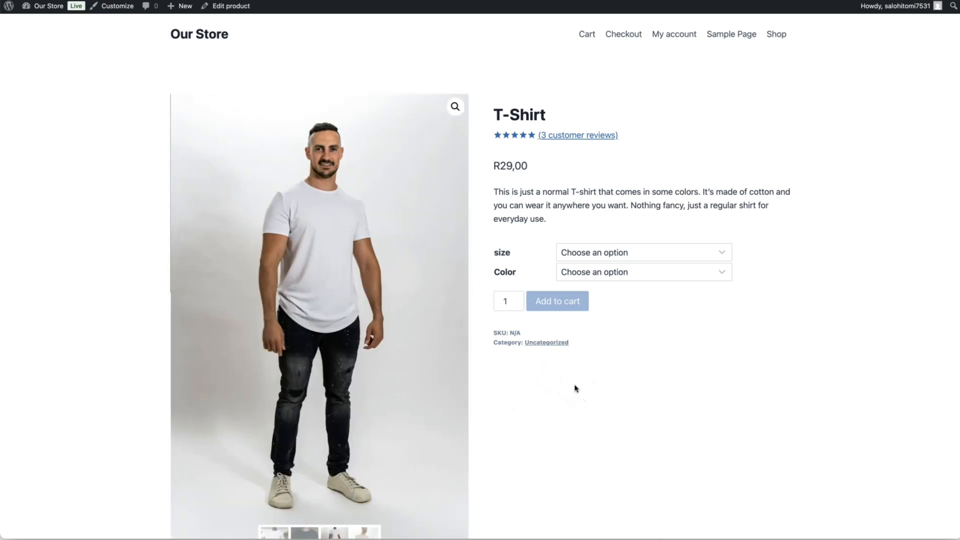
pyautogui.click(457, 120)
pyautogui.click(463, 265)
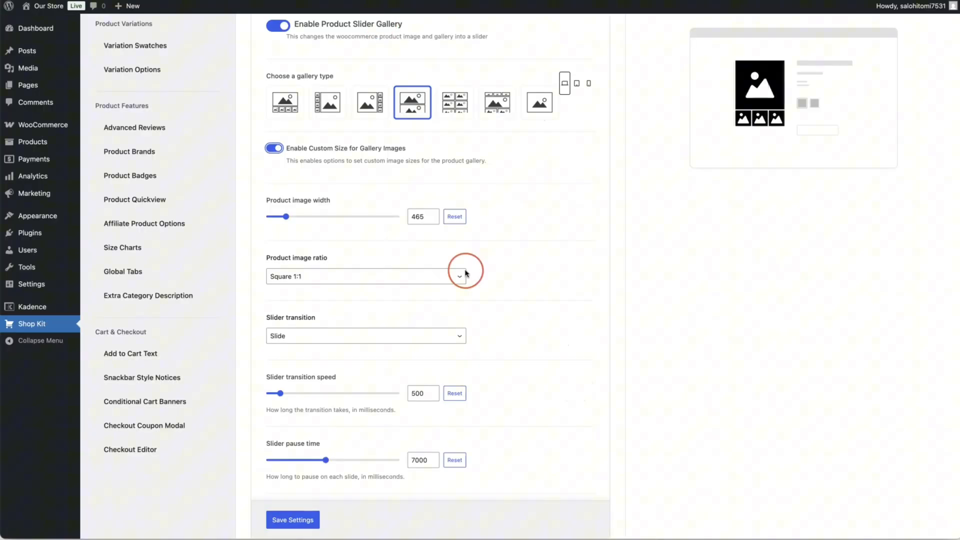
# Check the product image ratio choices in the Product Gallery settings and keep Square 1:1.
pyautogui.click(279, 293)
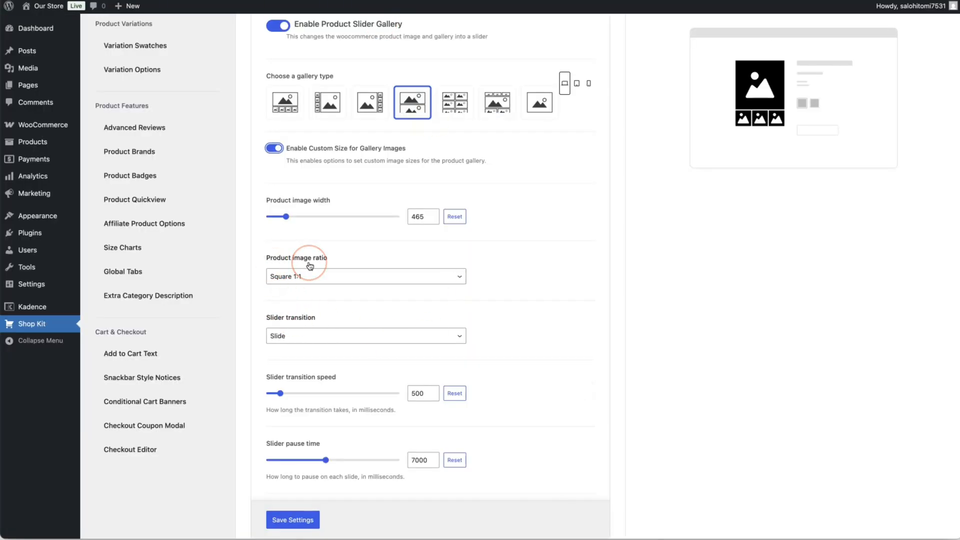
pyautogui.click(323, 277)
pyautogui.click(297, 283)
# Set the gallery's product image width to 600.
pyautogui.click(406, 219)
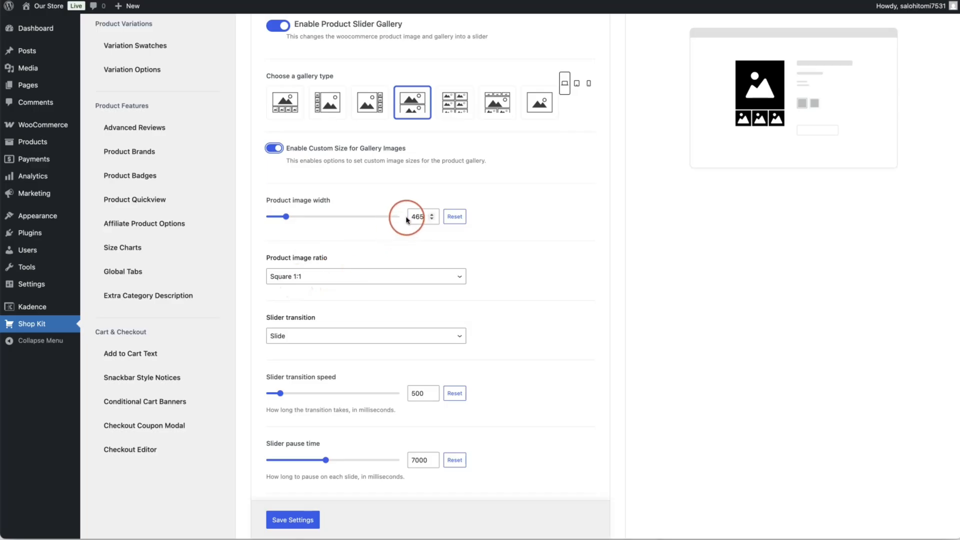
pyautogui.click(287, 217)
pyautogui.moveTo(289, 220); pyautogui.dragTo(295, 218)
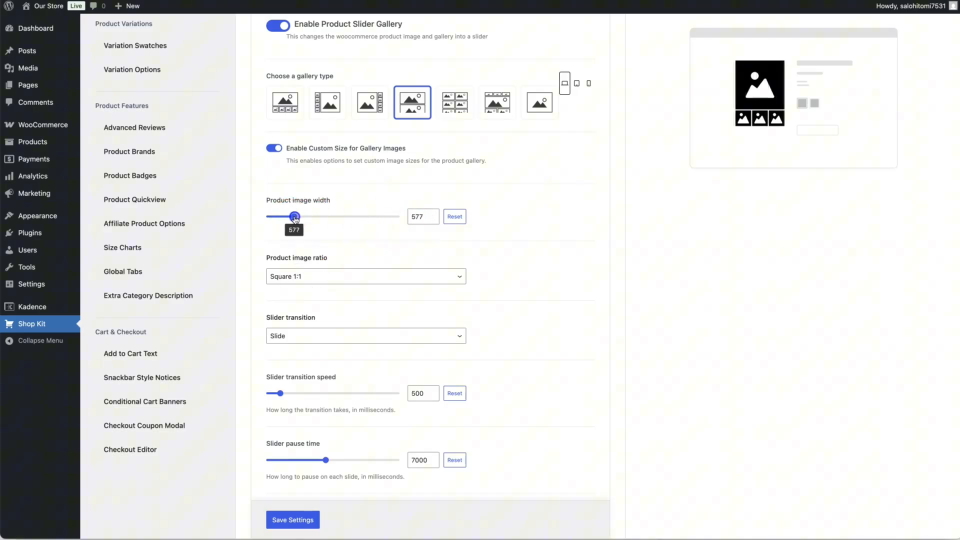
pyautogui.click(417, 217)
pyautogui.doubleClick(418, 217)
pyautogui.write('600')
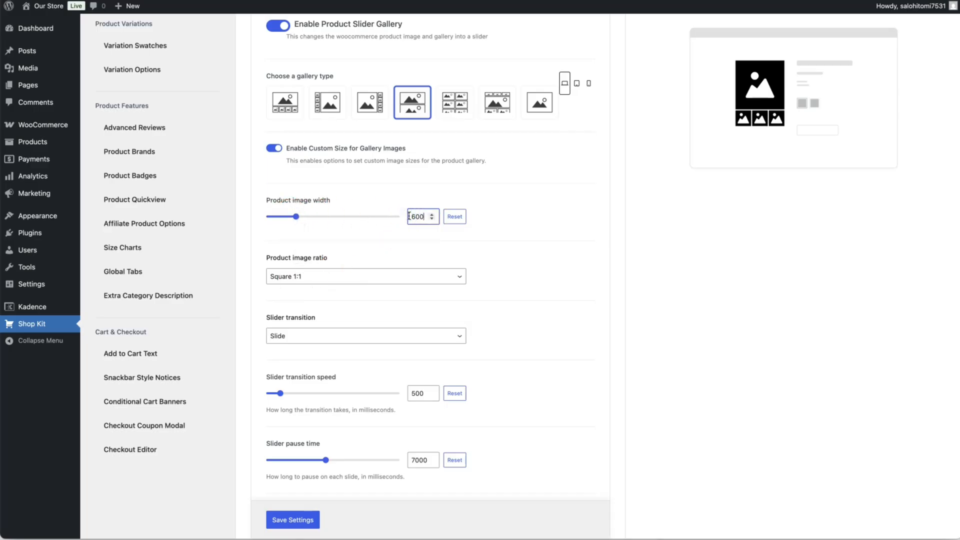
pyautogui.click(560, 283)
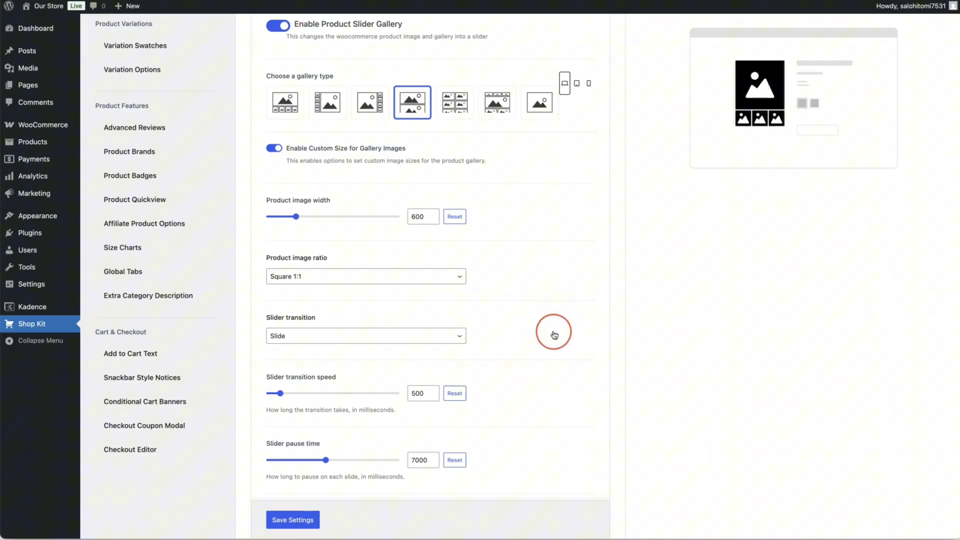
# Check the slider transition choices and keep Slide.
pyautogui.scroll(-2, 300, 300)
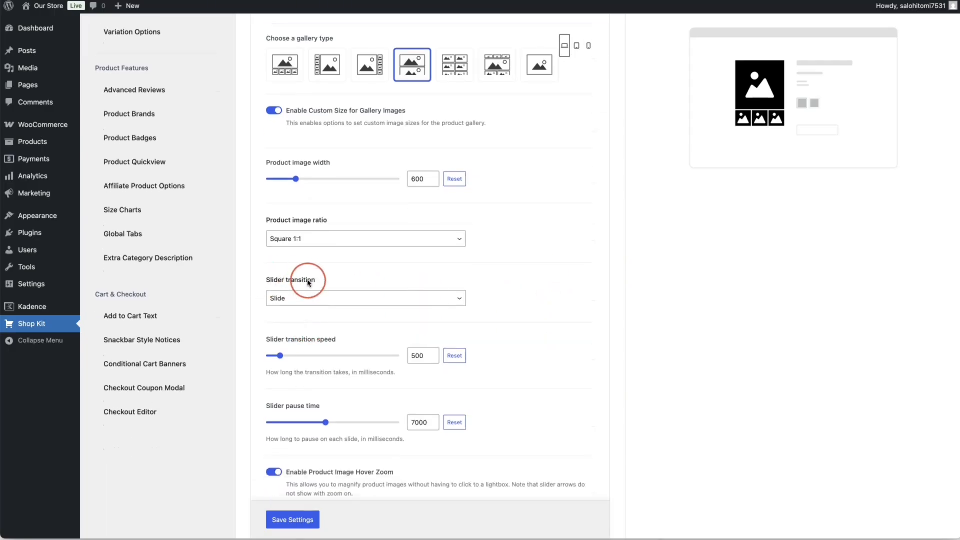
pyautogui.click(303, 299)
pyautogui.click(303, 299)
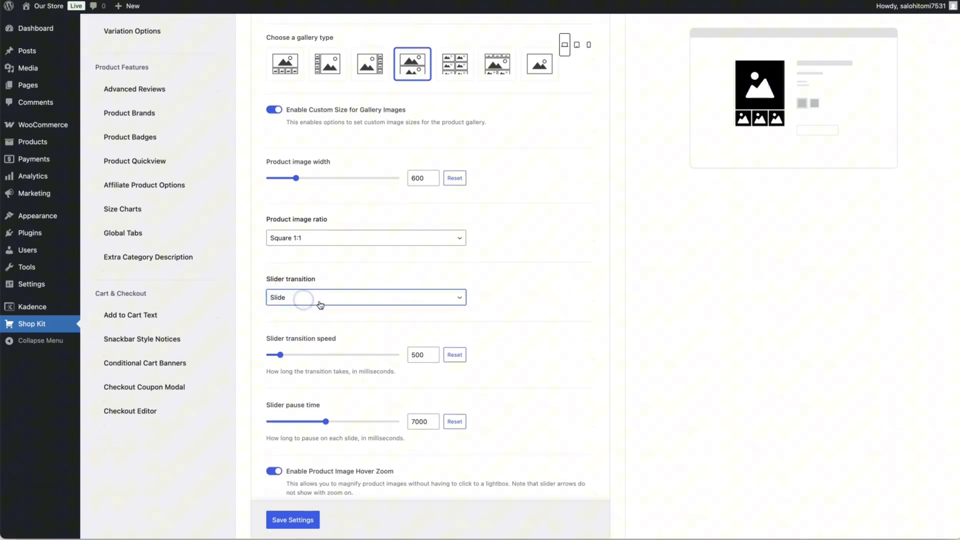
pyautogui.click(602, 124)
pyautogui.click(531, 275)
# Examine the gallery's slider timing, hover zoom, image magnification, thumbnail hover and lightbox settings.
pyautogui.scroll(-5, 531, 275)
pyautogui.click(256, 314)
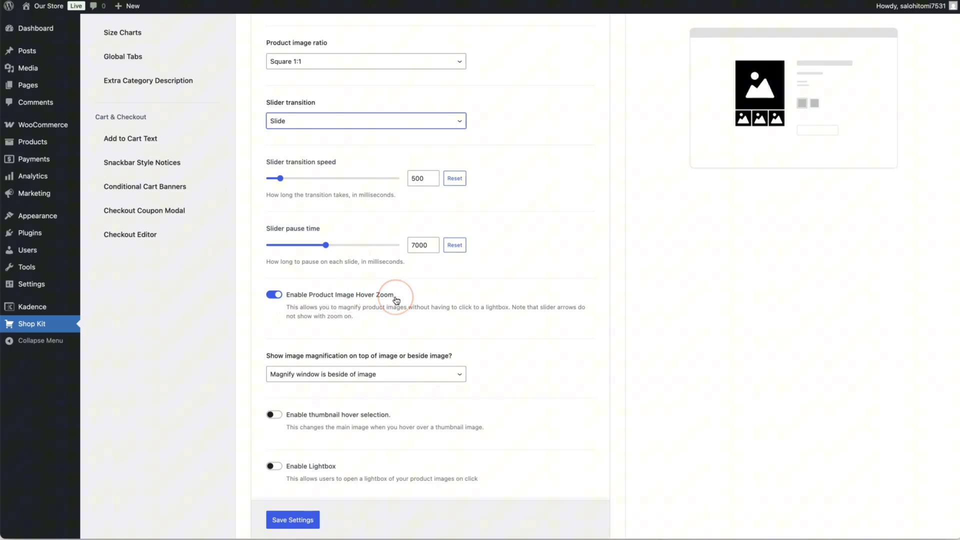
pyautogui.scroll(-1, 397, 300)
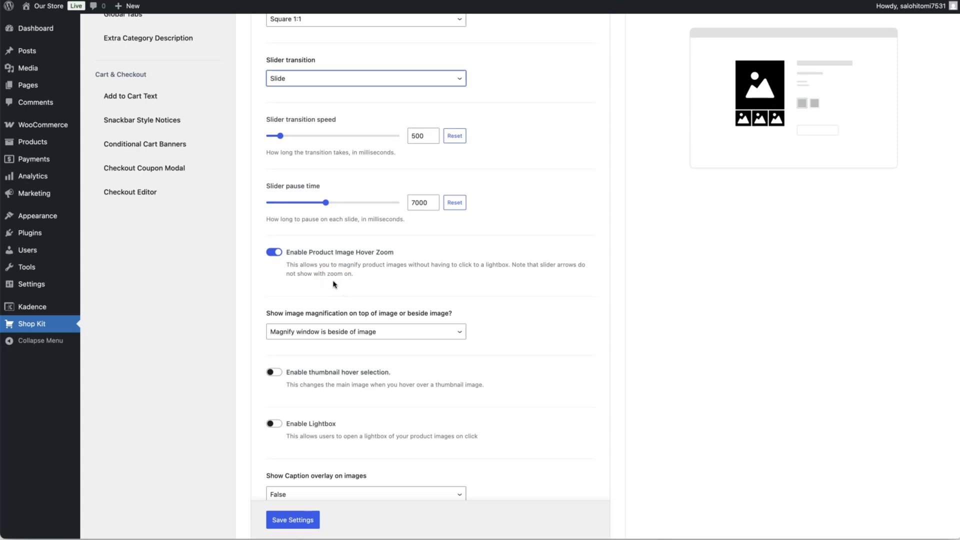
pyautogui.scroll(-1, 323, 298)
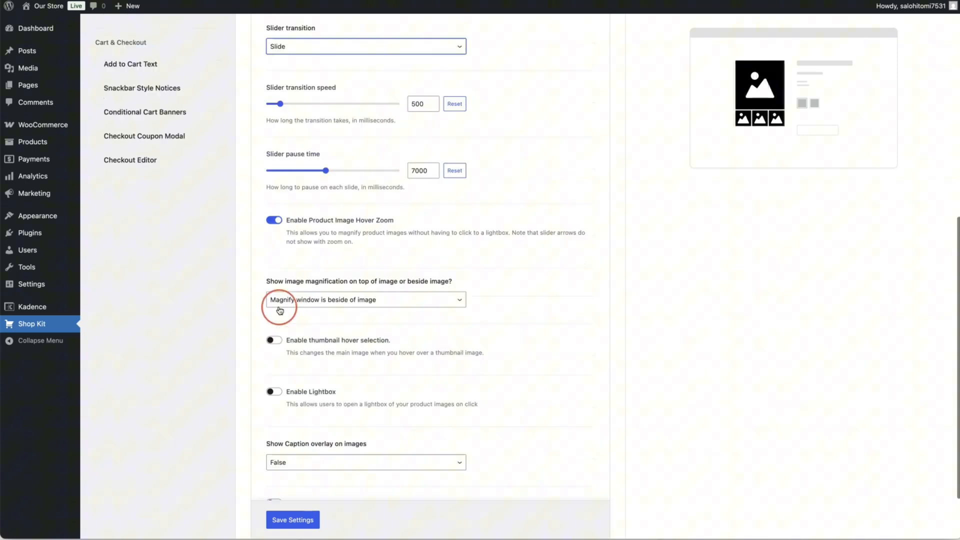
# Check the image magnification placement choices, keep the magnify window beside the image, and save the Product Gallery settings.
pyautogui.click(359, 301)
pyautogui.click(600, 284)
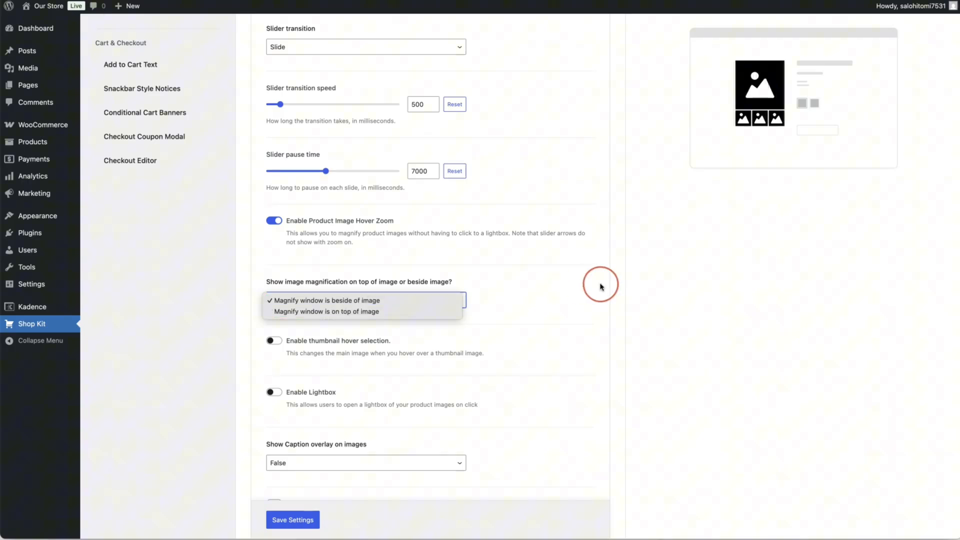
pyautogui.scroll(-2, 444, 414)
pyautogui.click(308, 519)
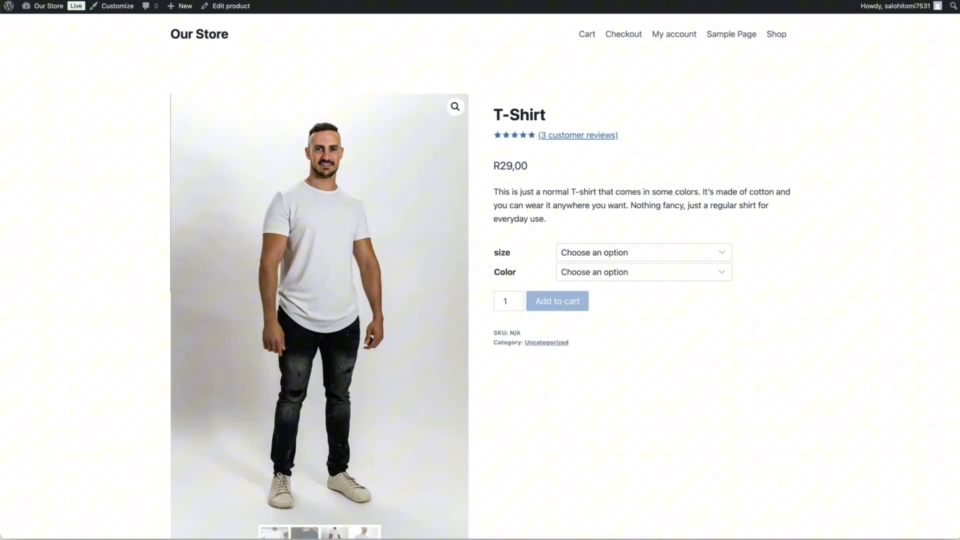
# Reload the T-Shirt product page and examine how the product gallery images are displayed down to the last one.
pyautogui.press('super+l')
pyautogui.press('Return')
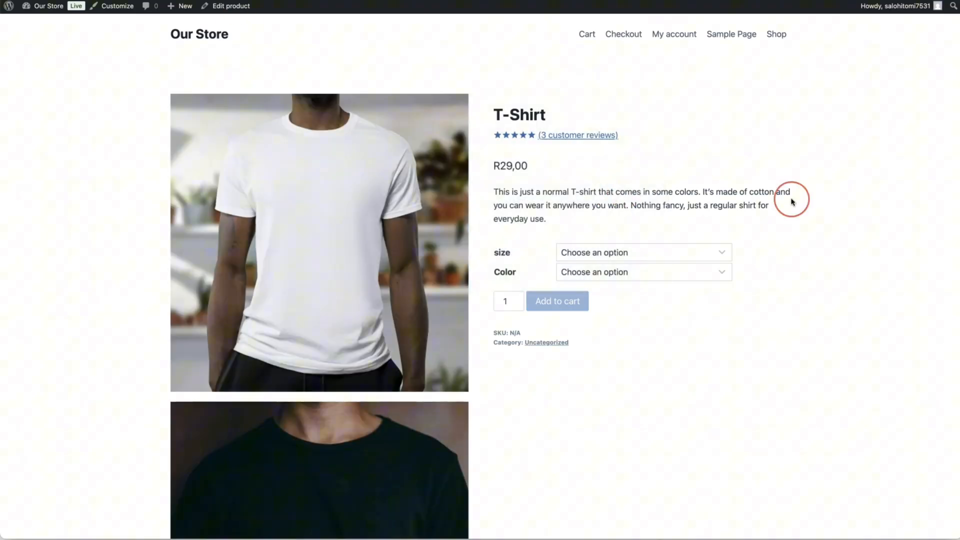
pyautogui.scroll(-3, 592, 215)
pyautogui.scroll(-10, 593, 218)
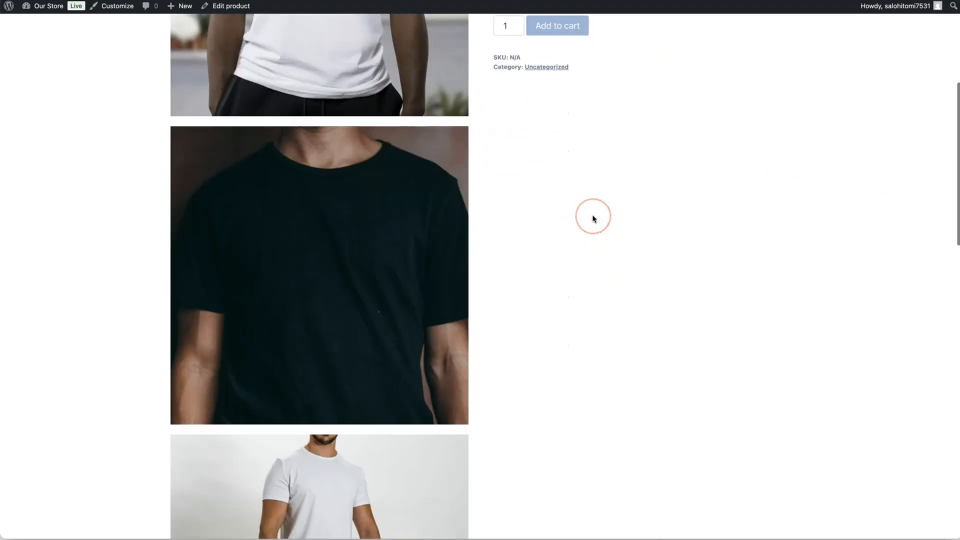
pyautogui.scroll(-6, 593, 218)
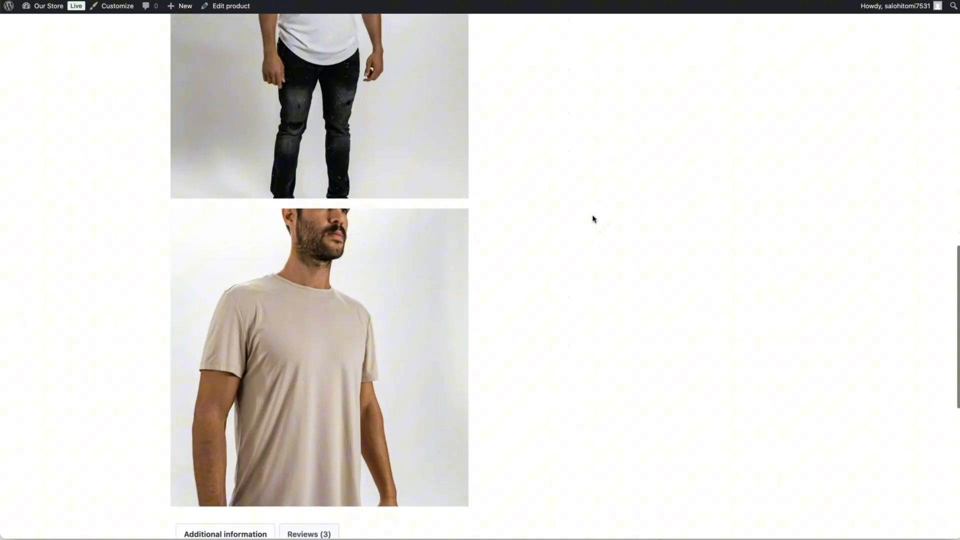
pyautogui.scroll(20, 592, 217)
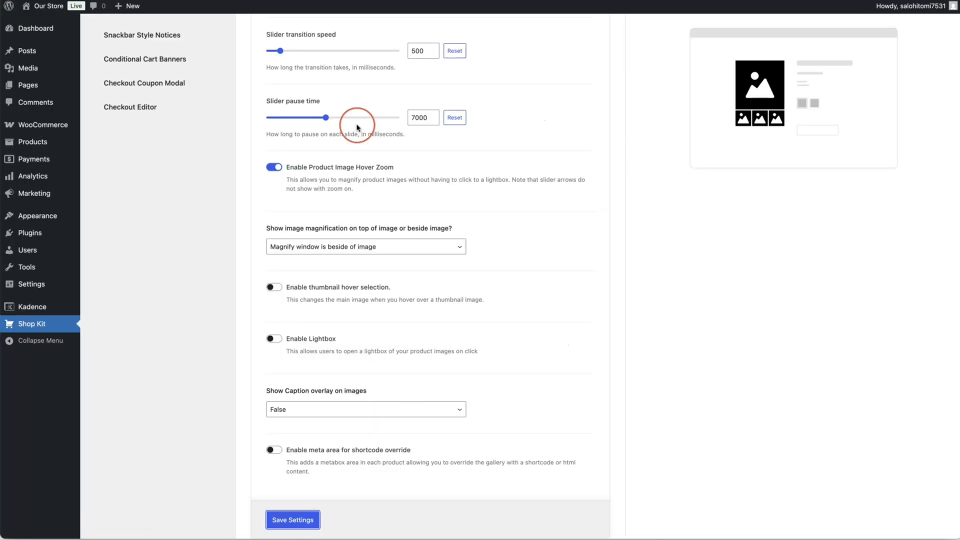
pyautogui.scroll(10, 355, 180)
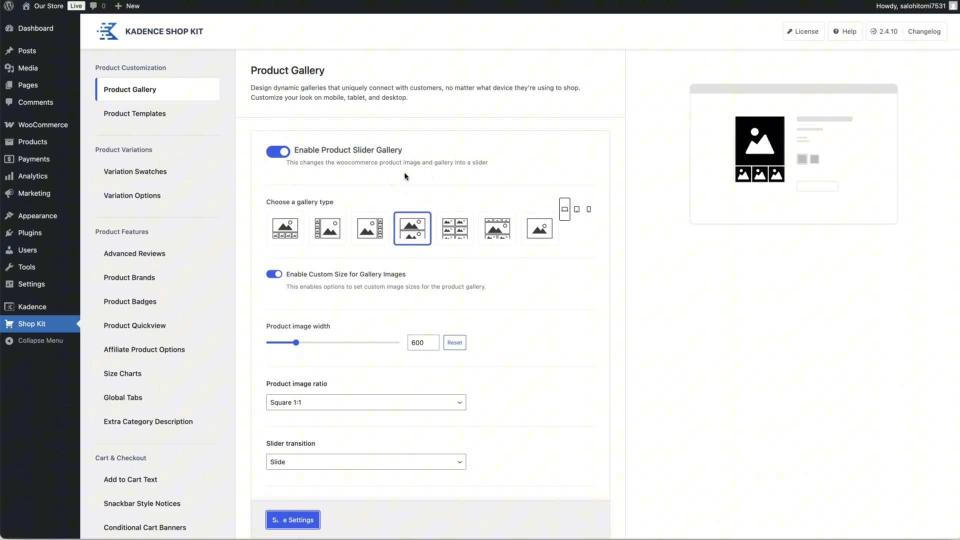
pyautogui.click(852, 166)
pyautogui.click(173, 157)
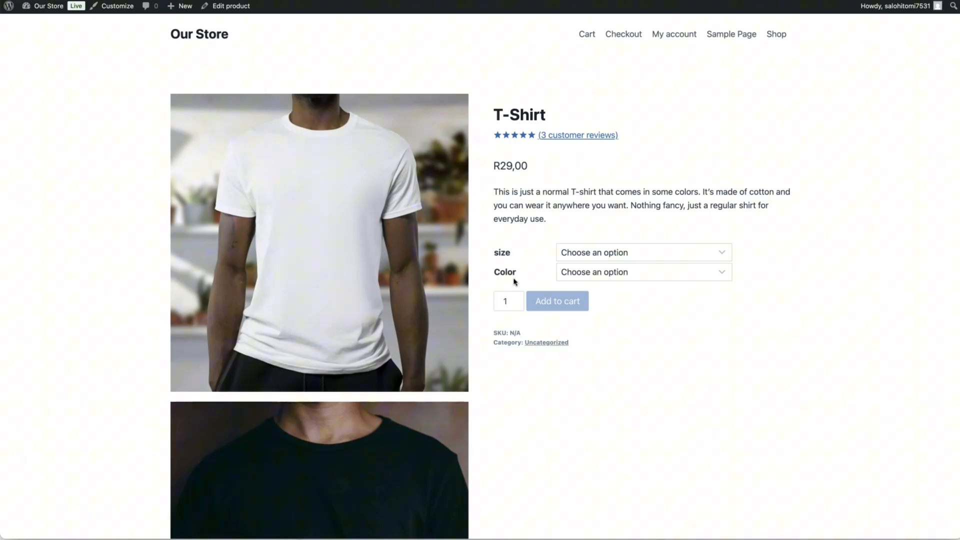
# Check the Color choices on the T-Shirt product page without selecting one.
pyautogui.click(608, 273)
pyautogui.click(799, 278)
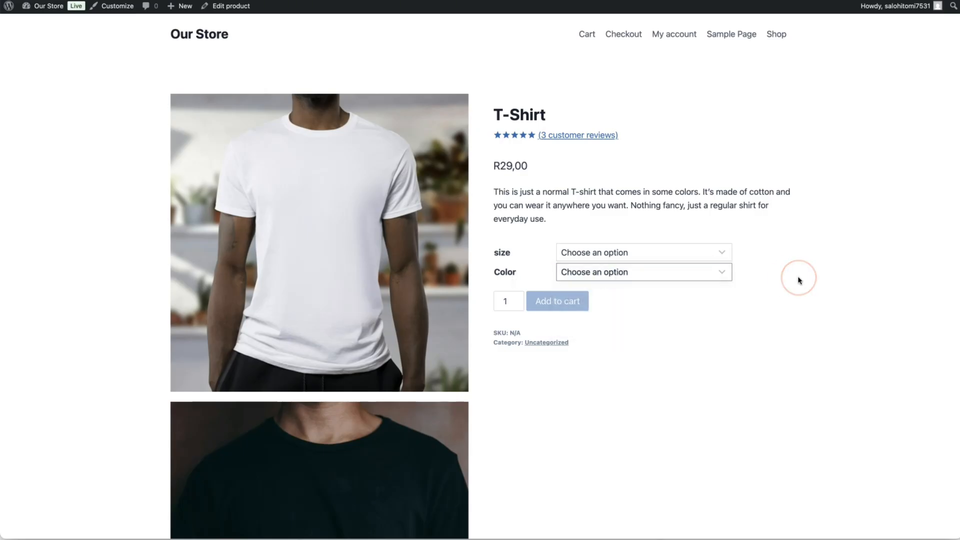
pyautogui.click(803, 278)
pyautogui.click(804, 267)
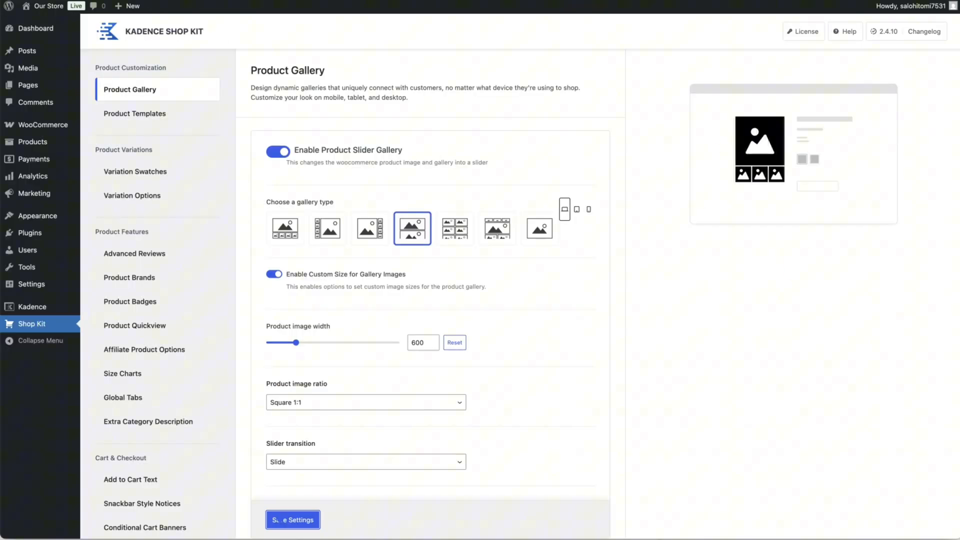
# Enable swatches control with variations in the Shop Kit Variation Swatches settings and save them.
pyautogui.click(126, 174)
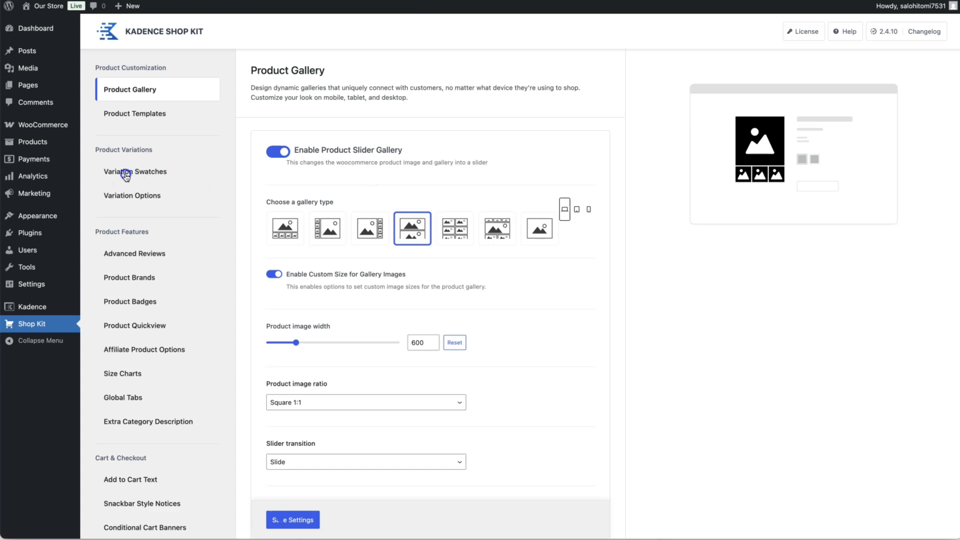
pyautogui.click(276, 151)
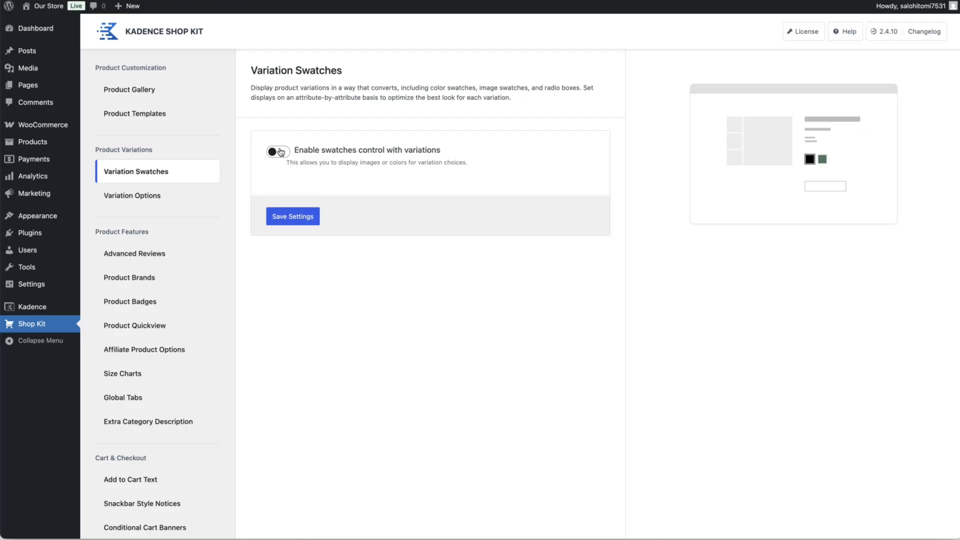
pyautogui.click(279, 151)
pyautogui.click(435, 214)
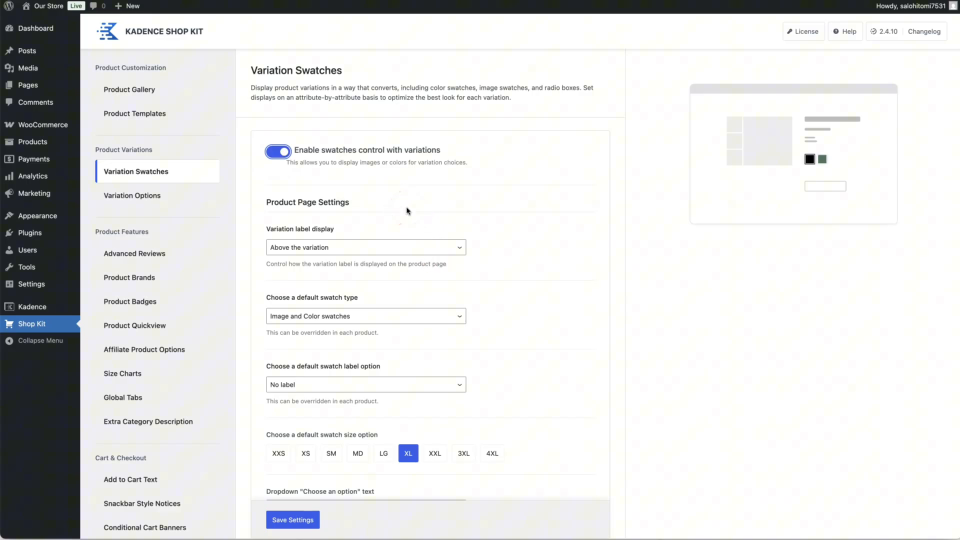
pyautogui.click(419, 479)
pyautogui.click(268, 231)
pyautogui.click(290, 524)
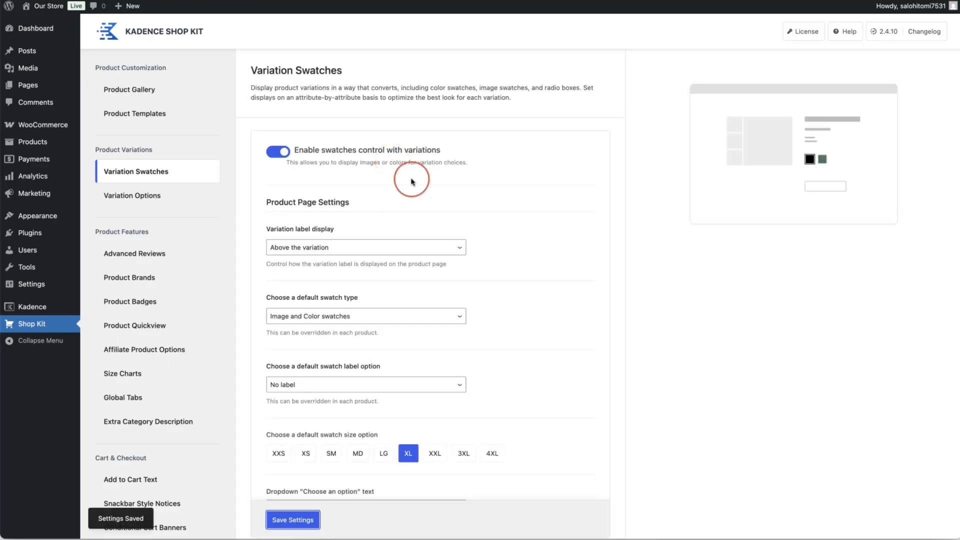
# Reload the T-Shirt page to check its size and Color swatches, and open the product for editing in a new tab.
pyautogui.click(294, 45)
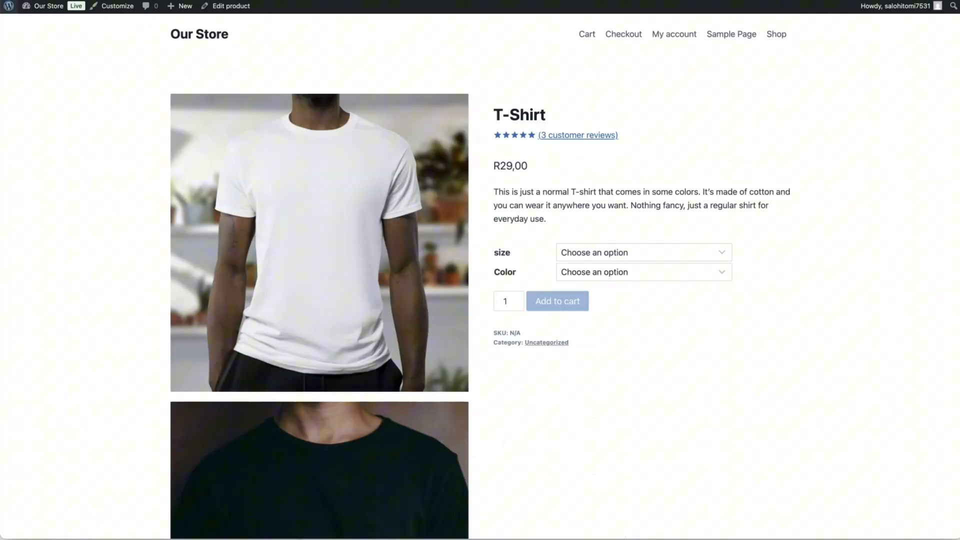
pyautogui.click(645, 272)
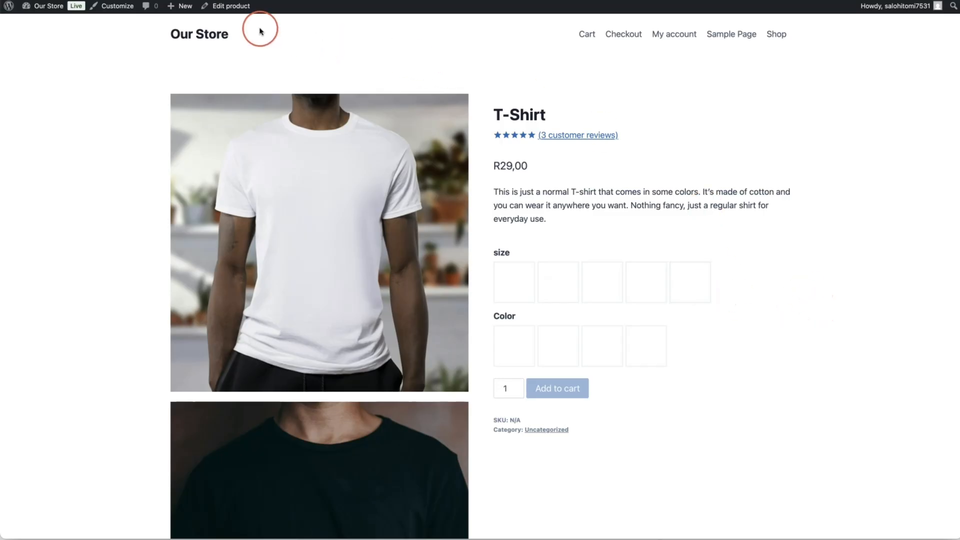
pyautogui.rightClick(241, 11)
pyautogui.click(245, 15)
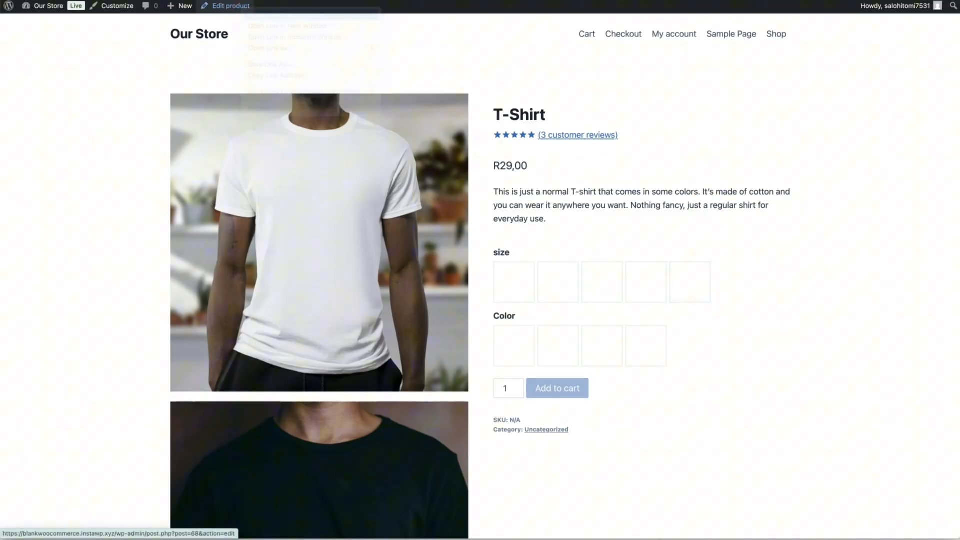
pyautogui.hotkey('ctrl', 'Tab')
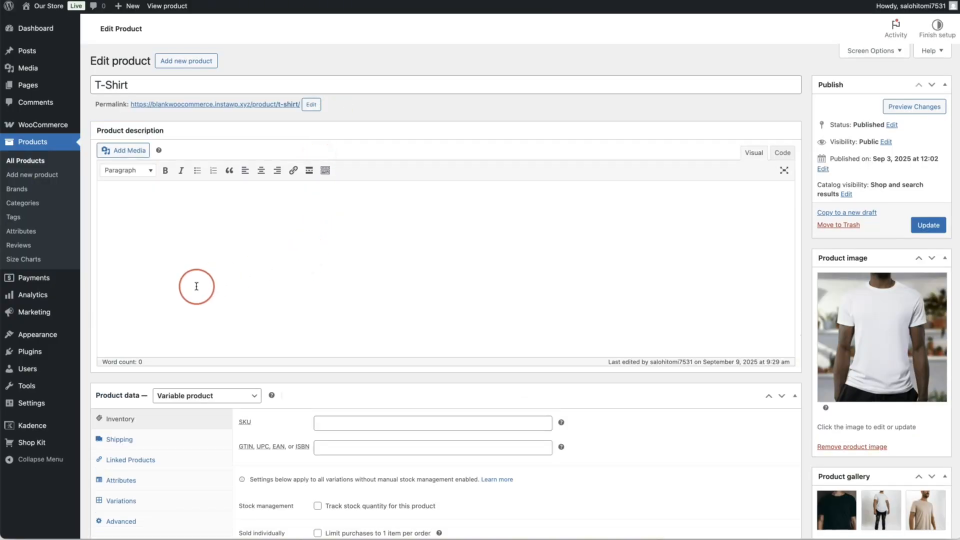
# In the product's Variation Swatches data, compare the Default and Dropdown styles for the size attribute and set its Variation Style to Dropdown.
pyautogui.scroll(-3, 197, 287)
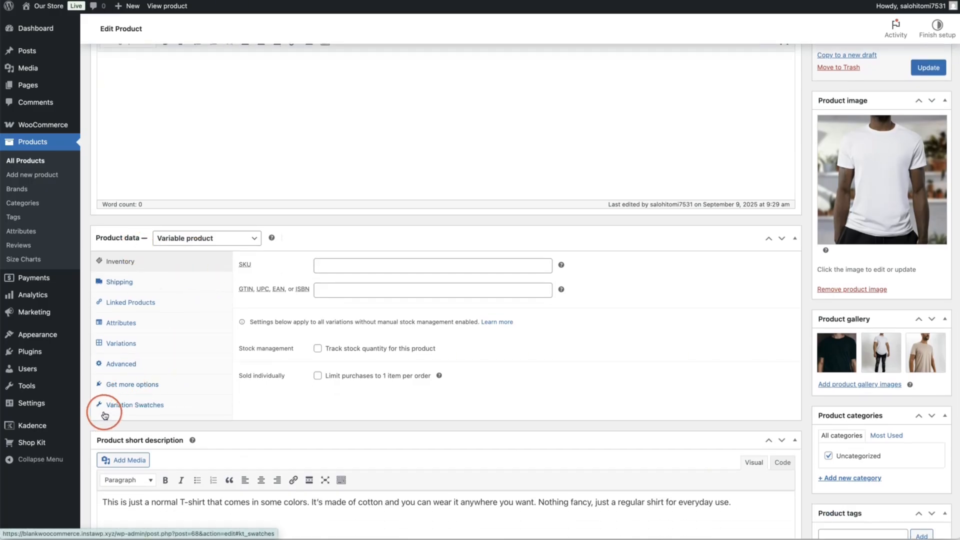
pyautogui.click(129, 410)
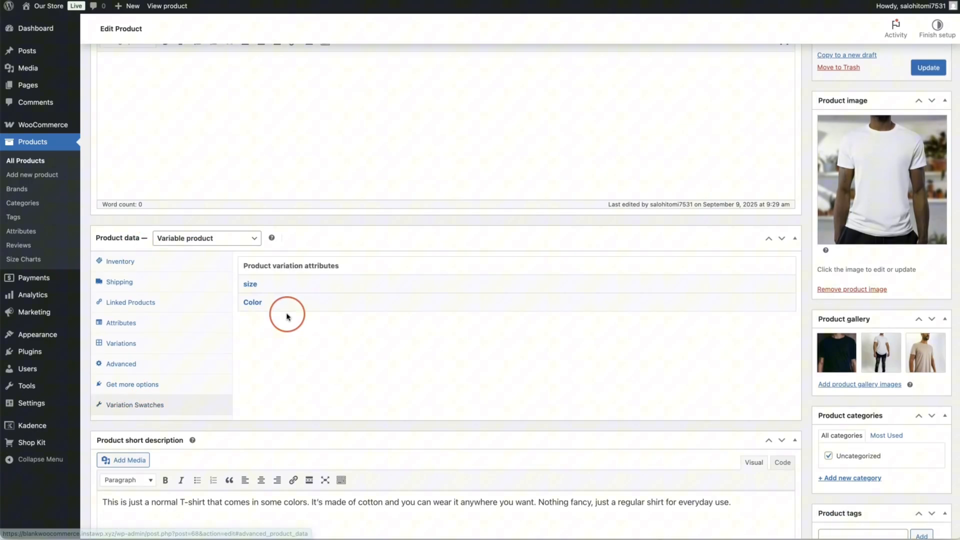
pyautogui.click(262, 283)
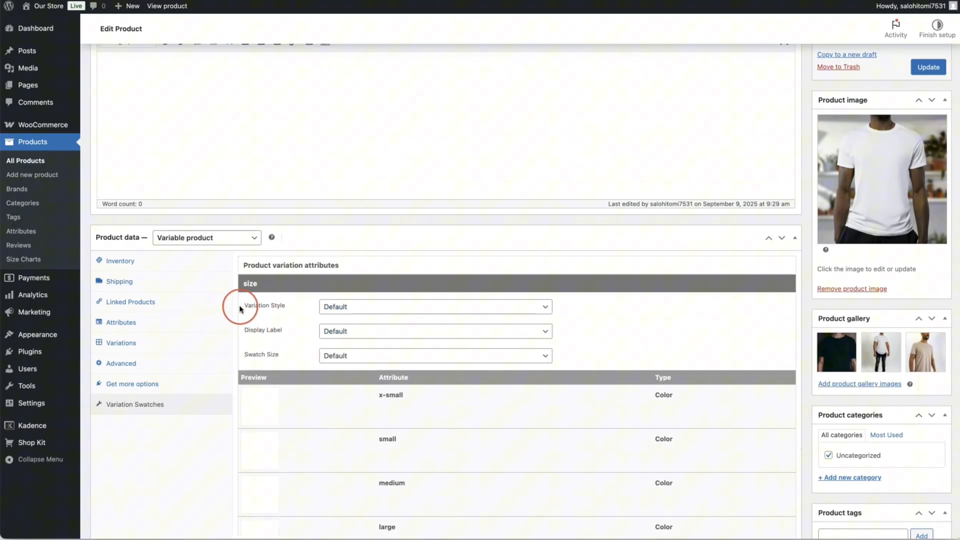
pyautogui.click(344, 307)
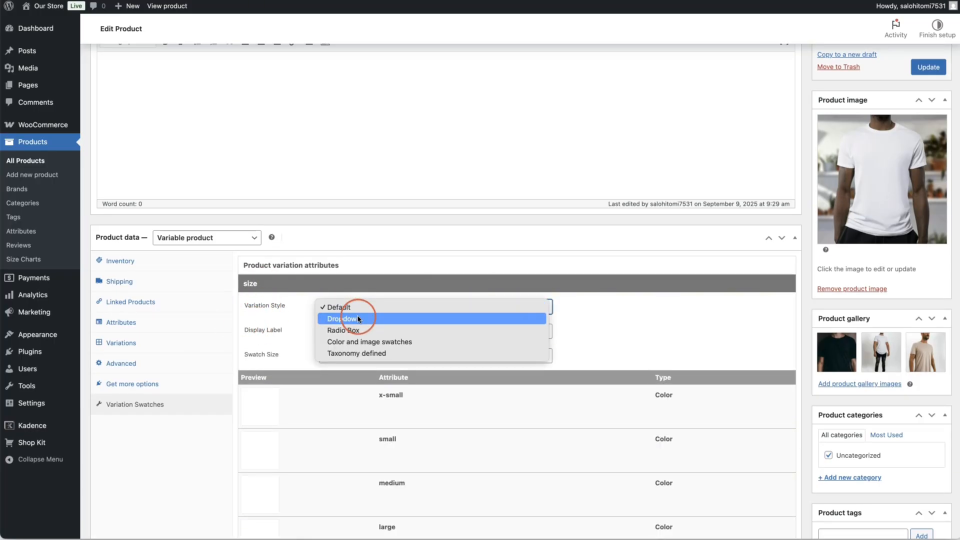
pyautogui.click(358, 319)
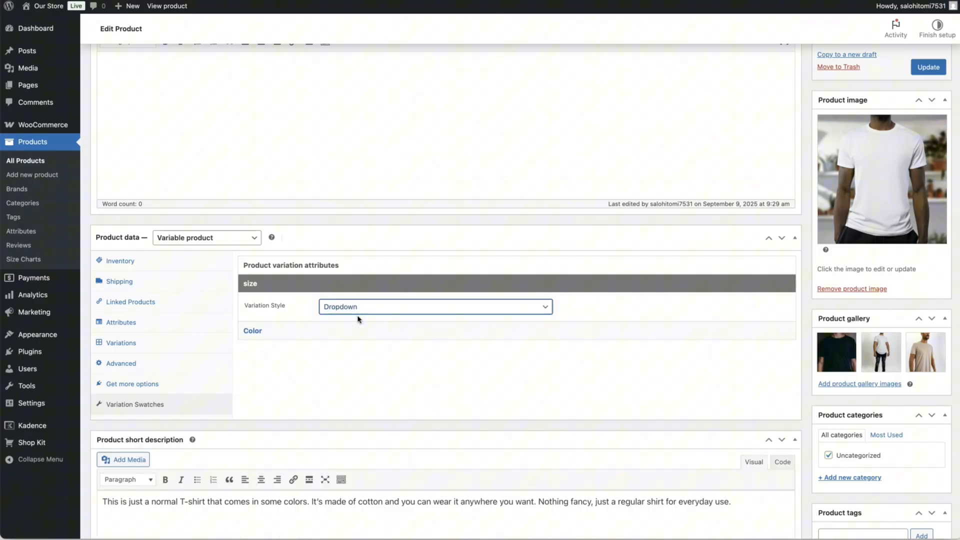
pyautogui.click(356, 309)
pyautogui.click(358, 299)
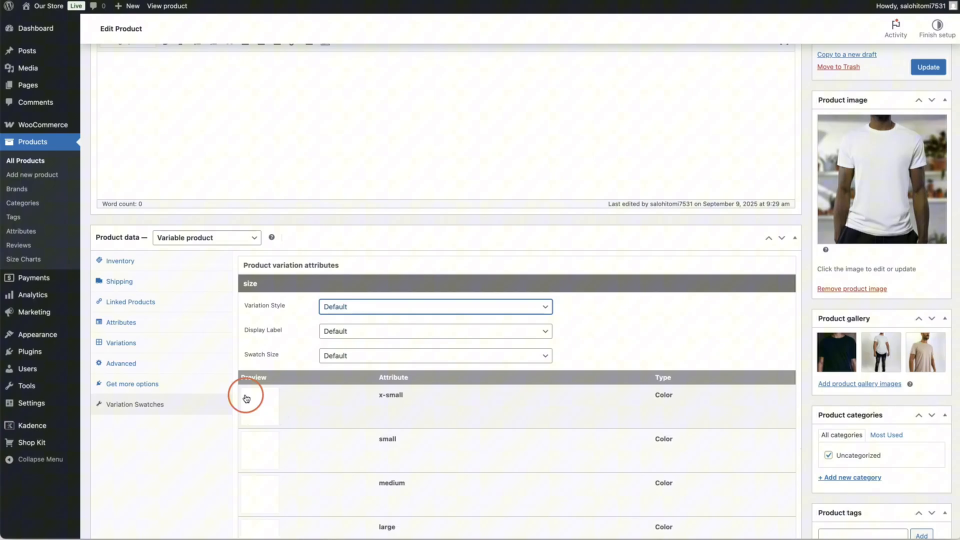
pyautogui.click(327, 307)
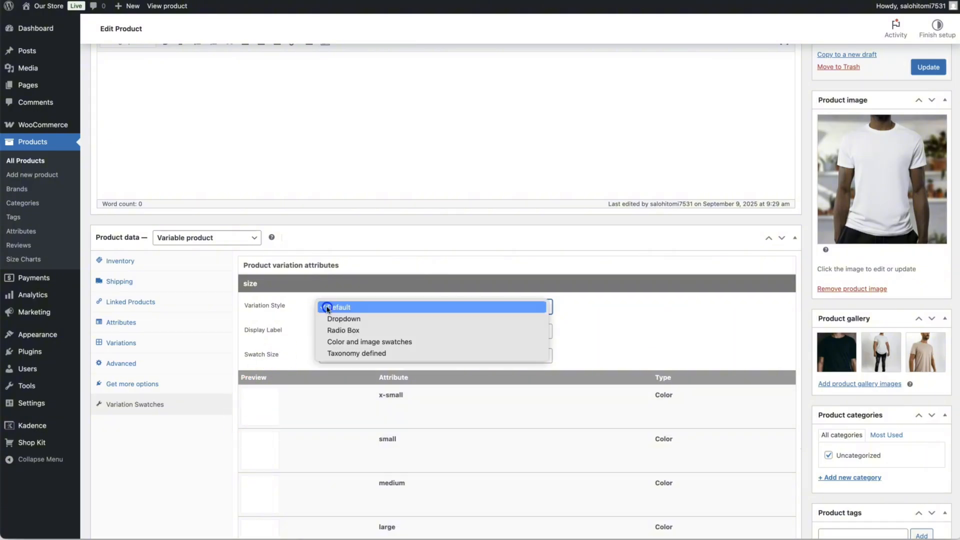
pyautogui.click(356, 320)
# Under the Color attribute, keep the Black swatch's type as Color and set its color to black.
pyautogui.click(300, 333)
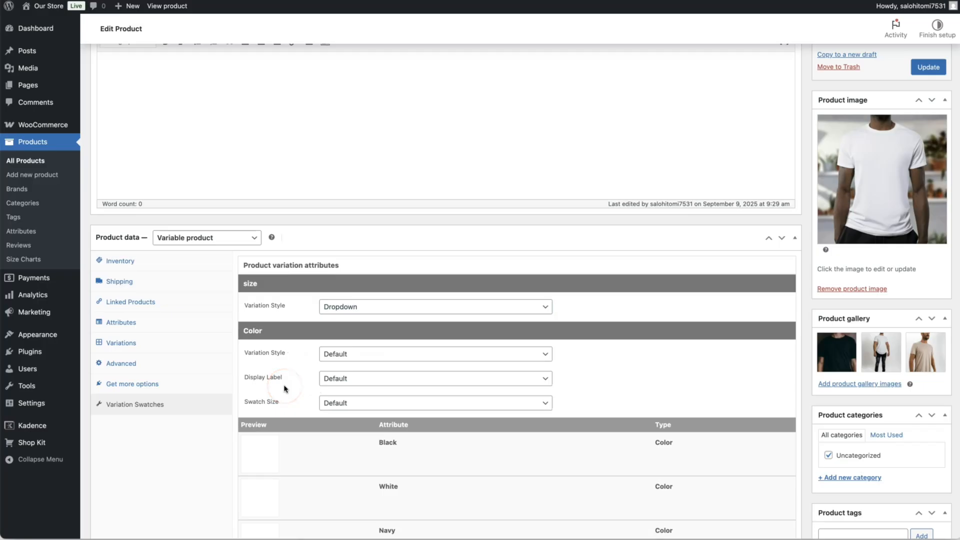
pyautogui.scroll(-3, 286, 389)
pyautogui.click(257, 339)
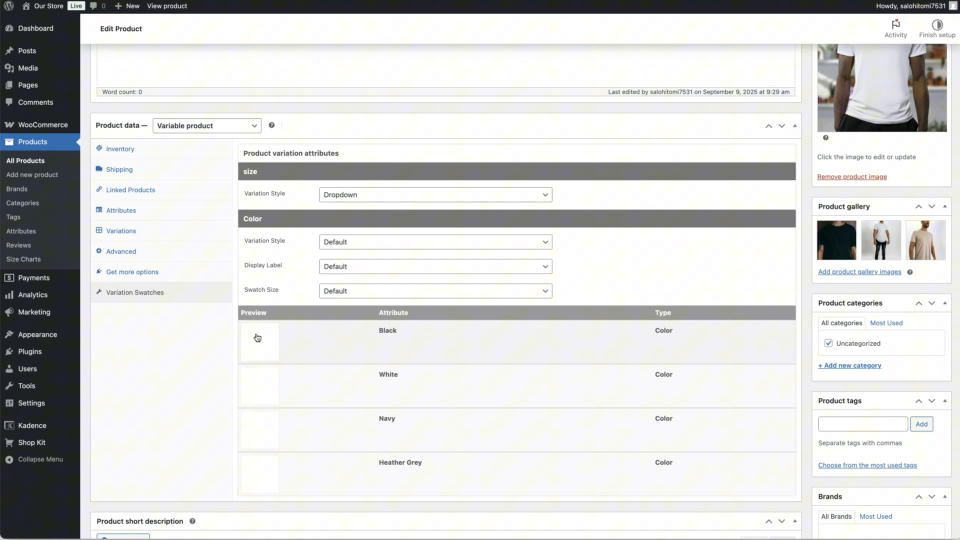
pyautogui.click(257, 336)
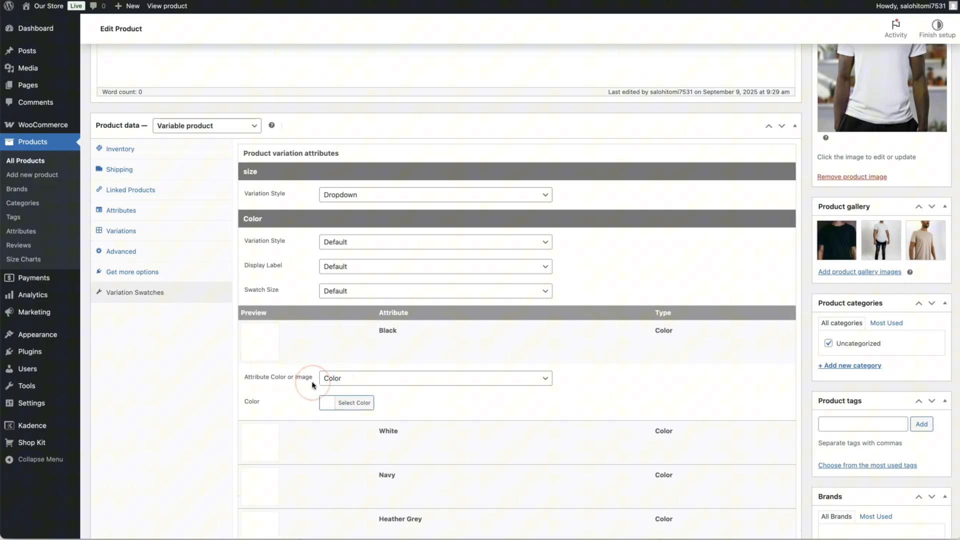
pyautogui.click(340, 382)
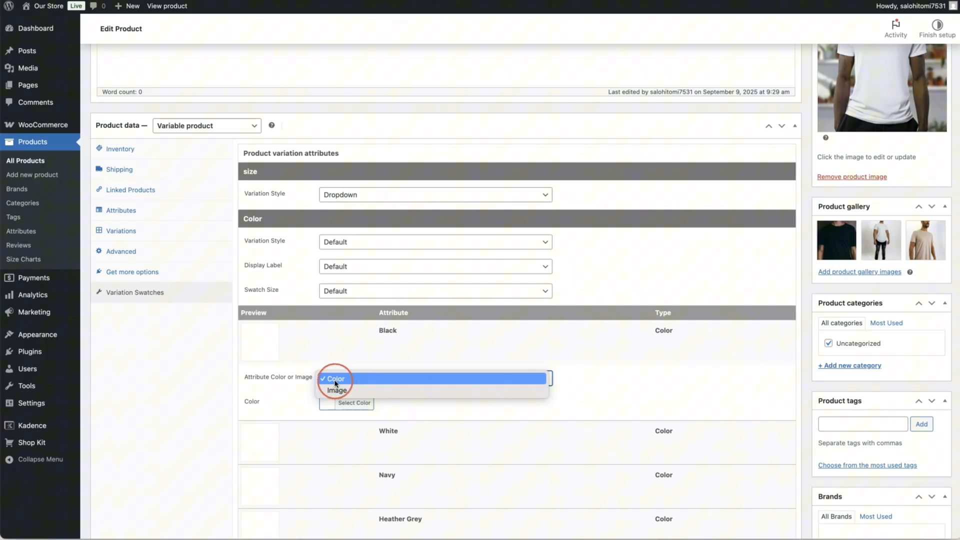
pyautogui.click(291, 398)
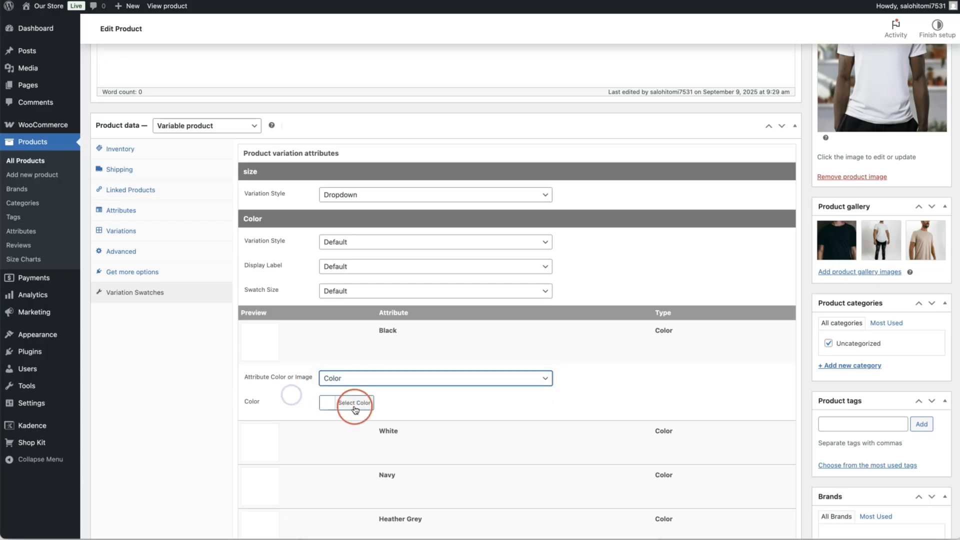
pyautogui.click(350, 403)
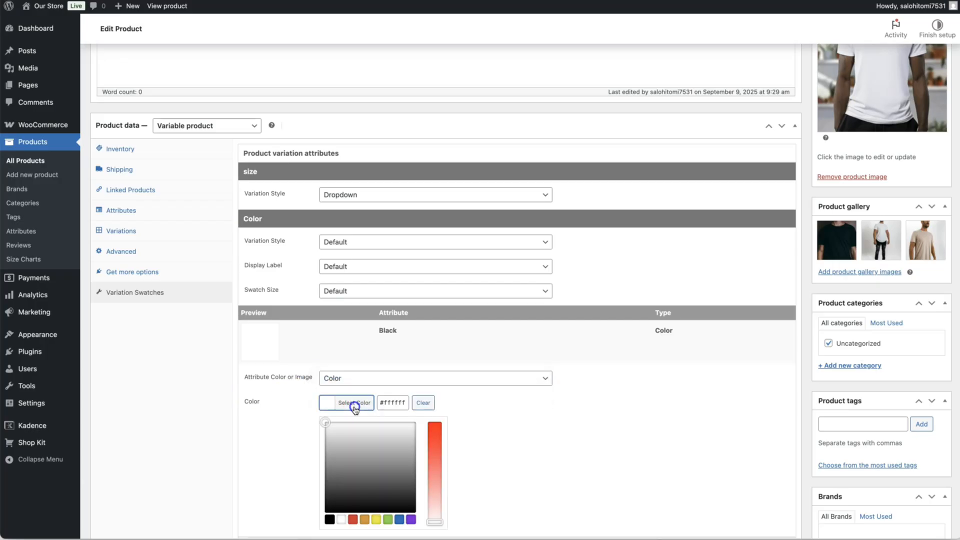
pyautogui.click(329, 520)
pyautogui.click(477, 411)
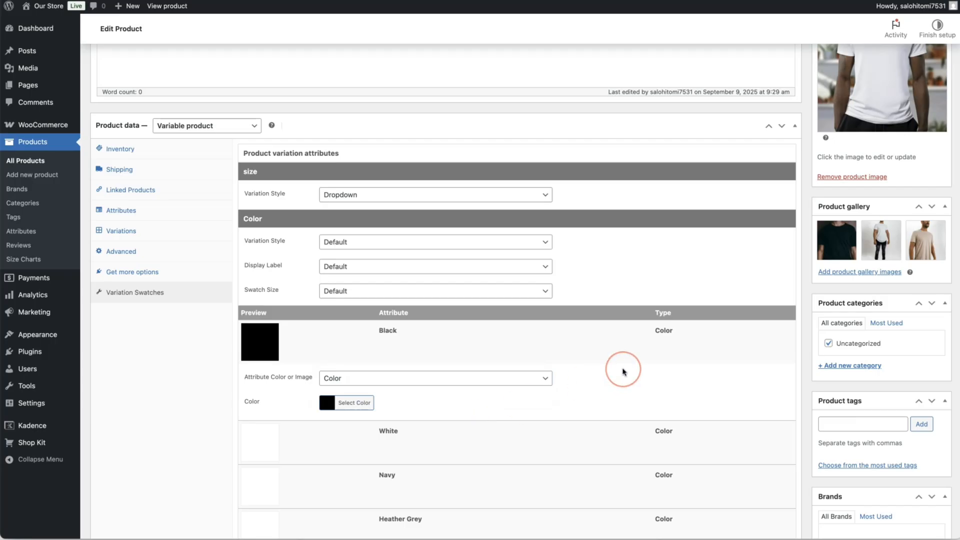
# Change the White swatch of the Color attribute to use an Image instead of a color.
pyautogui.scroll(-2, 416, 455)
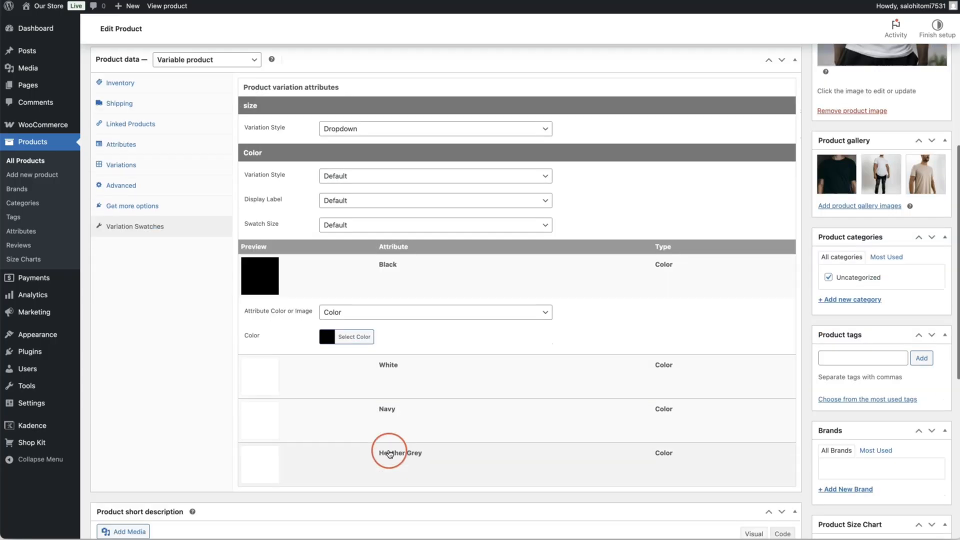
pyautogui.click(278, 381)
pyautogui.click(343, 413)
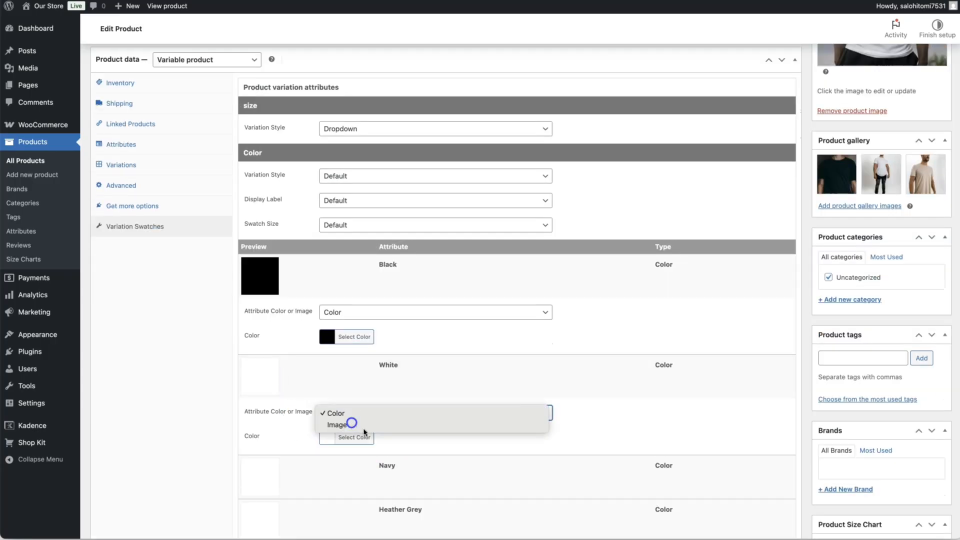
pyautogui.click(351, 423)
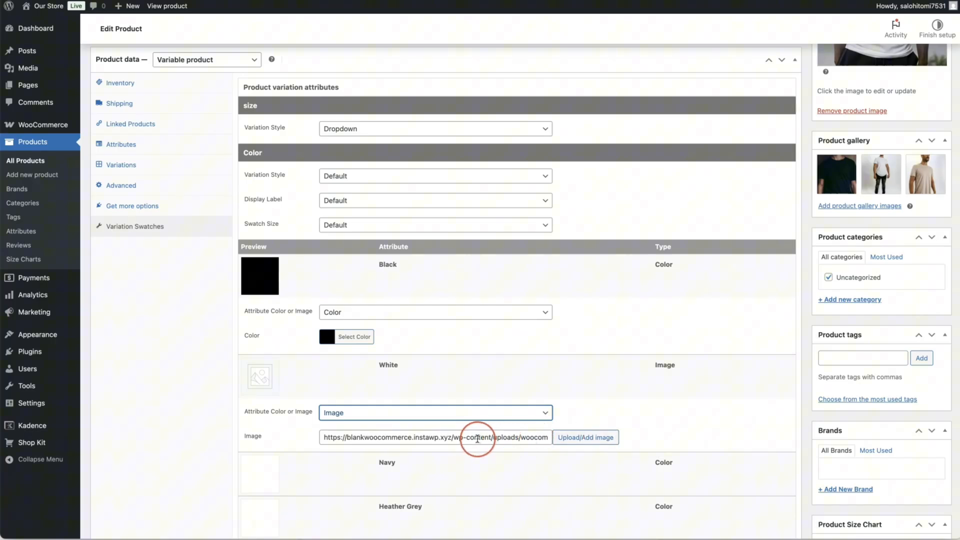
# Set the White swatch's image to the close-up photo of the white T-shirt from the media library.
pyautogui.click(479, 439)
pyautogui.hscroll(1, 479, 439)
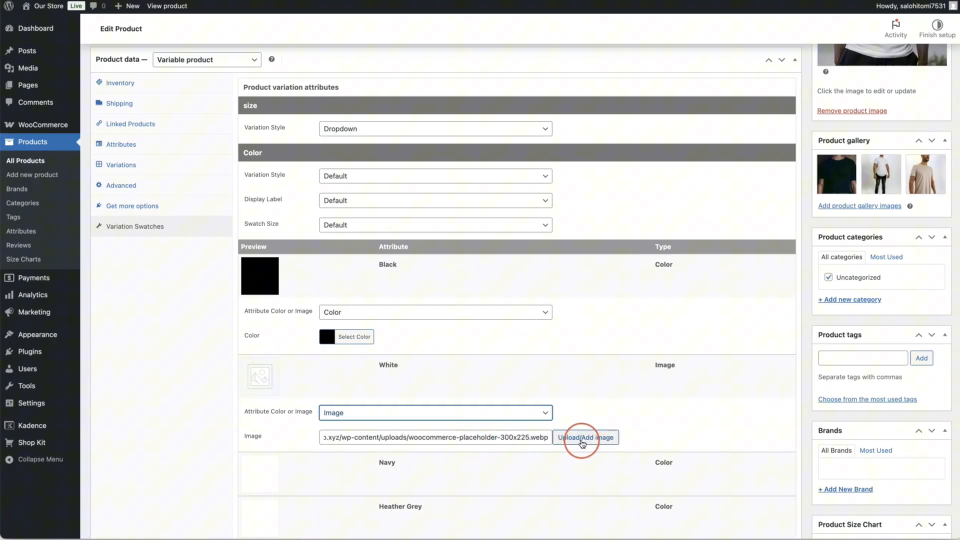
pyautogui.click(583, 444)
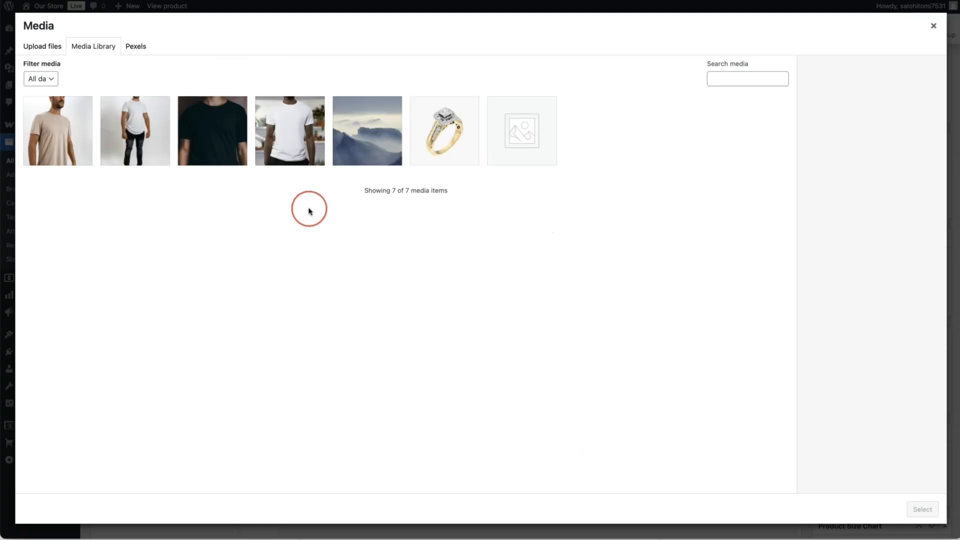
pyautogui.click(285, 144)
pyautogui.click(922, 510)
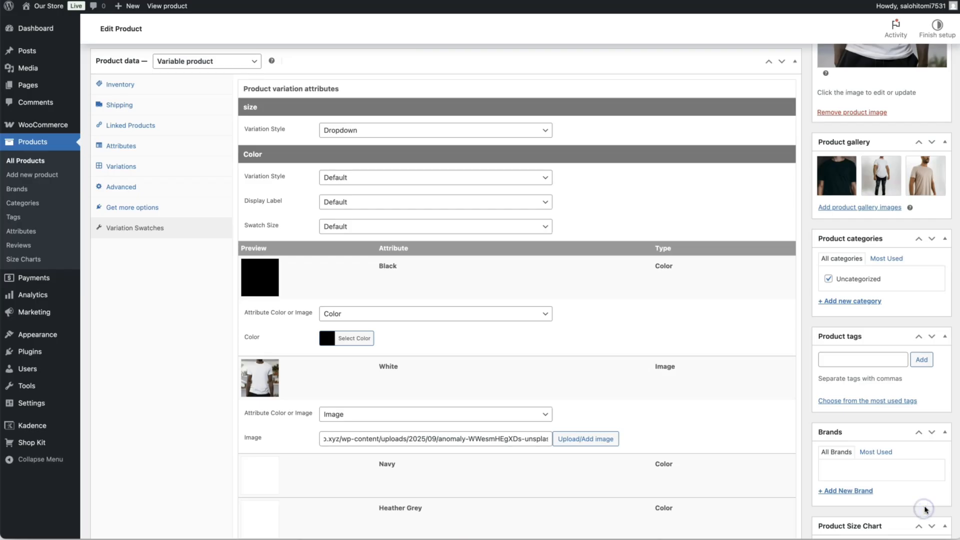
# Expand the Navy swatch of the Color attribute and set its color to the preset blue #1e73be.
pyautogui.scroll(-3, 415, 418)
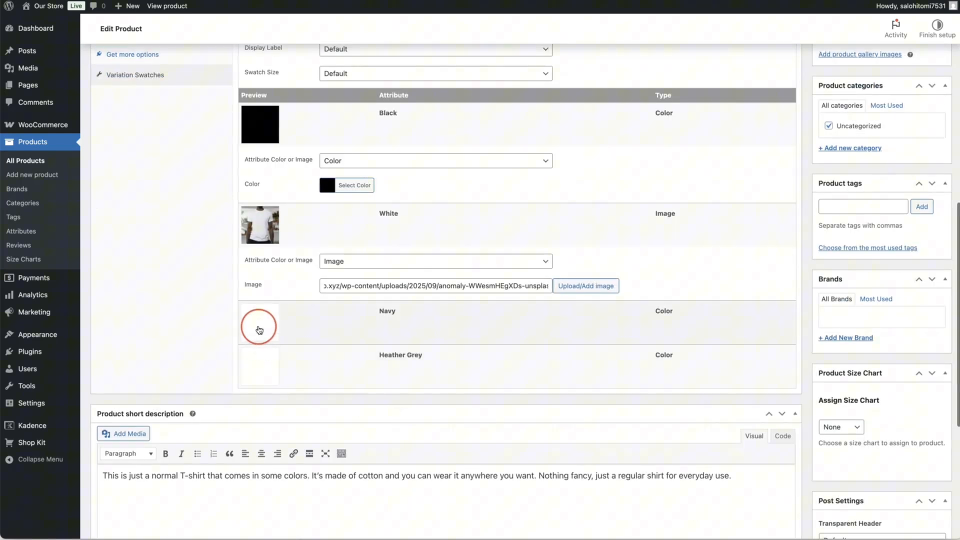
pyautogui.click(259, 330)
pyautogui.click(331, 385)
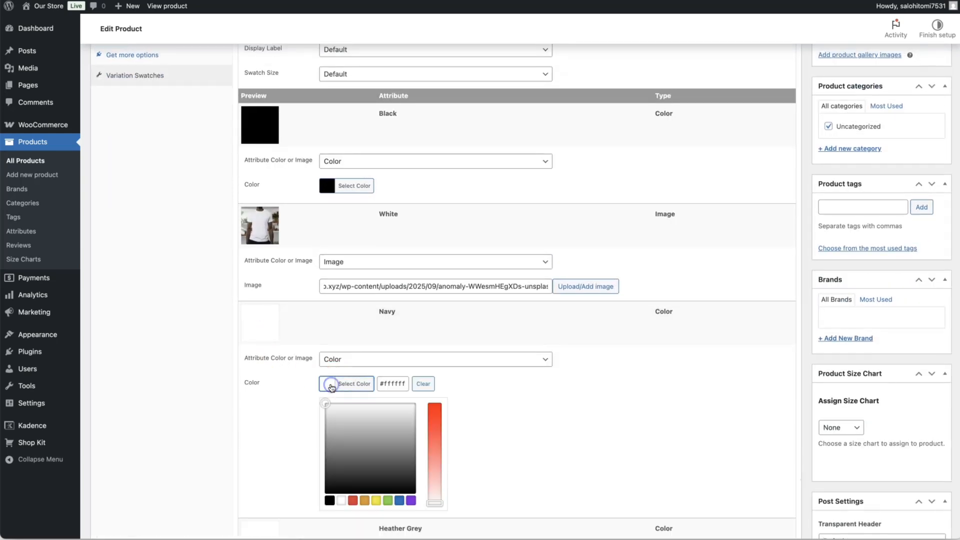
pyautogui.click(399, 501)
# Expand the Heather Grey swatch and set its color to a light grey, about #c1c1c1.
pyautogui.scroll(-2, 264, 476)
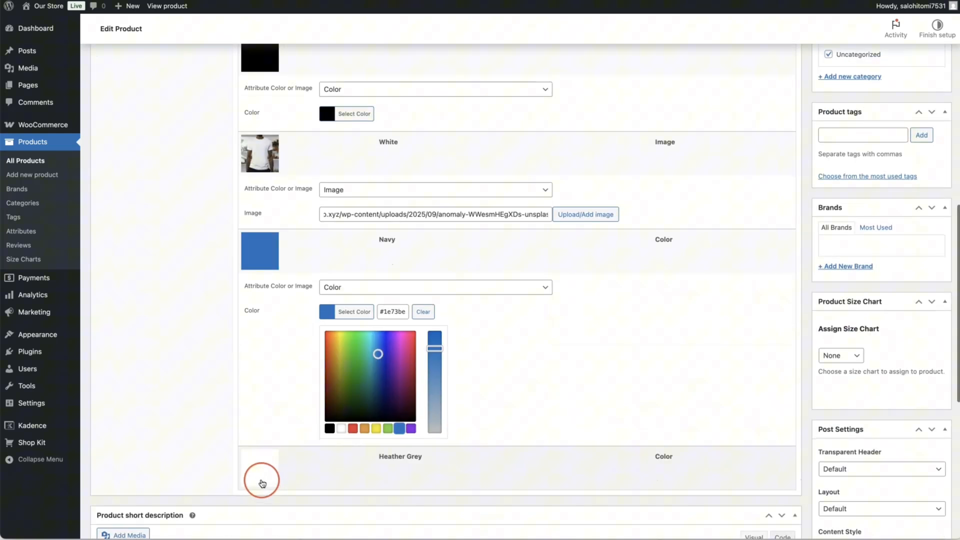
pyautogui.click(261, 481)
pyautogui.scroll(-1, 353, 480)
pyautogui.click(353, 480)
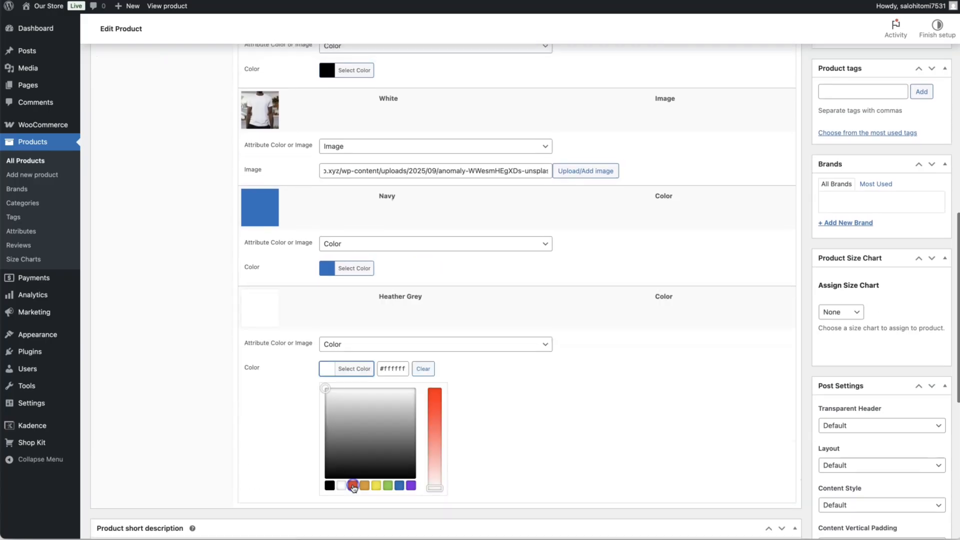
pyautogui.moveTo(335, 438); pyautogui.dragTo(327, 410)
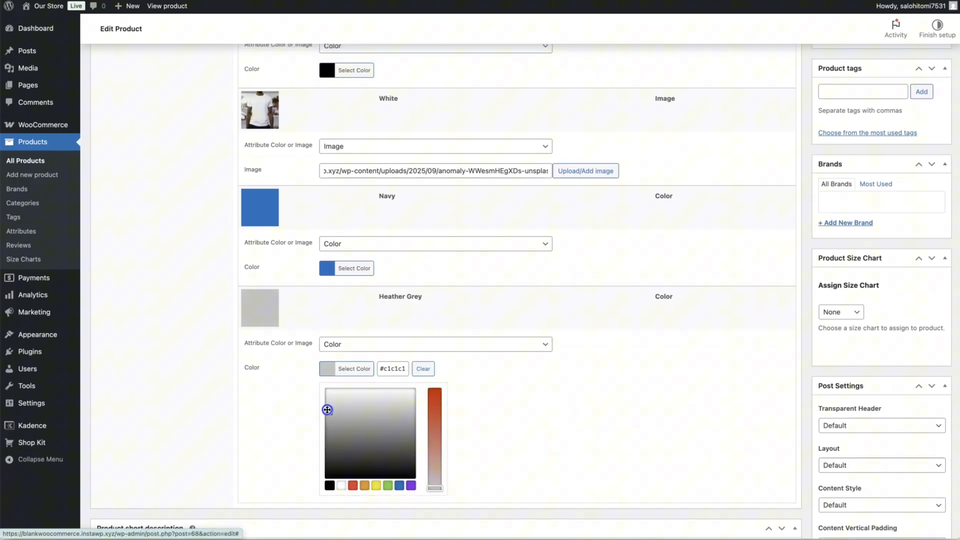
# Shift the Navy swatch's color to a deeper blue, about #251abc.
pyautogui.click(344, 268)
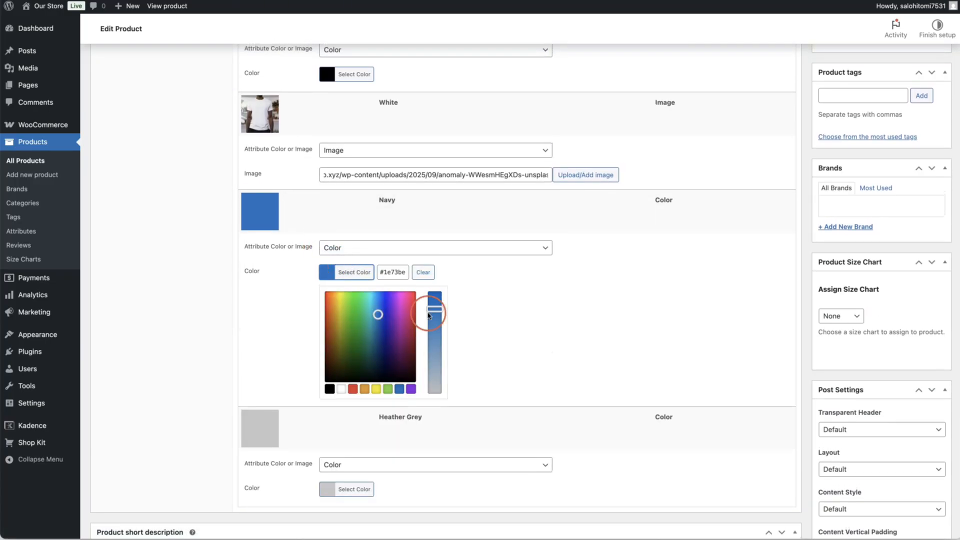
pyautogui.moveTo(378, 315)
pyautogui.mouseDown()
pyautogui.moveTo(386, 328)
pyautogui.moveTo(388, 315)
pyautogui.mouseUp()
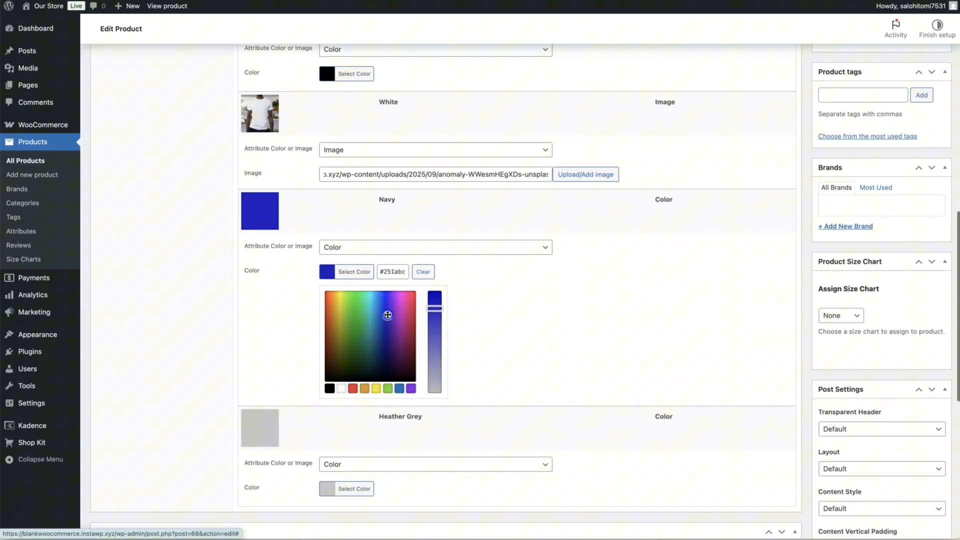
pyautogui.click(517, 315)
# Update the T-Shirt product and open its store page.
pyautogui.scroll(15, 514, 315)
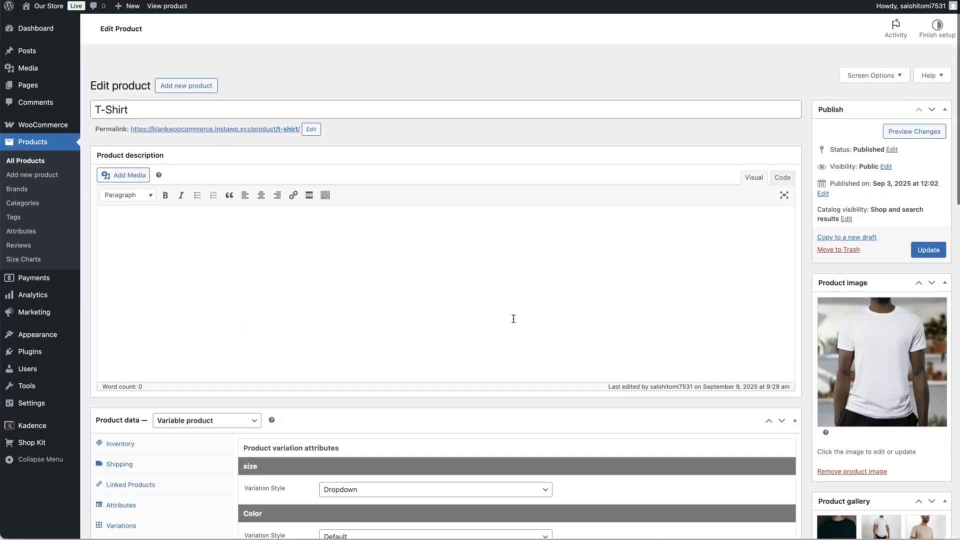
pyautogui.click(928, 224)
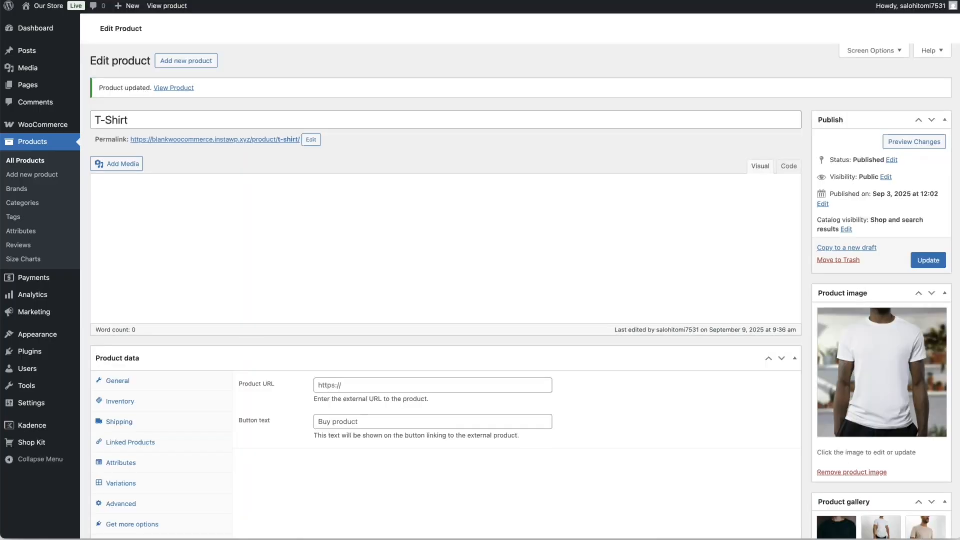
pyautogui.click(167, 6)
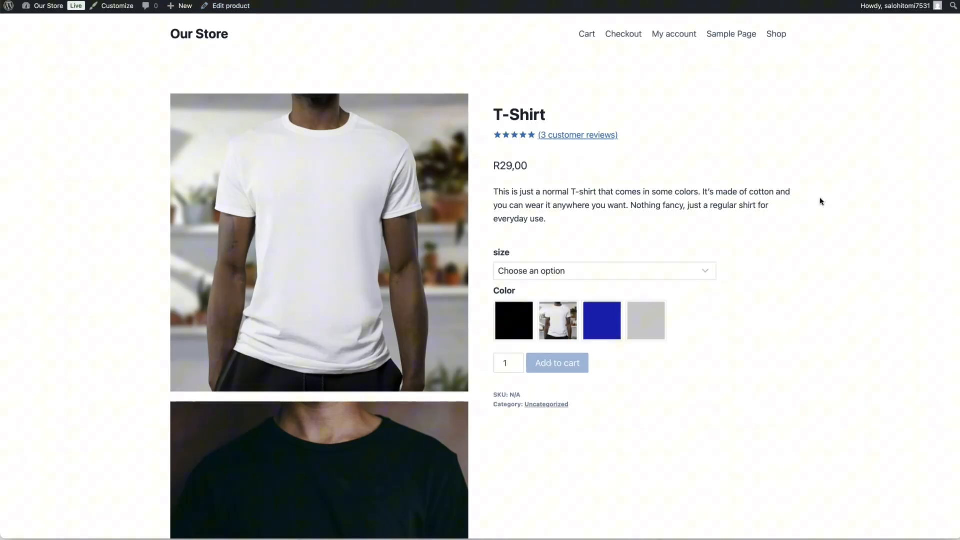
# Try the Black, White and Heather Grey color swatches on the T-Shirt page.
pyautogui.click(527, 329)
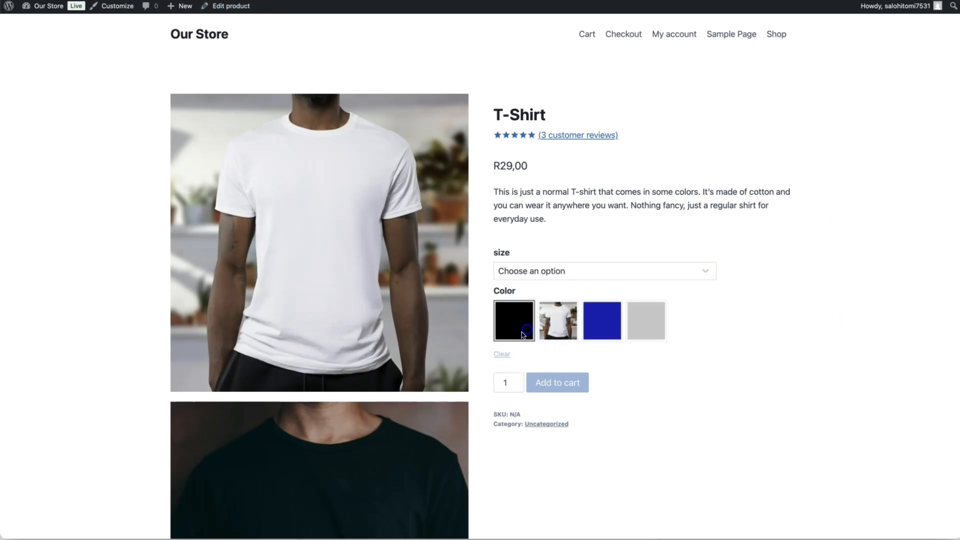
pyautogui.click(557, 326)
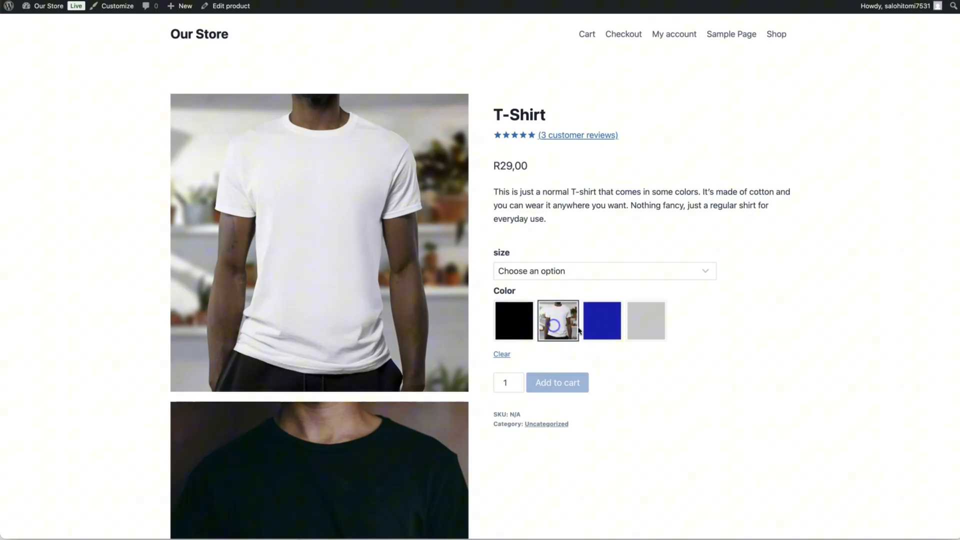
pyautogui.click(647, 319)
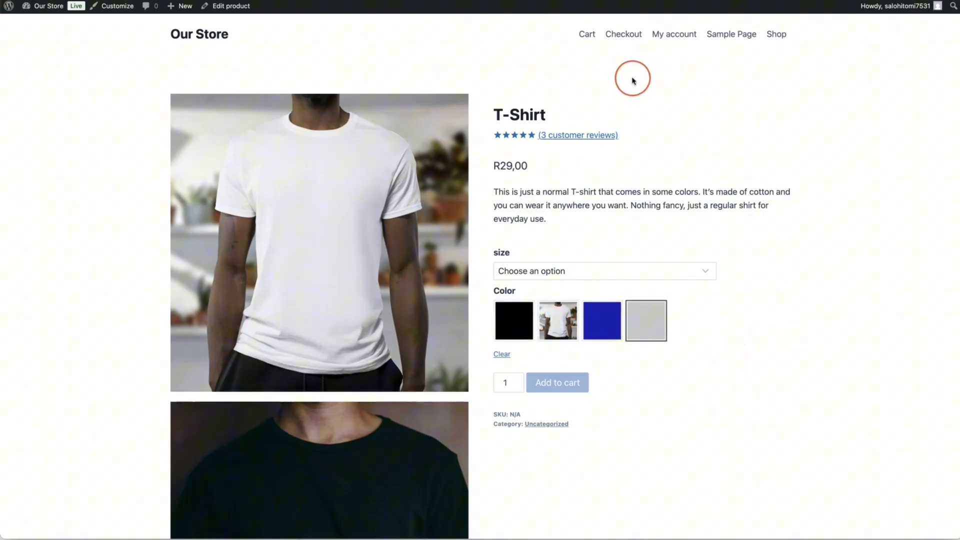
# Review Shop Kit's Variation label display options, keeping Above the variation, and examine the Color label's placement on the T-Shirt page.
pyautogui.click(557, 215)
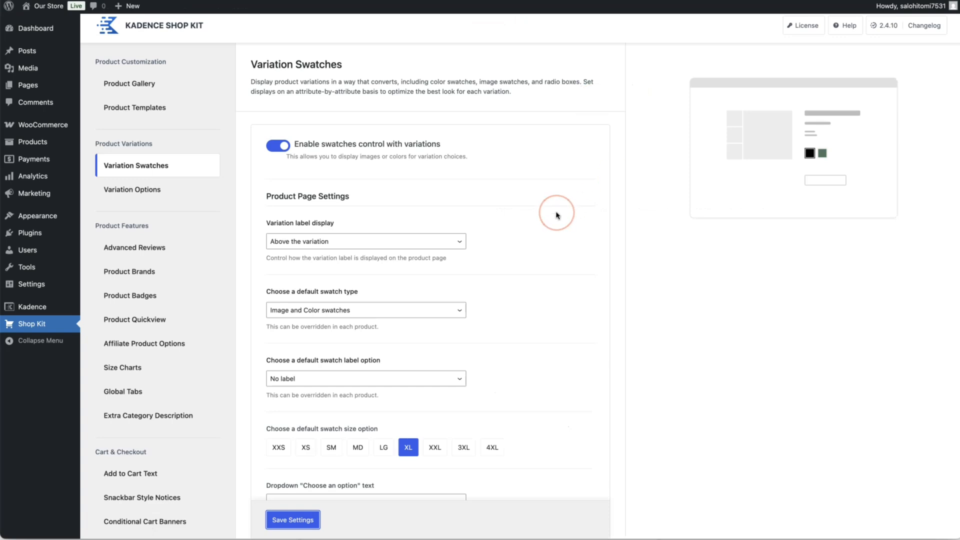
pyautogui.scroll(-1, 550, 223)
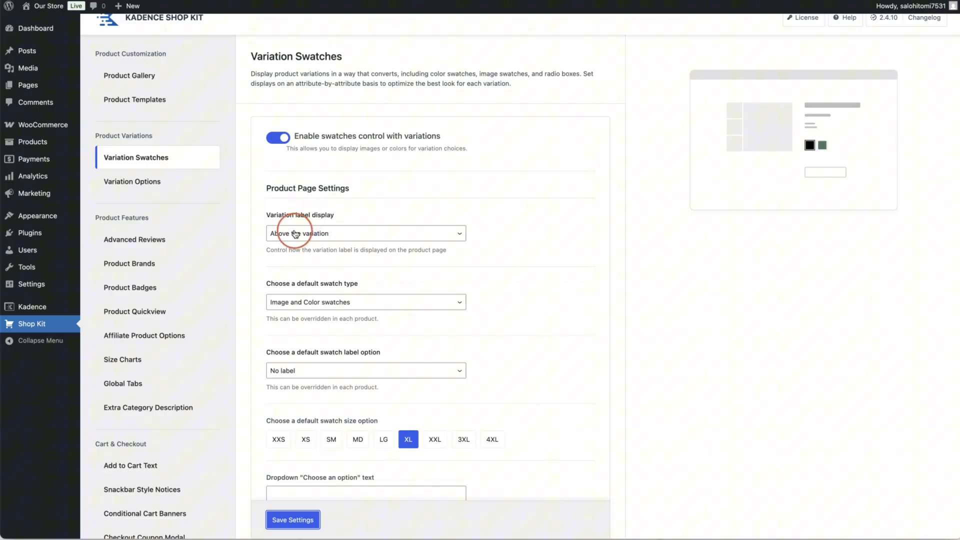
pyautogui.click(333, 235)
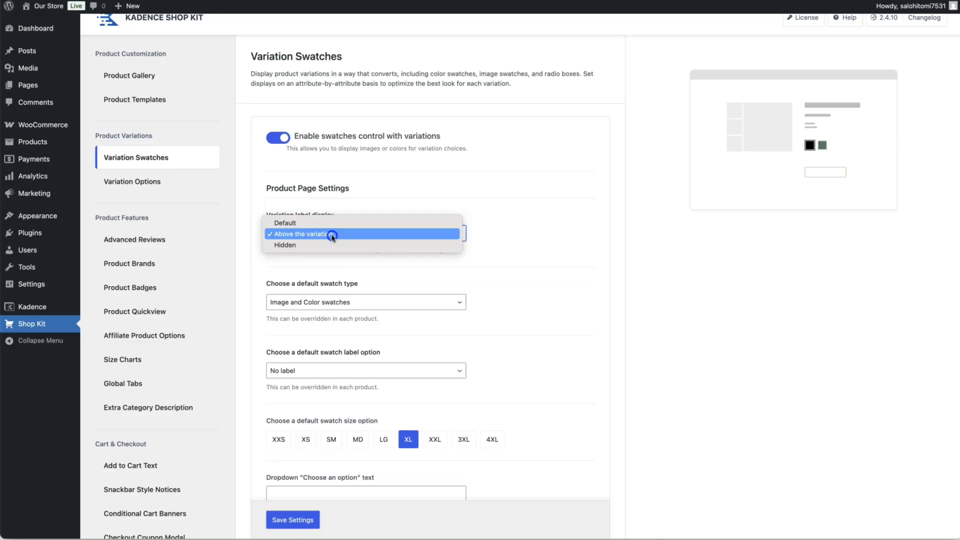
pyautogui.click(511, 219)
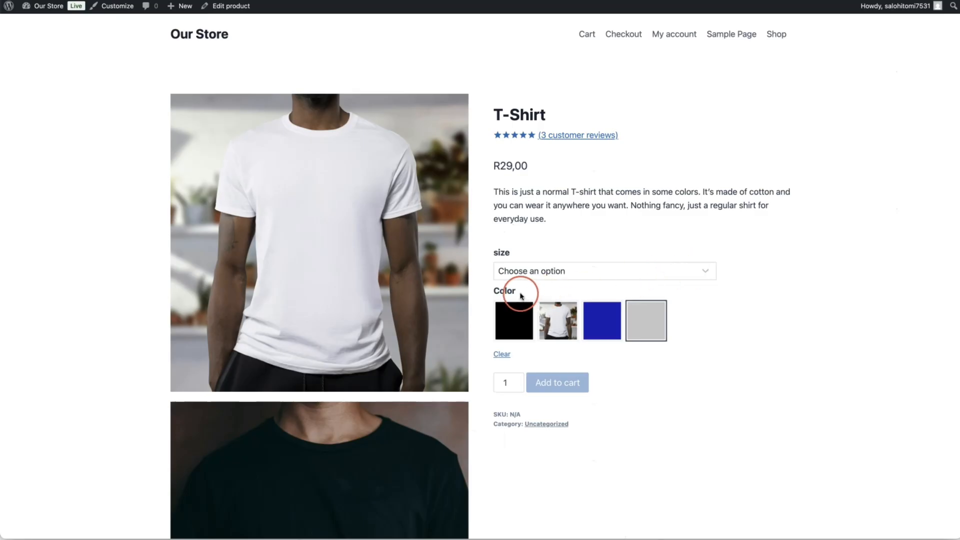
pyautogui.moveTo(518, 294); pyautogui.dragTo(497, 287)
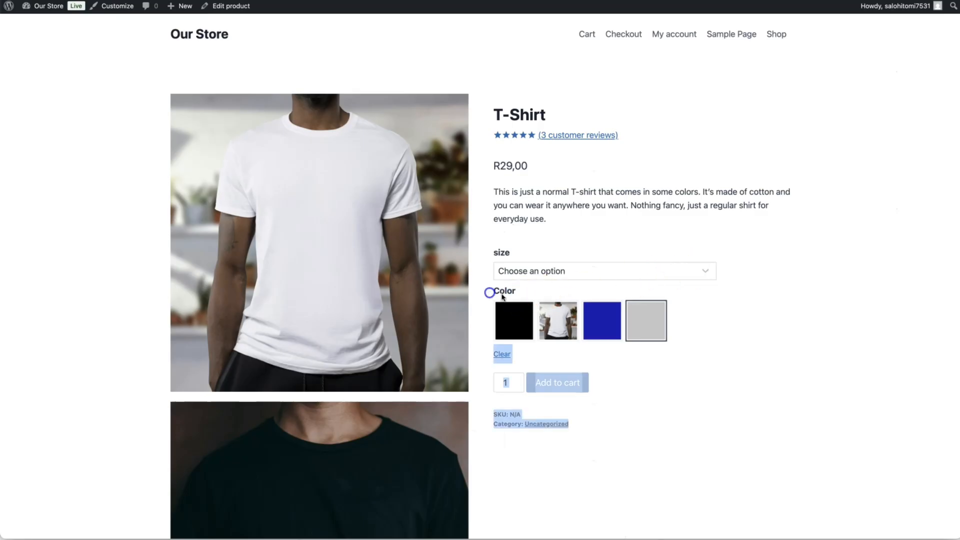
pyautogui.click(502, 292)
pyautogui.doubleClick(503, 294)
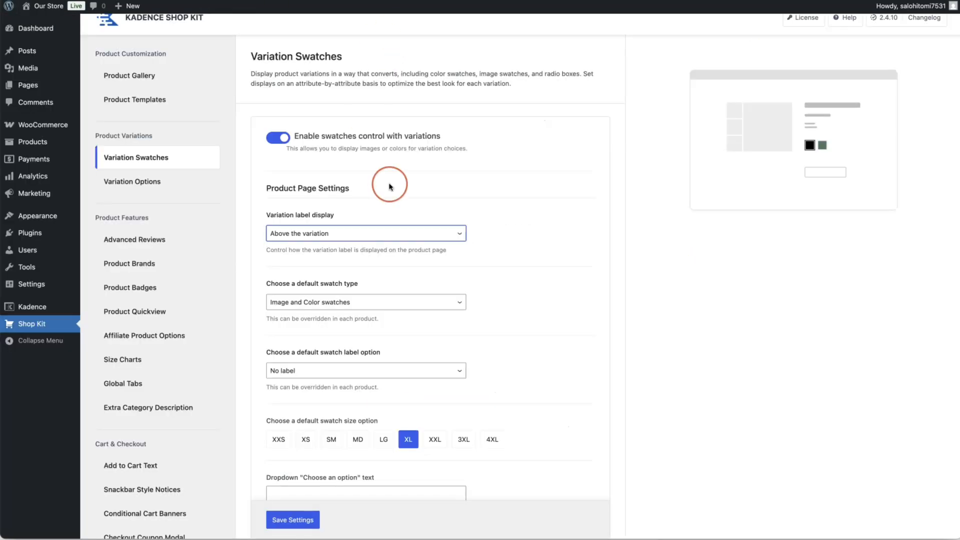
# Review the default swatch type options in the Variation Swatches settings and keep Image and Color swatches.
pyautogui.scroll(-3, 475, 240)
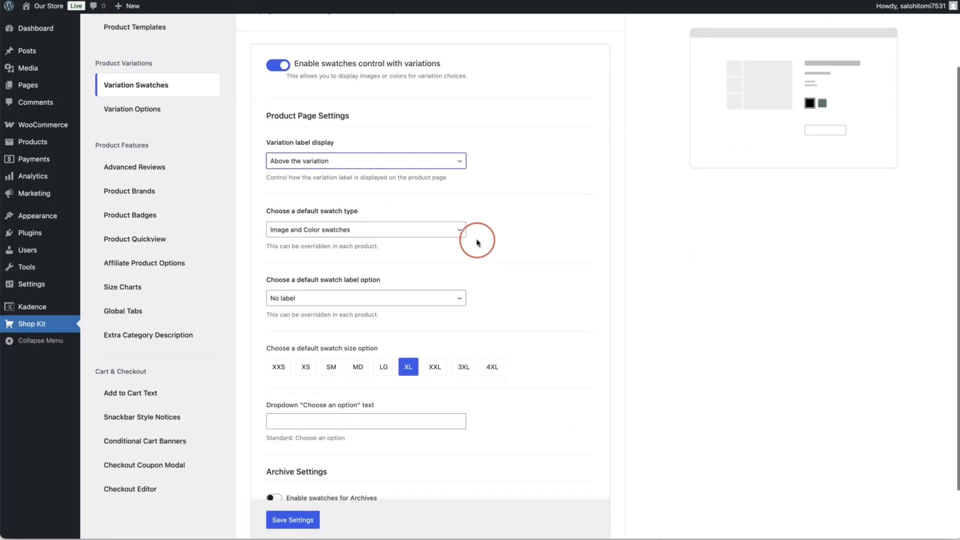
pyautogui.click(271, 233)
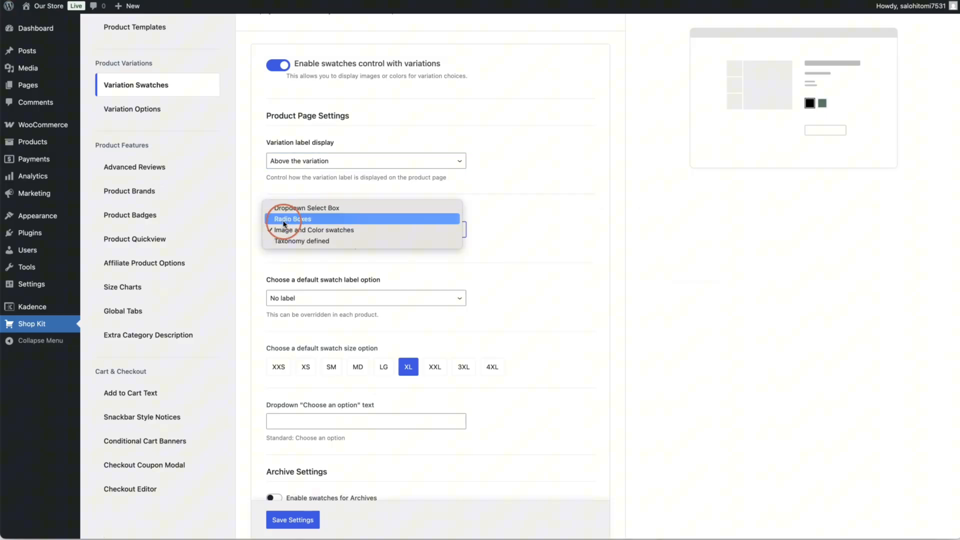
pyautogui.click(300, 233)
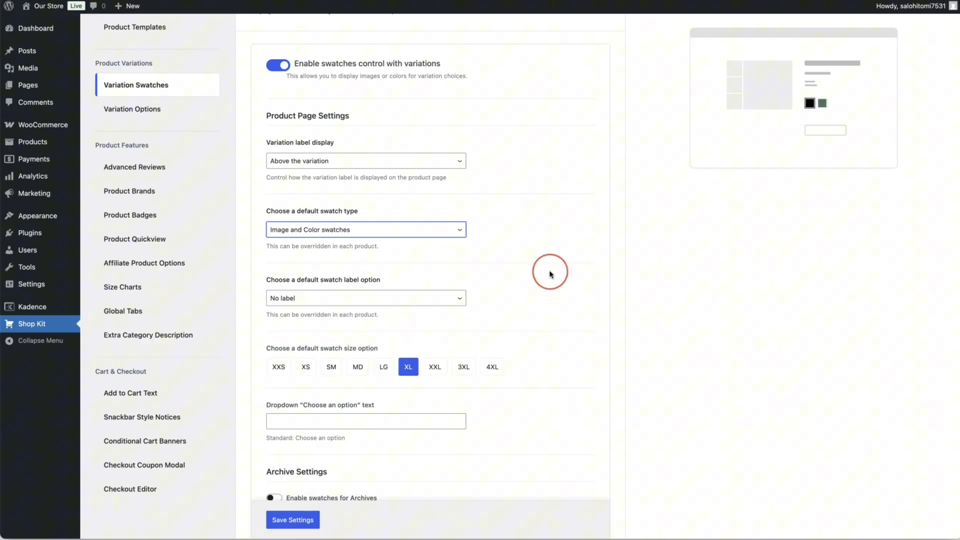
# Set the default swatch label option to Show below and save the Variation Swatches settings.
pyautogui.scroll(-1, 553, 272)
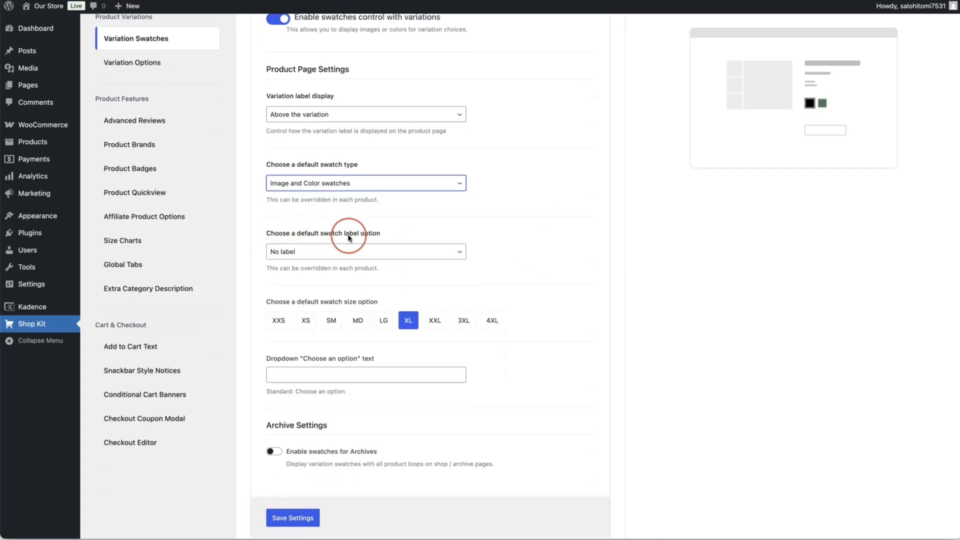
pyautogui.click(316, 252)
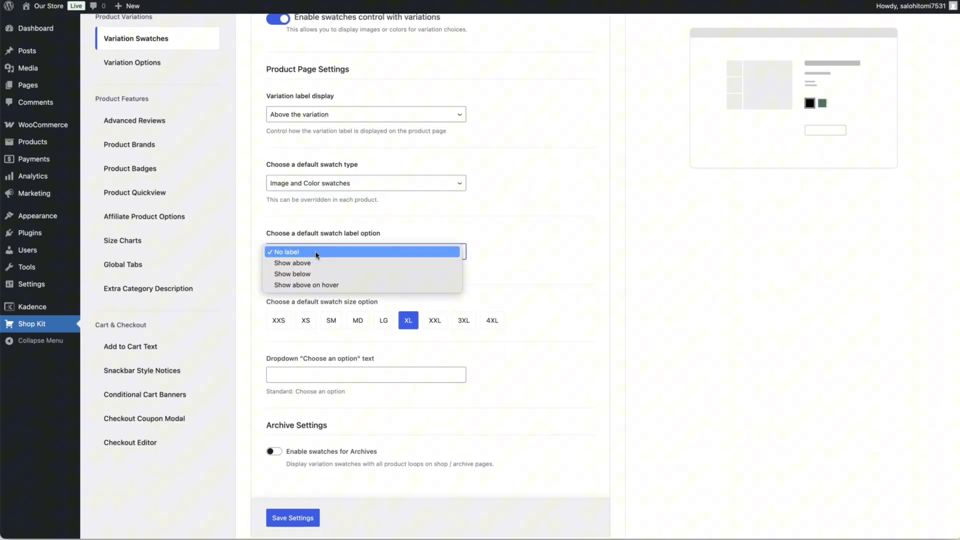
pyautogui.click(292, 274)
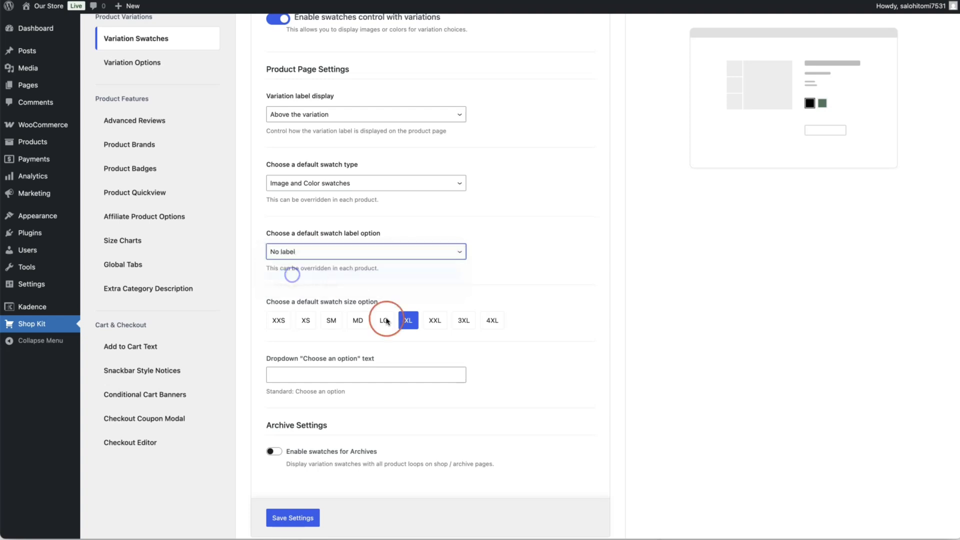
pyautogui.click(291, 517)
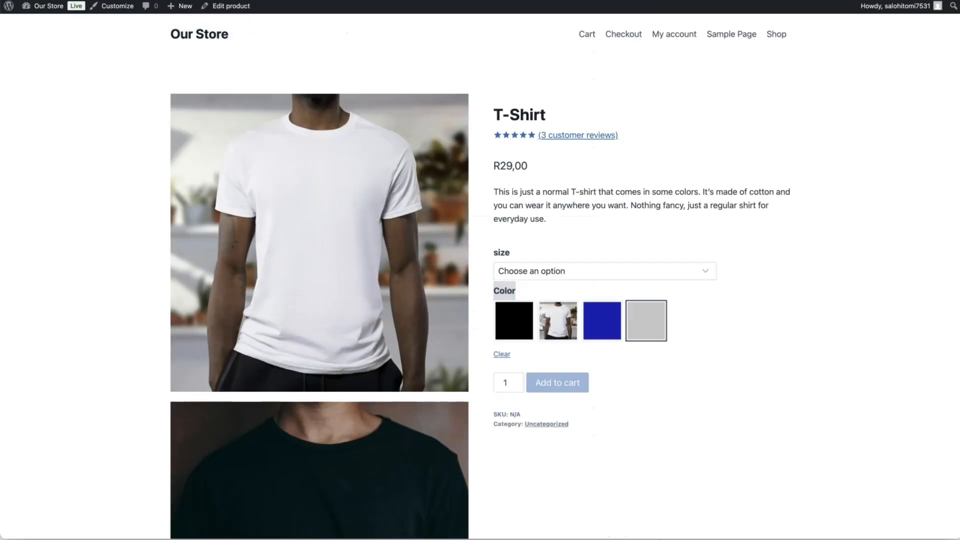
# Reload the T-Shirt page and check the labels of its color swatches.
pyautogui.press('super+l')
pyautogui.press('Return')
pyautogui.click(556, 347)
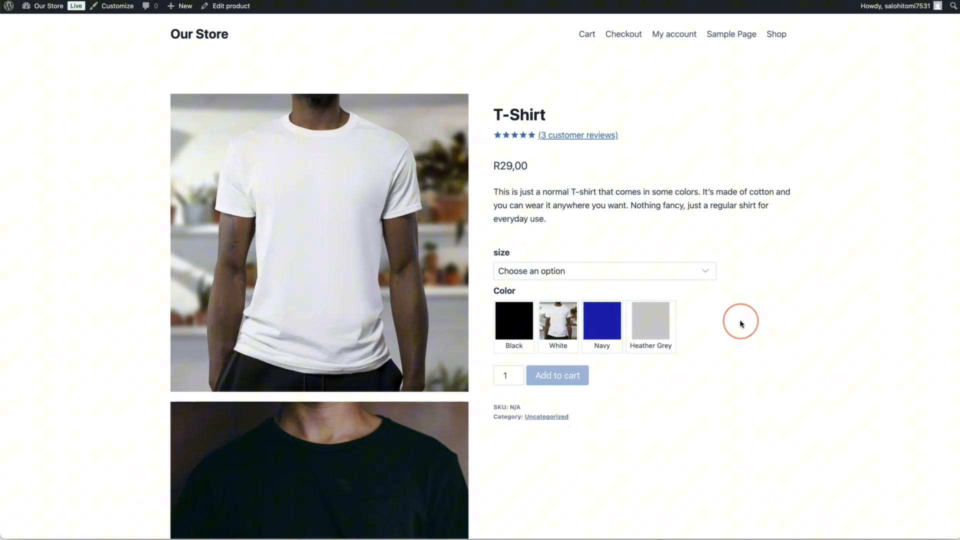
pyautogui.click(707, 327)
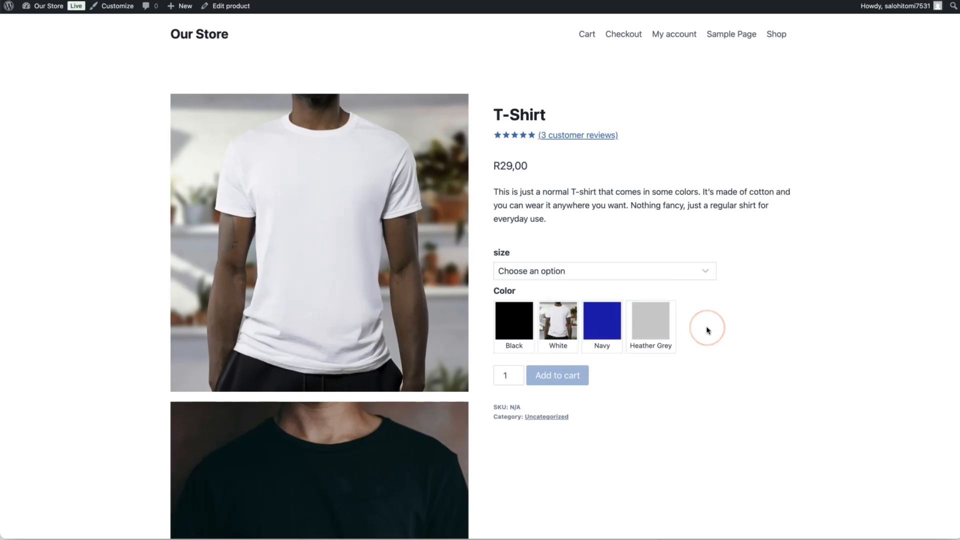
pyautogui.click(641, 348)
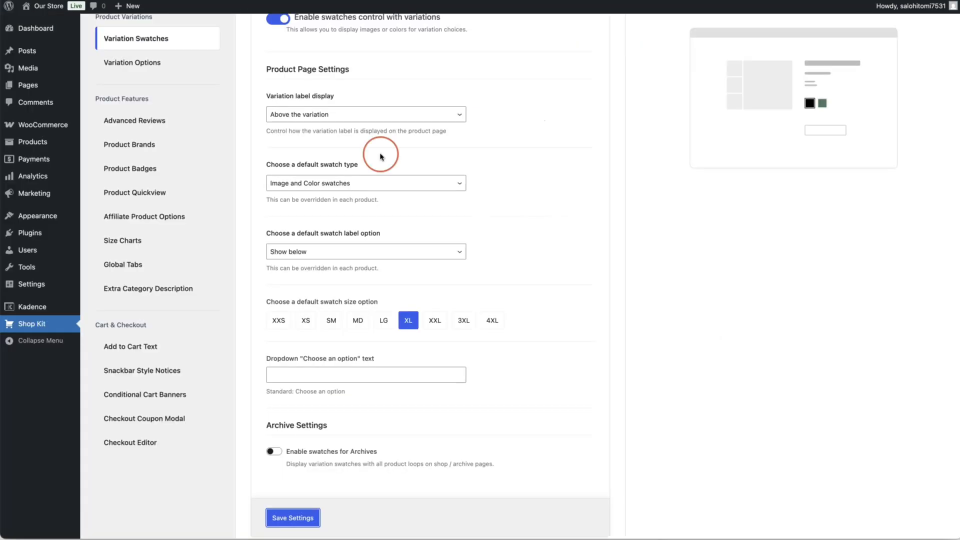
# Review the swatch size, dropdown text and archive settings, and inspect the T-Shirt card on the Shop page.
pyautogui.scroll(-1, 240, 294)
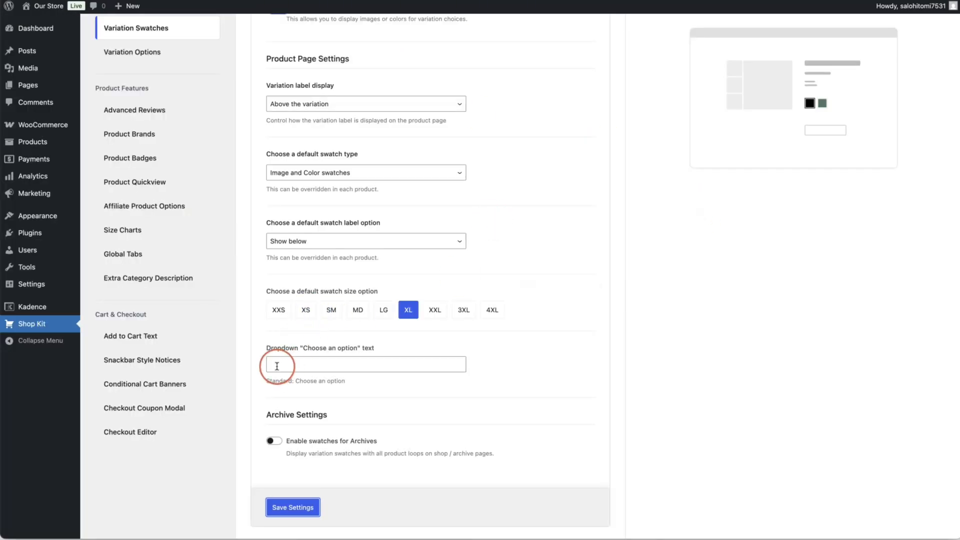
pyautogui.scroll(-1, 300, 418)
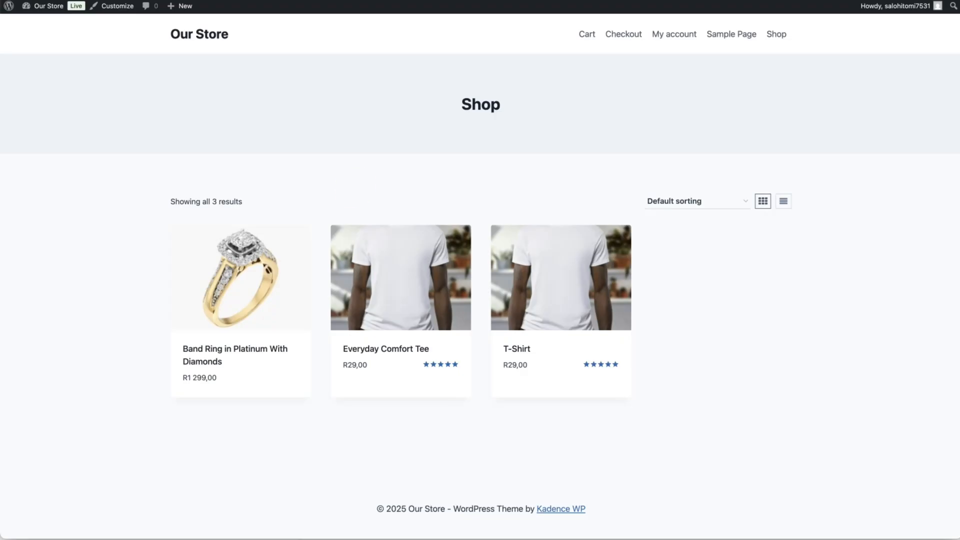
pyautogui.click(754, 275)
pyautogui.moveTo(551, 382)
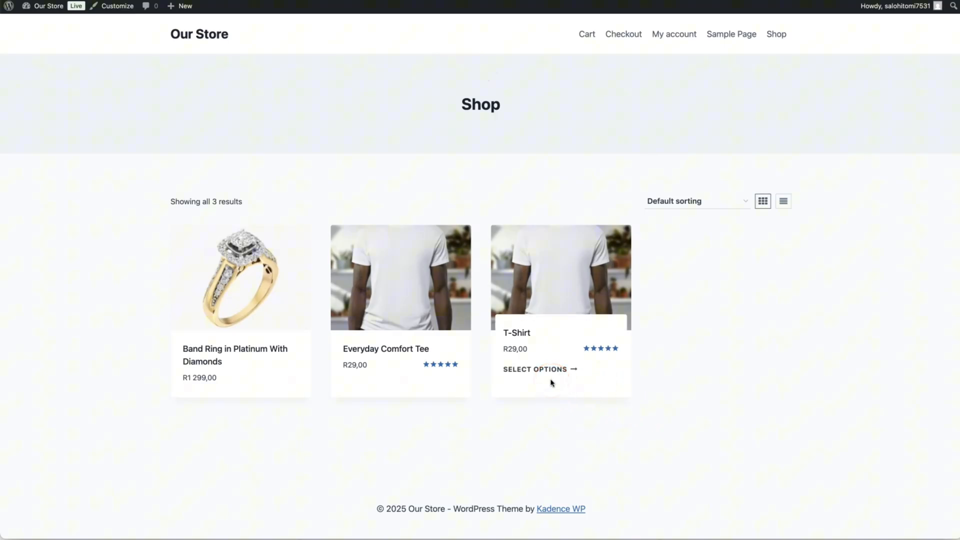
# Enable swatches for Archives, keep the Archive Swatch Mode at Normal, and save the Variation Swatches settings.
pyautogui.click(564, 373)
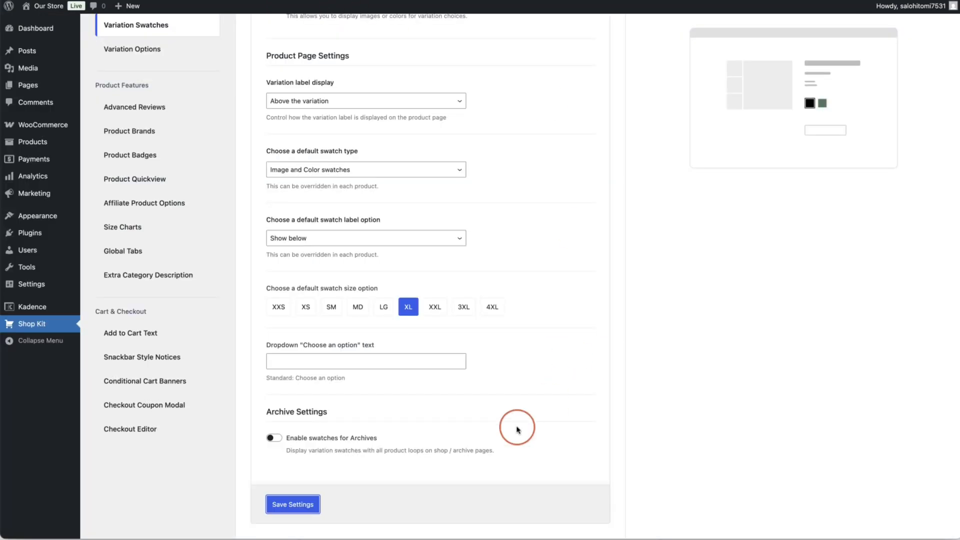
pyautogui.click(278, 440)
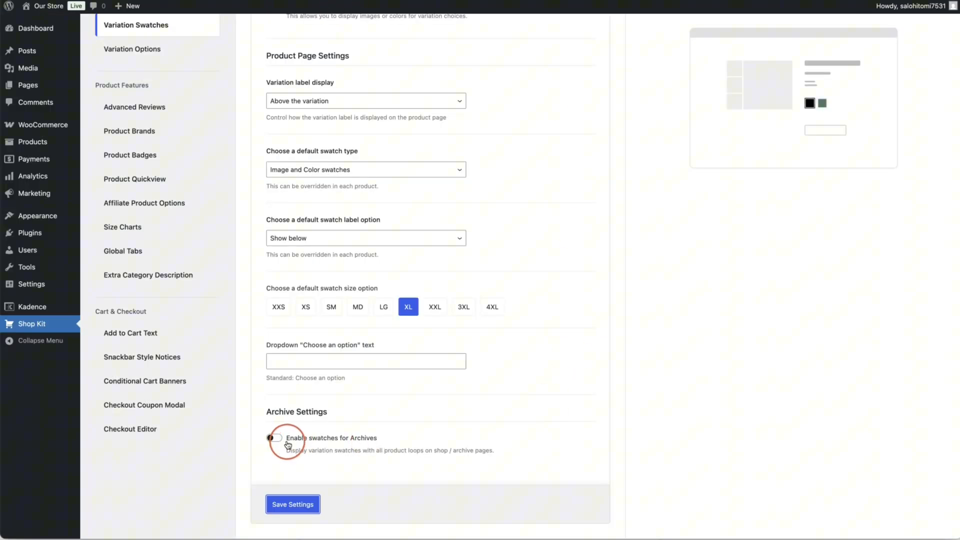
pyautogui.click(521, 457)
pyautogui.scroll(-5, 521, 457)
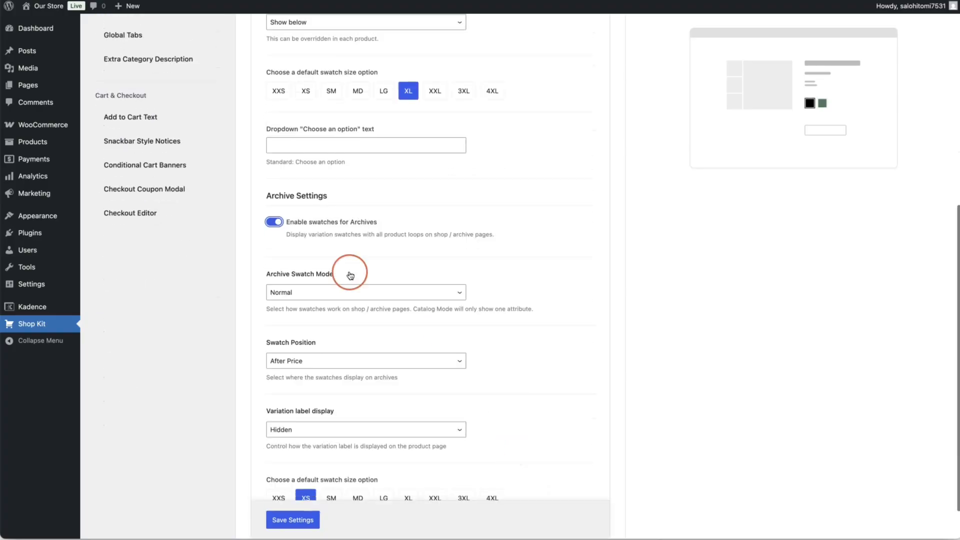
pyautogui.click(315, 292)
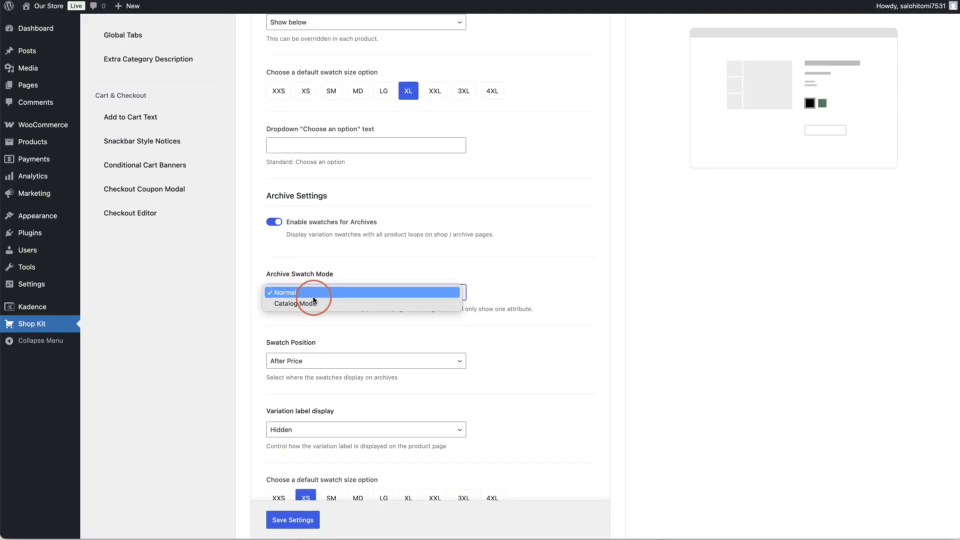
pyautogui.click(323, 292)
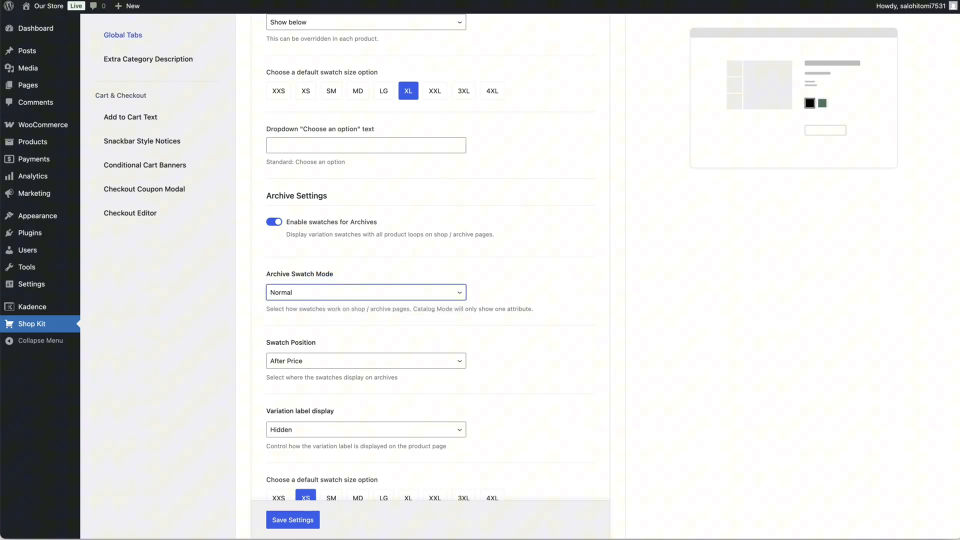
pyautogui.scroll(-2, 333, 295)
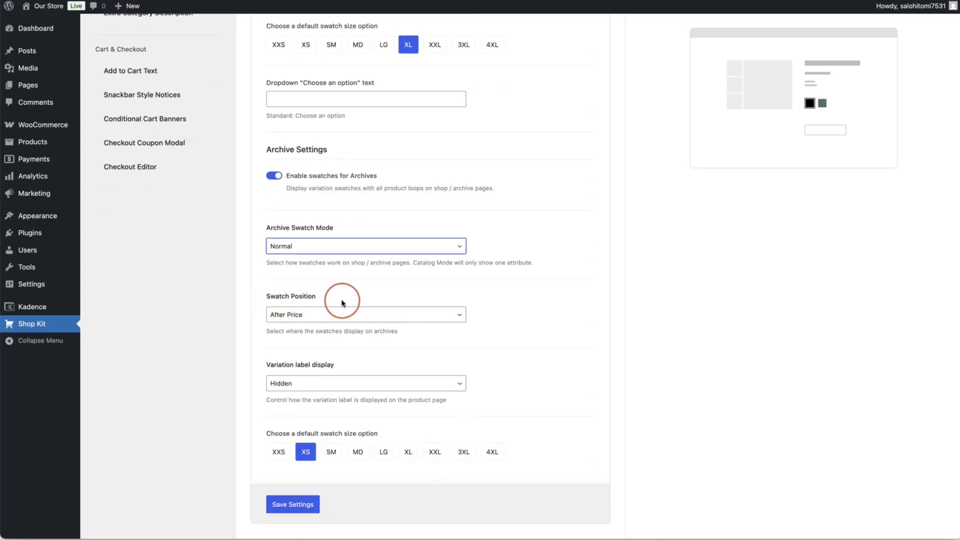
pyautogui.click(302, 512)
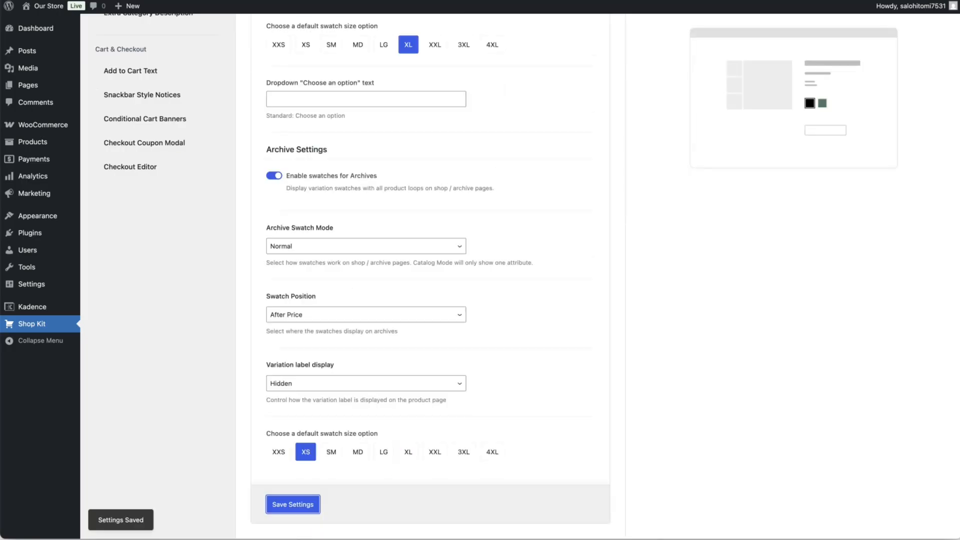
# Reload the Shop page and check the swatches and size choices on the T-Shirt card.
pyautogui.hotkey('ctrl', 'Tab')
pyautogui.press('super+l')
pyautogui.press('Return')
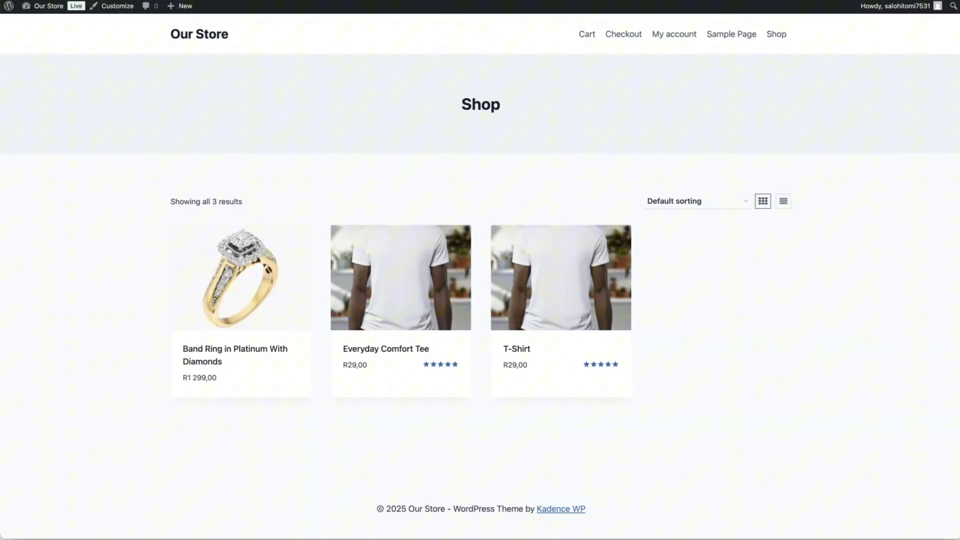
pyautogui.click(772, 283)
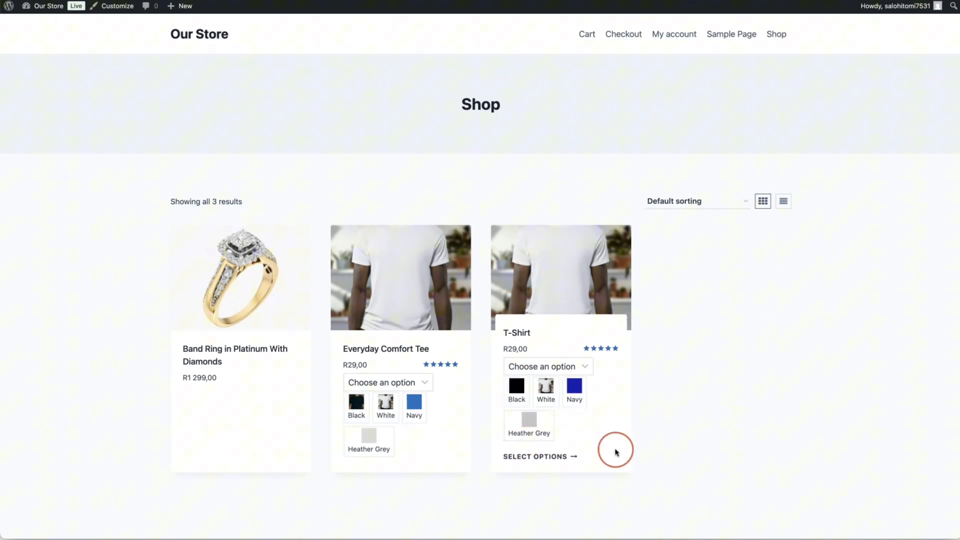
pyautogui.click(580, 368)
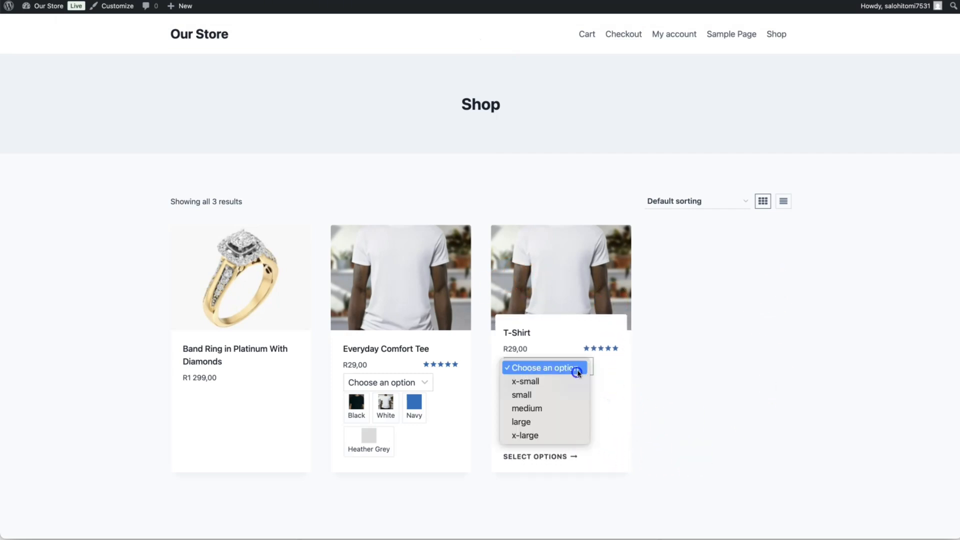
pyautogui.click(580, 369)
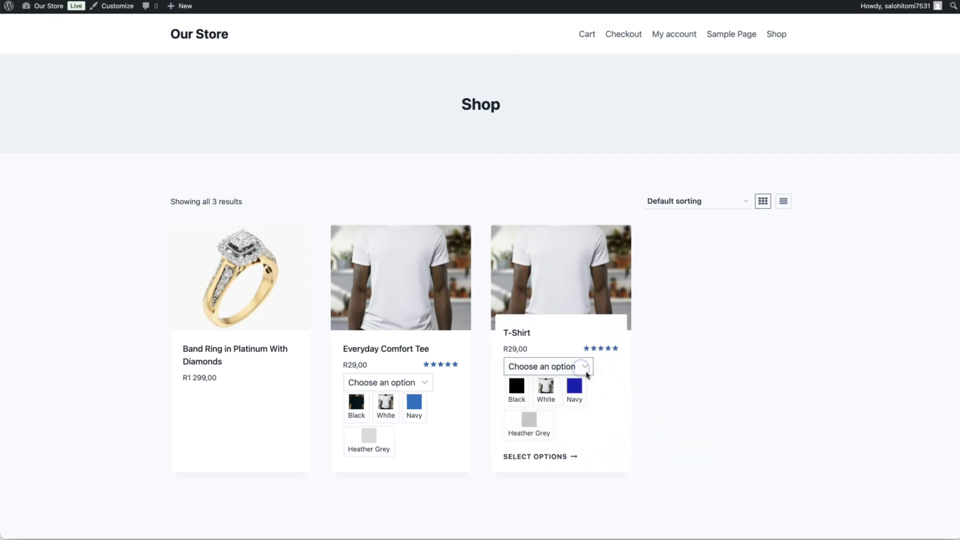
# Choose size x-small and color Black on the T-Shirt card and add that variation to the cart.
pyautogui.click(546, 371)
pyautogui.click(547, 373)
pyautogui.click(550, 368)
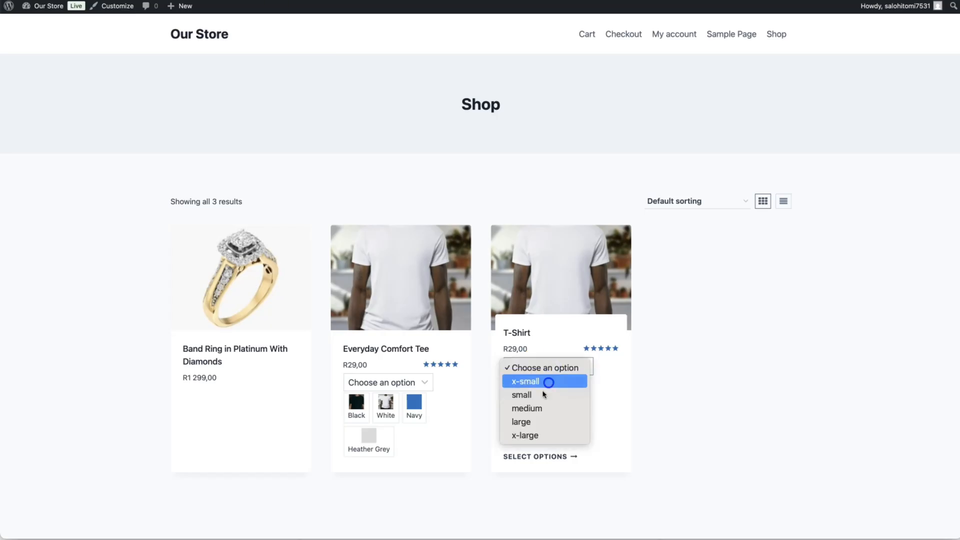
pyautogui.click(549, 382)
pyautogui.click(517, 393)
pyautogui.click(526, 456)
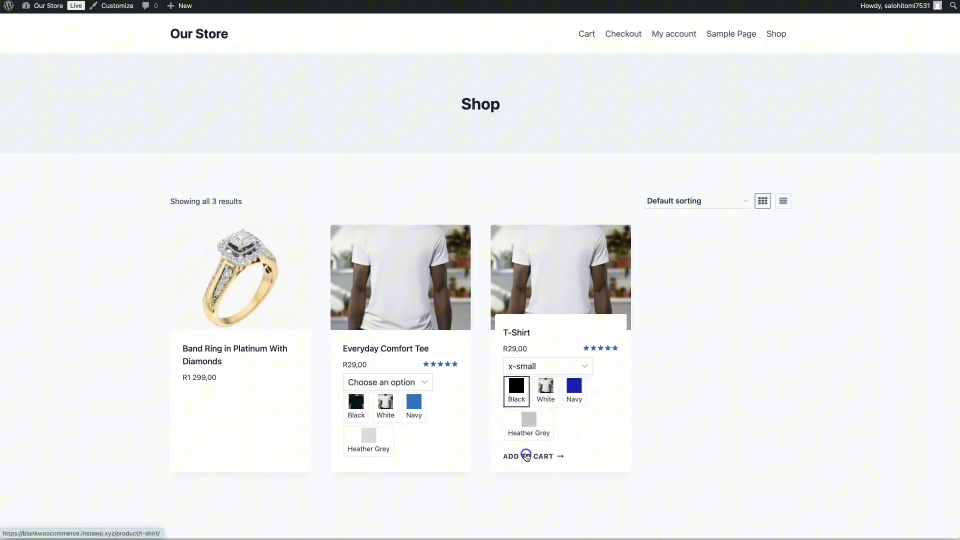
pyautogui.click(739, 441)
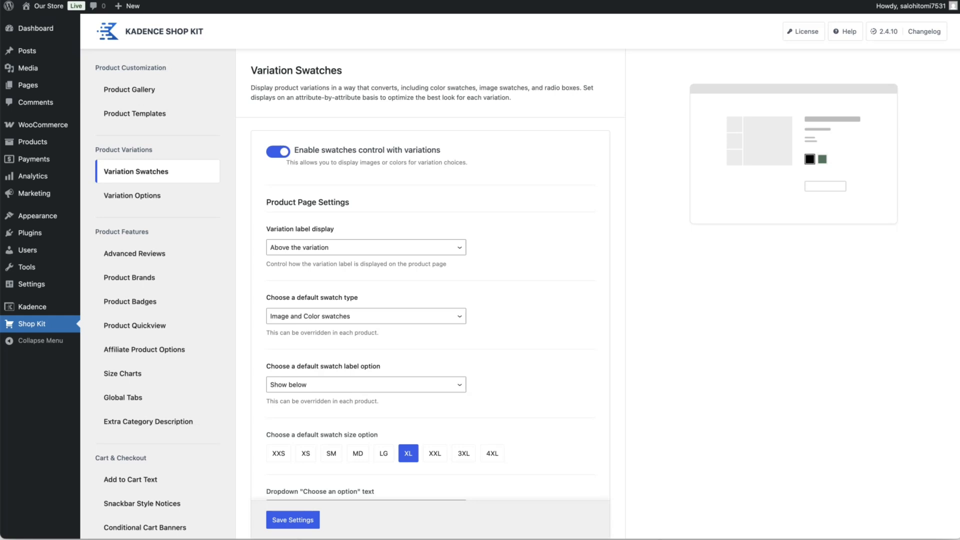
# Enable Product Templates in the Shop Kit settings and save the change.
pyautogui.click(171, 116)
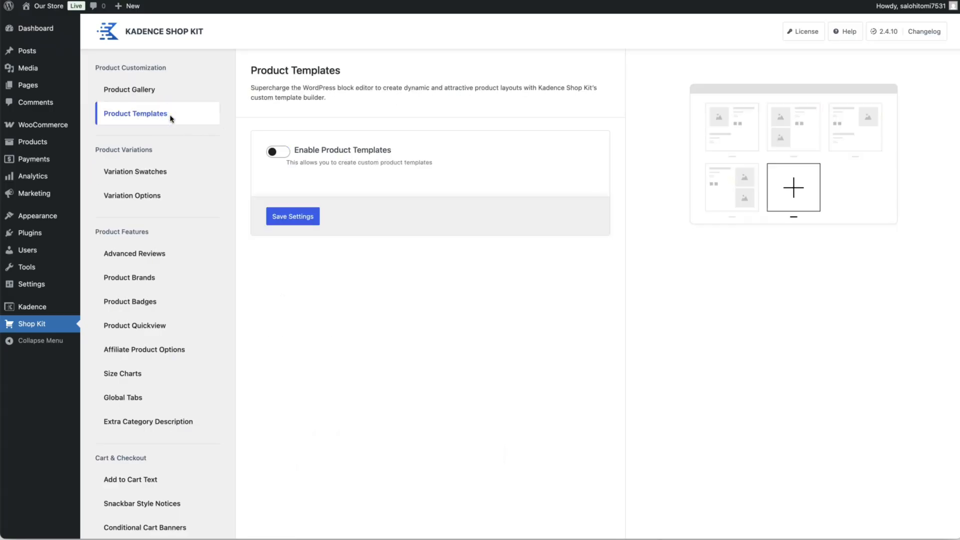
pyautogui.click(278, 152)
pyautogui.click(294, 310)
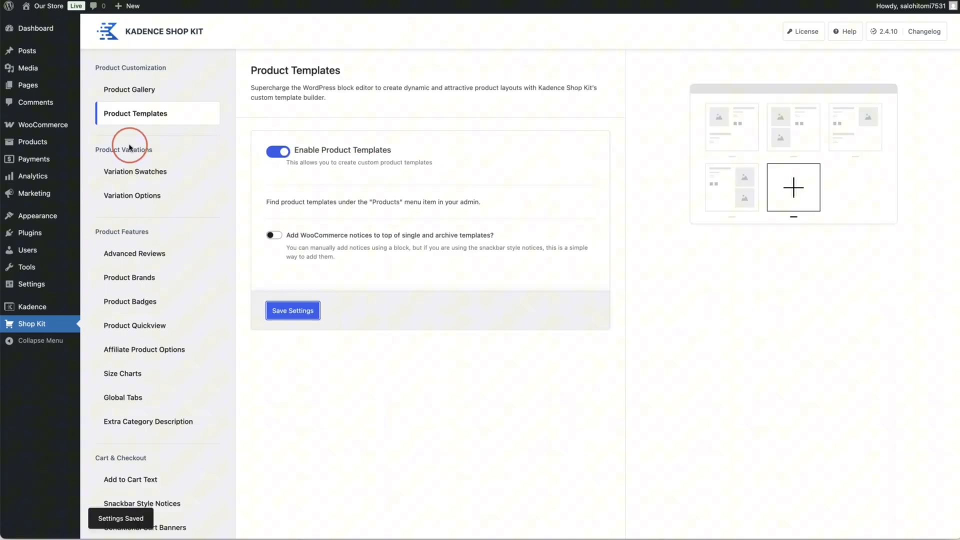
# Create a new Woo template of the Single Product type, starting from a blank layout.
pyautogui.moveTo(29, 142)
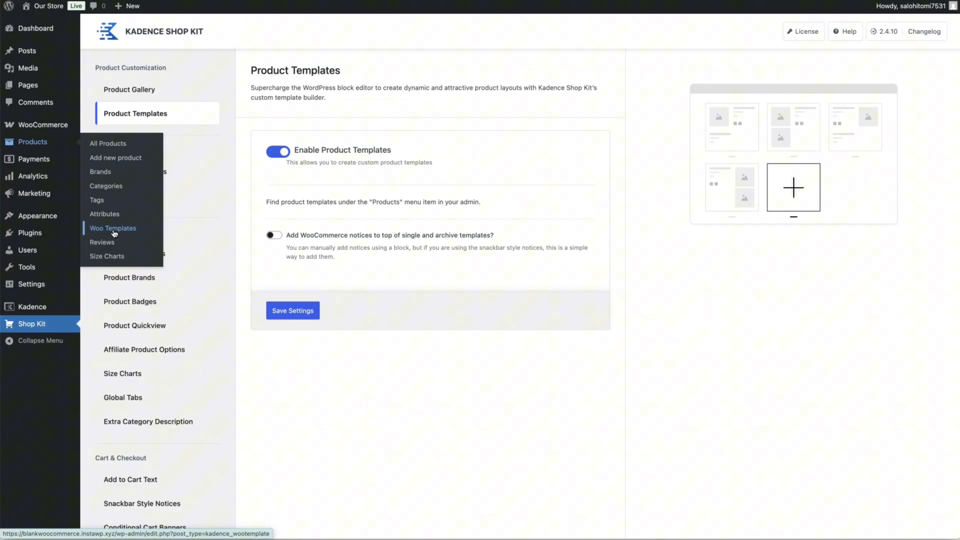
pyautogui.click(114, 229)
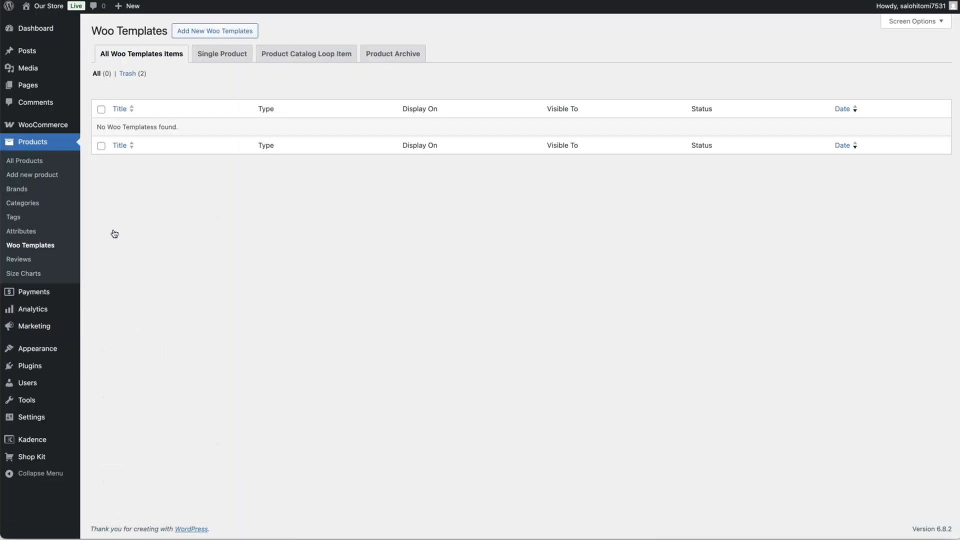
pyautogui.click(194, 35)
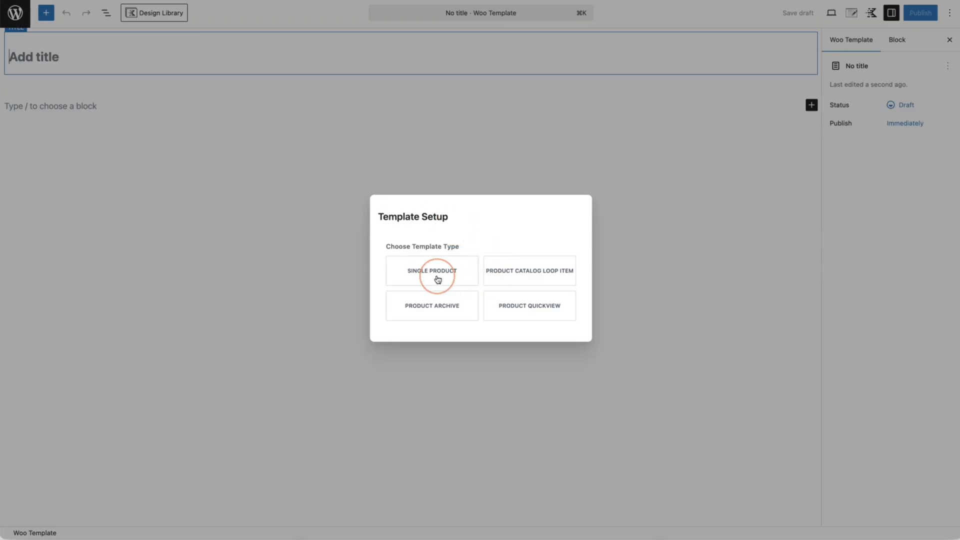
pyautogui.click(437, 278)
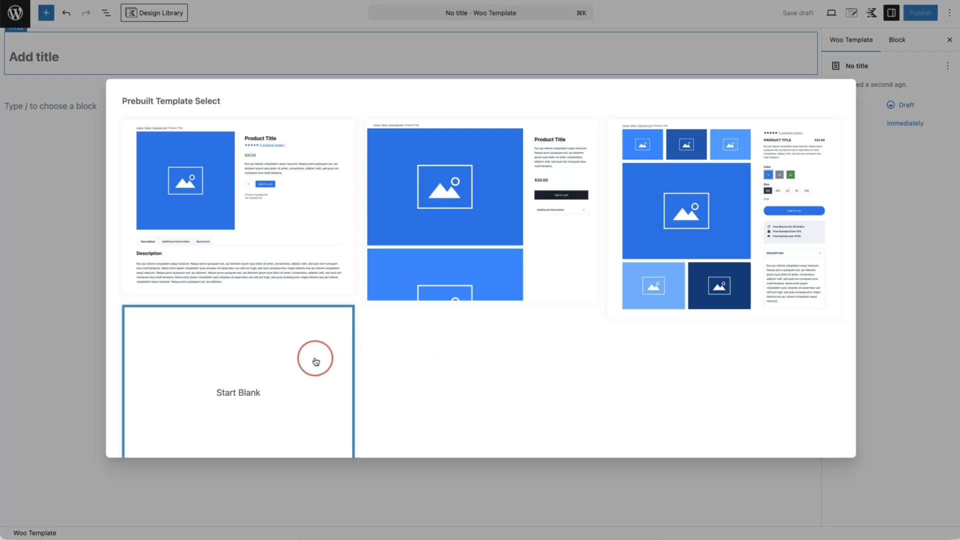
pyautogui.click(315, 361)
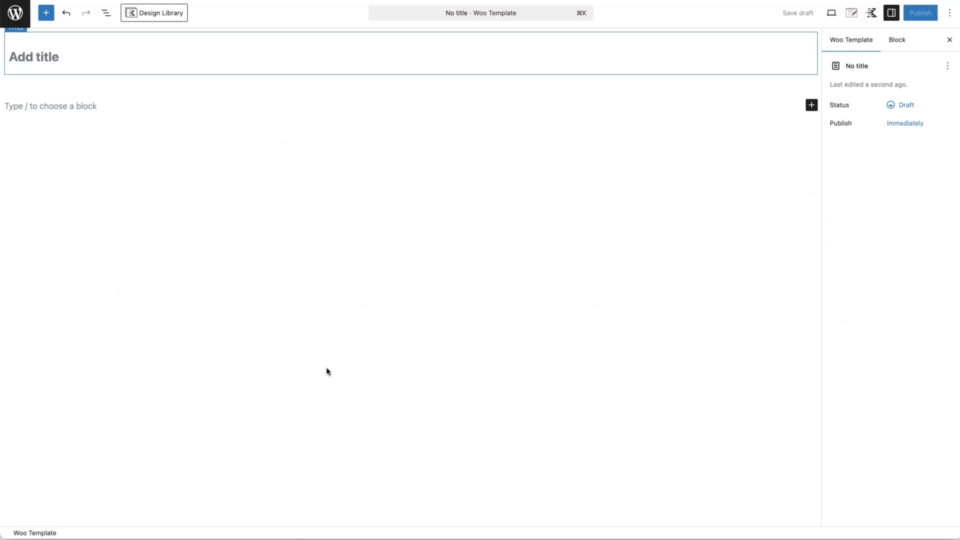
# Title the template Single Product Layout and publish it.
pyautogui.click(249, 61)
pyautogui.write('Single Product')
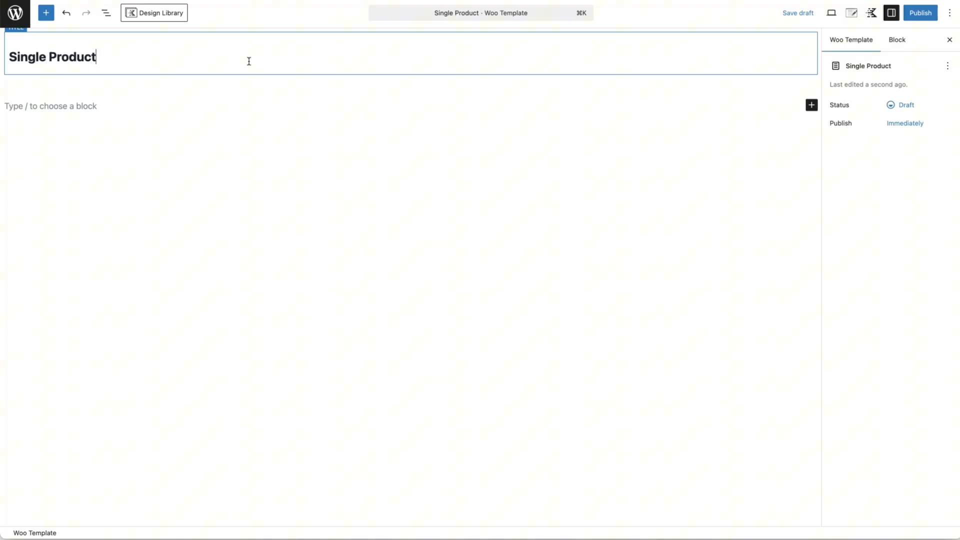
pyautogui.write(' Layout')
pyautogui.click(249, 60)
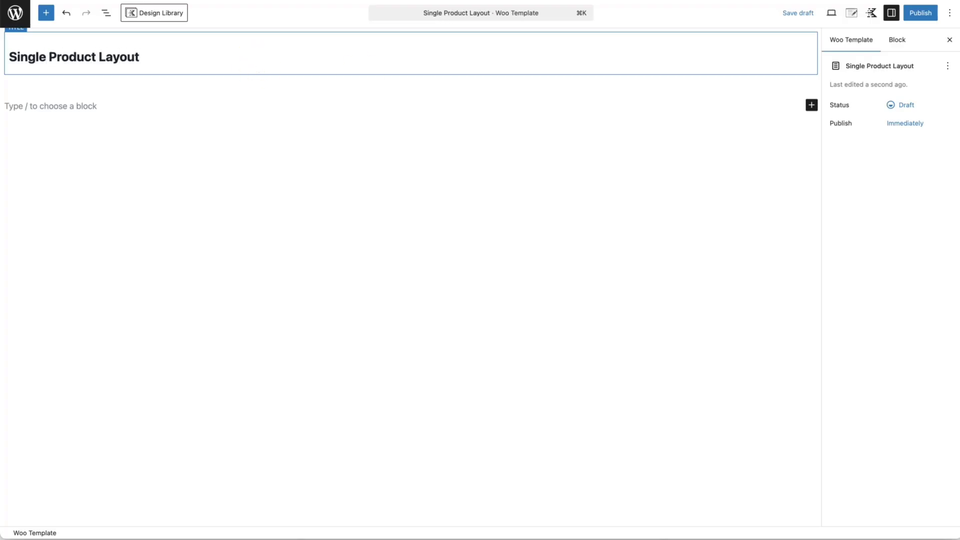
pyautogui.click(934, 14)
pyautogui.click(933, 14)
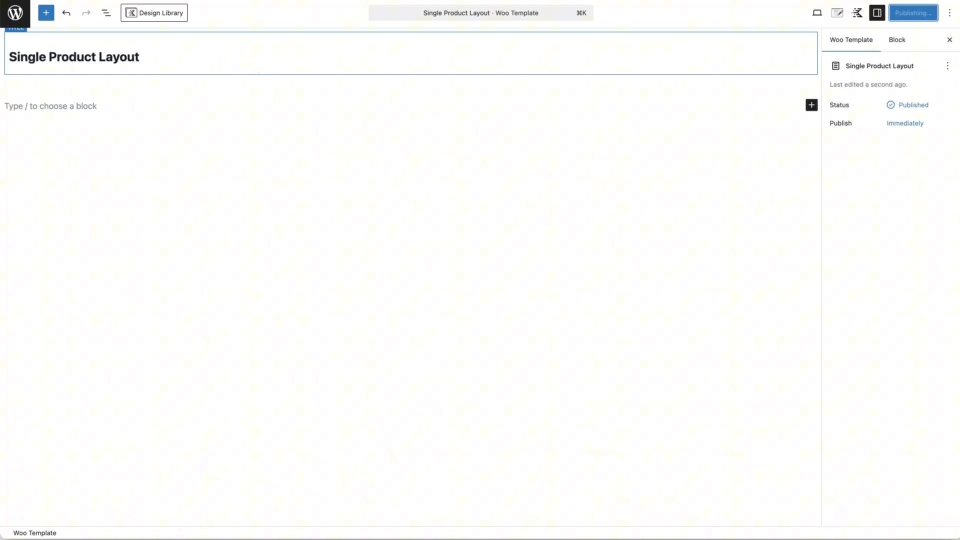
# Look over the current layout of the T-Shirt product page and return to the template editor.
pyautogui.click(418, 31)
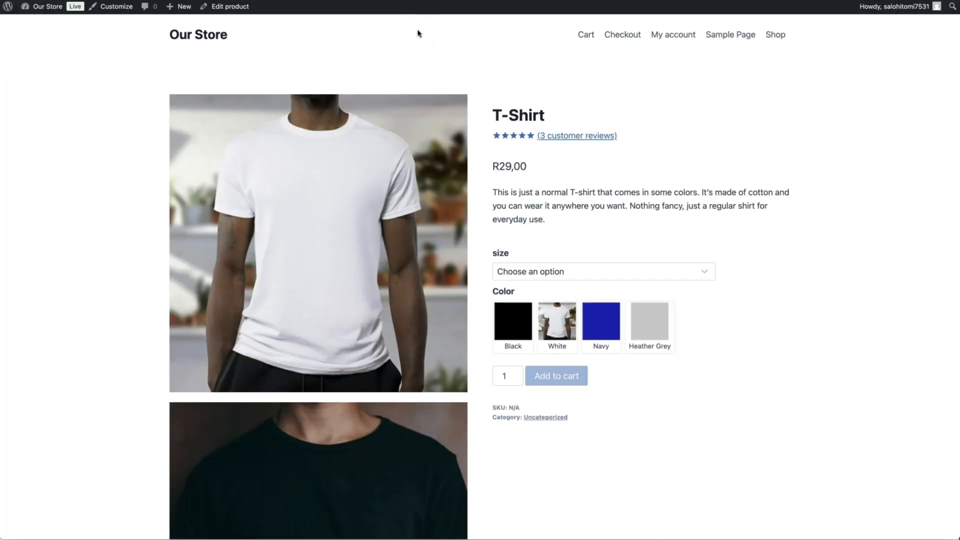
pyautogui.click(433, 58)
pyautogui.click(435, 61)
pyautogui.click(407, 60)
pyautogui.click(395, 176)
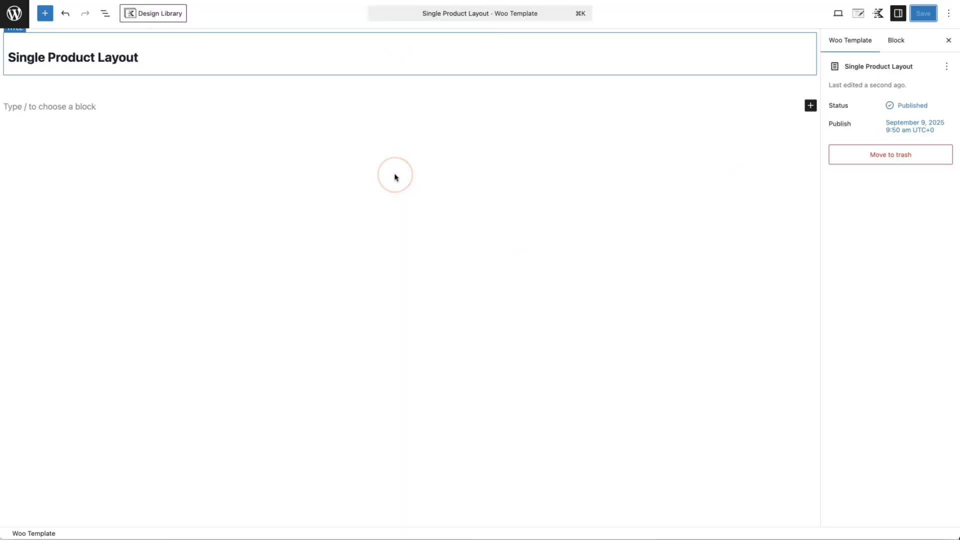
# Set the template's display settings to show on Single Product.
pyautogui.click(858, 13)
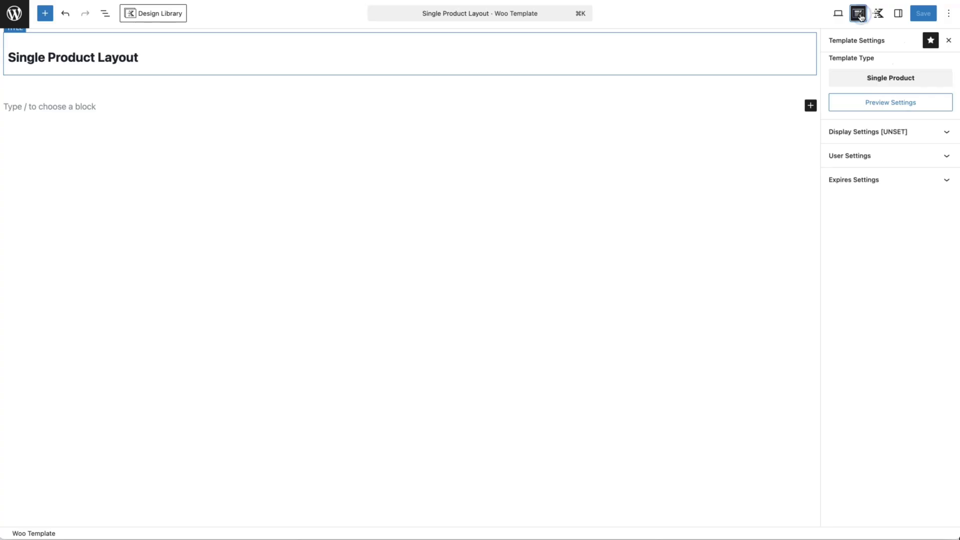
pyautogui.click(889, 133)
pyautogui.click(945, 178)
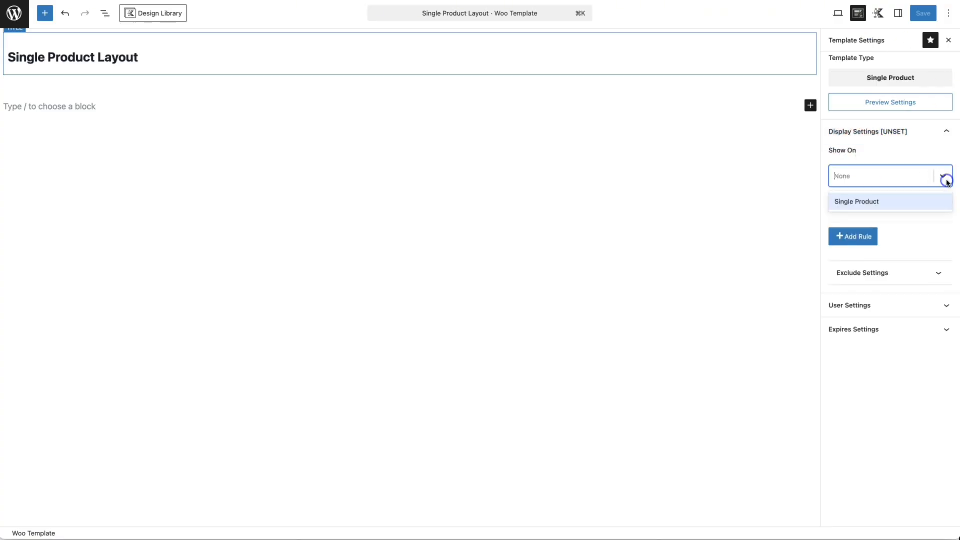
pyautogui.click(918, 198)
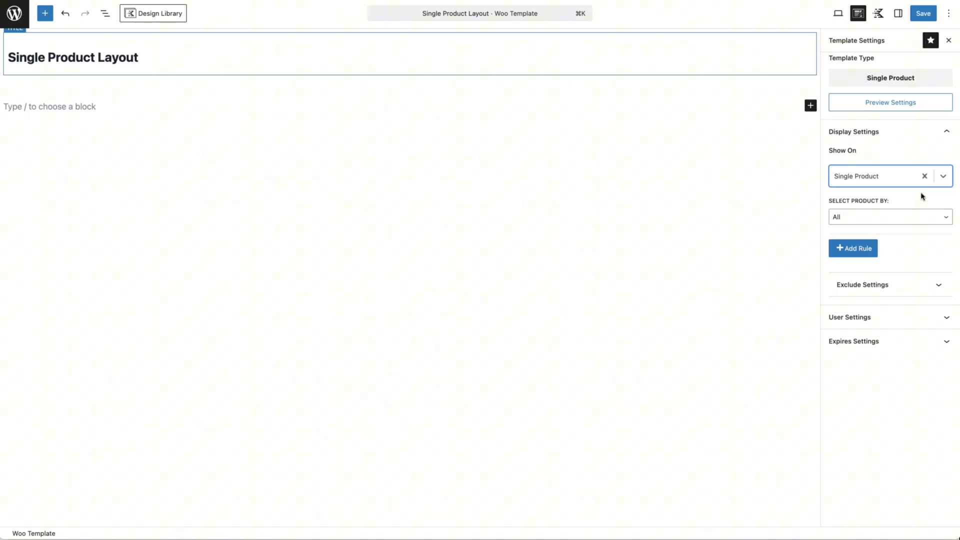
# Try selecting the template's products Individually and return the product selection to All.
pyautogui.click(845, 219)
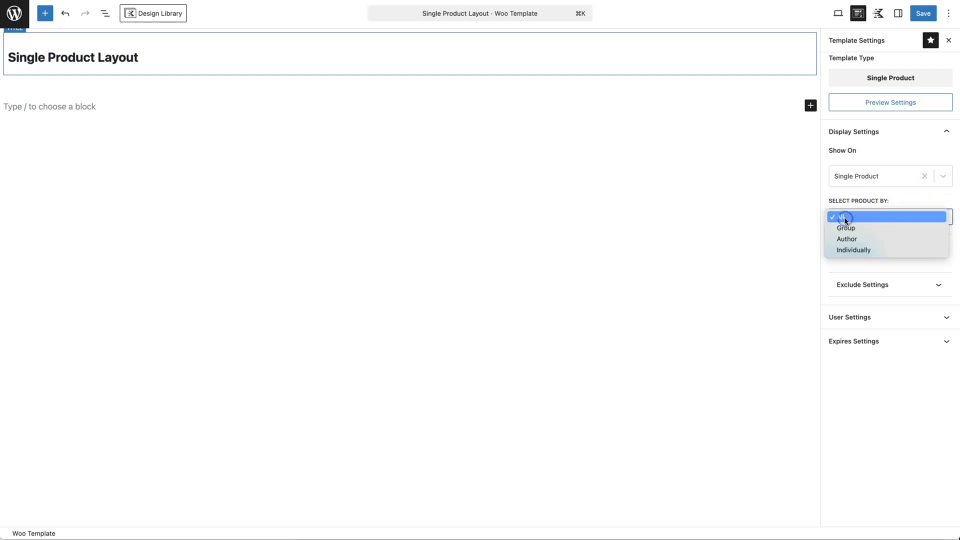
pyautogui.click(877, 250)
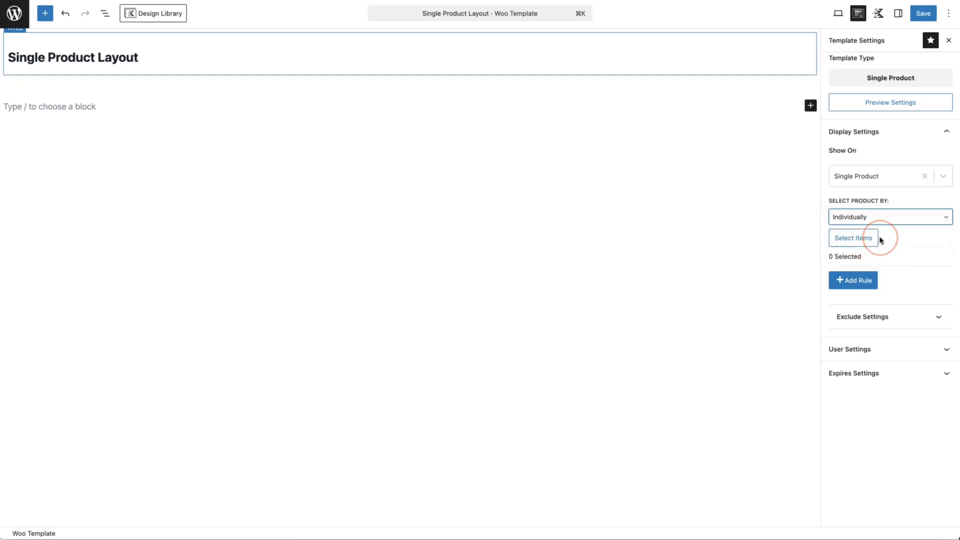
pyautogui.click(883, 219)
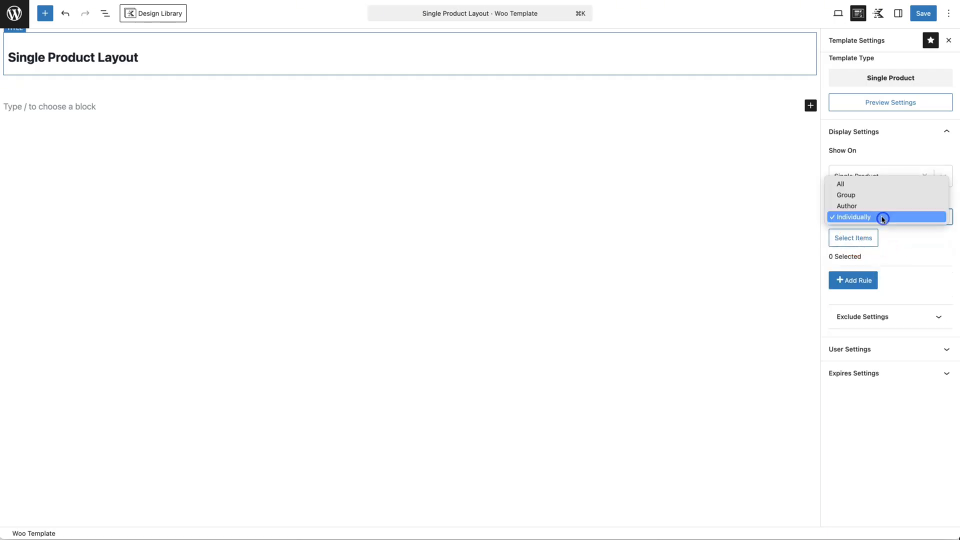
pyautogui.click(876, 185)
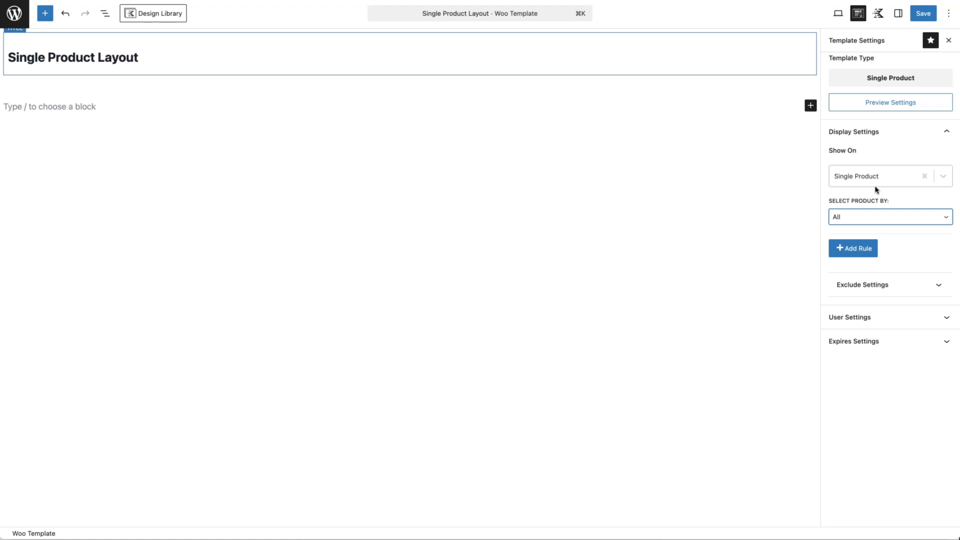
# Make the template visible to All Users in its user settings.
pyautogui.click(850, 324)
pyautogui.click(938, 362)
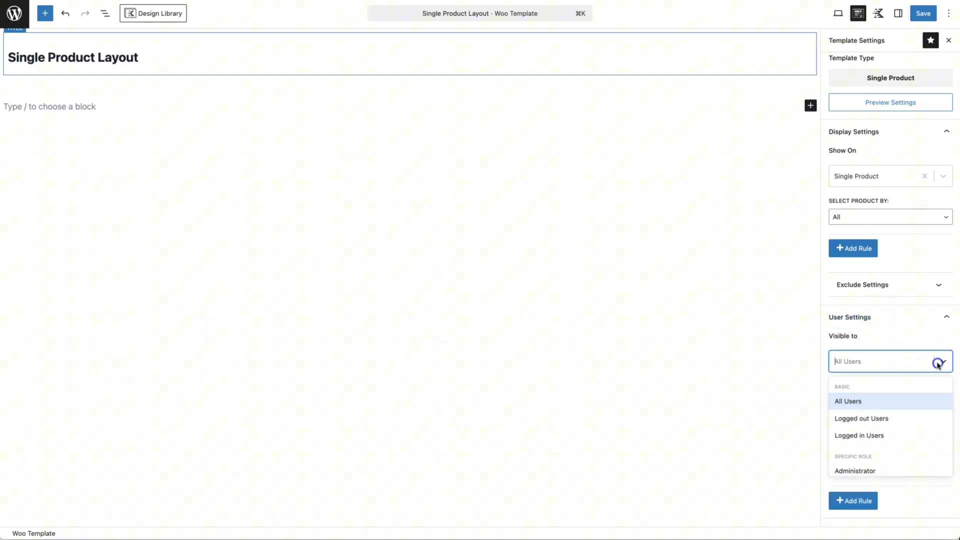
pyautogui.click(885, 403)
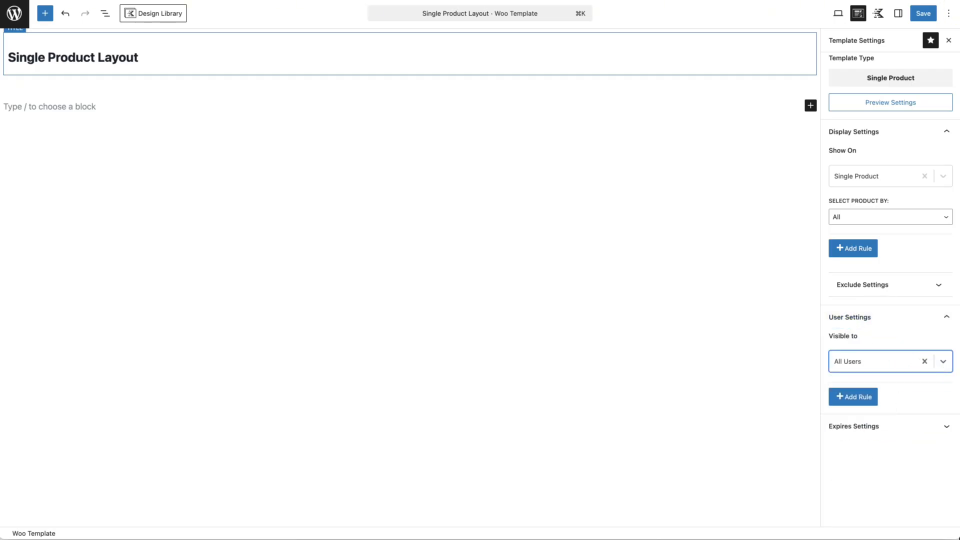
# Save the single product template and reload the T-Shirt product page.
pyautogui.click(927, 16)
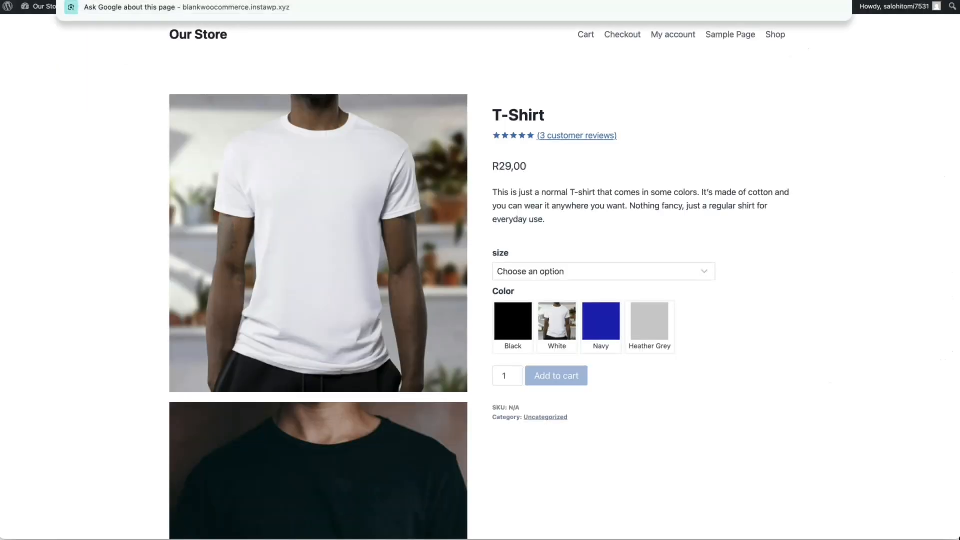
pyautogui.press('super+r')
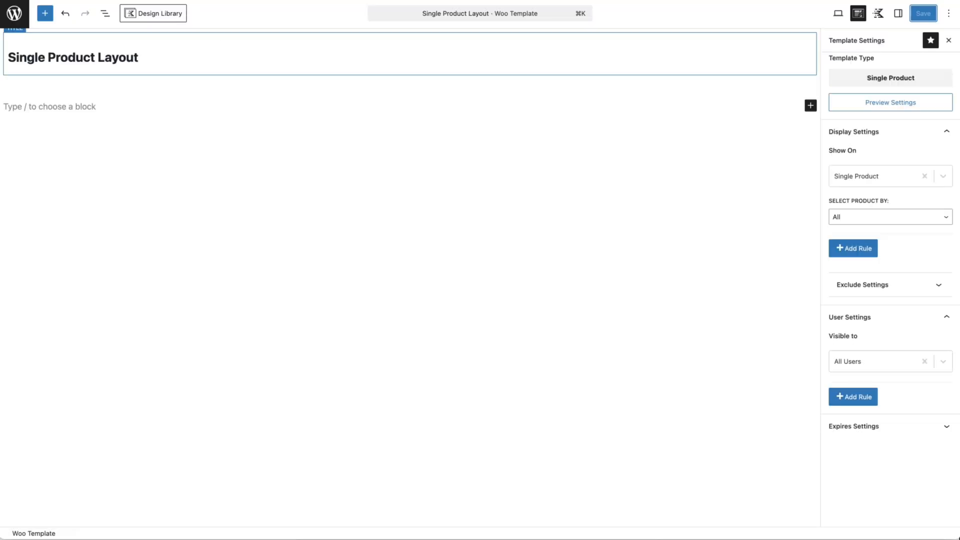
# Insert a Row Layout block below the template title.
pyautogui.click(27, 106)
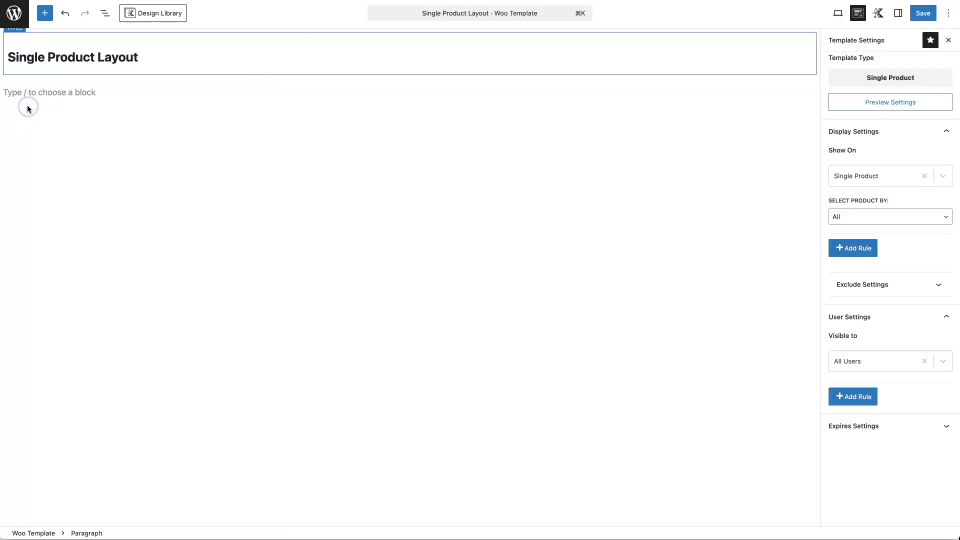
pyautogui.write('/row')
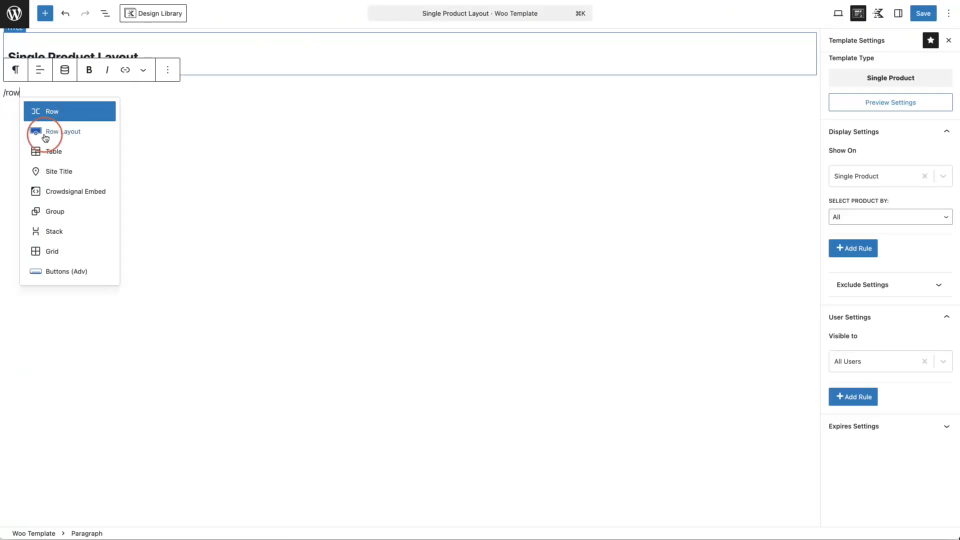
pyautogui.click(66, 131)
# Make the row full width, use the theme content inner width for its content, and set it to 2 columns.
pyautogui.click(45, 72)
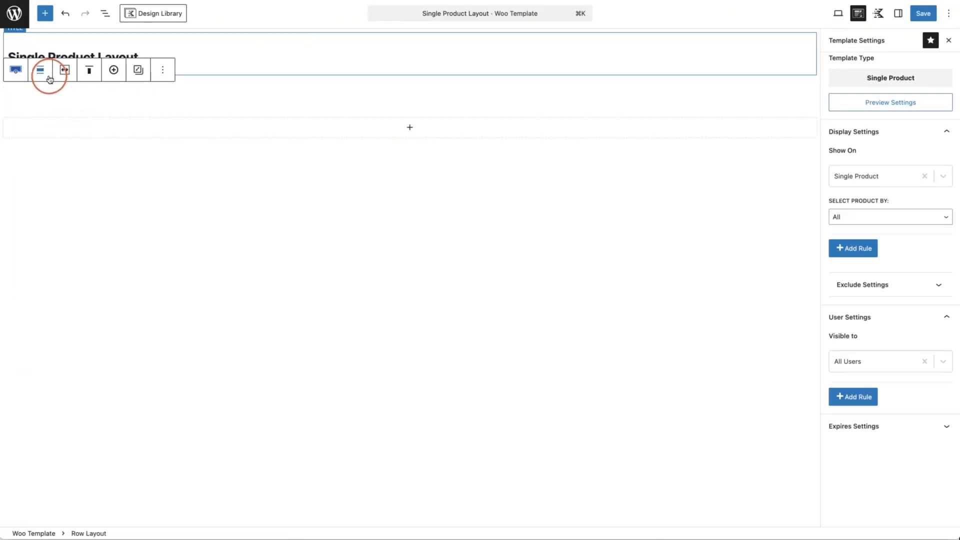
pyautogui.click(57, 165)
pyautogui.click(58, 78)
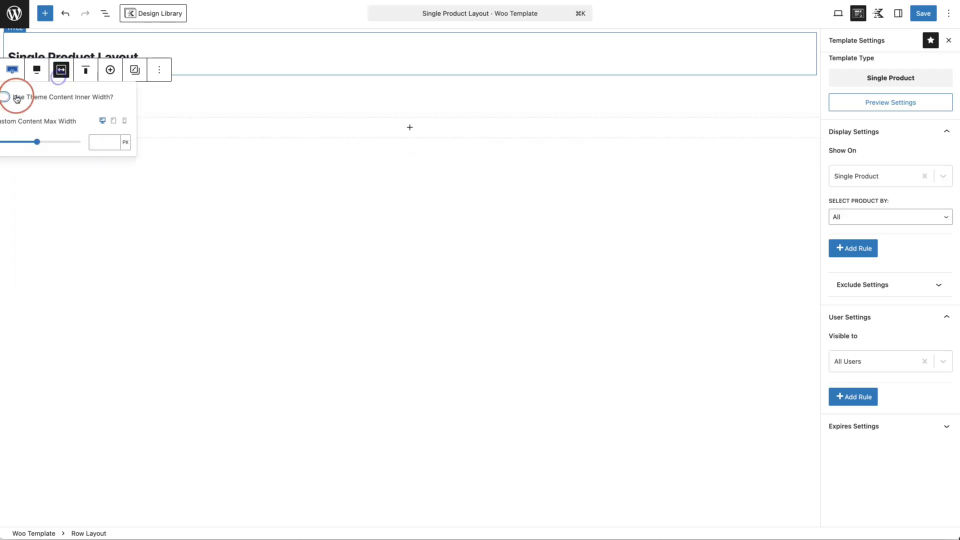
pyautogui.click(5, 97)
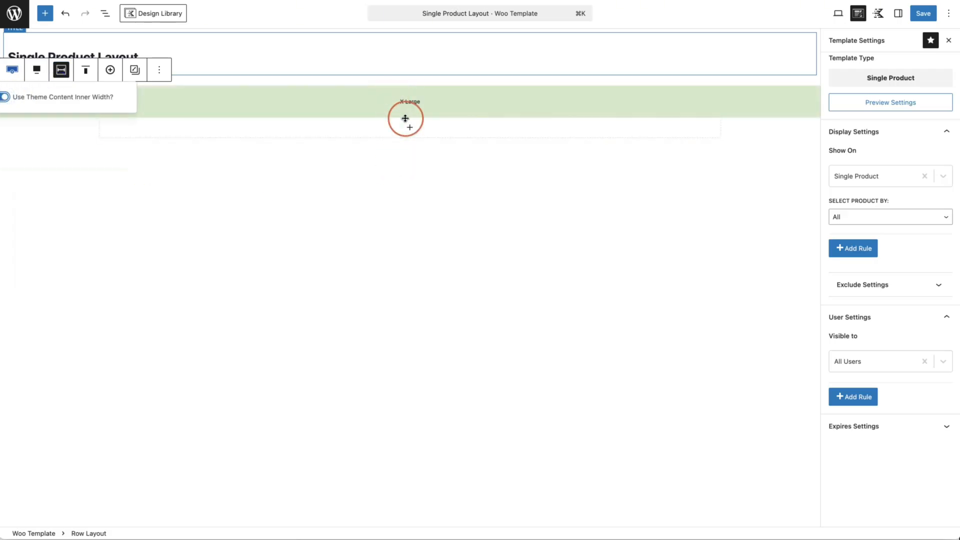
pyautogui.click(905, 19)
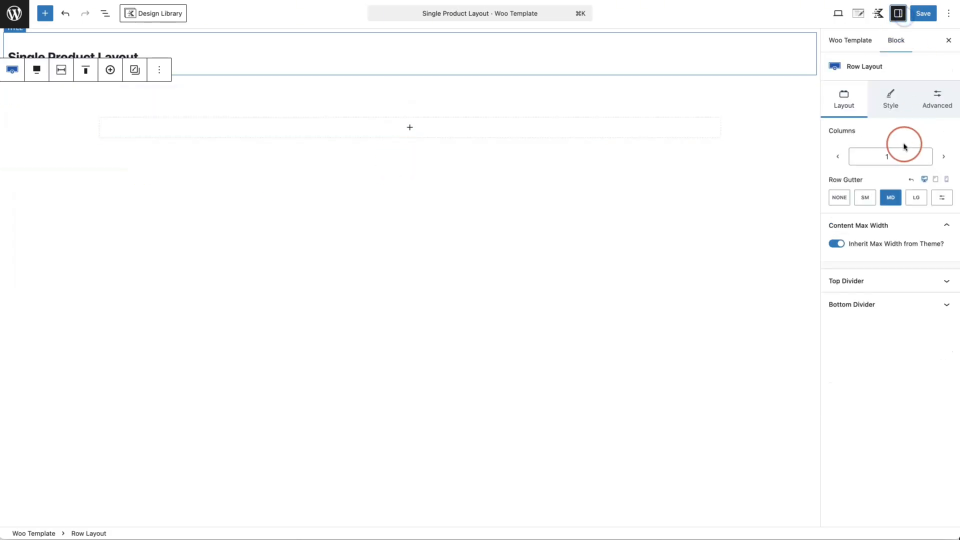
pyautogui.click(944, 157)
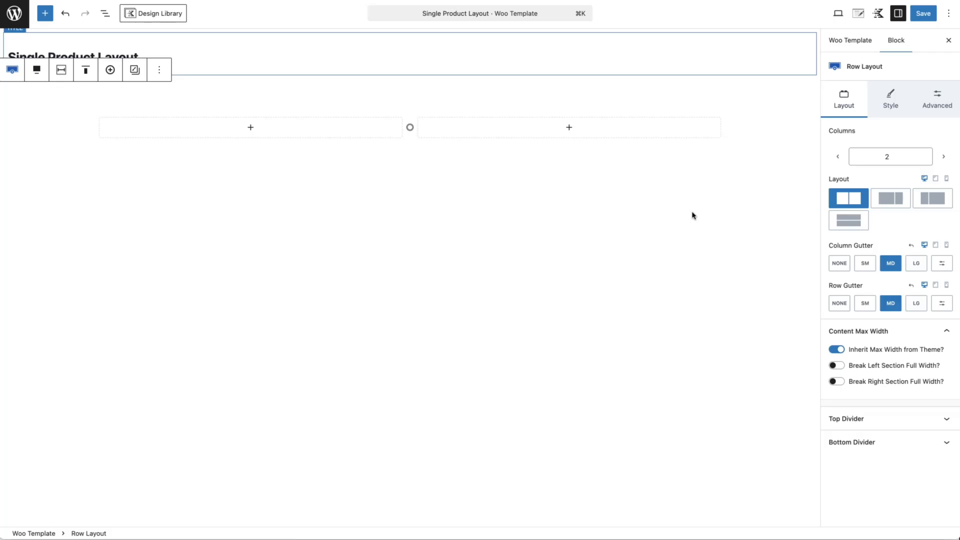
# Add a Product: Breadcrumbs block to the row's first column and look over the available Woo Template blocks.
pyautogui.click(252, 129)
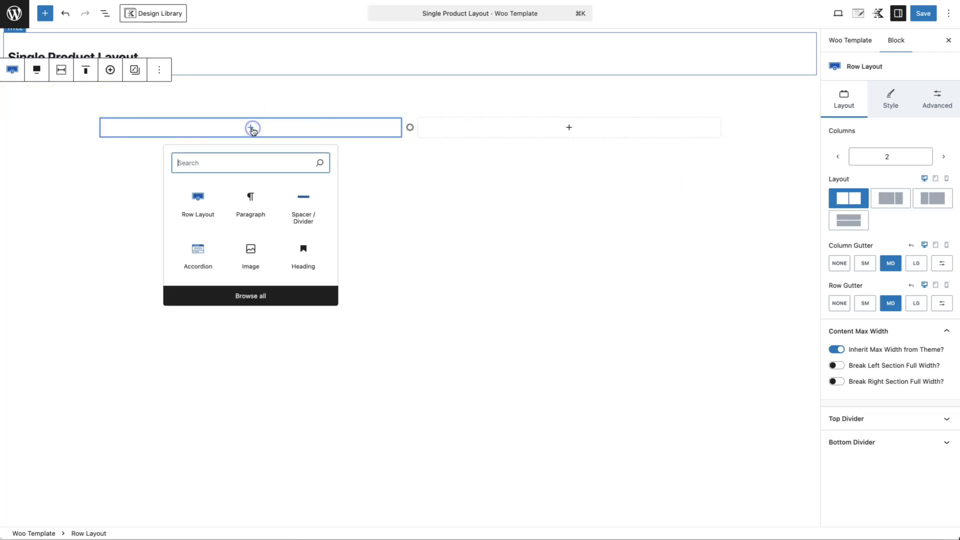
pyautogui.write('bread')
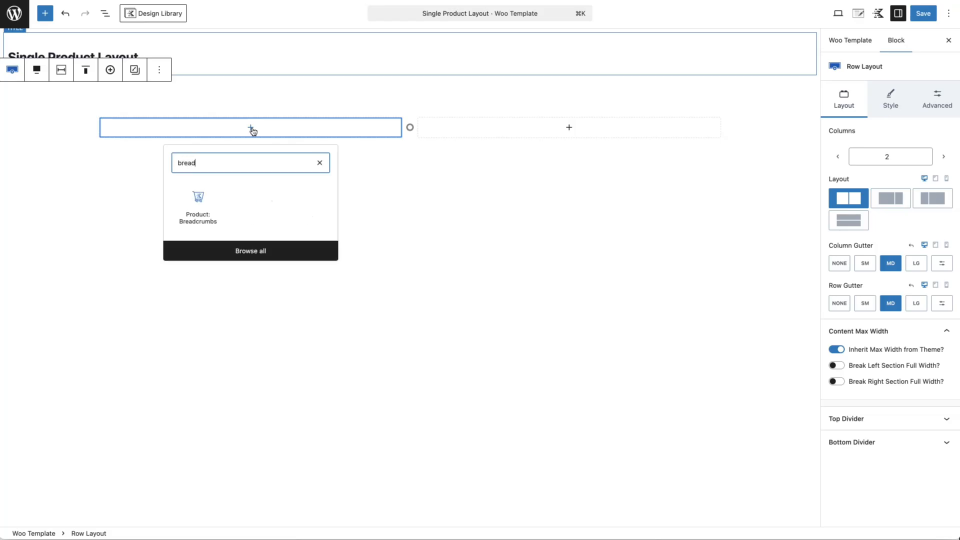
pyautogui.click(193, 222)
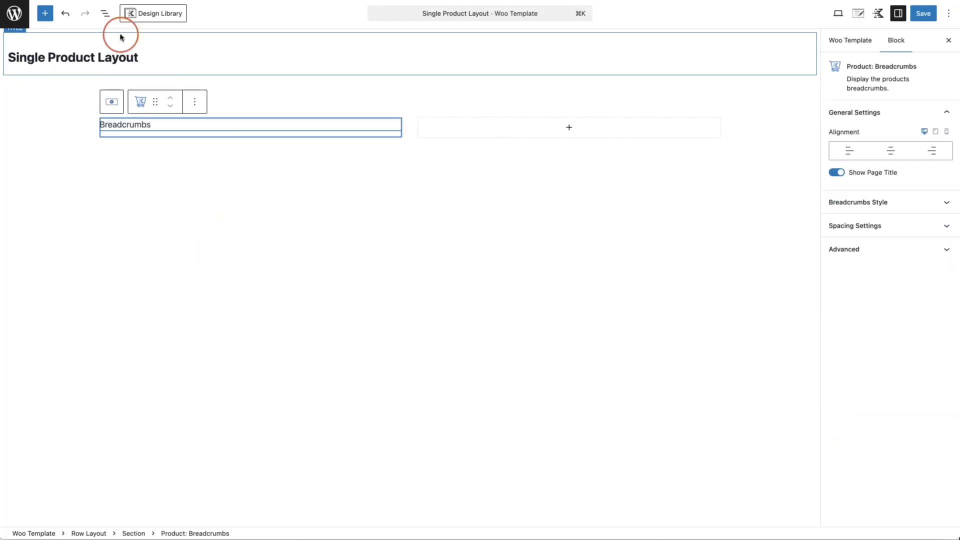
pyautogui.click(44, 15)
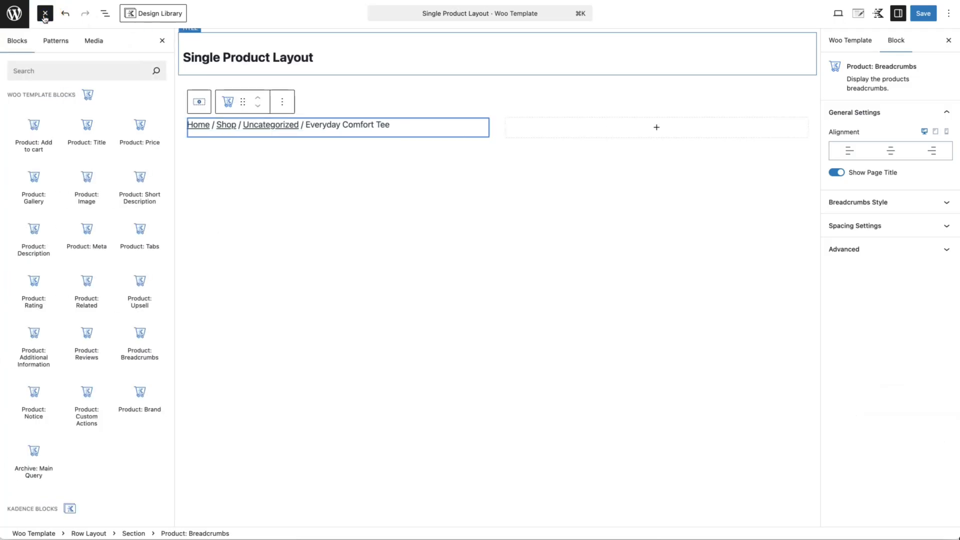
pyautogui.moveTo(63, 136)
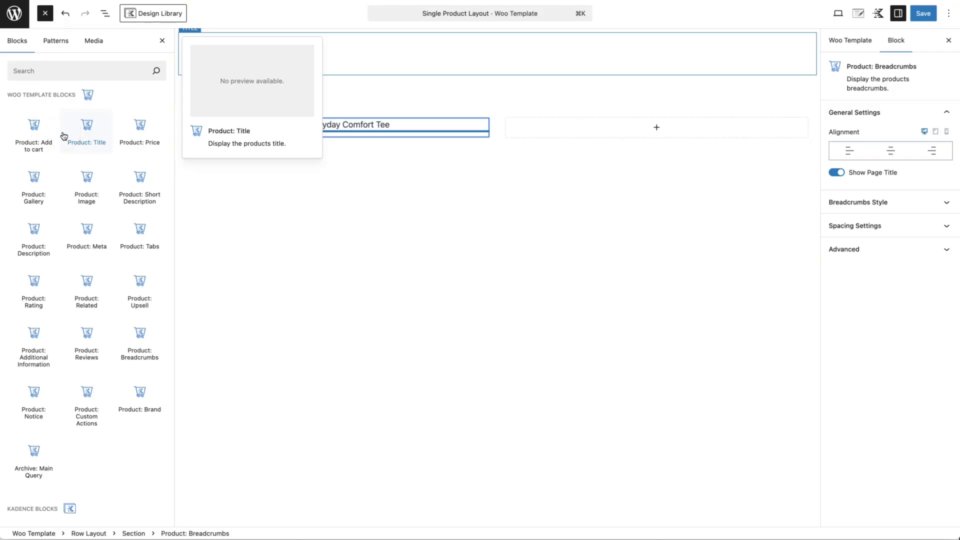
pyautogui.click(162, 40)
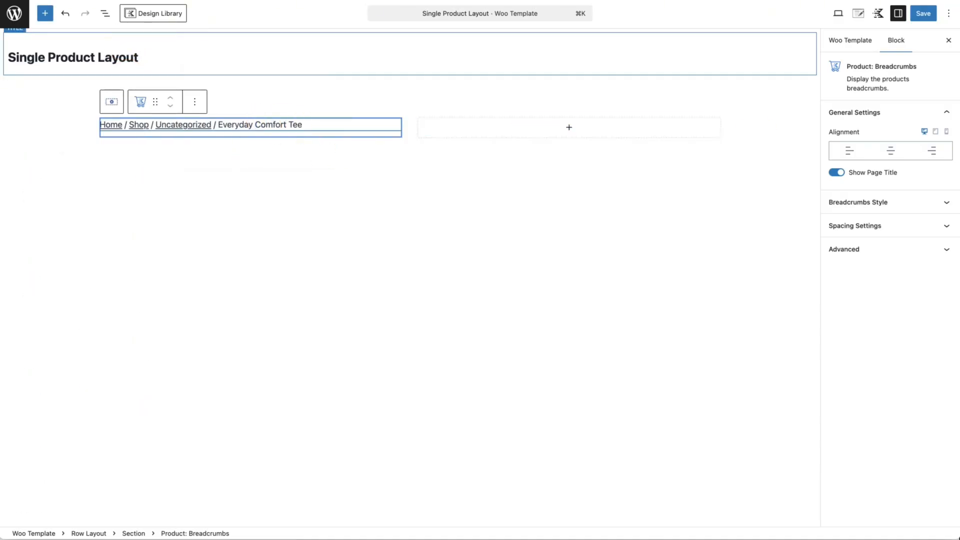
# Set the breadcrumbs' font size to 14 px in the breadcrumbs style settings.
pyautogui.click(956, 171)
pyautogui.click(860, 208)
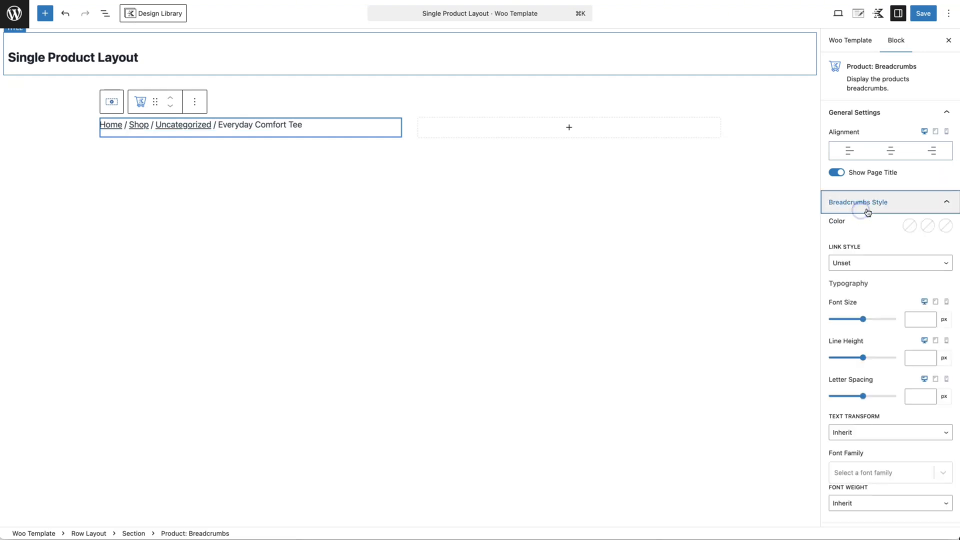
pyautogui.click(901, 367)
pyautogui.scroll(-2, 900, 365)
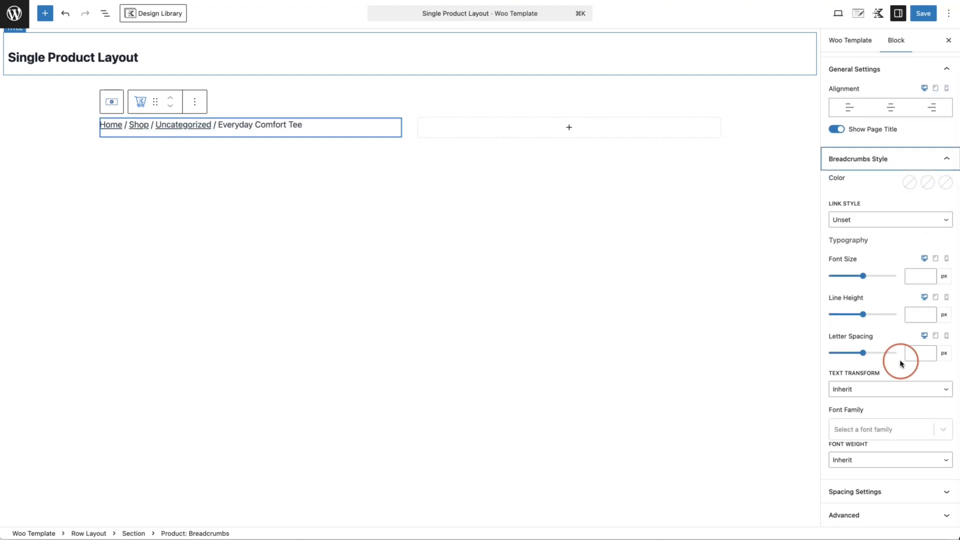
pyautogui.click(910, 276)
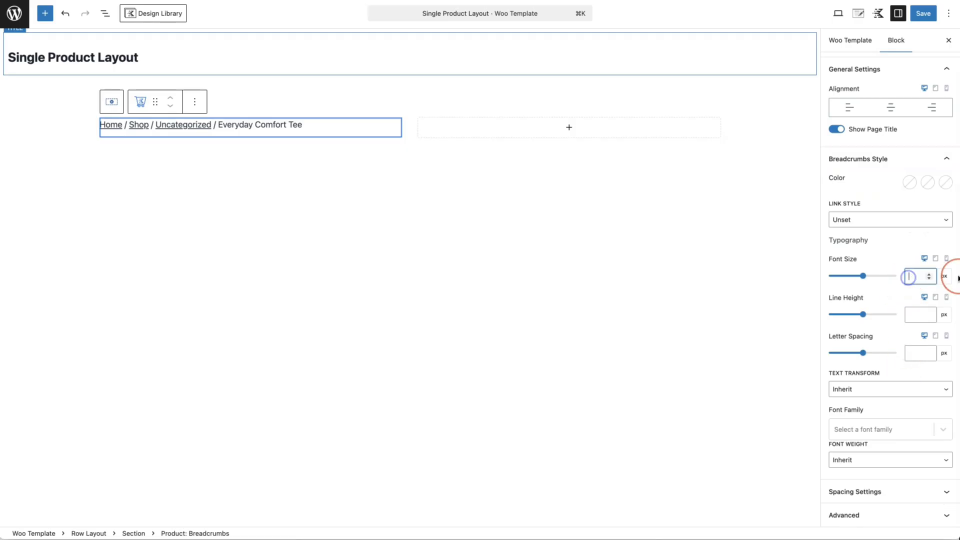
pyautogui.write('12')
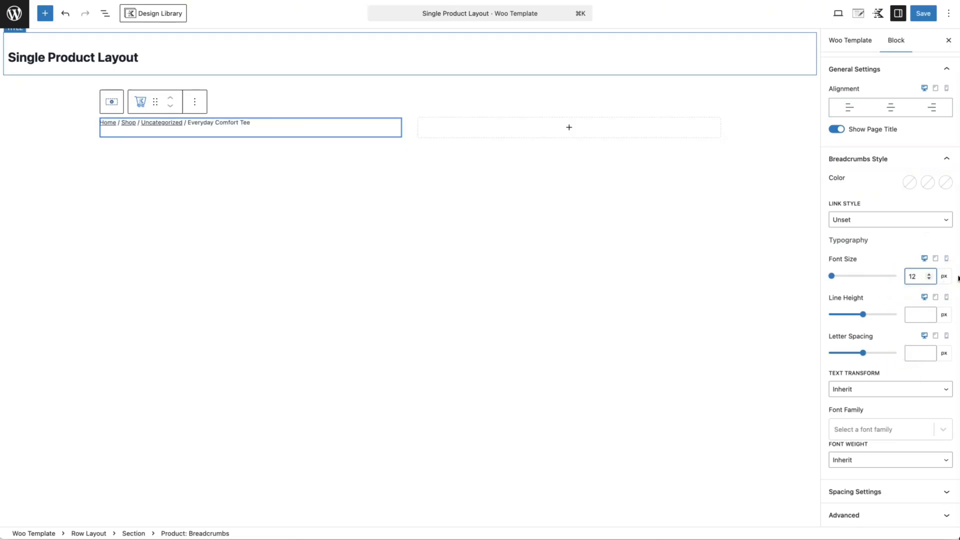
pyautogui.press('BackSpace')
pyautogui.write('4')
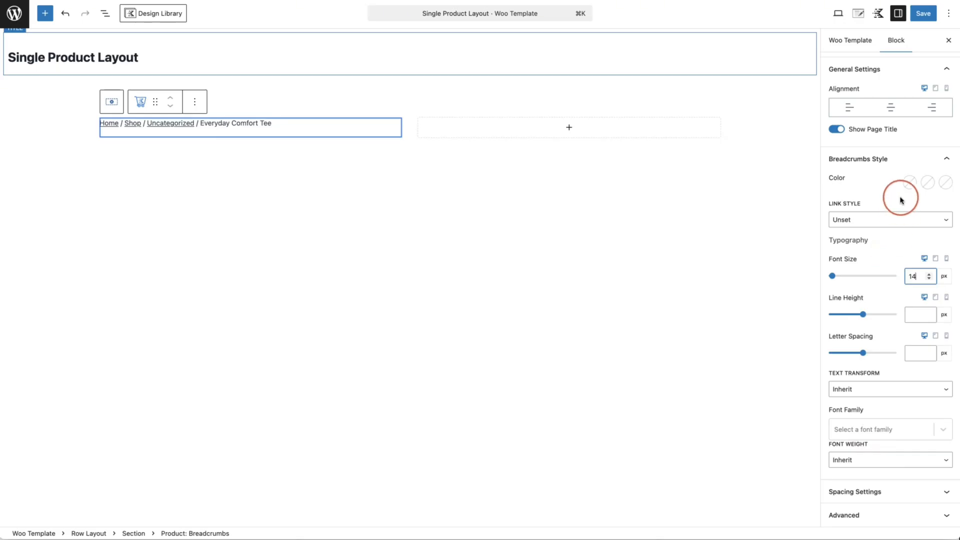
# Set the breadcrumbs' text color to the grey sixth swatch of the theme palette.
pyautogui.click(909, 183)
pyautogui.click(849, 161)
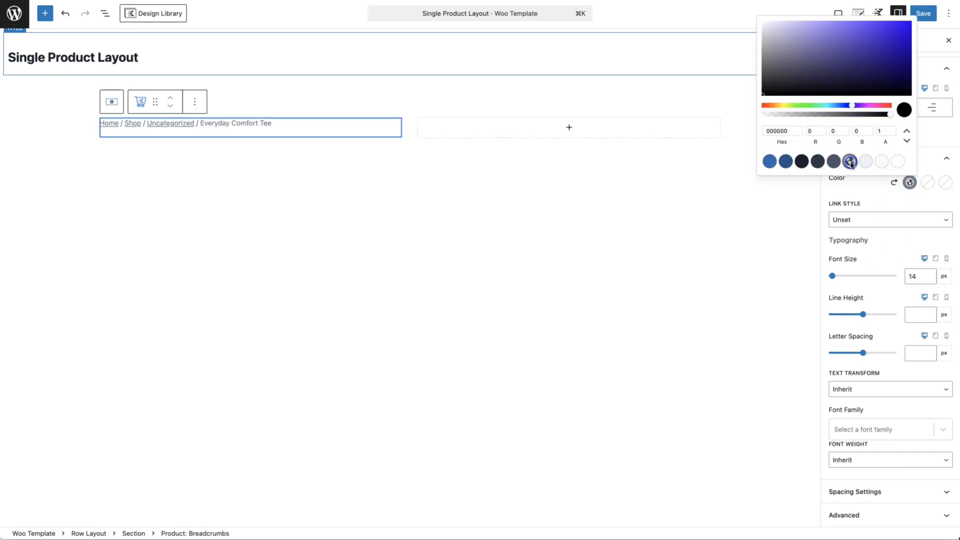
pyautogui.click(862, 186)
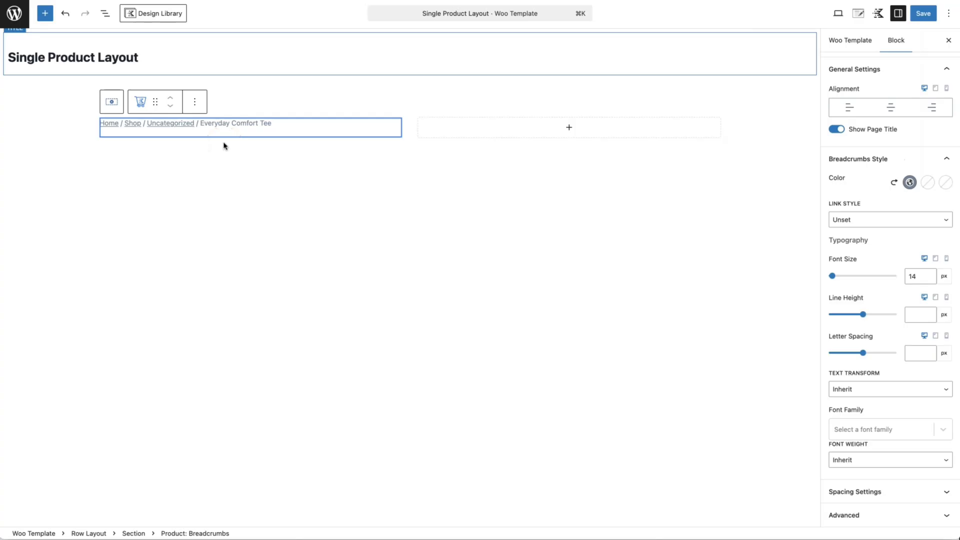
# Add a Product: Gallery block after the breadcrumbs in the first column.
pyautogui.click(195, 102)
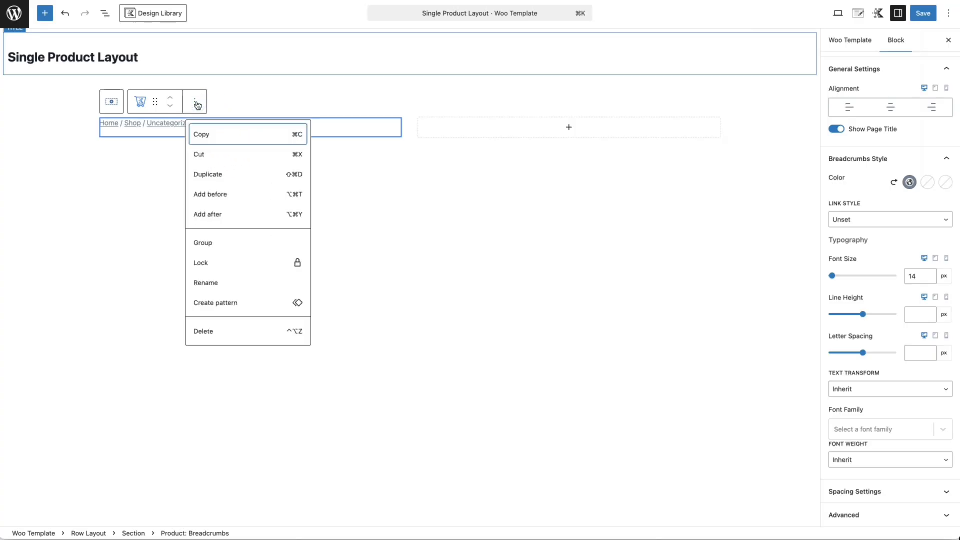
pyautogui.click(230, 214)
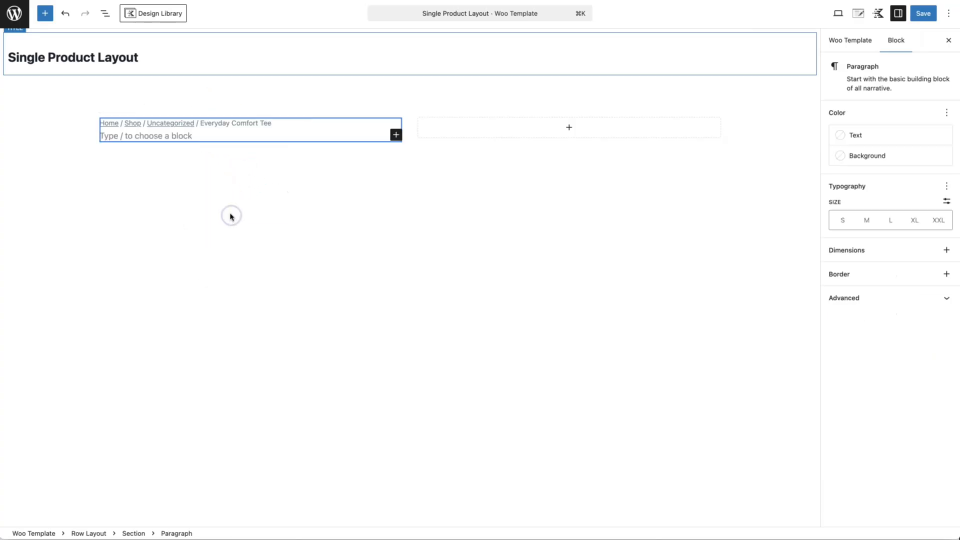
pyautogui.write('/gallery')
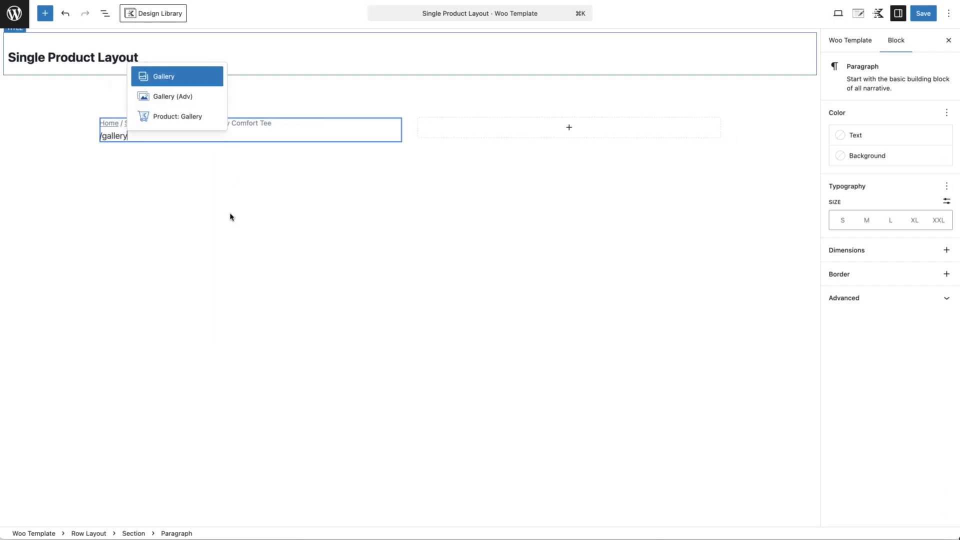
pyautogui.click(182, 121)
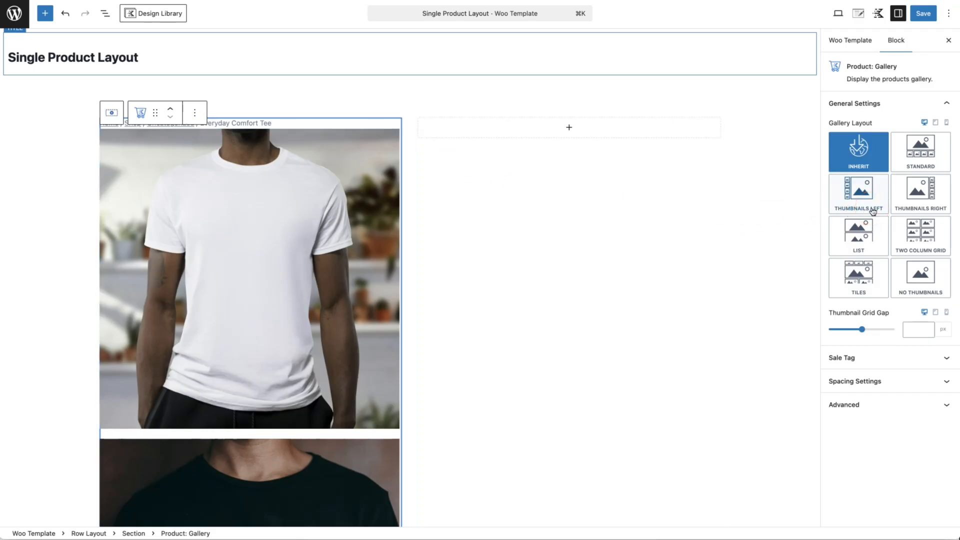
# Try the Thumbnails Right and Standard layouts on the product gallery and set it to List.
pyautogui.click(910, 196)
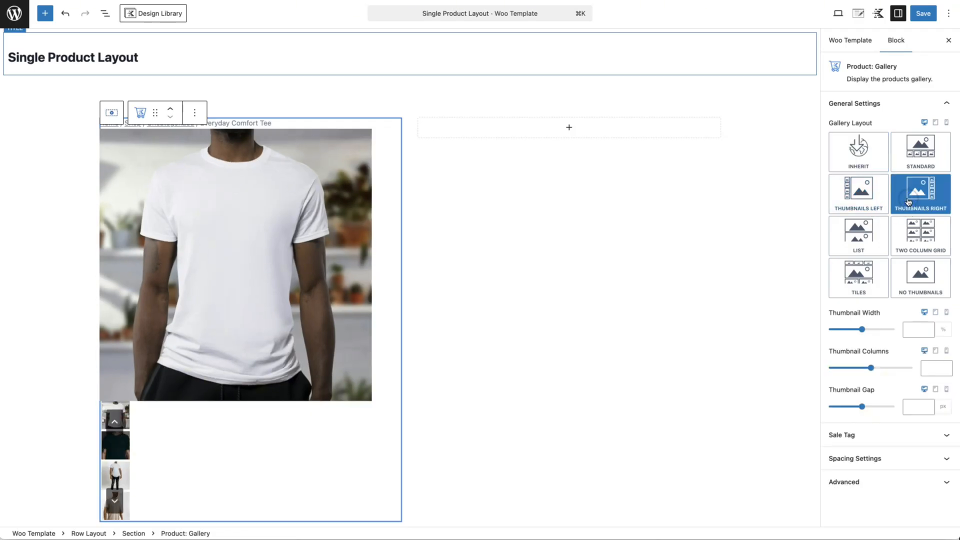
pyautogui.click(917, 150)
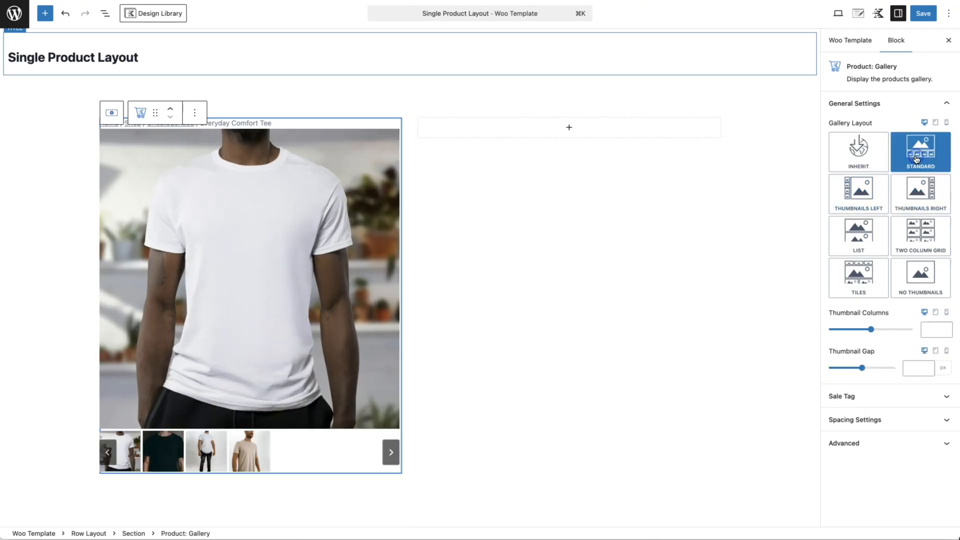
pyautogui.click(868, 230)
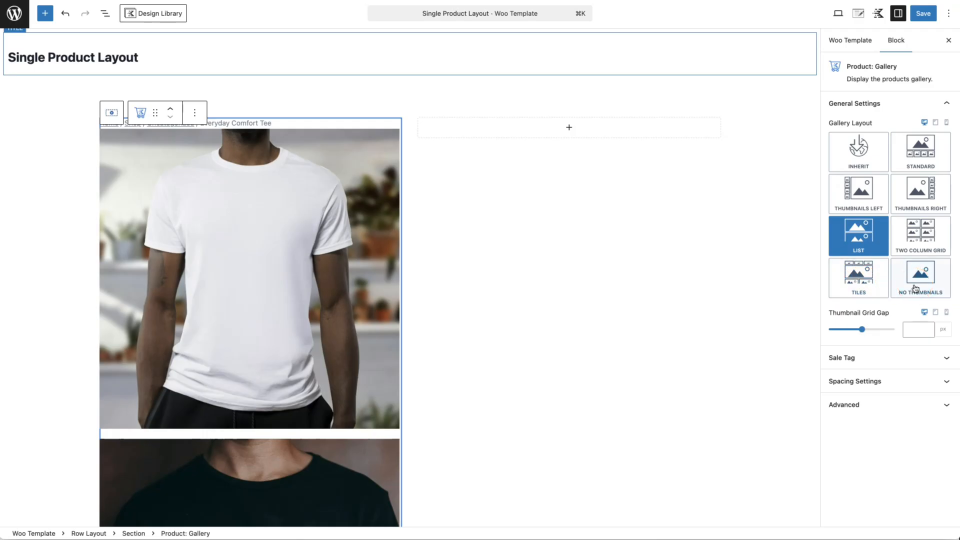
# Use the List layout for the product gallery with a thumbnail grid gap of 0 px, and review the stacked images.
pyautogui.click(864, 240)
pyautogui.moveTo(866, 329); pyautogui.dragTo(811, 331)
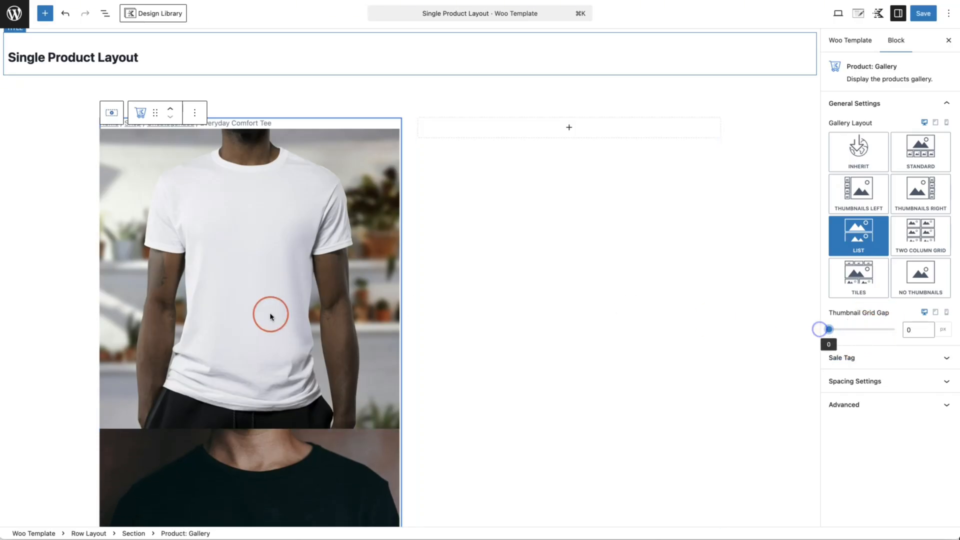
pyautogui.scroll(-10, 332, 330)
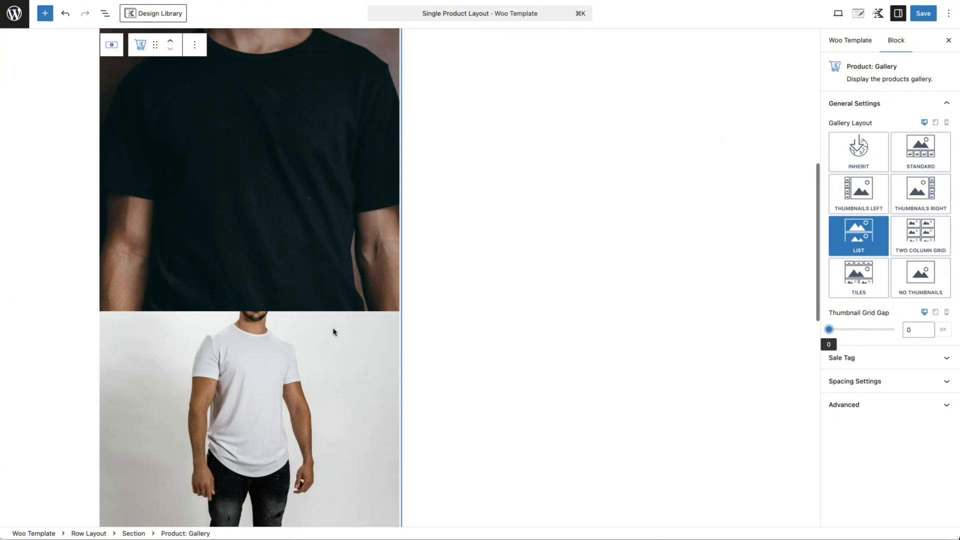
pyautogui.scroll(15, 334, 332)
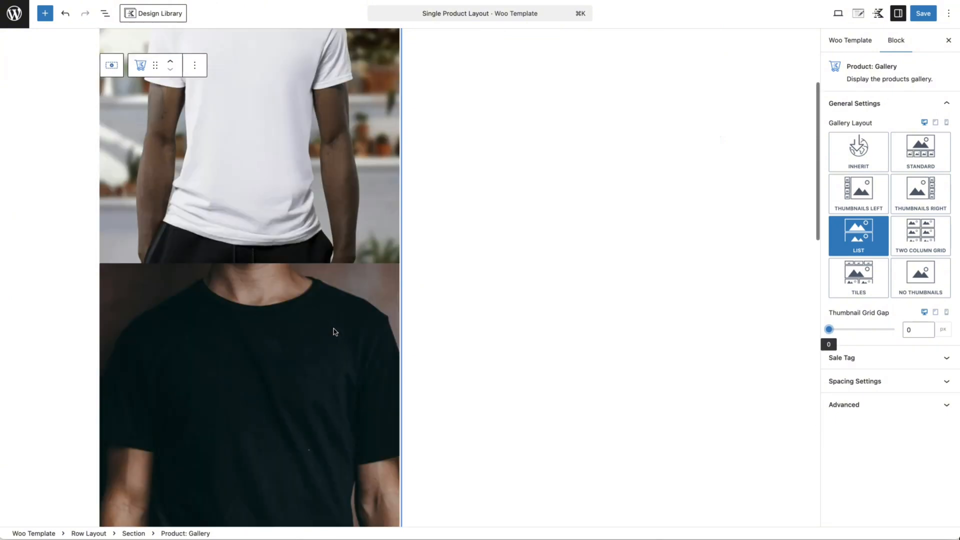
# Widen the row layout's first column to about two thirds of the row, narrowing the empty second column.
pyautogui.click(399, 111)
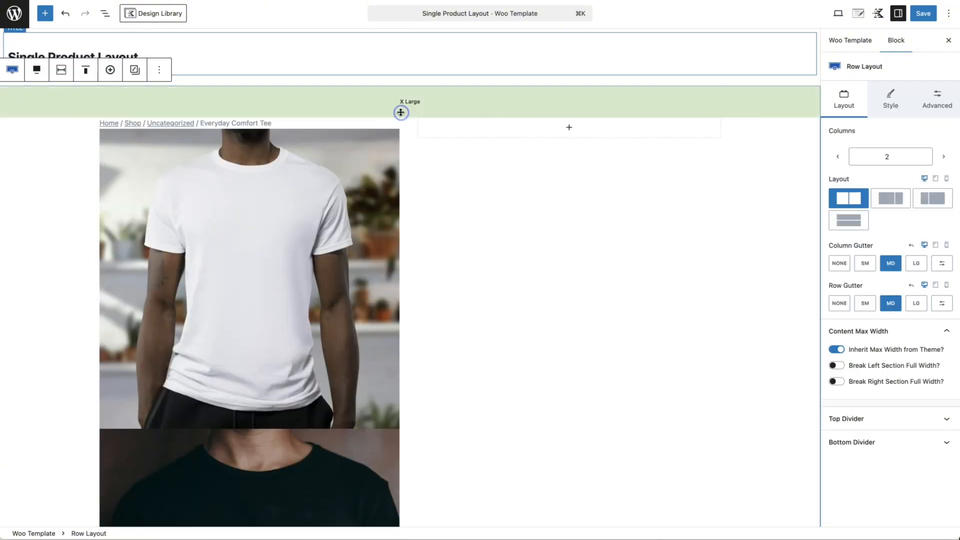
pyautogui.click(404, 178)
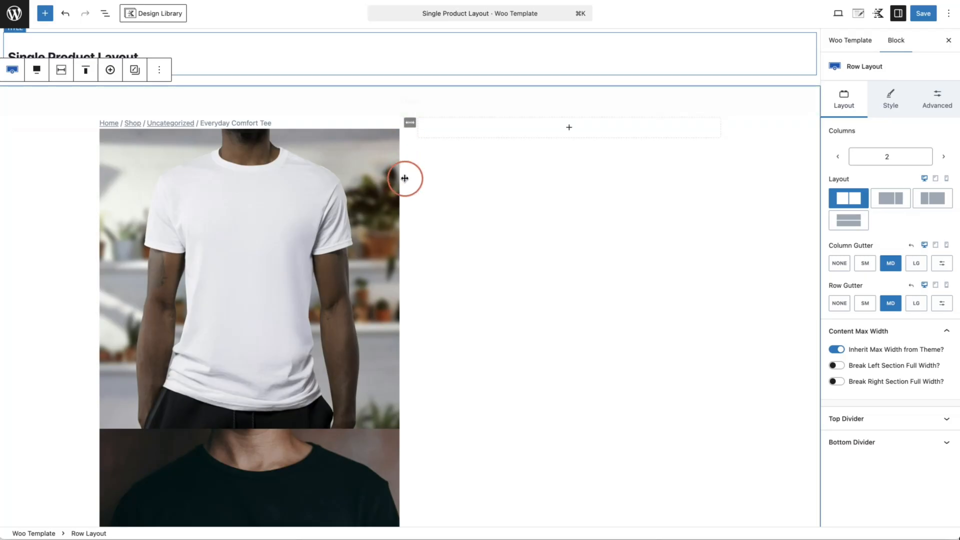
pyautogui.moveTo(405, 179); pyautogui.dragTo(488, 181)
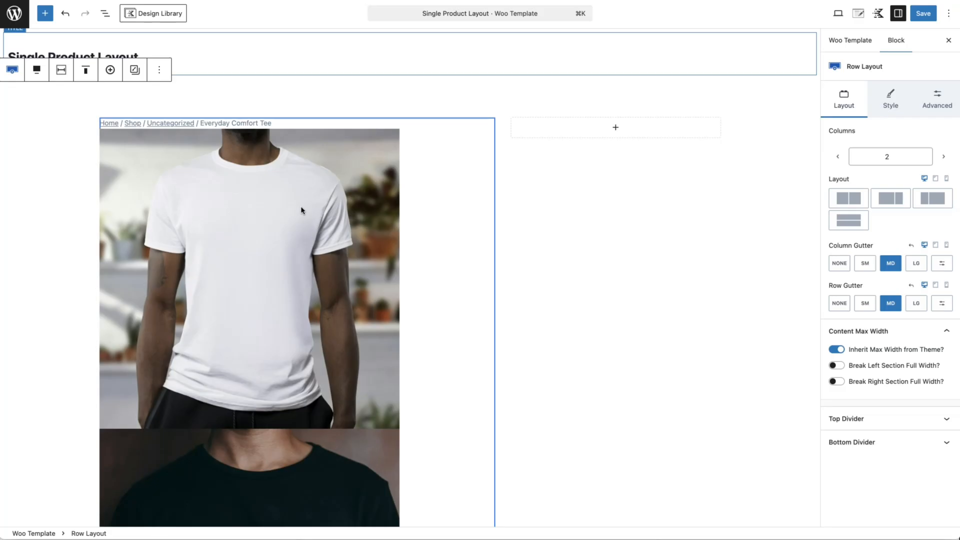
# Set the bottom margin of the Product: Breadcrumbs block to 10 px.
pyautogui.click(269, 122)
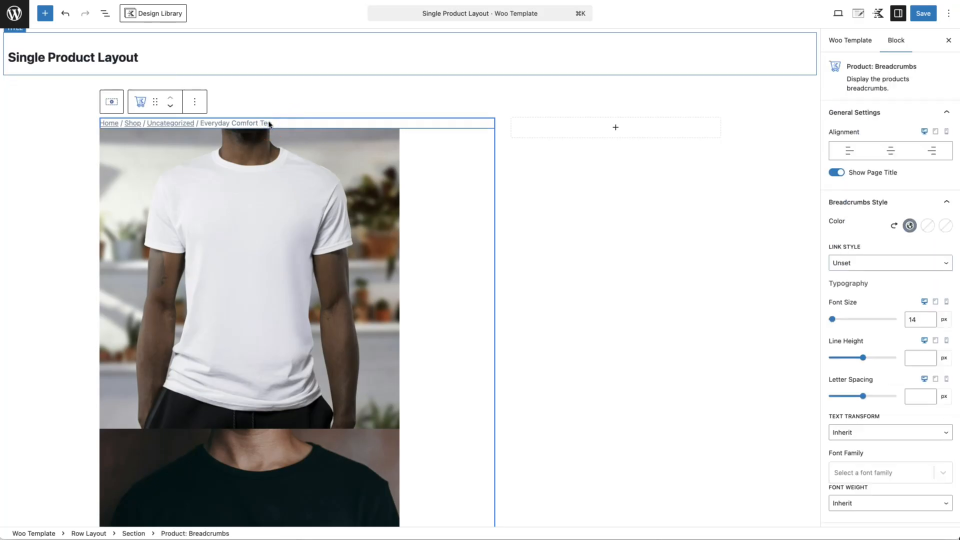
pyautogui.scroll(-2, 866, 515)
pyautogui.click(868, 499)
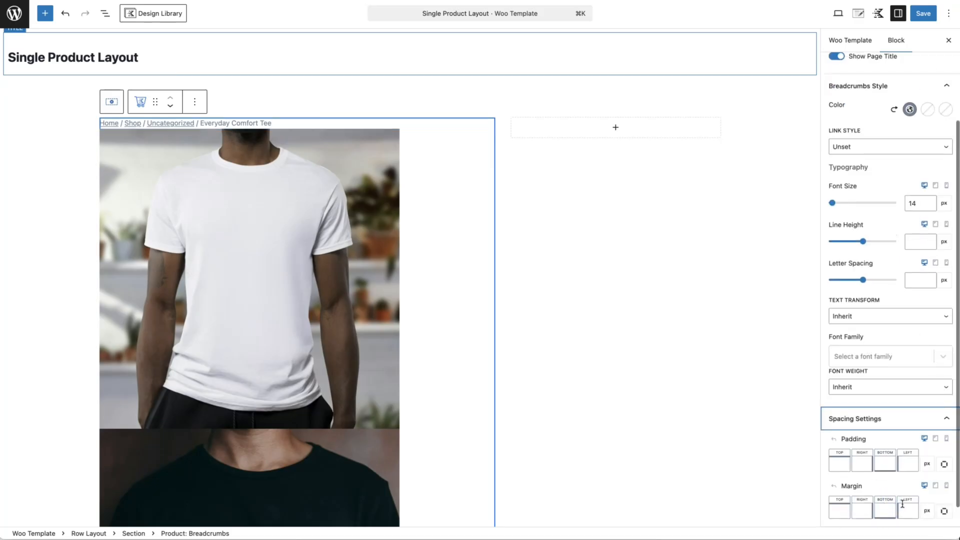
pyautogui.click(886, 511)
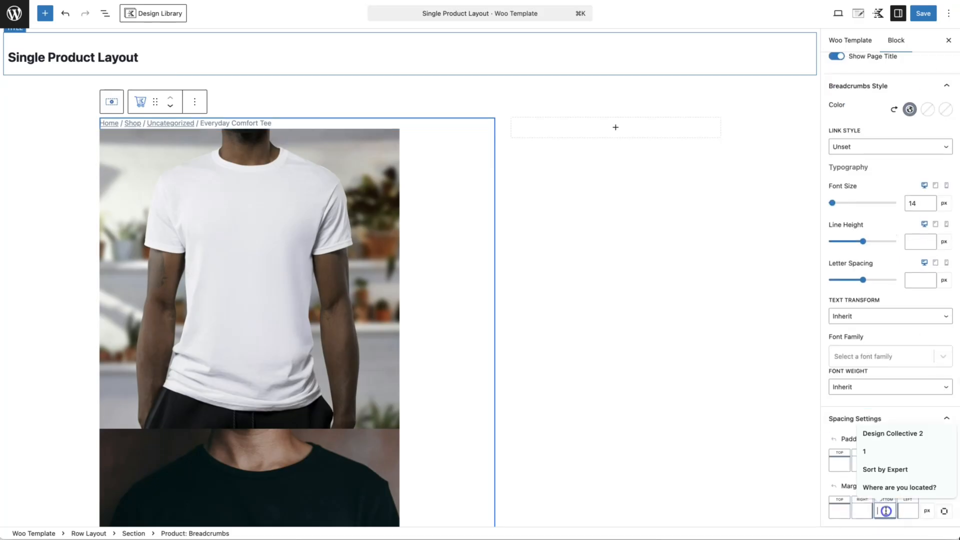
pyautogui.write('10')
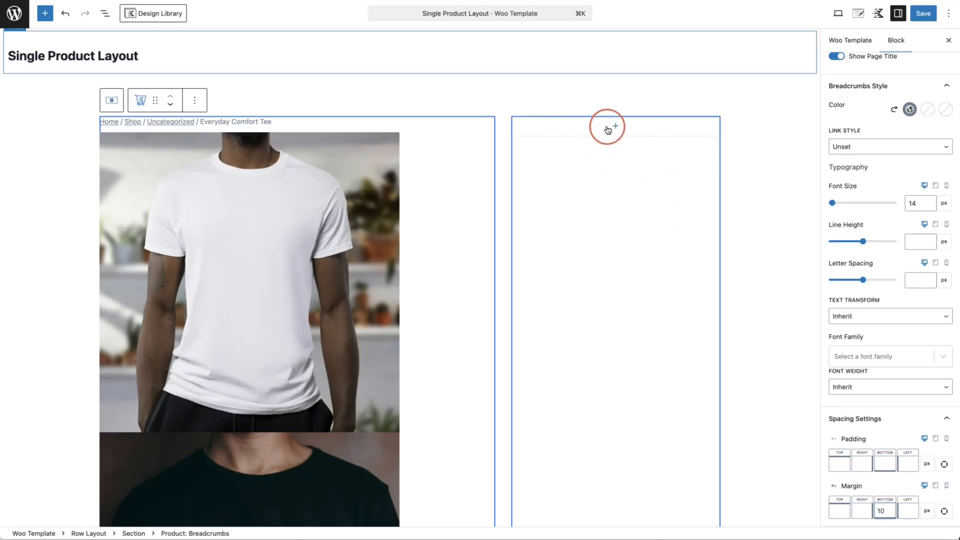
# Insert a Product: Title block into the empty second column of the row layout.
pyautogui.click(609, 127)
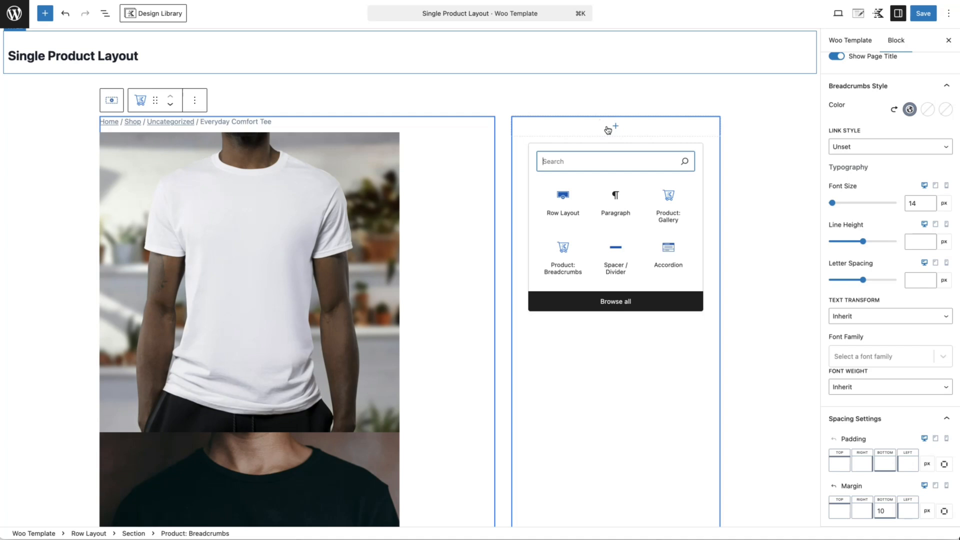
pyautogui.click(45, 13)
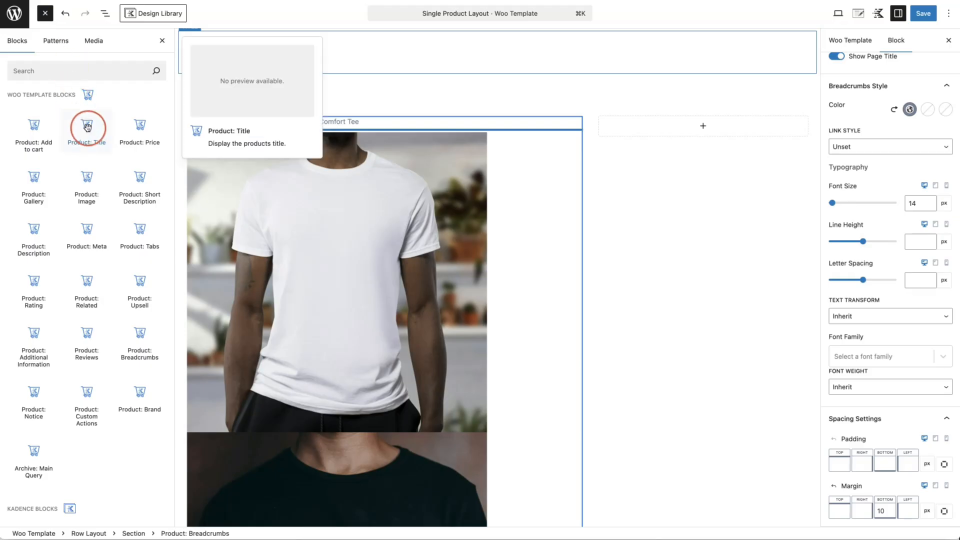
pyautogui.moveTo(85, 125); pyautogui.dragTo(646, 142)
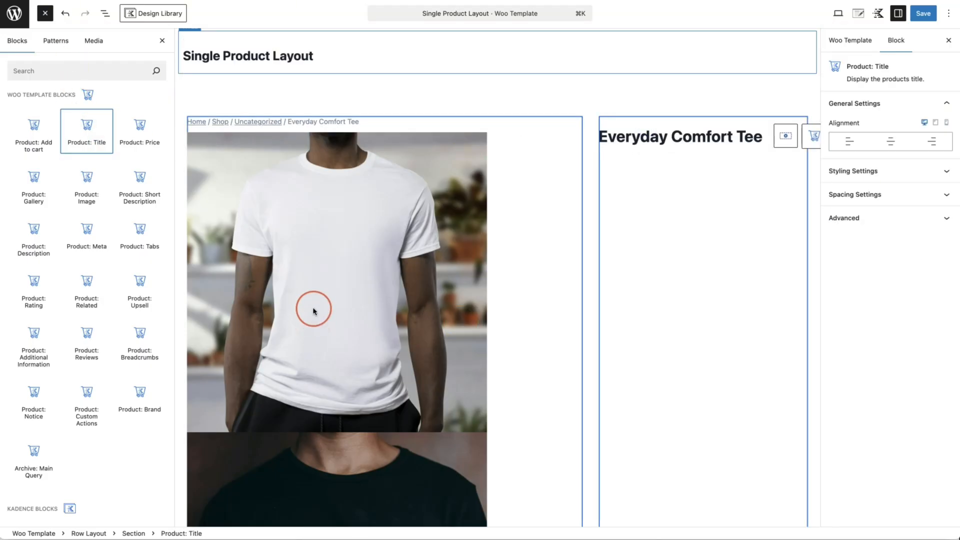
# Find the Product: Rating block and place it directly below the product title in the second column.
pyautogui.moveTo(95, 130)
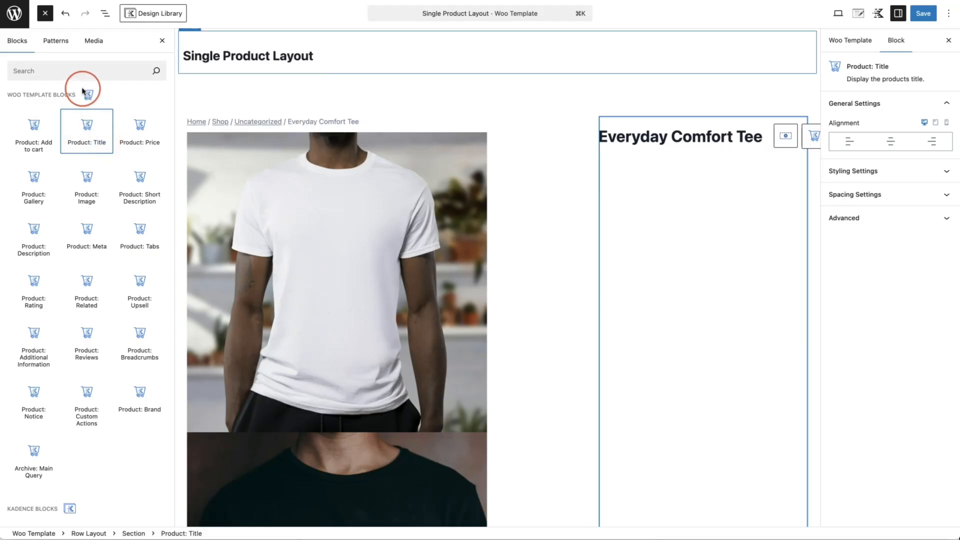
pyautogui.click(82, 73)
pyautogui.write('rating')
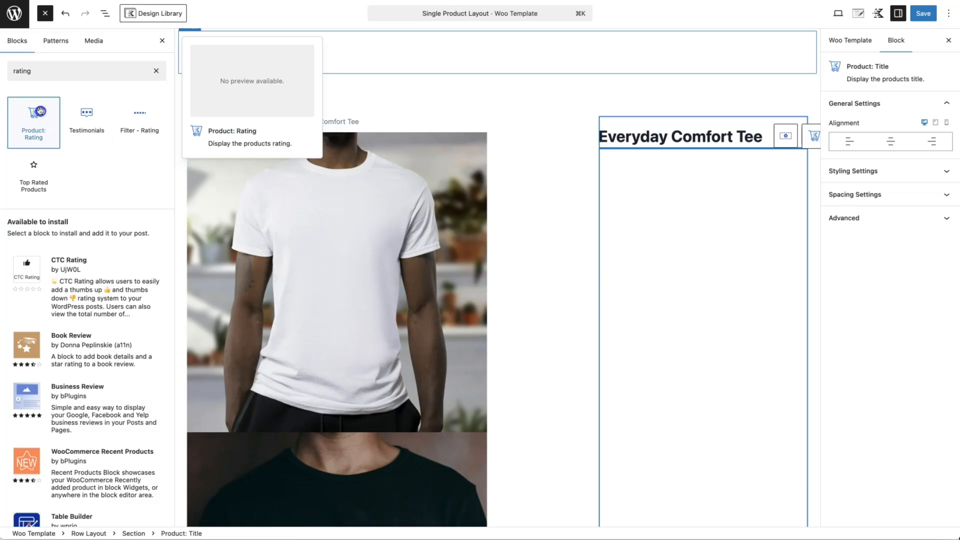
pyautogui.moveTo(34, 120); pyautogui.dragTo(630, 150)
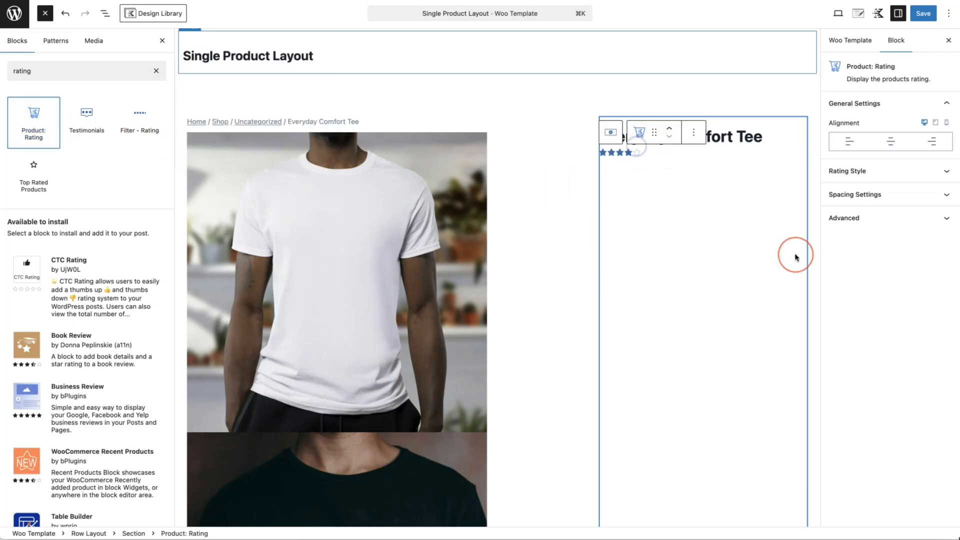
# Find the Product: Price block and place it below the rating in the second column.
pyautogui.doubleClick(29, 70)
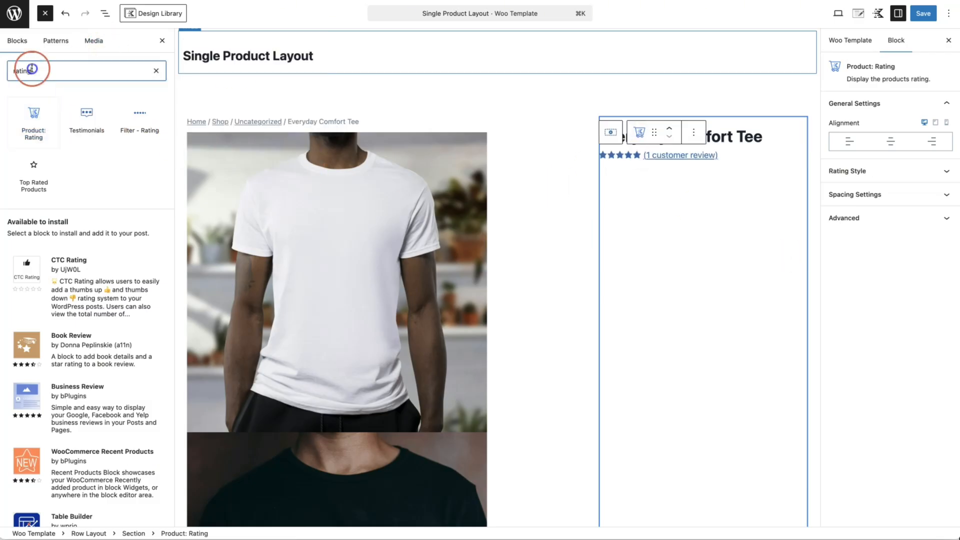
pyautogui.write('price')
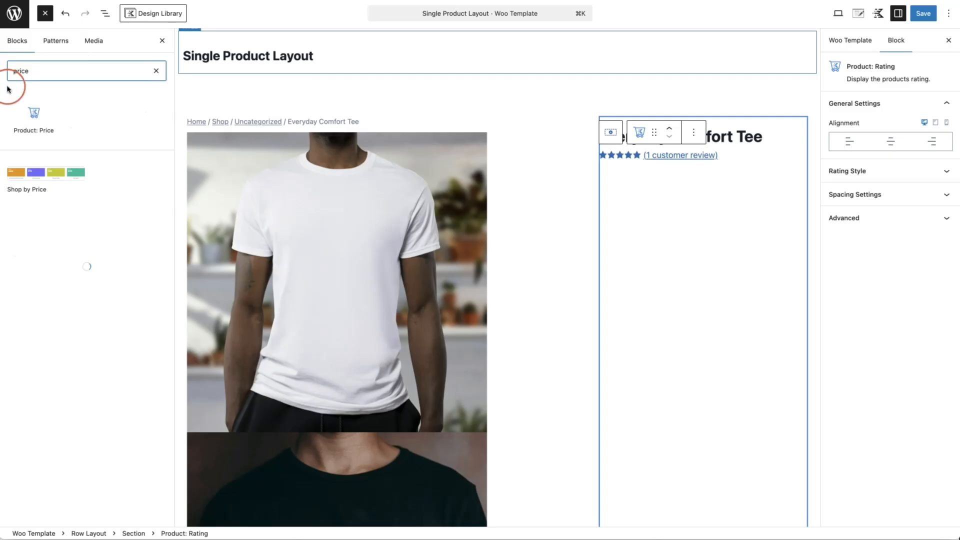
pyautogui.moveTo(34, 116); pyautogui.dragTo(623, 164)
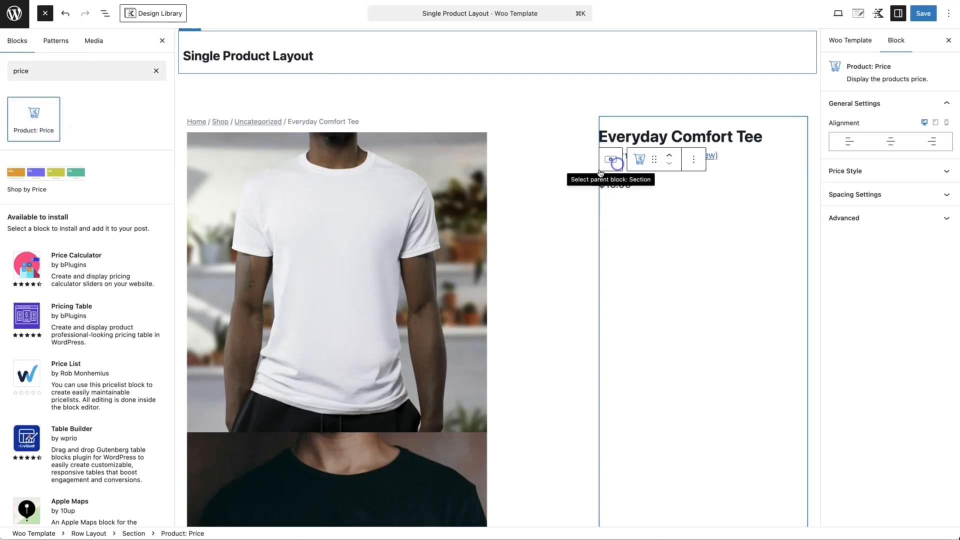
# Find the Product: Short Description block and place it below the price in the second column.
pyautogui.doubleClick(32, 69)
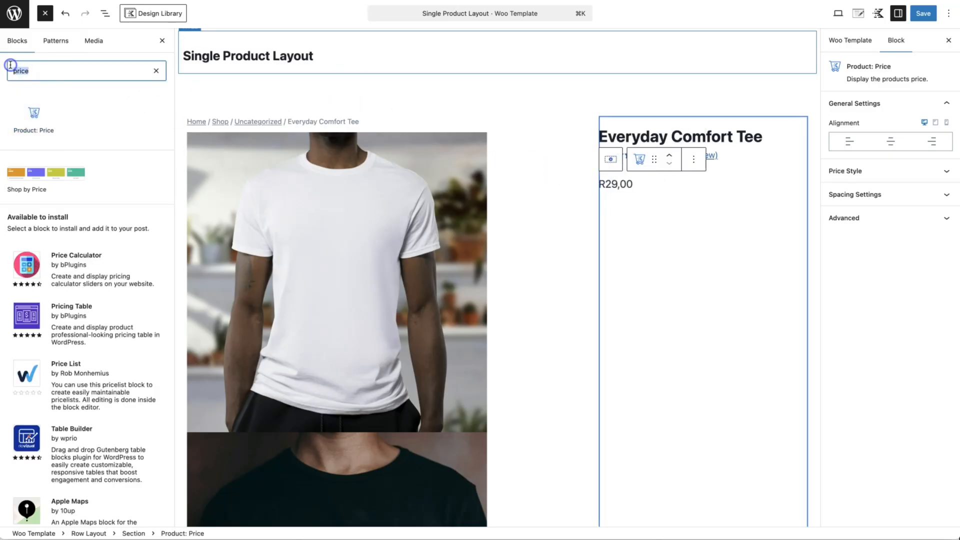
pyautogui.press('BackSpace')
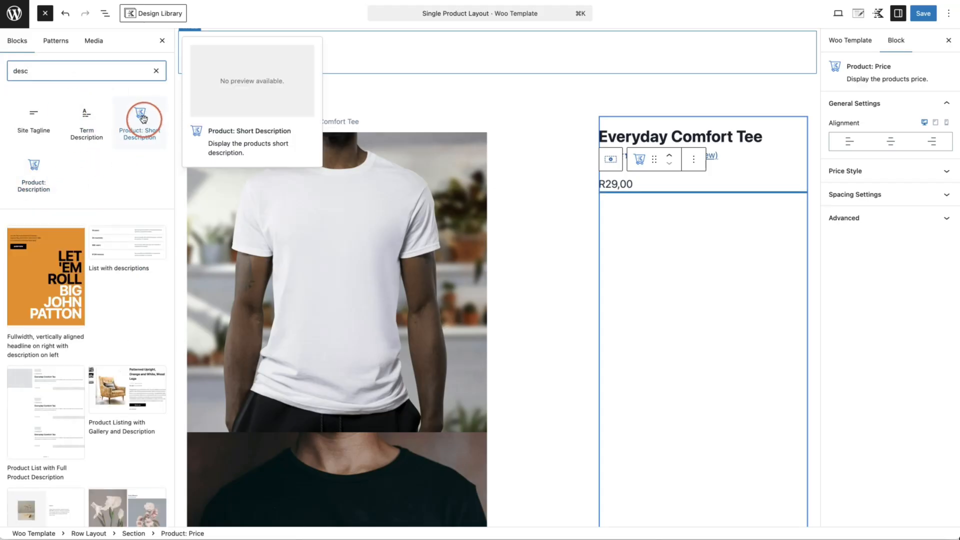
pyautogui.moveTo(145, 118); pyautogui.dragTo(640, 190)
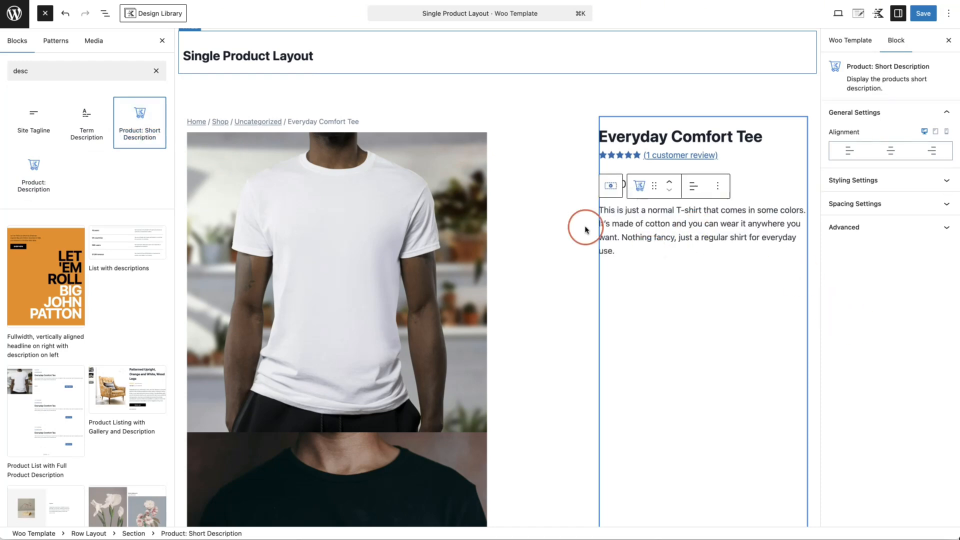
# Place a Product: Add to cart block below the short description in the second column and save the template.
pyautogui.doubleClick(18, 66)
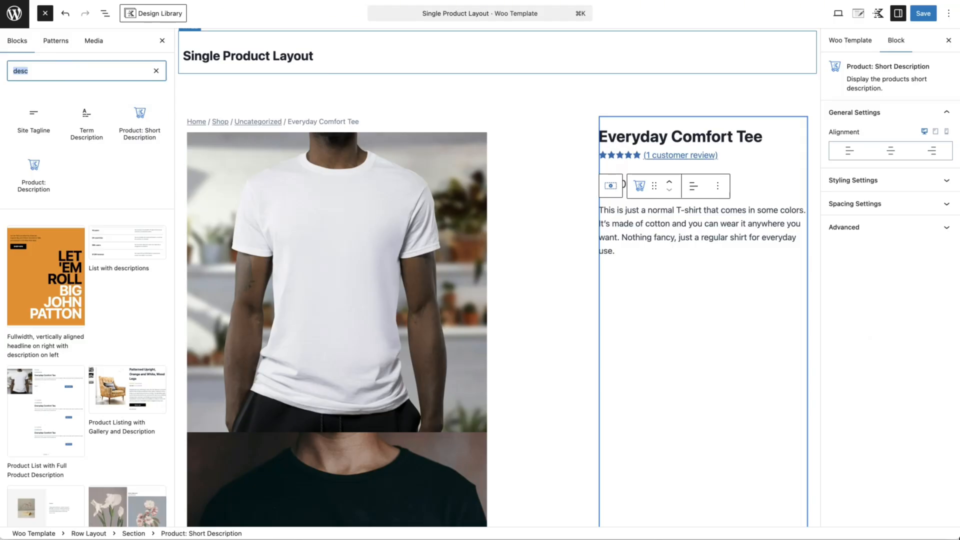
pyautogui.write('add')
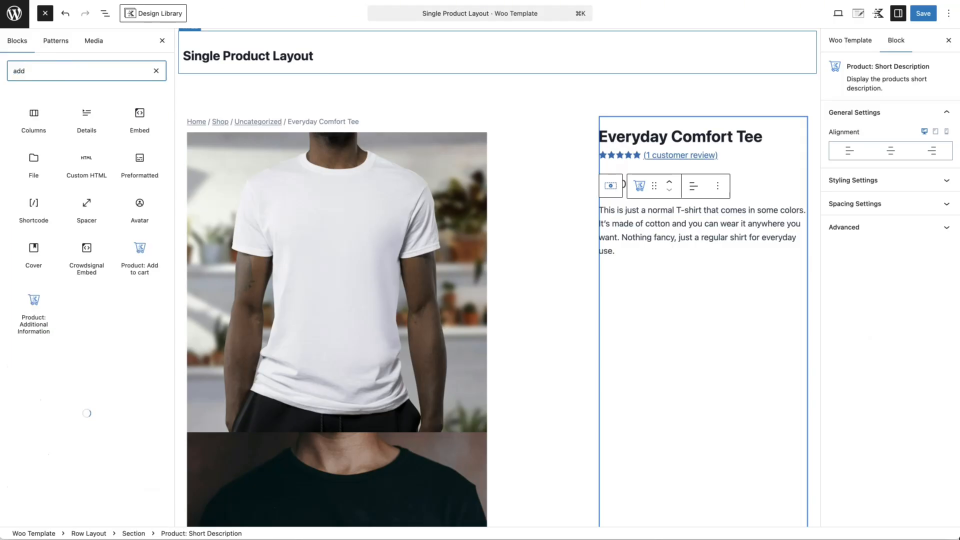
pyautogui.moveTo(140, 256); pyautogui.dragTo(628, 260)
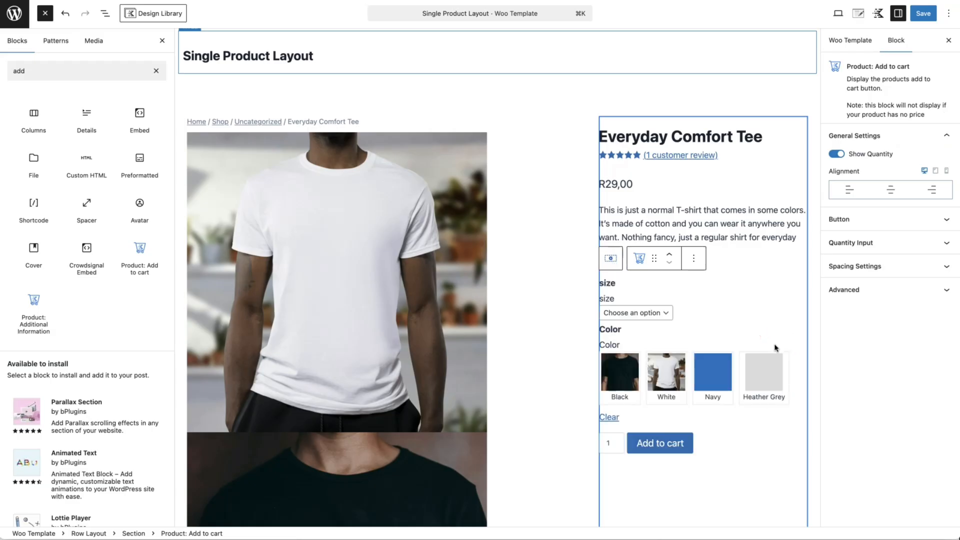
pyautogui.click(924, 14)
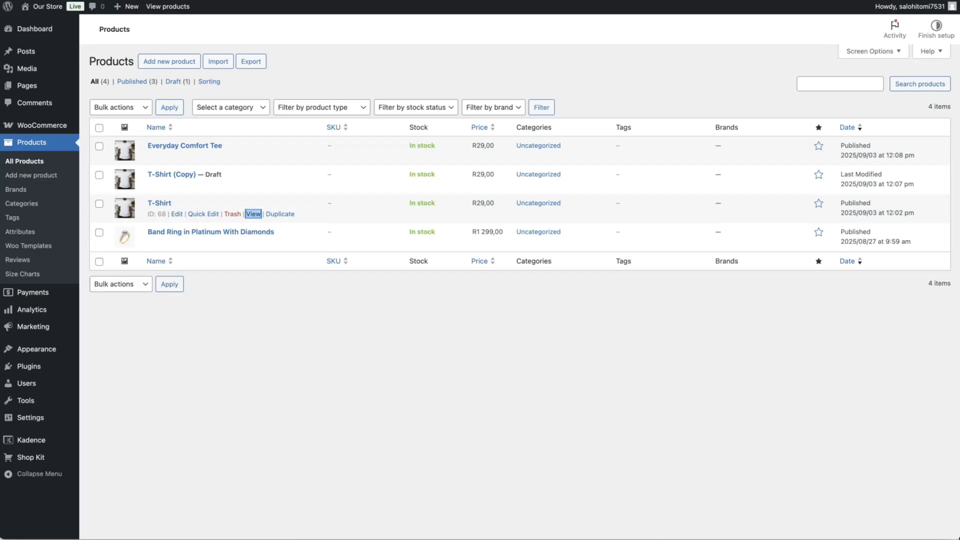
# View the T-Shirt product's store page and examine how the image list and product details behave down the page.
pyautogui.click(253, 214)
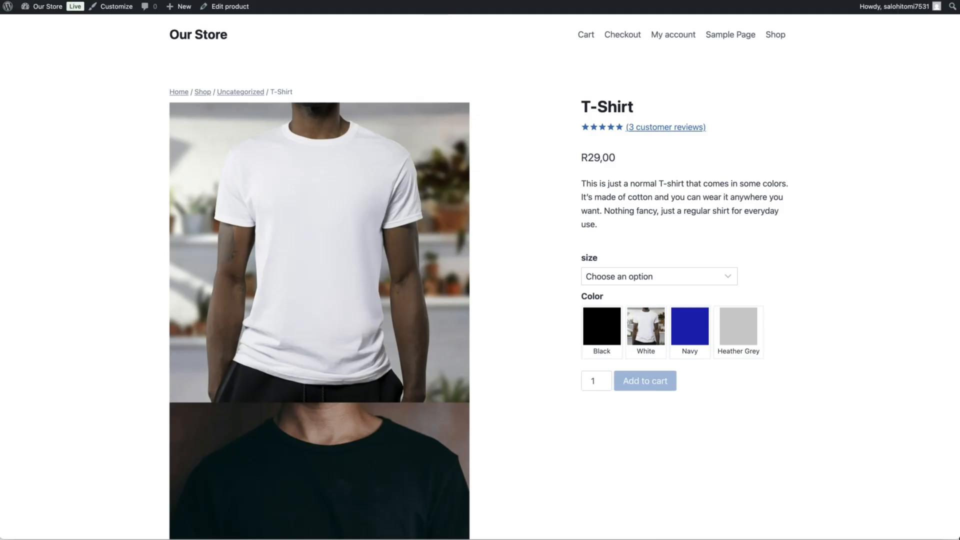
pyautogui.scroll(-8, 572, 182)
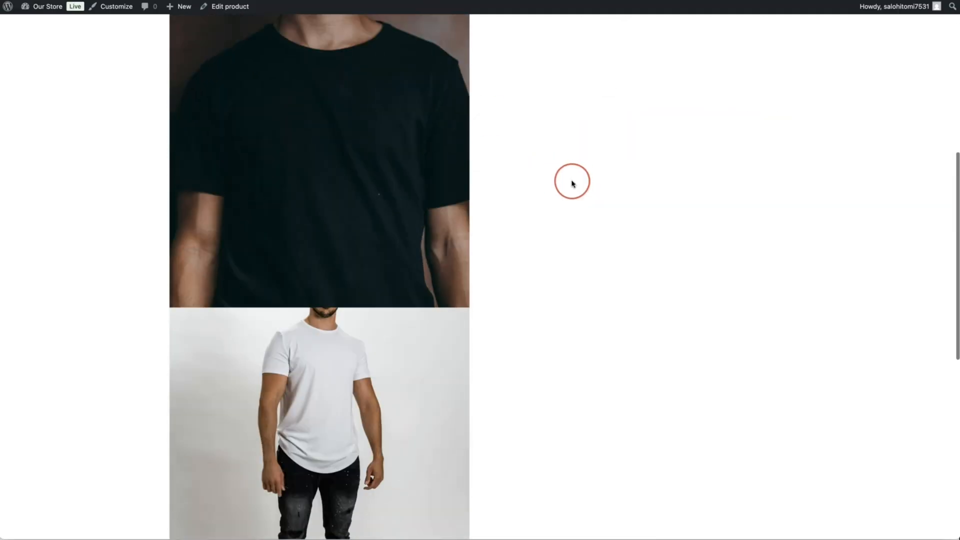
pyautogui.scroll(8, 573, 182)
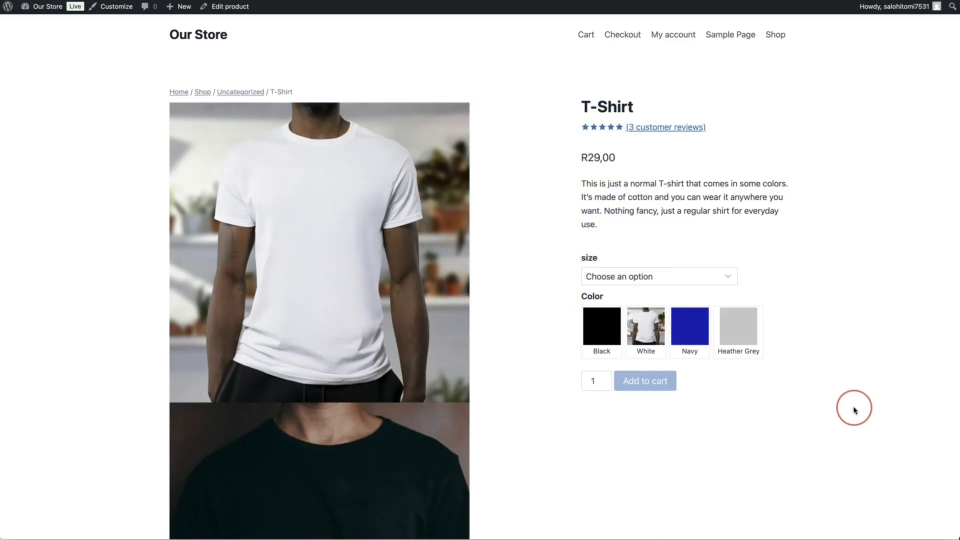
pyautogui.scroll(-15, 855, 410)
pyautogui.scroll(15, 853, 410)
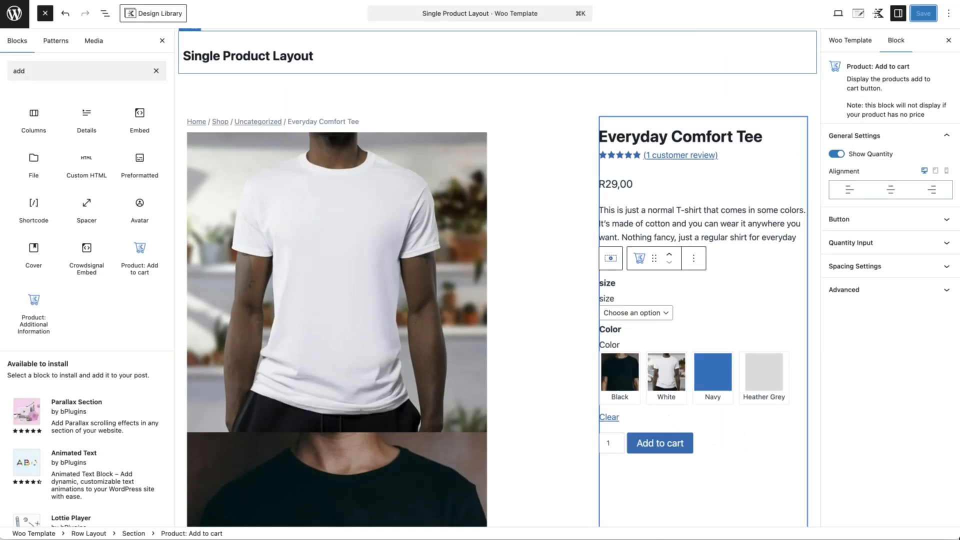
# Select the second section of the row layout, which holds the product details, and make it sticky.
pyautogui.click(310, 108)
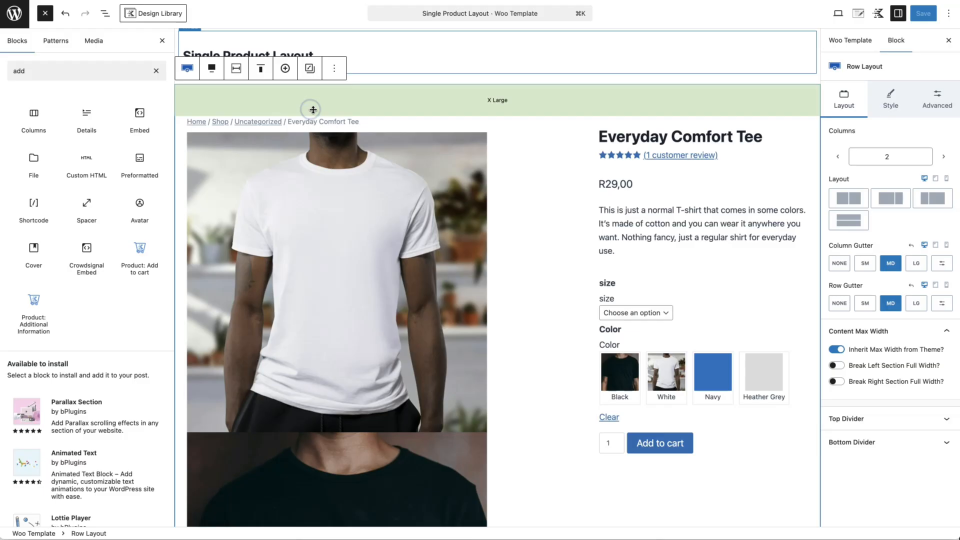
pyautogui.click(104, 14)
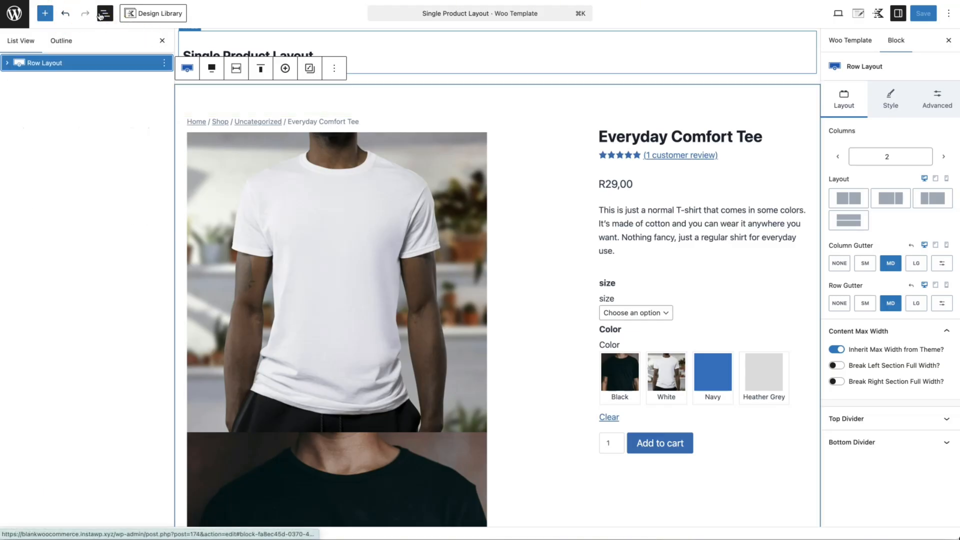
pyautogui.click(17, 61)
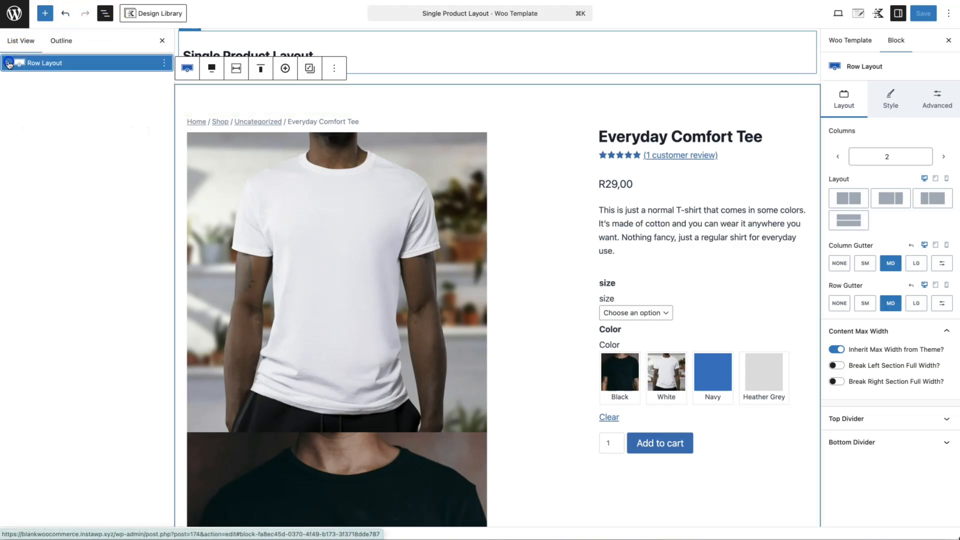
pyautogui.click(7, 63)
pyautogui.click(40, 95)
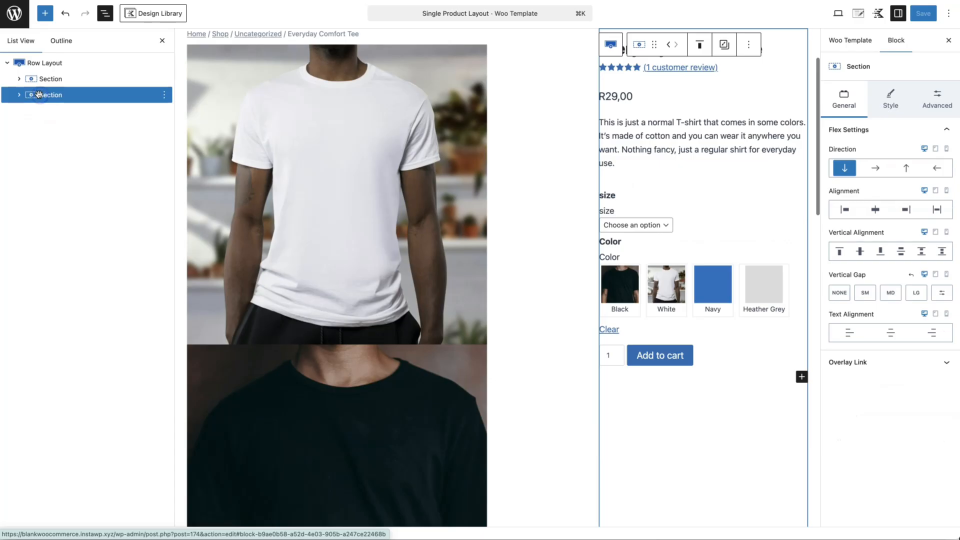
pyautogui.click(943, 104)
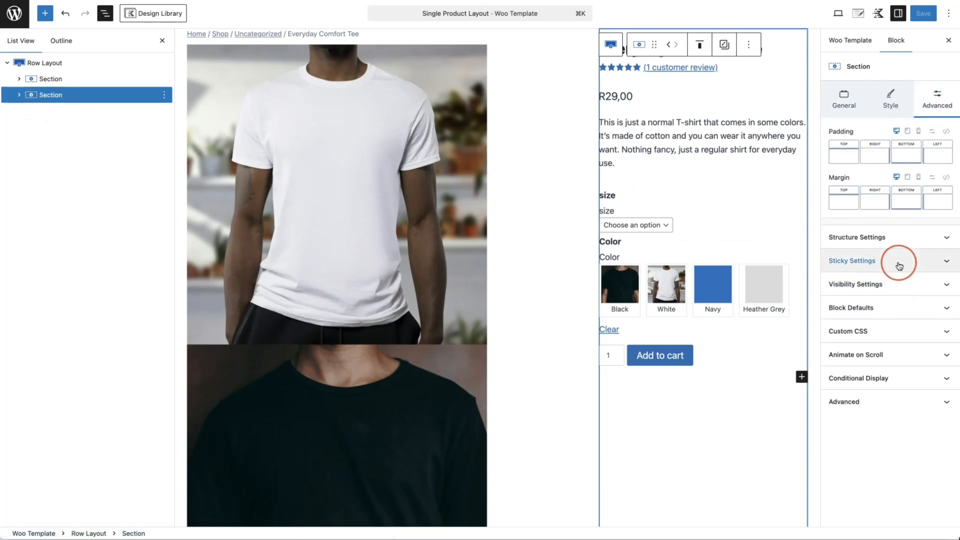
pyautogui.click(843, 262)
pyautogui.click(835, 279)
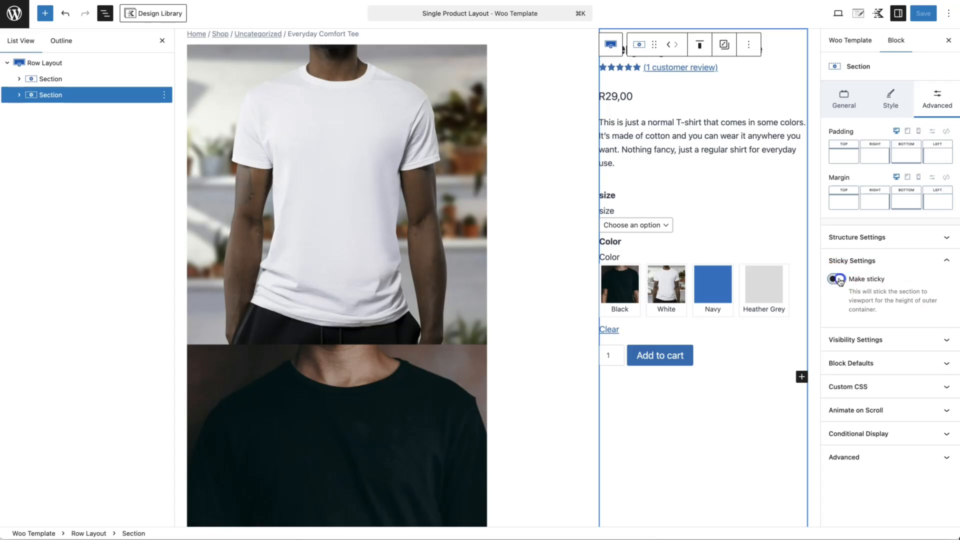
# Set the section's sticky header offset to 20 px and save the template.
pyautogui.click(924, 351)
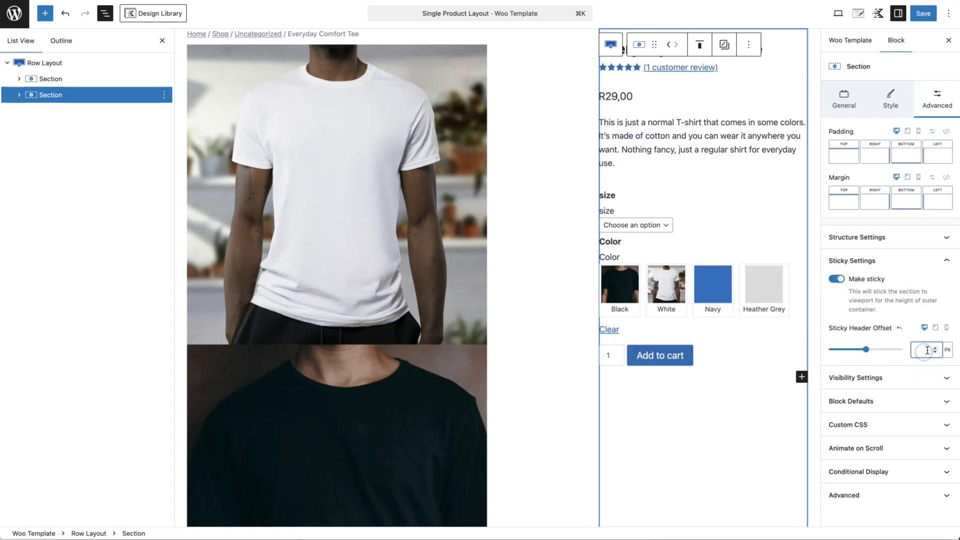
pyautogui.write('20')
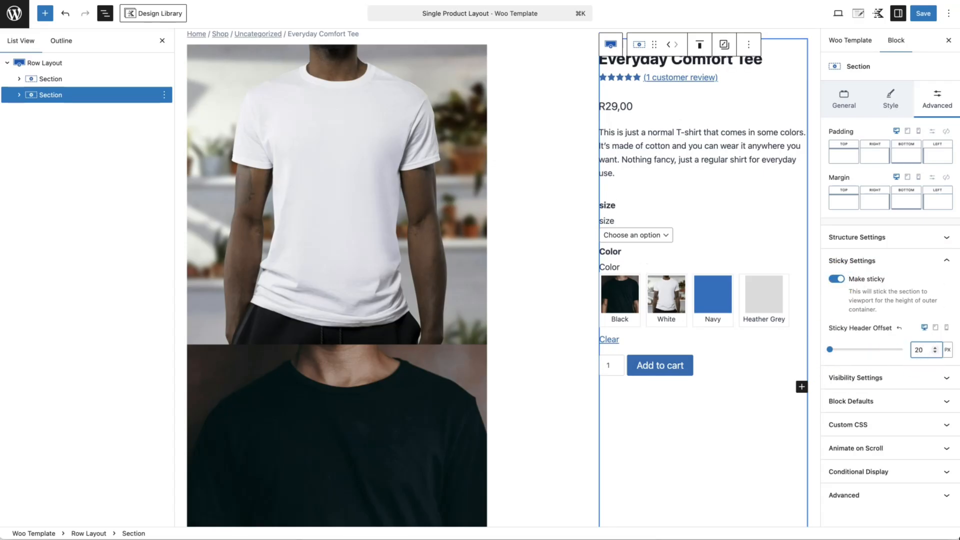
pyautogui.click(923, 13)
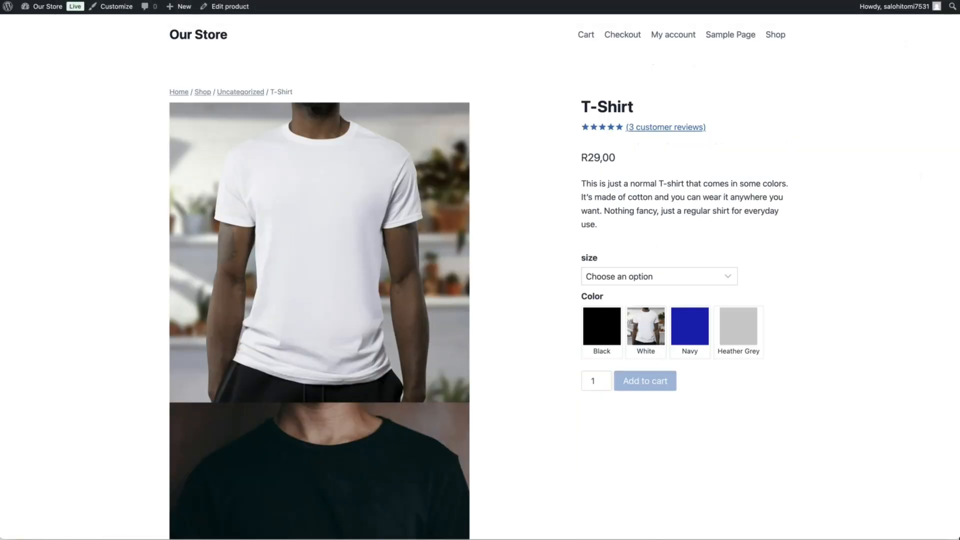
# Switch to the T-Shirt product's store page and examine how the details column follows the image list down the page.
pyautogui.click(917, 288)
pyautogui.scroll(-10, 918, 289)
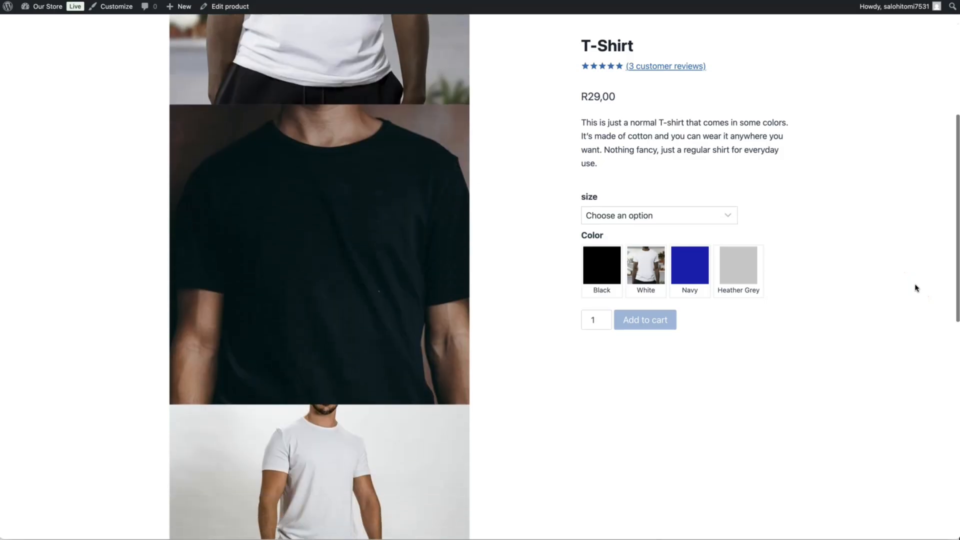
pyautogui.scroll(-6, 918, 289)
pyautogui.scroll(9, 918, 289)
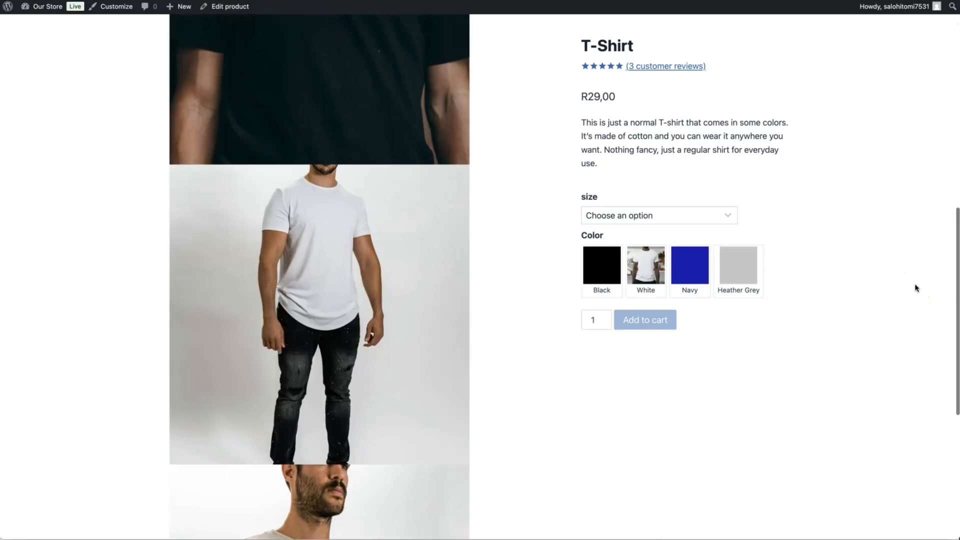
pyautogui.scroll(-9, 917, 288)
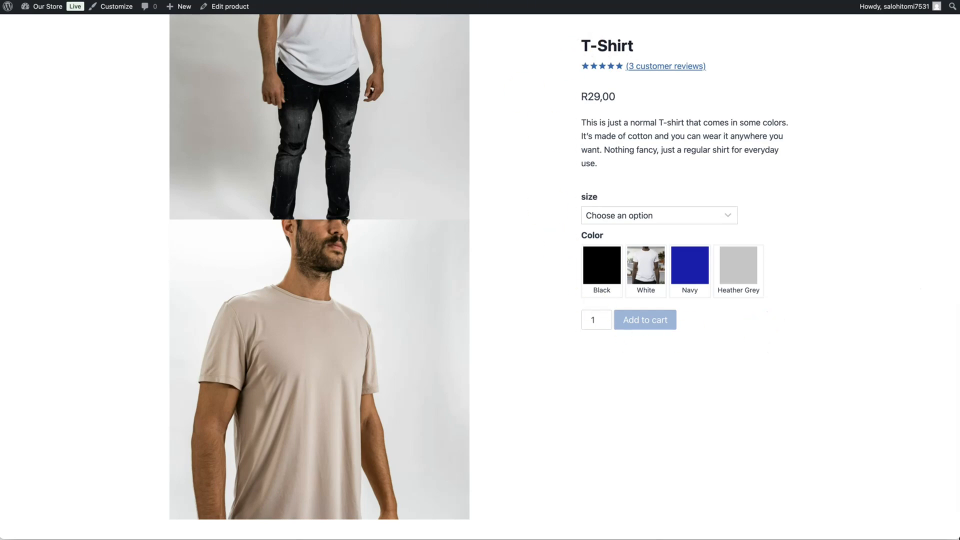
pyautogui.scroll(6, 594, 204)
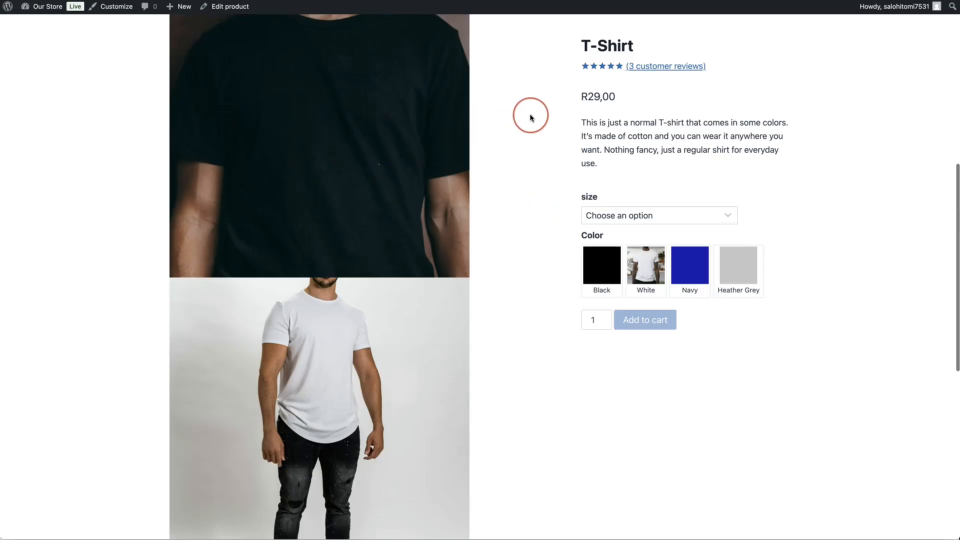
pyautogui.scroll(3, 532, 111)
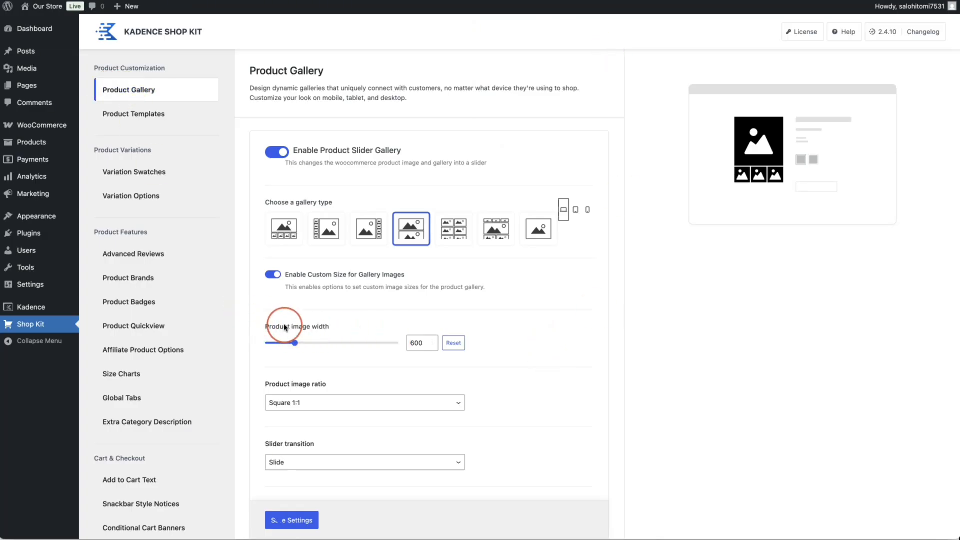
# In the Kadence Shop Kit product gallery settings, set the product image width to 800 and save the settings.
pyautogui.doubleClick(413, 345)
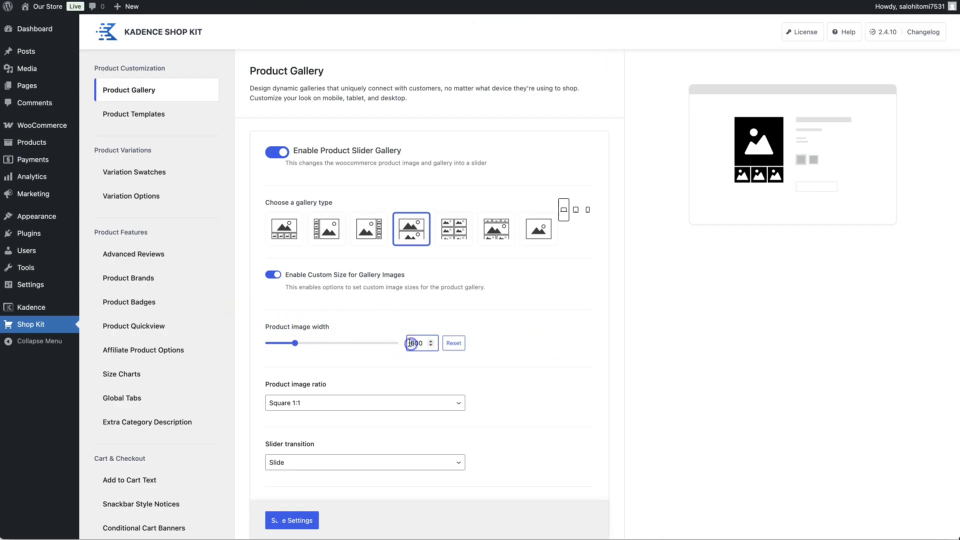
pyautogui.write('800')
pyautogui.click(301, 519)
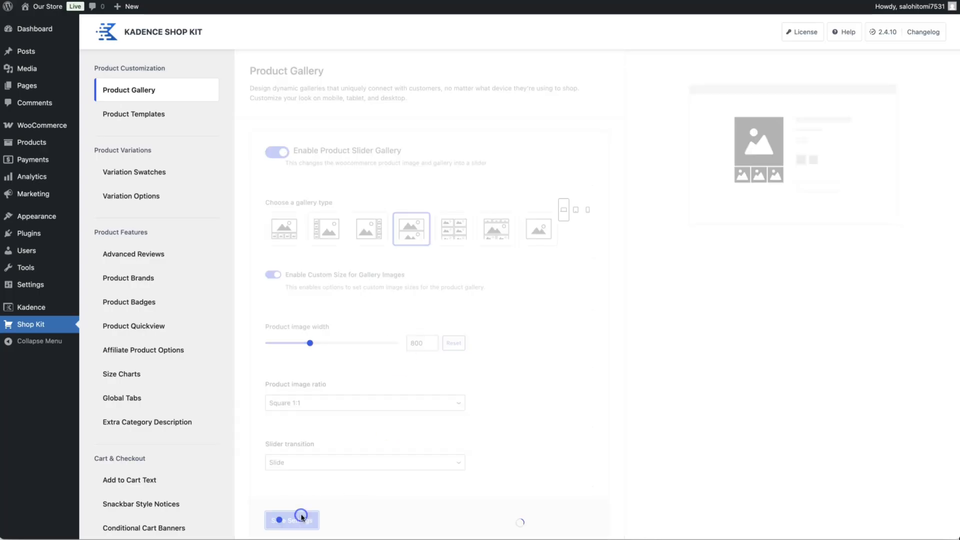
# Reload the T-Shirt product's store page and examine the gallery image size beside the details column.
pyautogui.hotkey('ctrl', 'Tab')
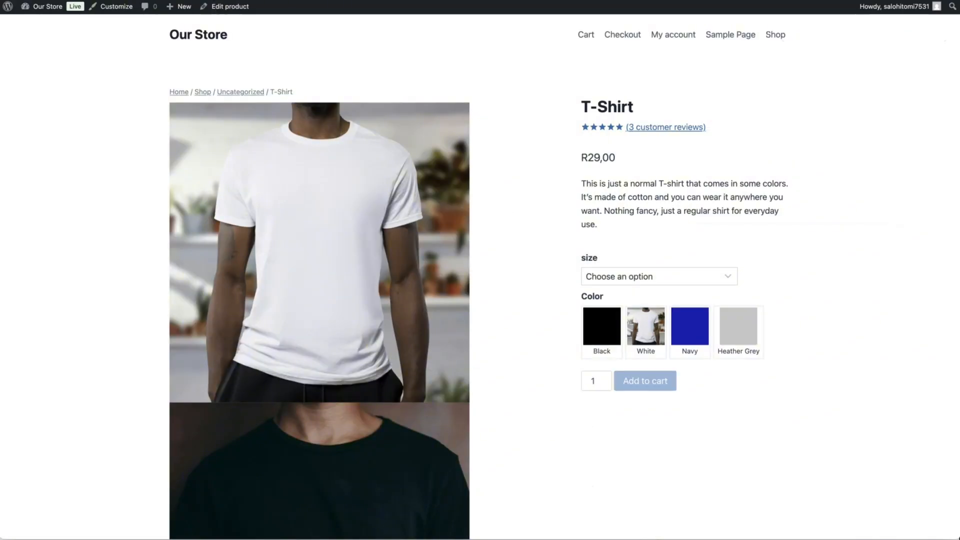
pyautogui.press('super+l')
pyautogui.press('Return')
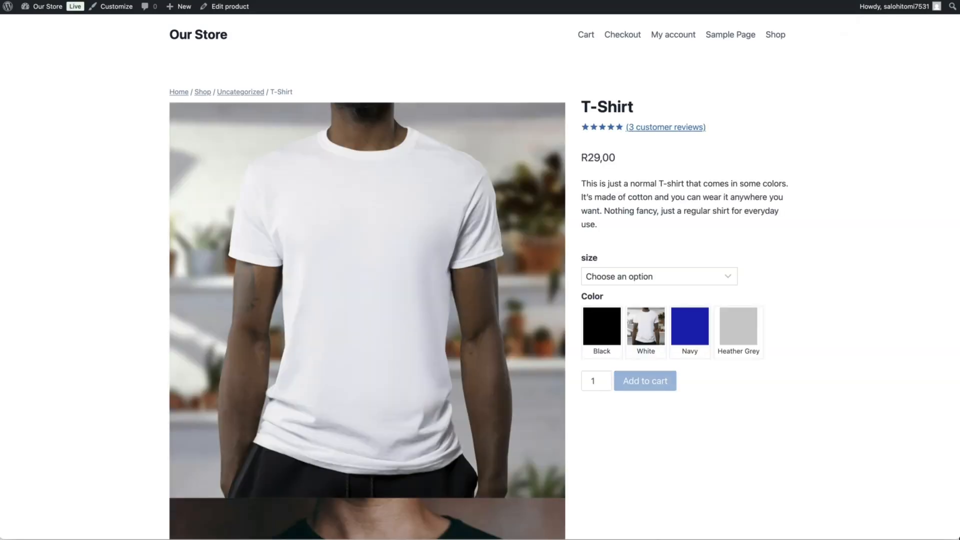
pyautogui.scroll(-2, 866, 167)
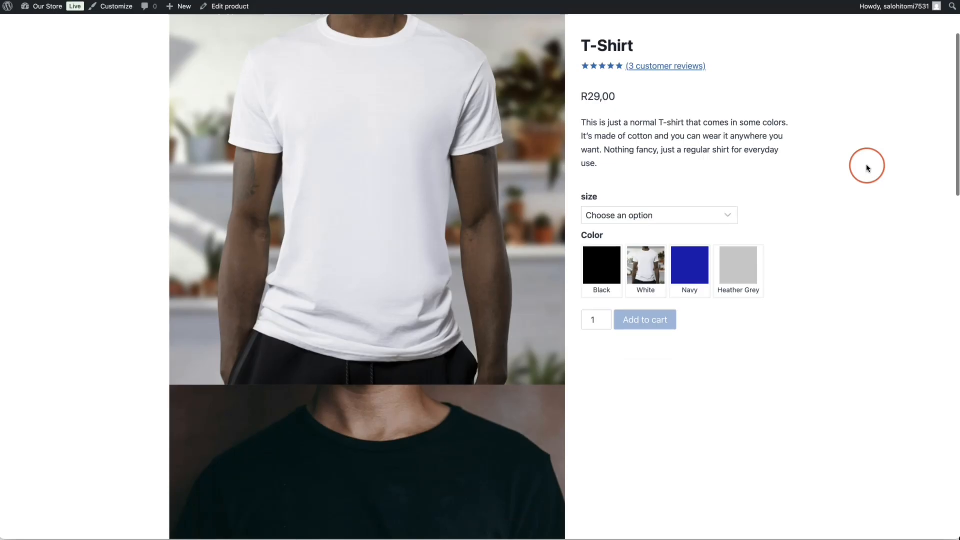
pyautogui.scroll(-10, 869, 169)
pyautogui.scroll(15, 868, 168)
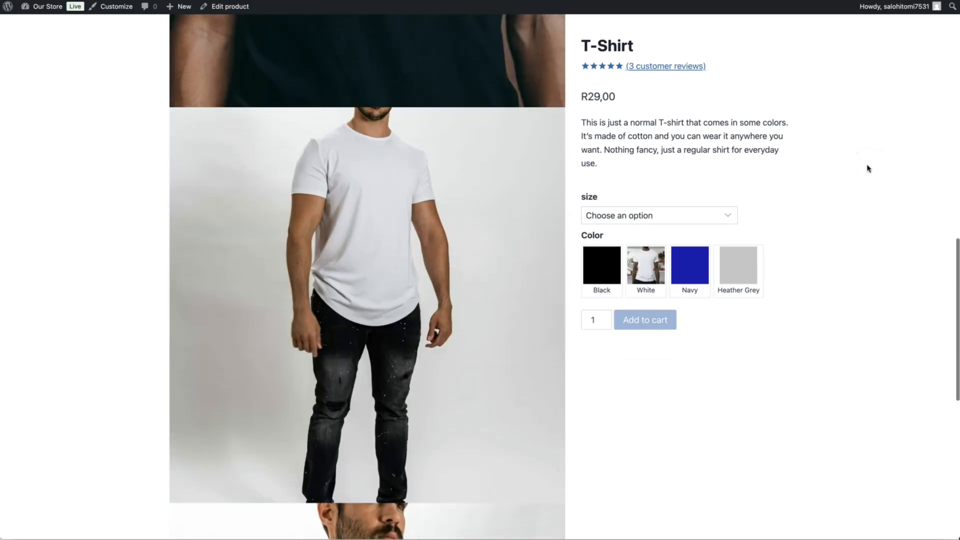
# Back in the template editor, add an Accordion block below Product: Add to cart in the second column, using the dark-header initial style.
pyautogui.click(502, 46)
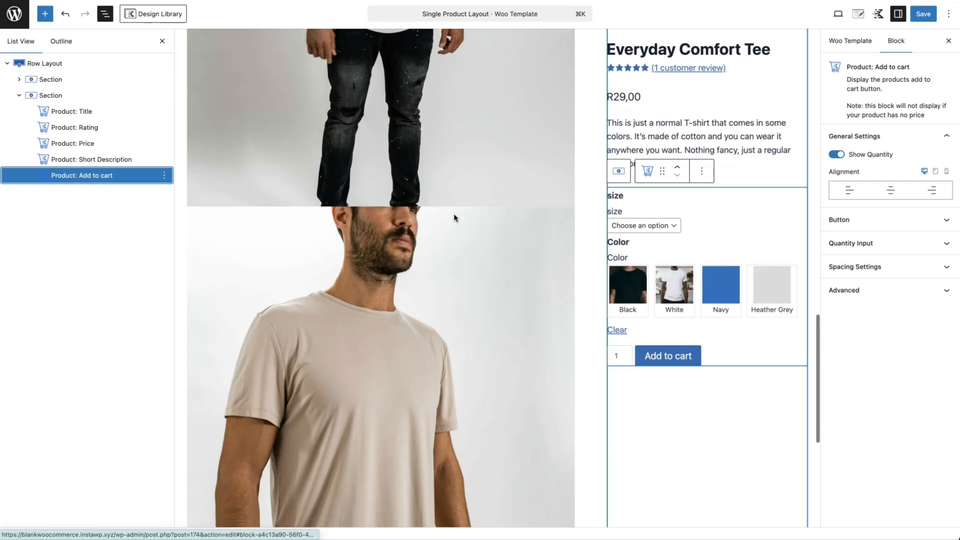
pyautogui.scroll(20, 454, 218)
pyautogui.click(672, 288)
pyautogui.scroll(-1, 672, 288)
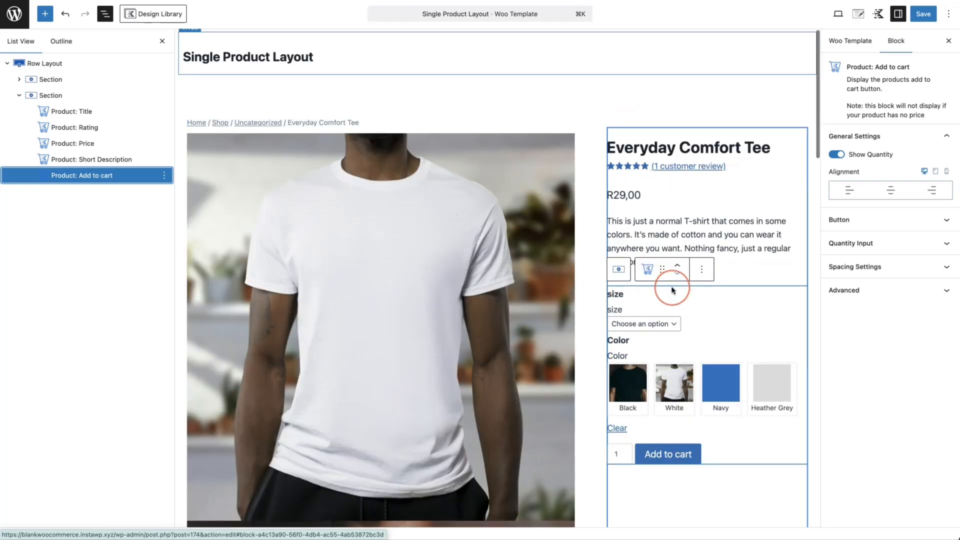
pyautogui.scroll(-2, 672, 289)
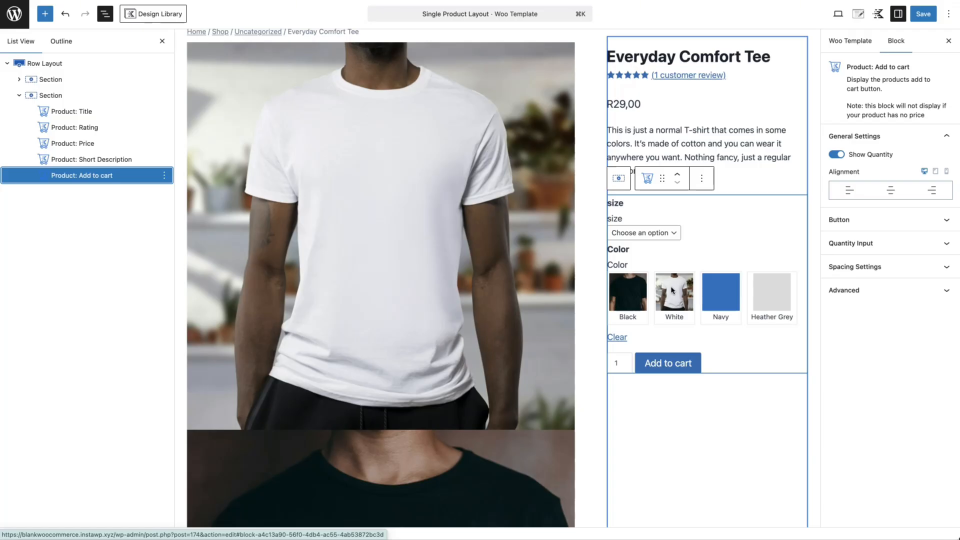
pyautogui.click(45, 15)
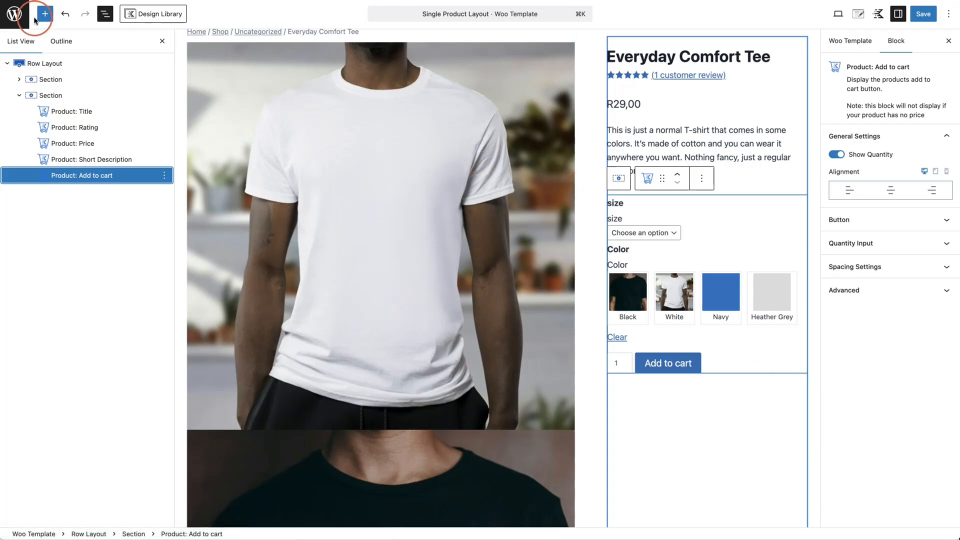
pyautogui.click(47, 68)
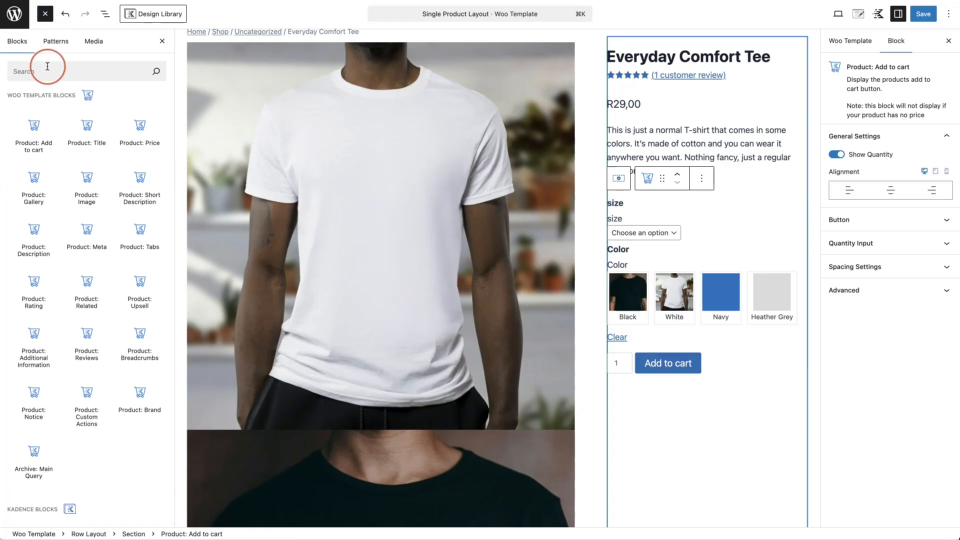
pyautogui.write('accor')
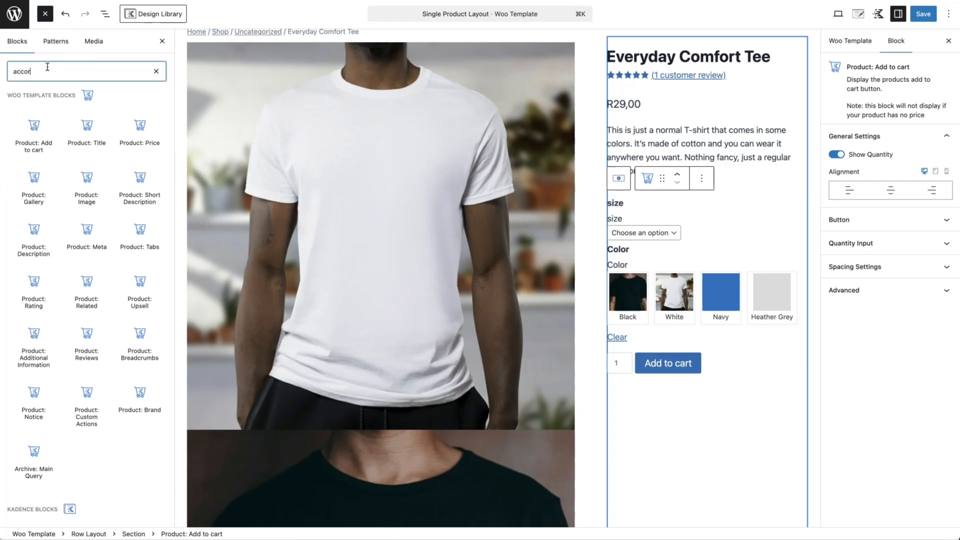
pyautogui.write('d')
pyautogui.moveTo(39, 122); pyautogui.dragTo(626, 384)
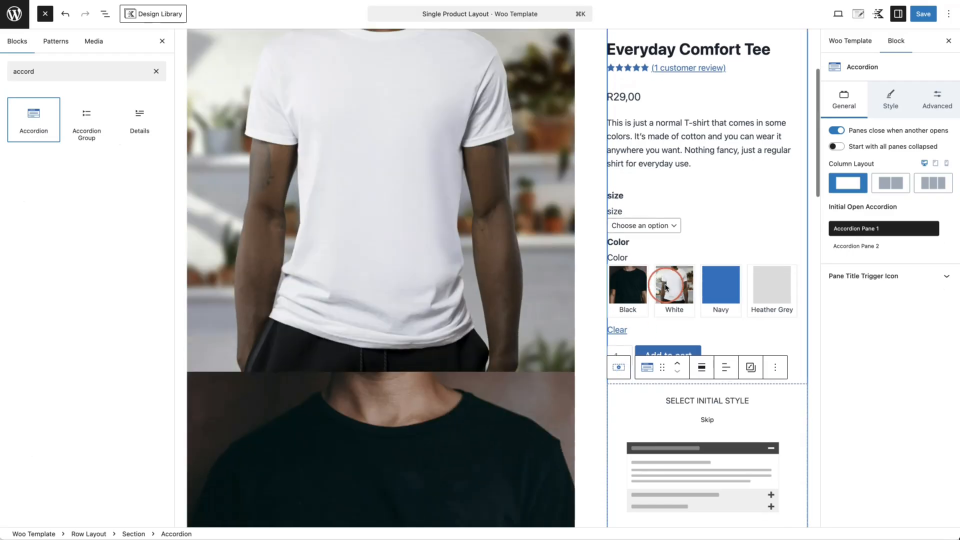
pyautogui.click(724, 448)
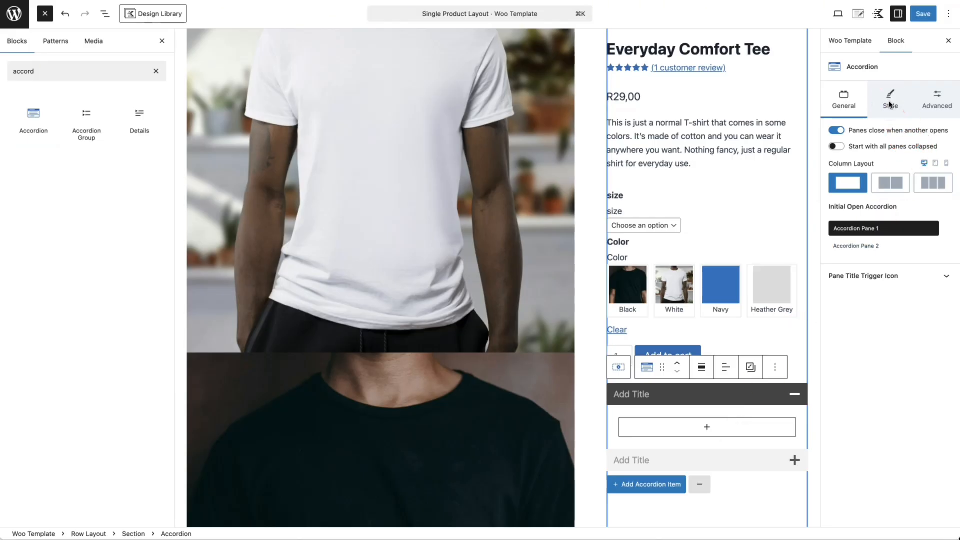
# Title the two accordion panes "Description" and "Delivery & Returns".
pyautogui.click(651, 394)
pyautogui.click(631, 396)
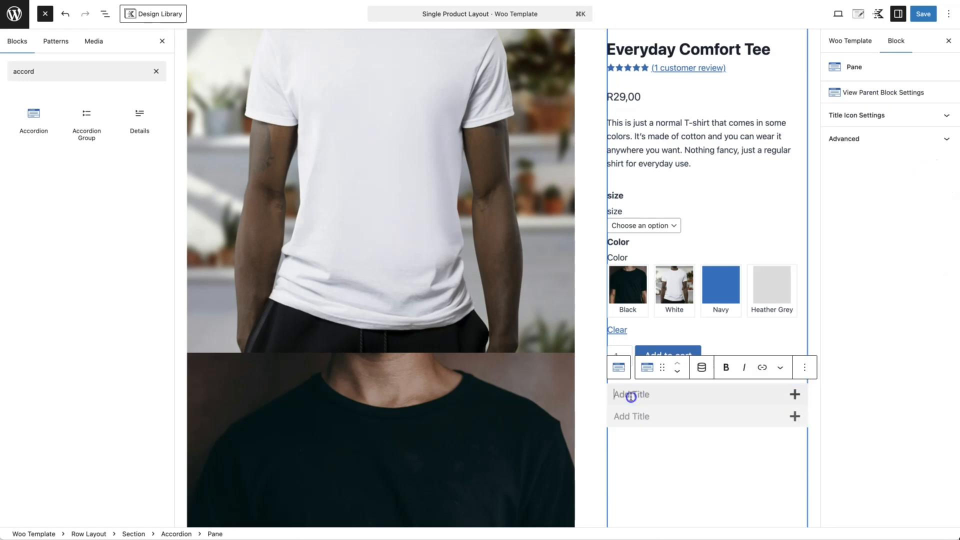
pyautogui.write('Des')
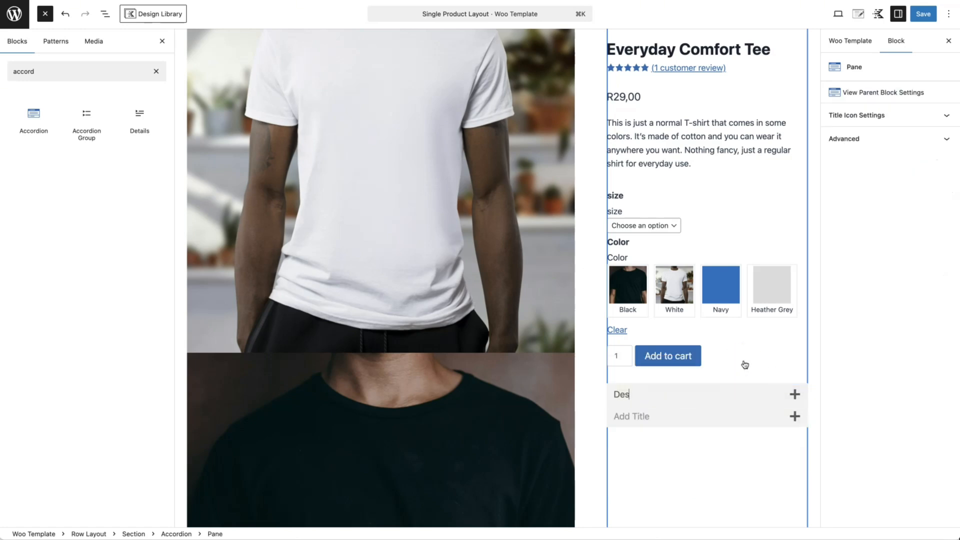
pyautogui.click(640, 416)
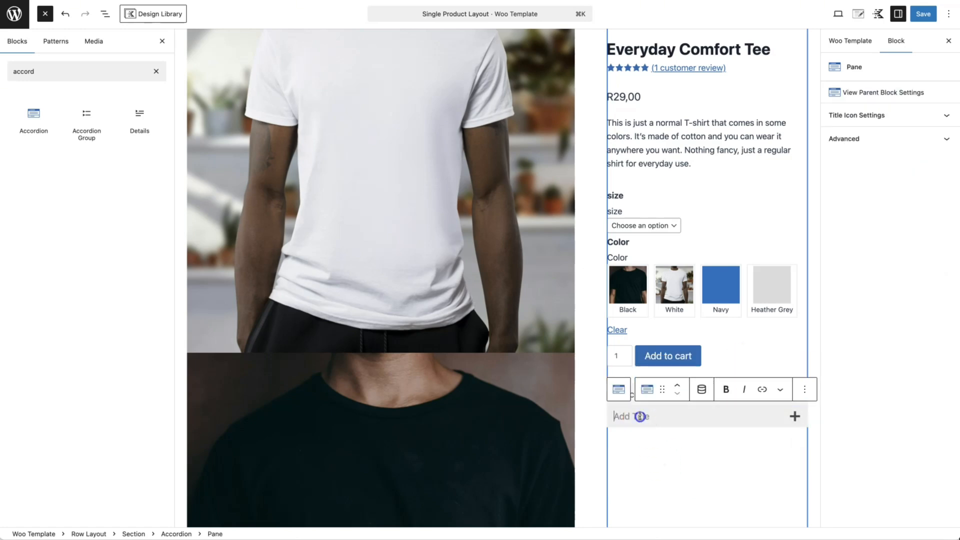
pyautogui.write('Delivery')
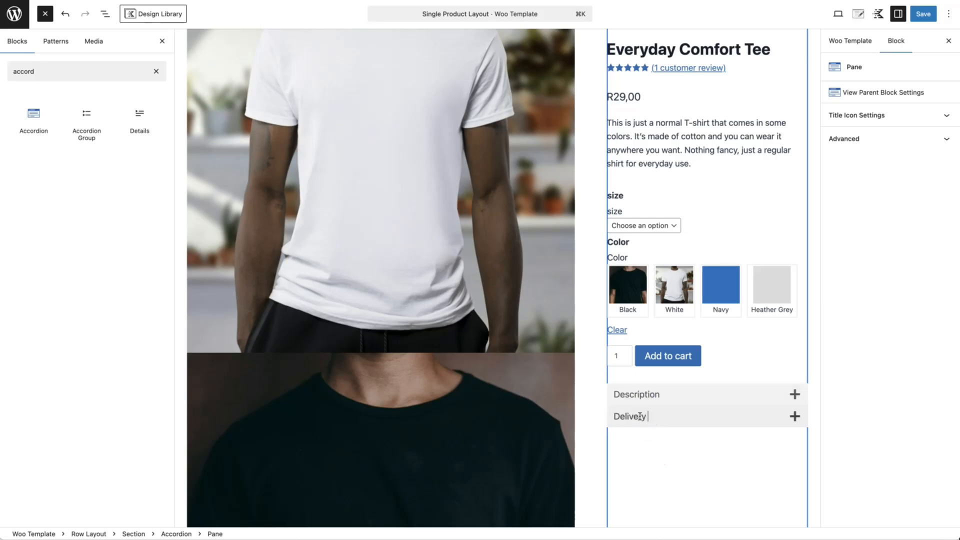
pyautogui.write(' & Returns')
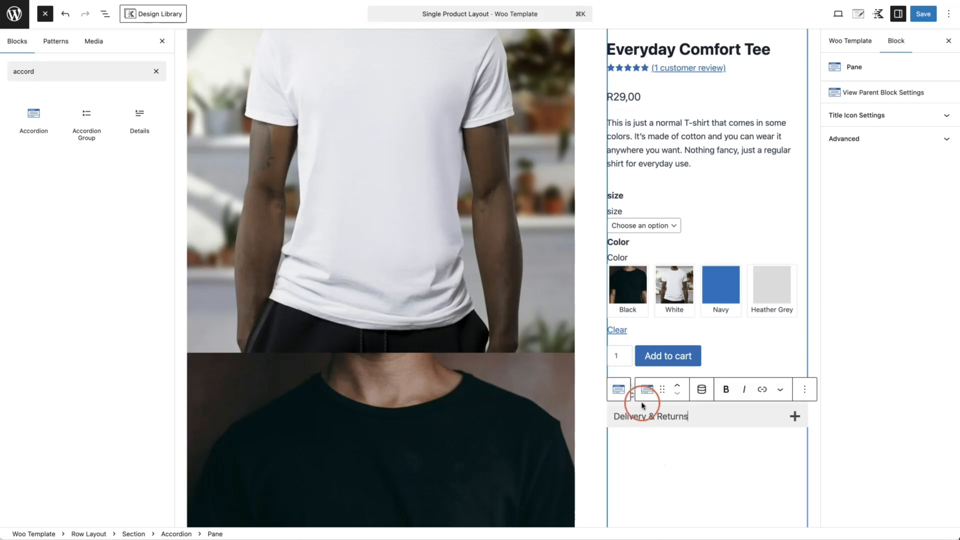
# Open the accordion's Description pane and place a Product: Description block inside it.
pyautogui.click(795, 397)
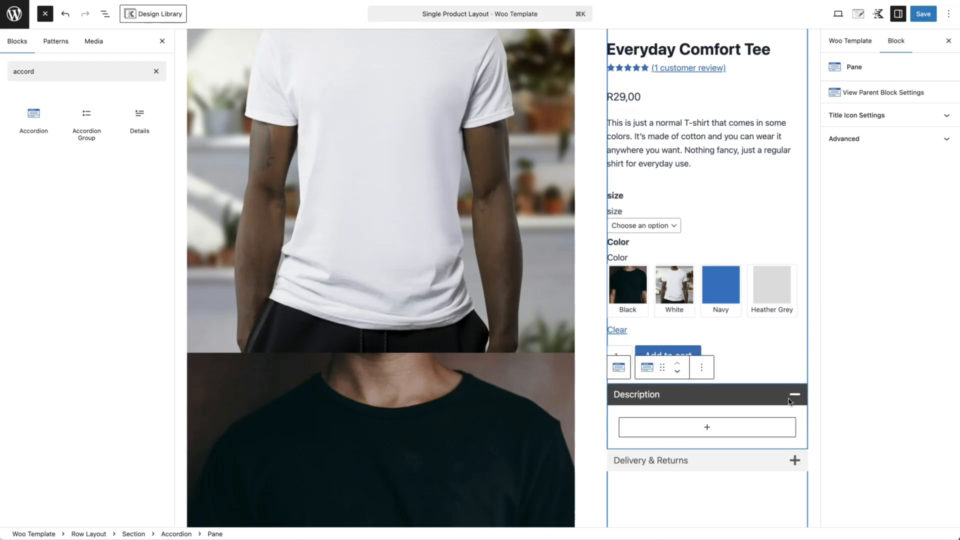
pyautogui.click(61, 71)
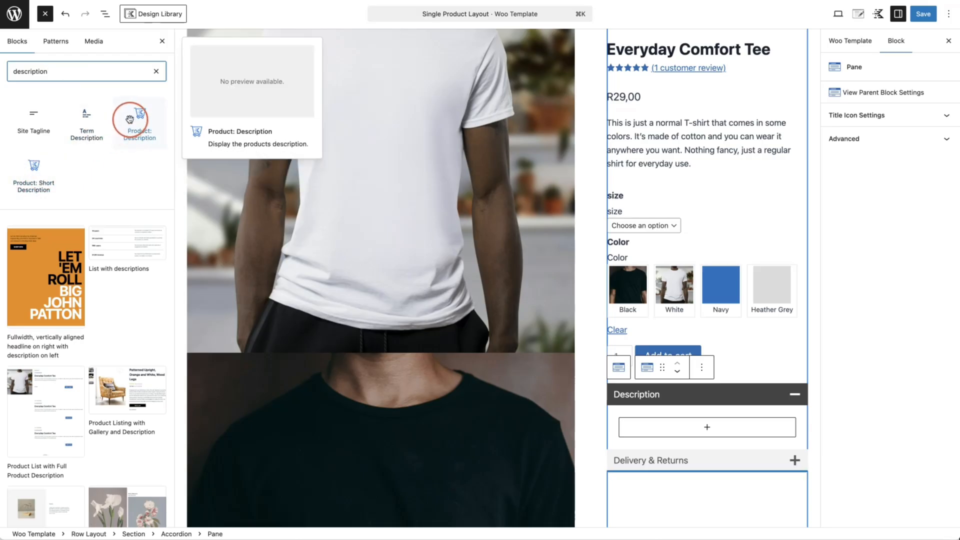
pyautogui.moveTo(129, 119); pyautogui.dragTo(650, 426)
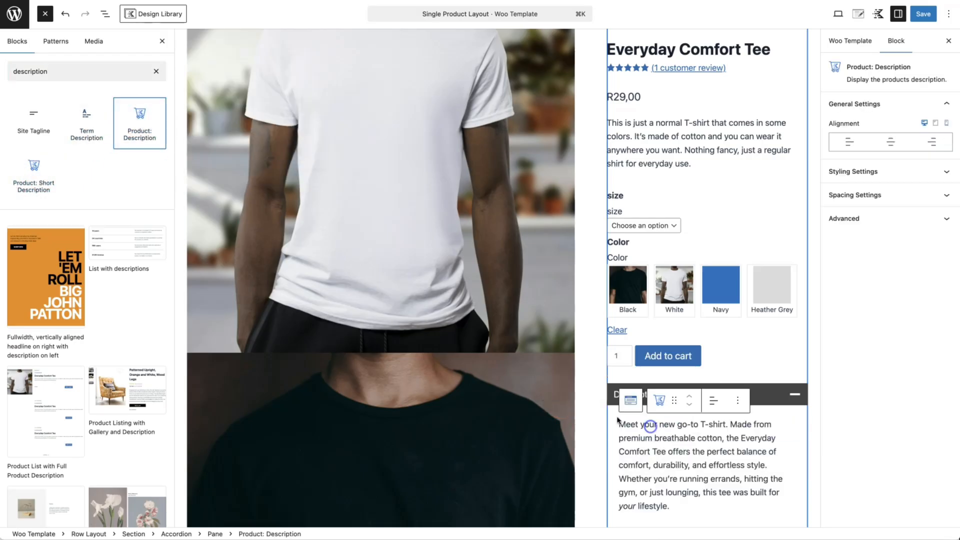
pyautogui.scroll(-5, 700, 440)
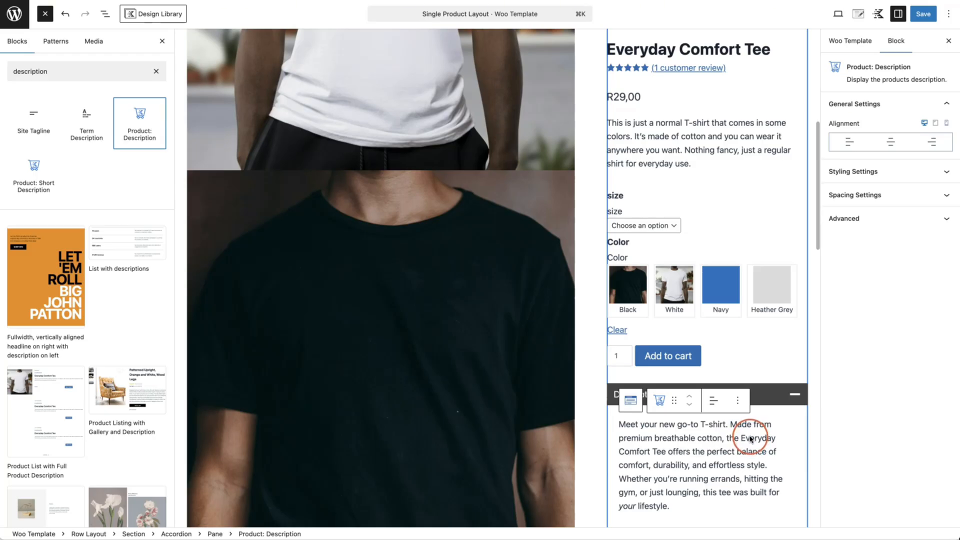
# Set the Product: Description block's font size to 14 px.
pyautogui.click(872, 179)
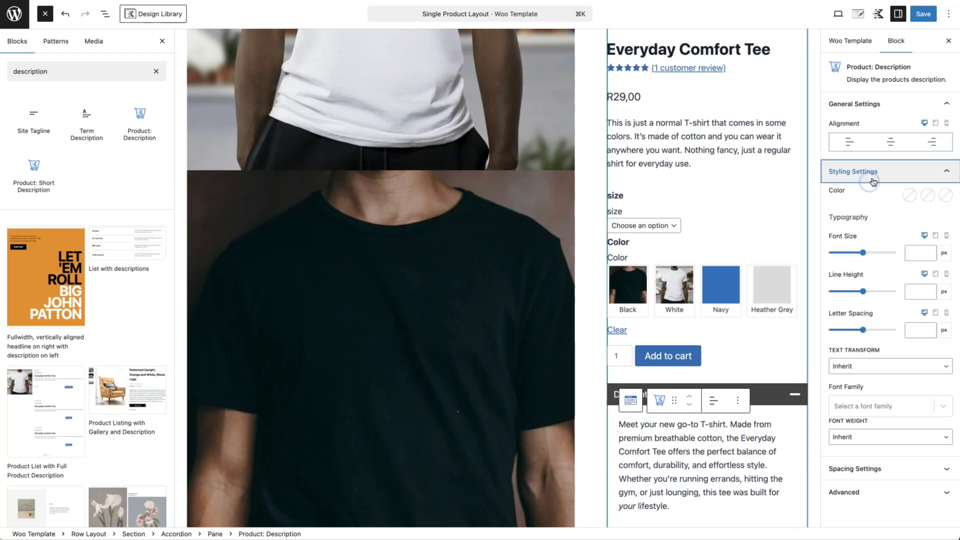
pyautogui.click(918, 251)
pyautogui.write('14')
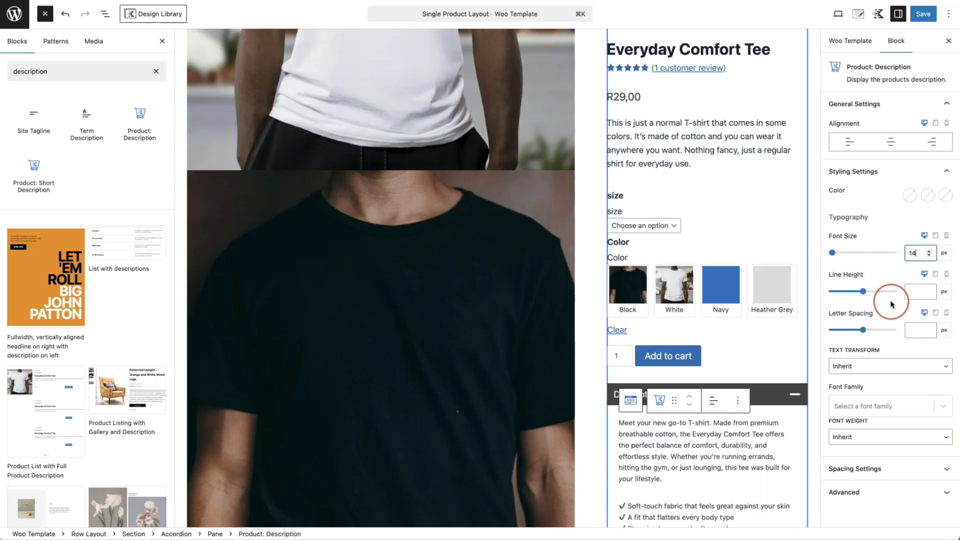
# Collapse the Description pane and insert a Text (Adv) block in the Delivery & Returns pane.
pyautogui.click(794, 394)
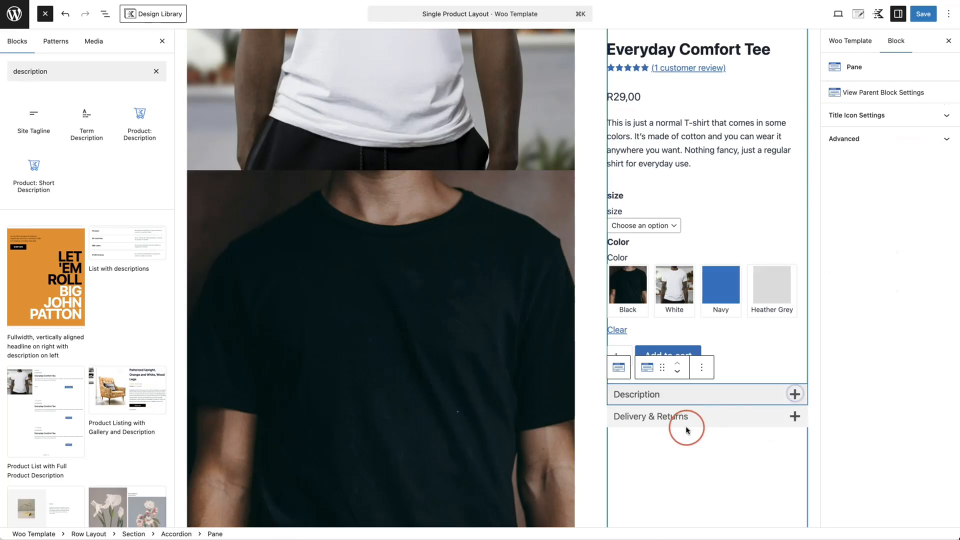
pyautogui.click(768, 417)
pyautogui.click(714, 449)
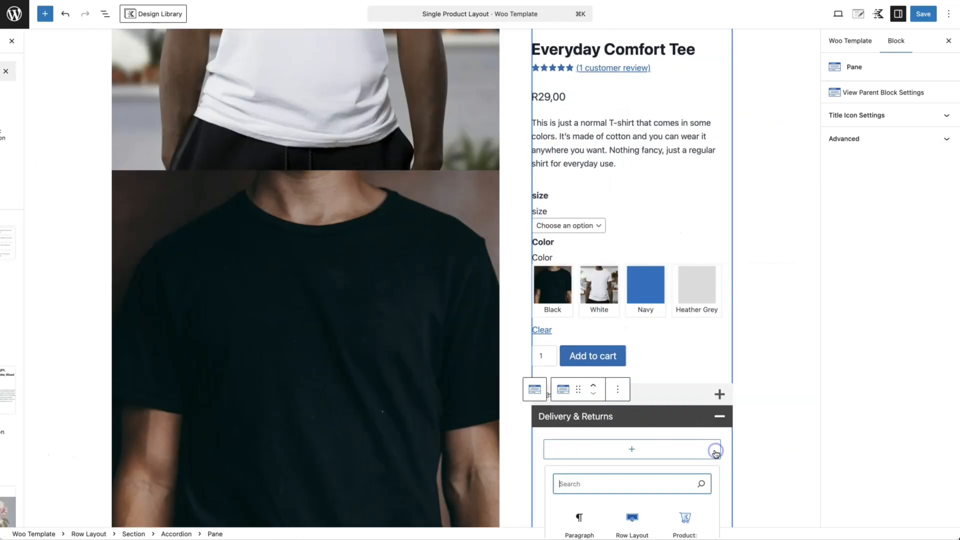
pyautogui.write('text')
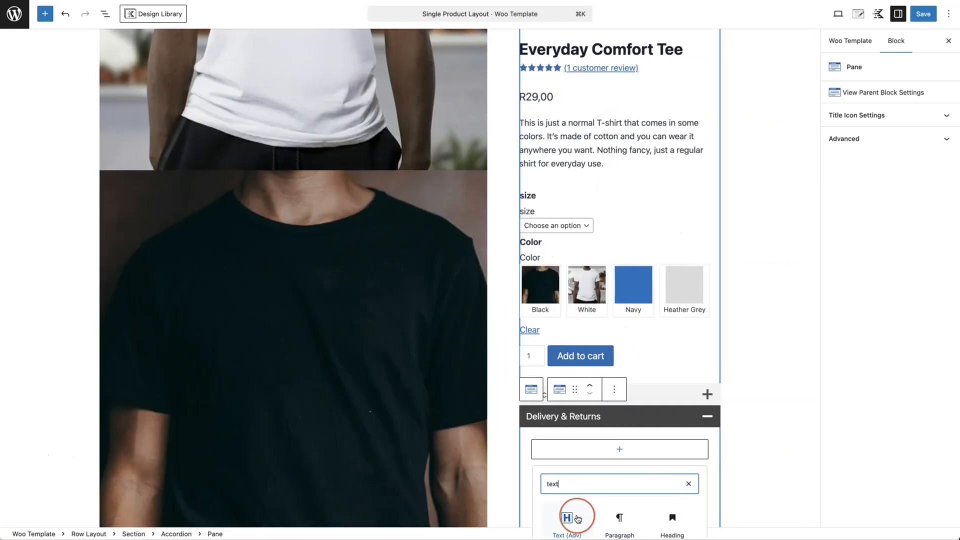
pyautogui.click(578, 518)
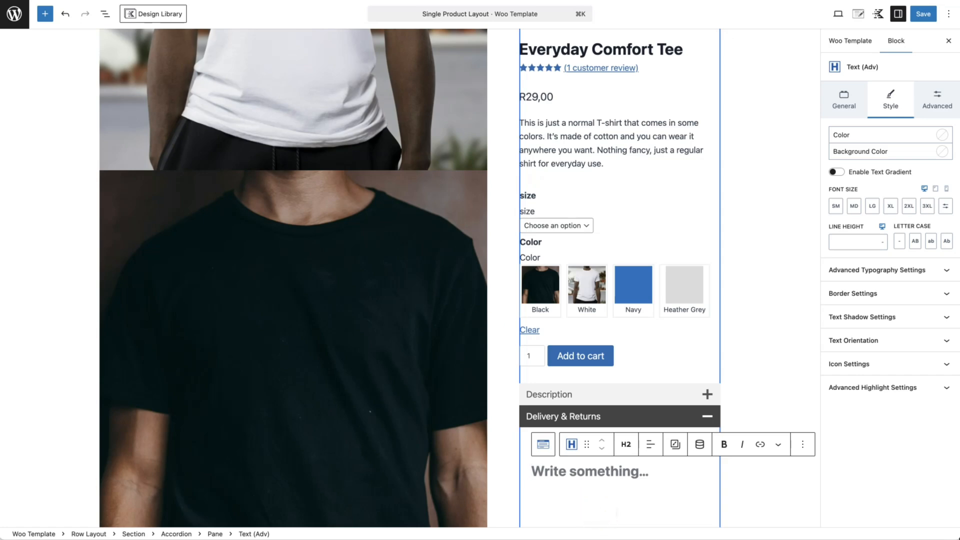
# Change the new text block from a heading to a paragraph and paste the copied delivery information into it.
pyautogui.click(626, 444)
pyautogui.click(652, 359)
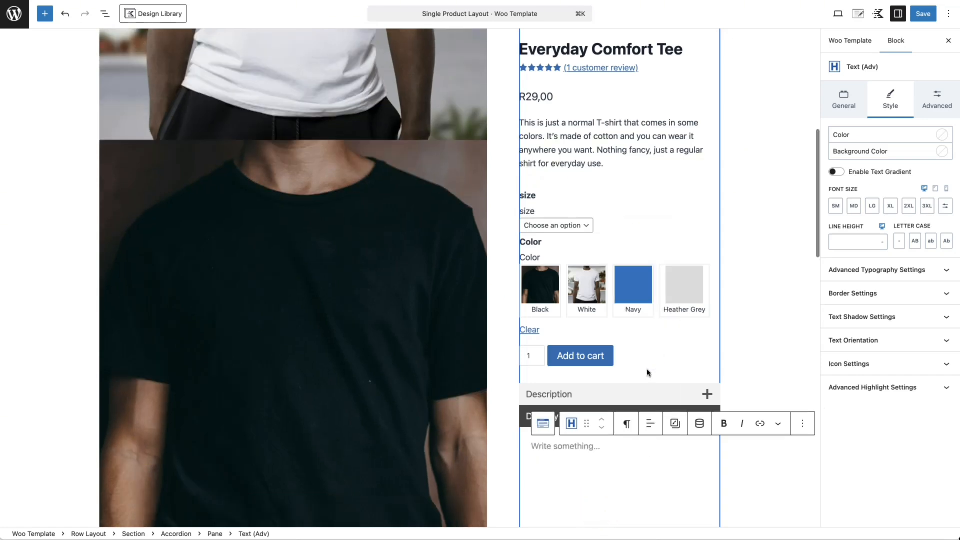
pyautogui.press('super+v')
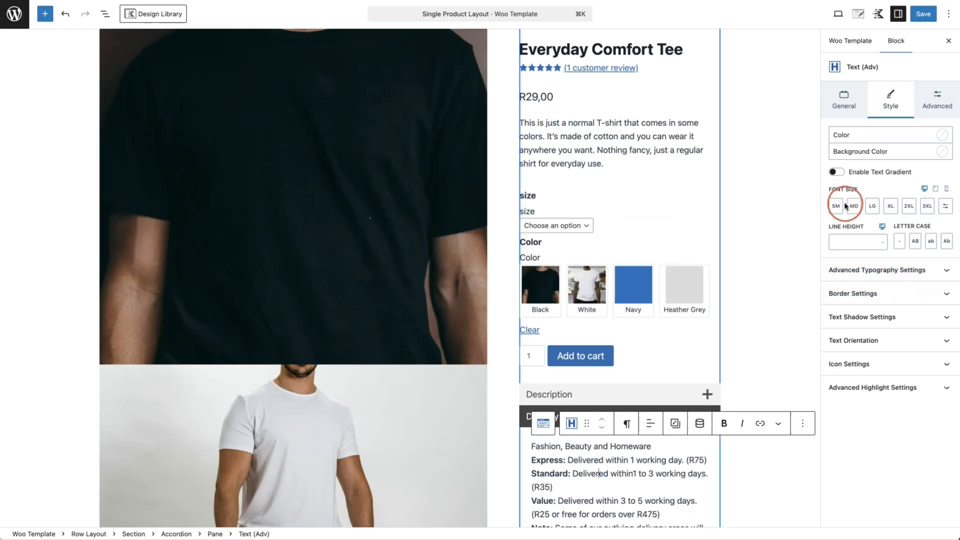
# Set the delivery text's font size to 14 px.
pyautogui.click(946, 206)
pyautogui.click(907, 209)
pyautogui.write('1')
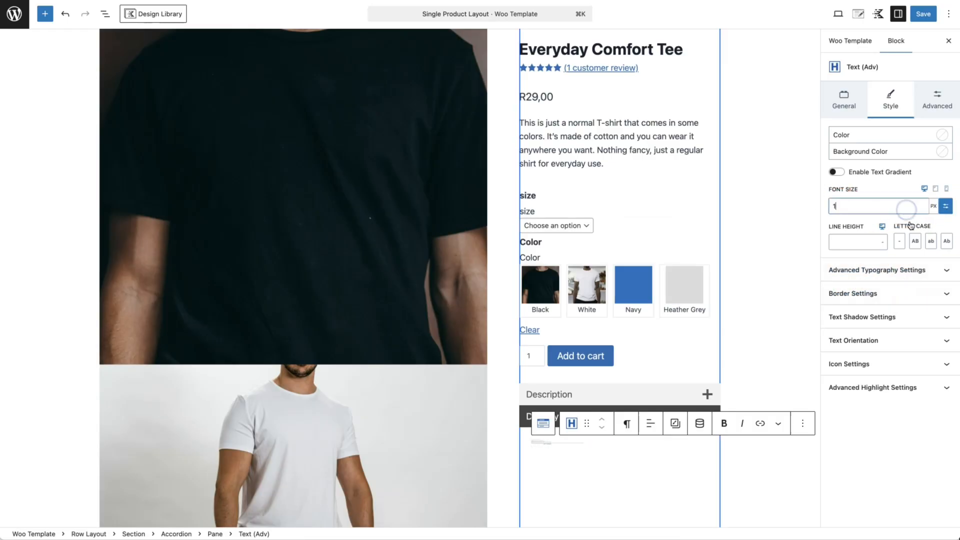
pyautogui.write('4')
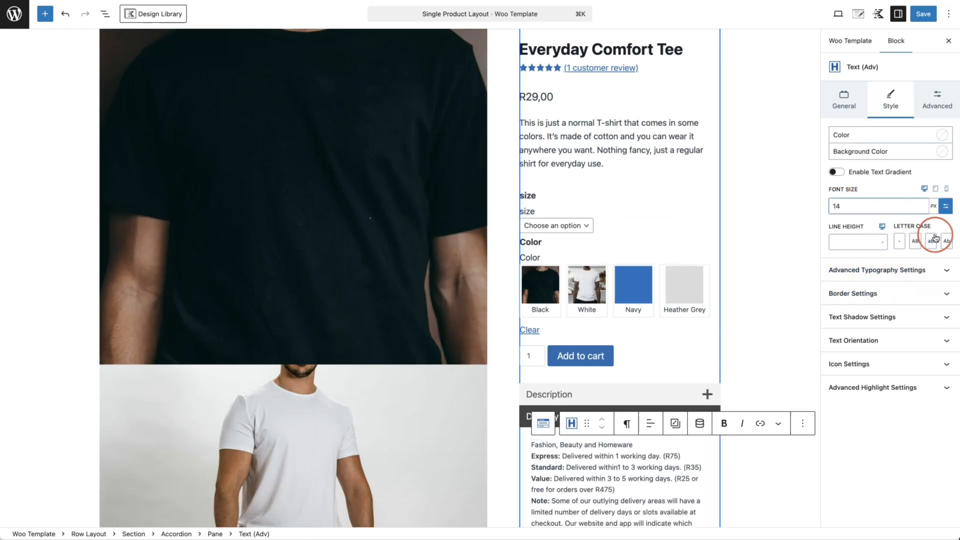
# Set the accordion's Pane Space Between to 10 and save the template.
pyautogui.click(556, 394)
pyautogui.click(170, 535)
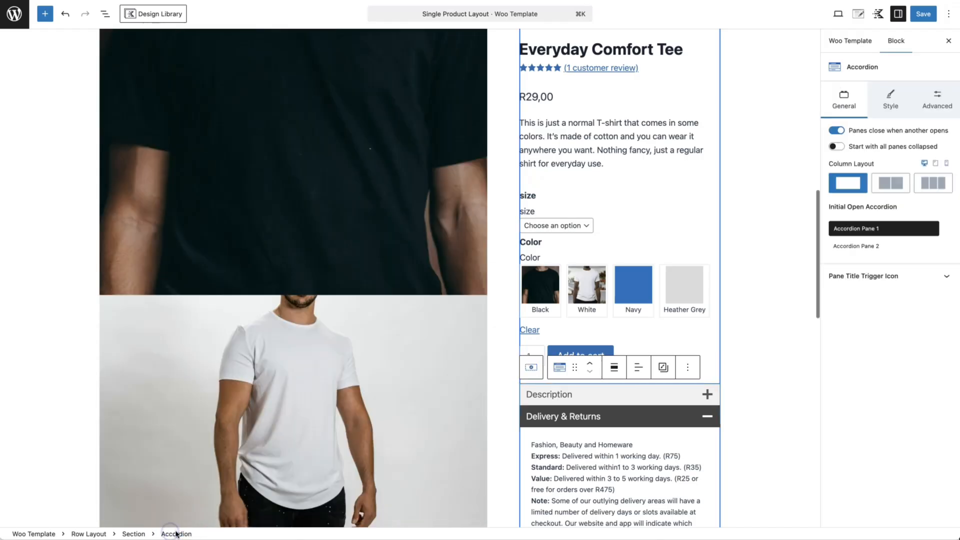
pyautogui.click(924, 114)
pyautogui.click(925, 212)
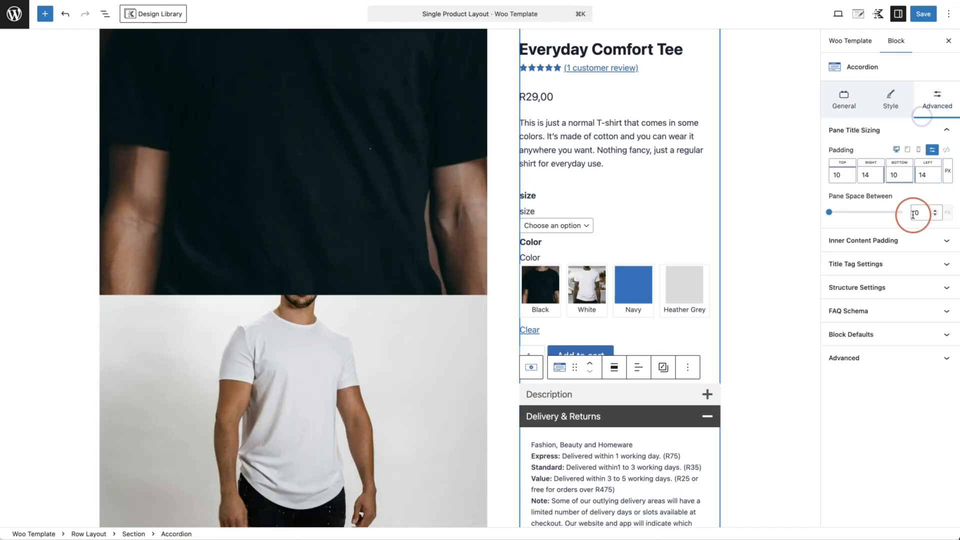
pyautogui.write('10')
pyautogui.click(923, 14)
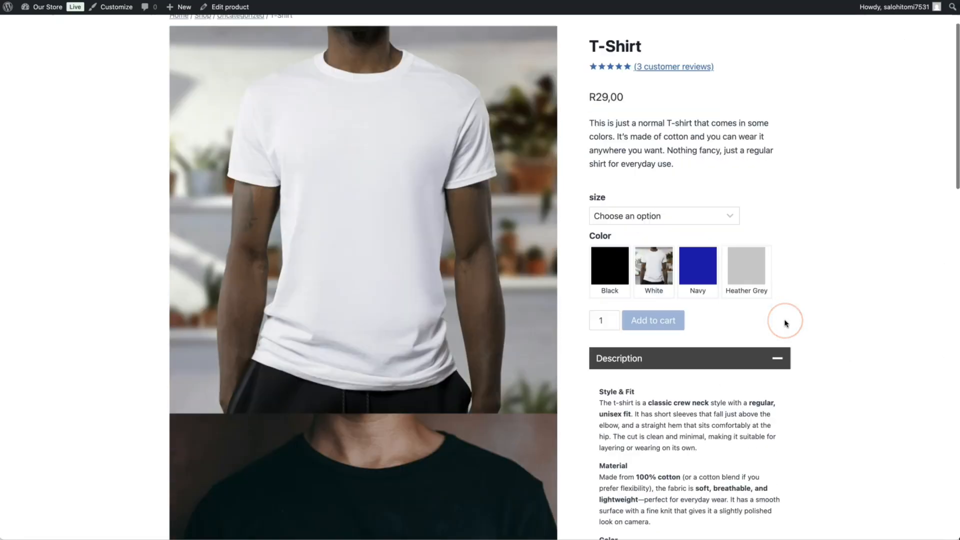
# On the T-Shirt store page, examine how the details column sticks while scrolling and how both accordion panes expand and collapse.
pyautogui.scroll(-5, 786, 322)
pyautogui.click(792, 383)
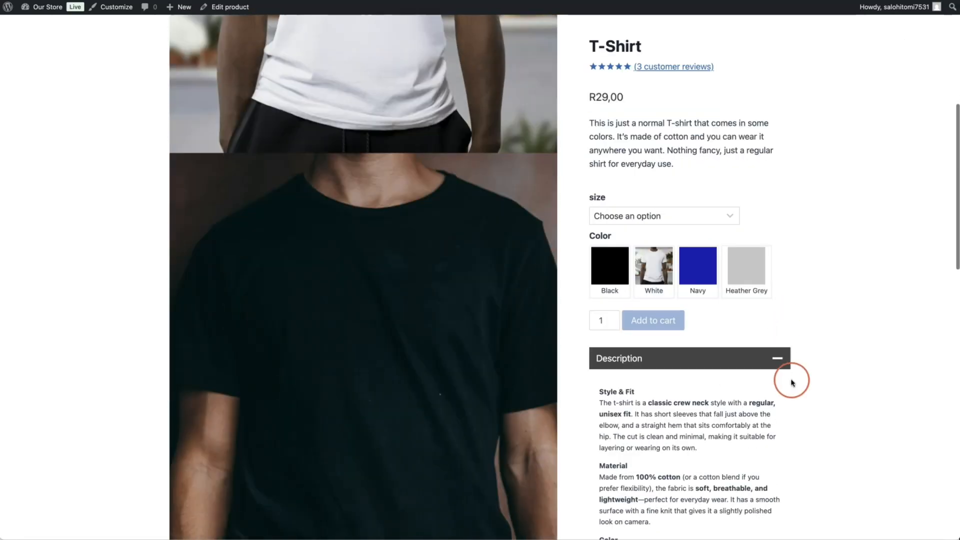
pyautogui.scroll(-3, 715, 380)
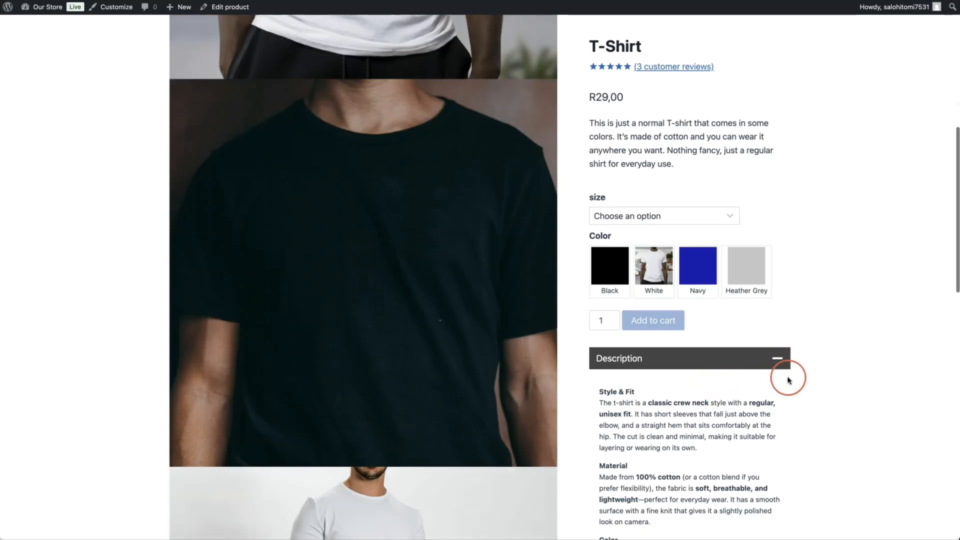
pyautogui.click(777, 358)
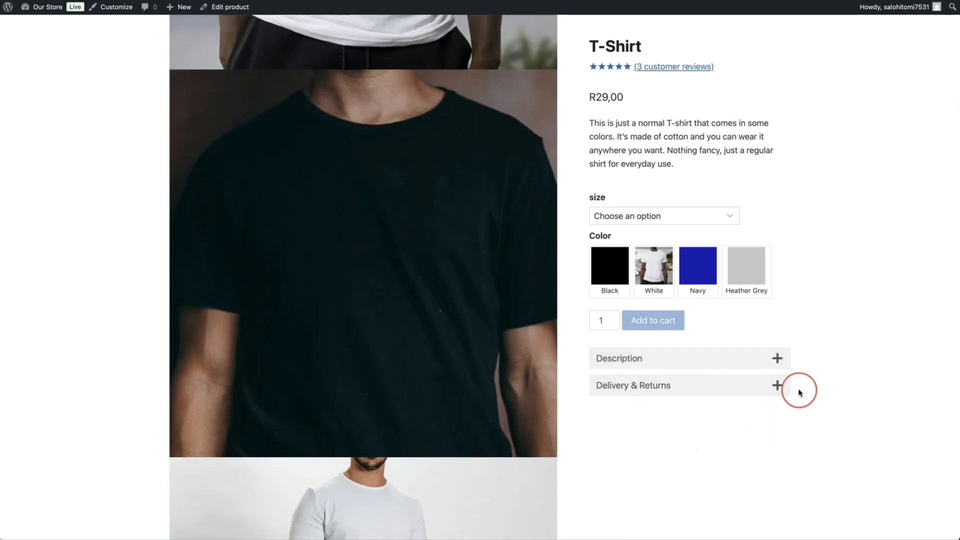
pyautogui.click(774, 363)
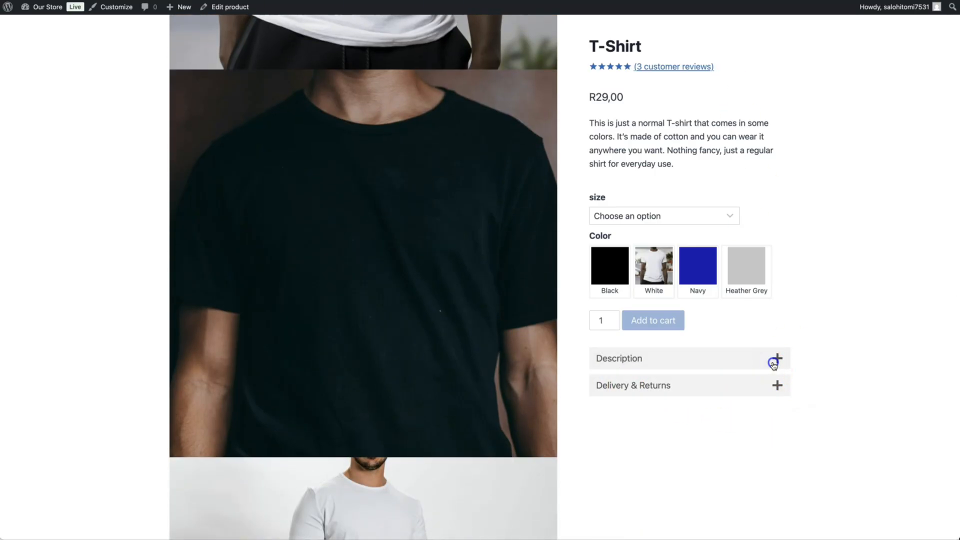
pyautogui.scroll(-8, 687, 402)
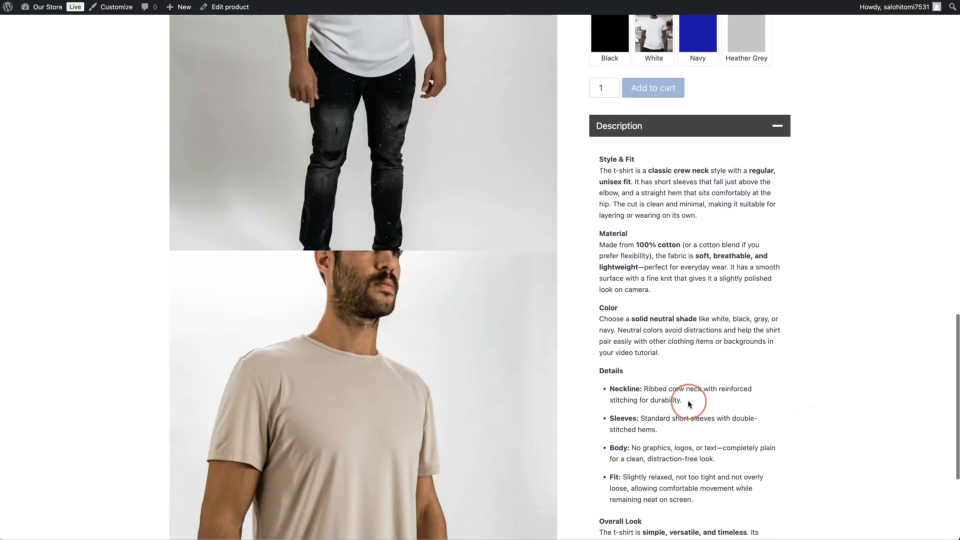
pyautogui.scroll(-5, 689, 402)
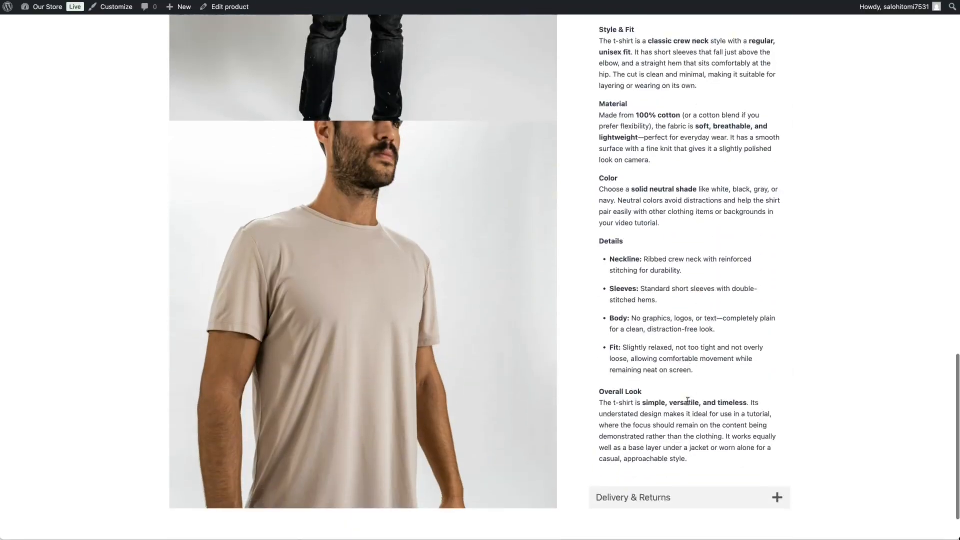
pyautogui.click(781, 435)
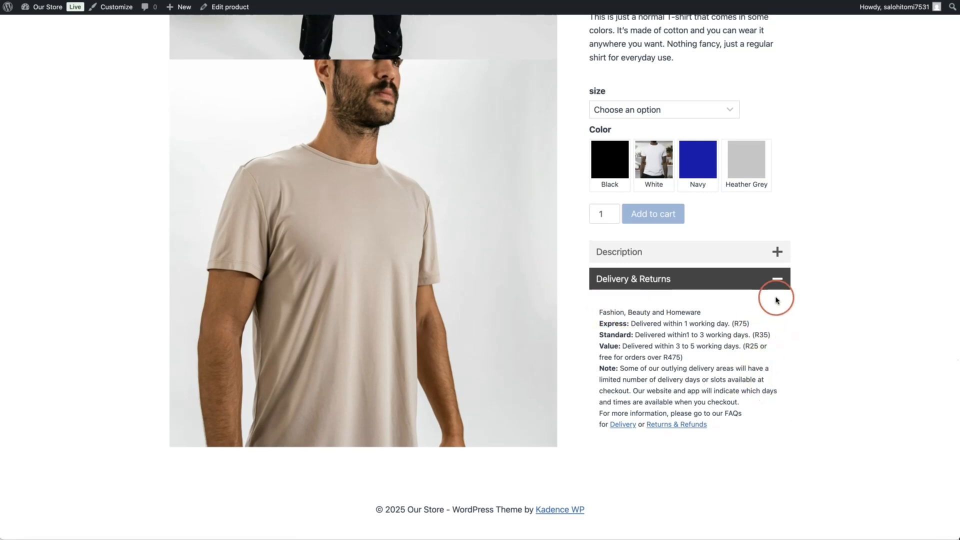
pyautogui.click(776, 279)
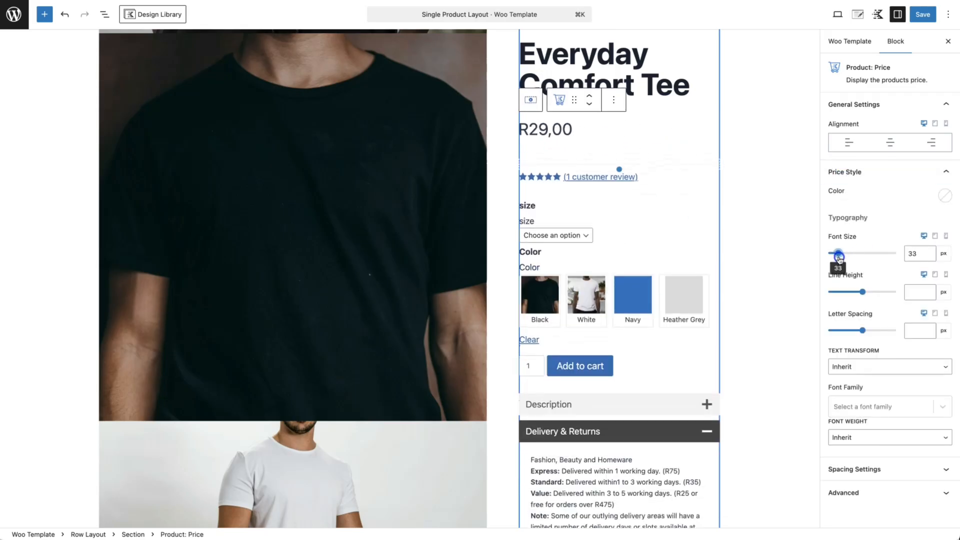
# Back in the template editor, enlarge the Product: Rating text, view the Add to cart block's button styling options, and save the template.
pyautogui.click(583, 172)
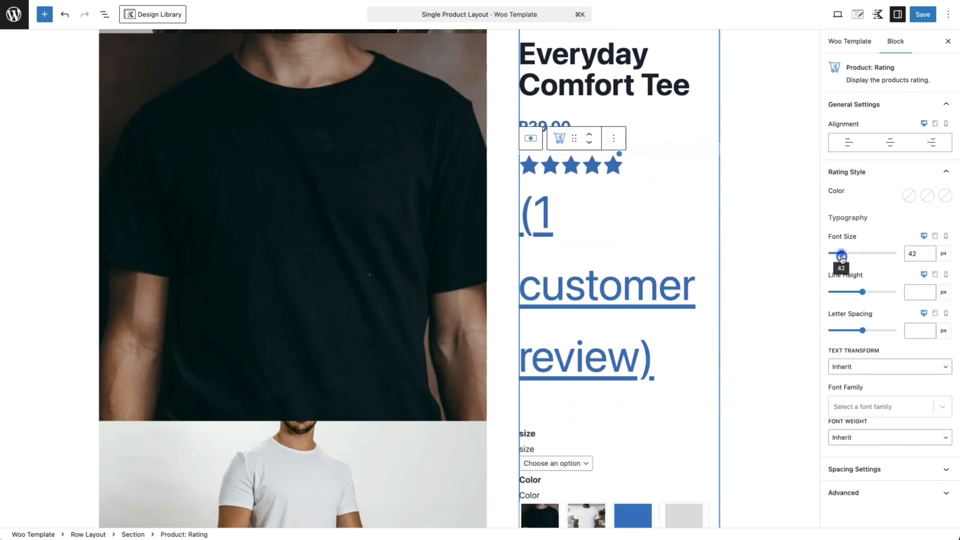
pyautogui.click(883, 458)
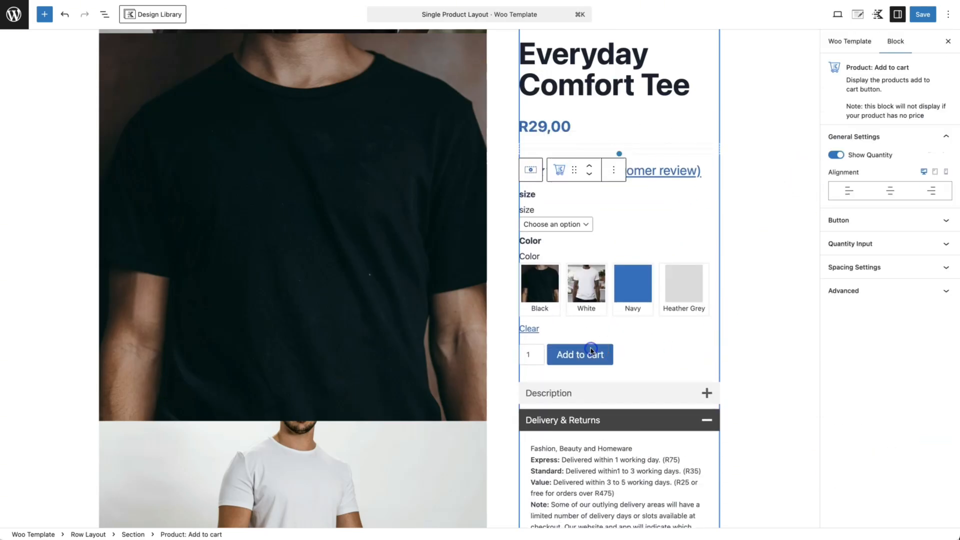
pyautogui.click(866, 220)
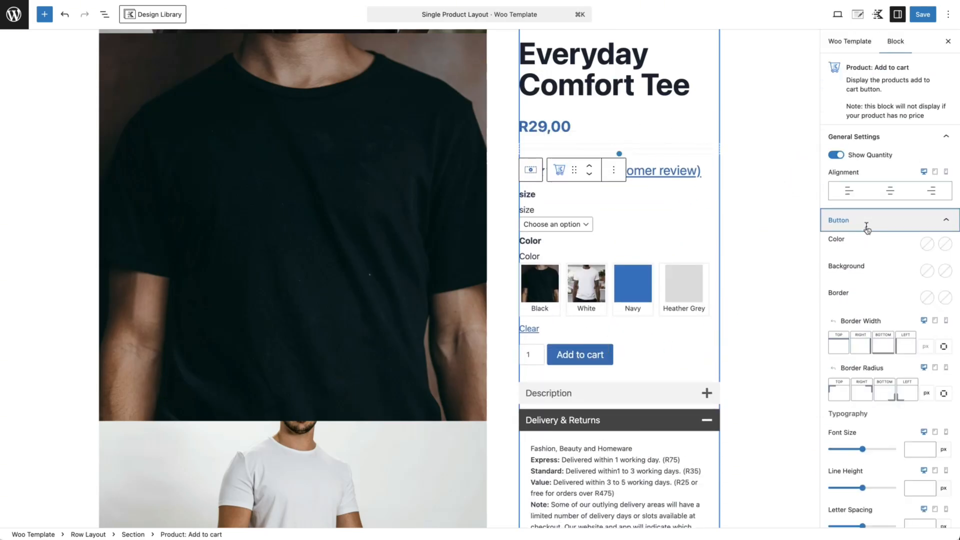
pyautogui.scroll(-5, 891, 300)
pyautogui.click(917, 15)
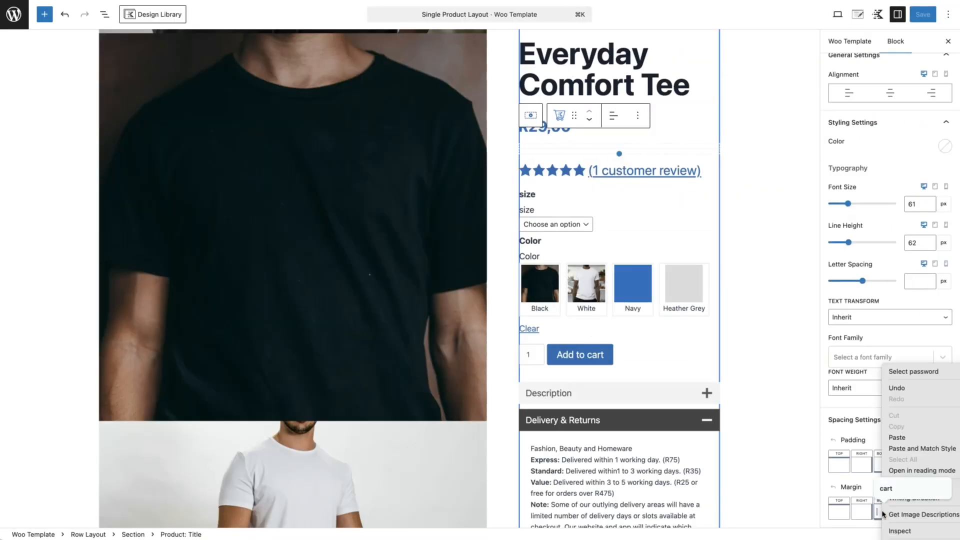
# Set the Product: Rating block's font size to 20 px and save the template.
pyautogui.click(875, 512)
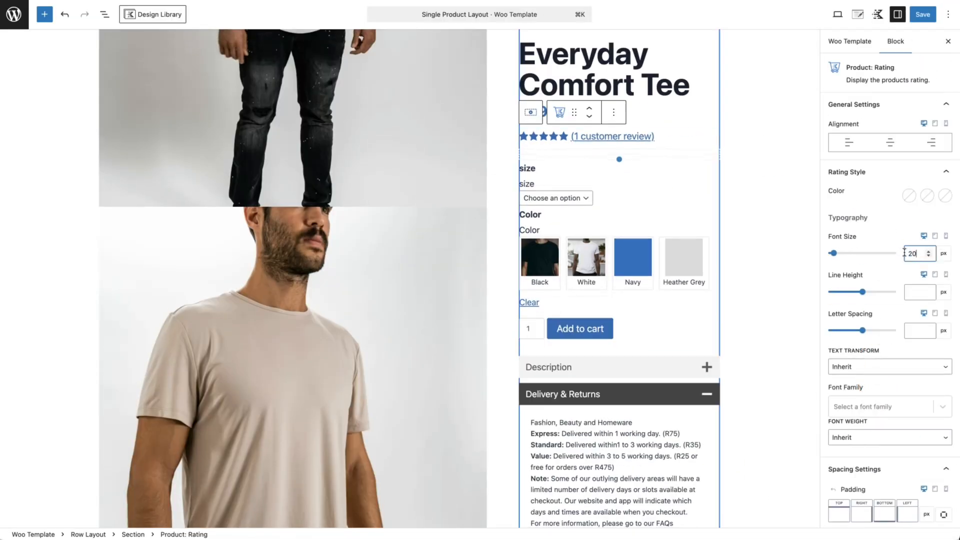
pyautogui.hotkey('ctrl', 's')
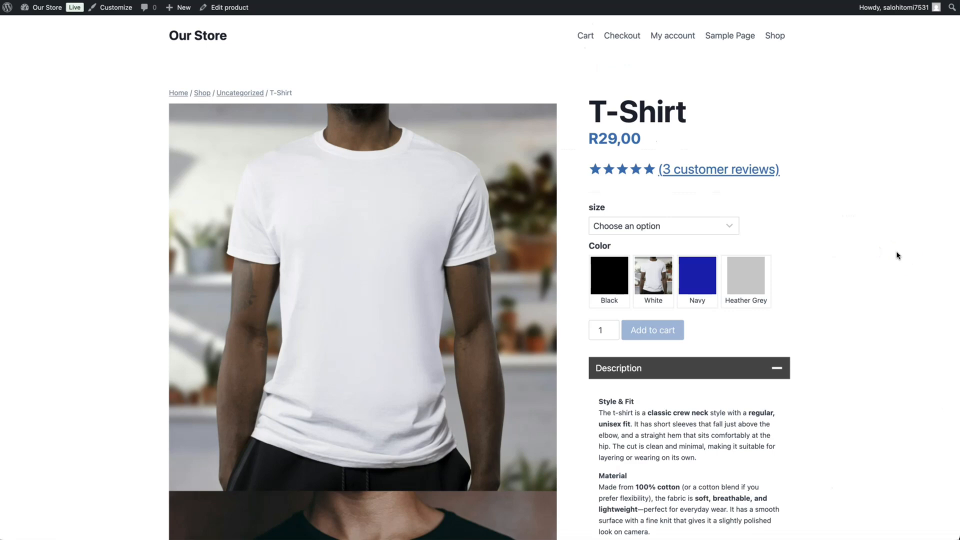
# Test the restyled T-Shirt store page by choosing size small and color Black and toggling the Description pane.
pyautogui.click(779, 369)
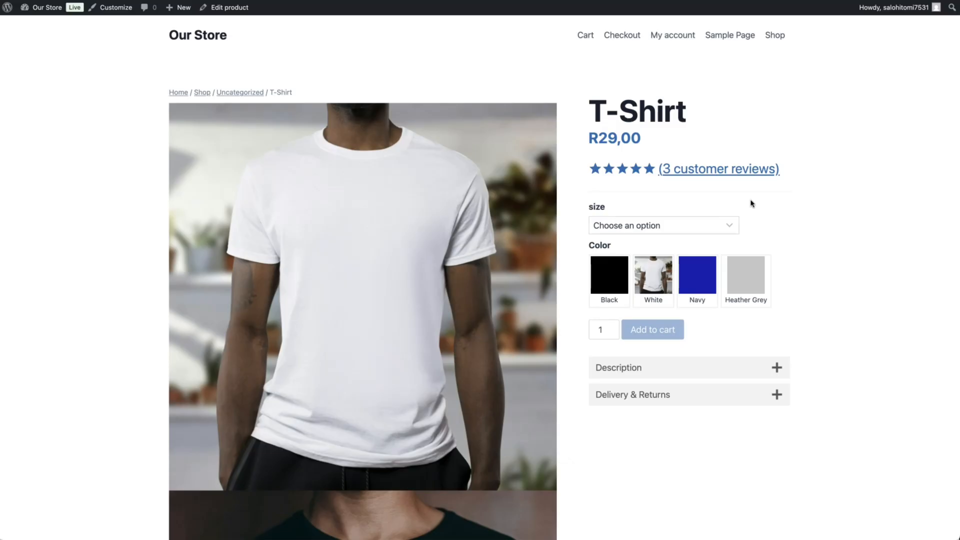
pyautogui.click(732, 216)
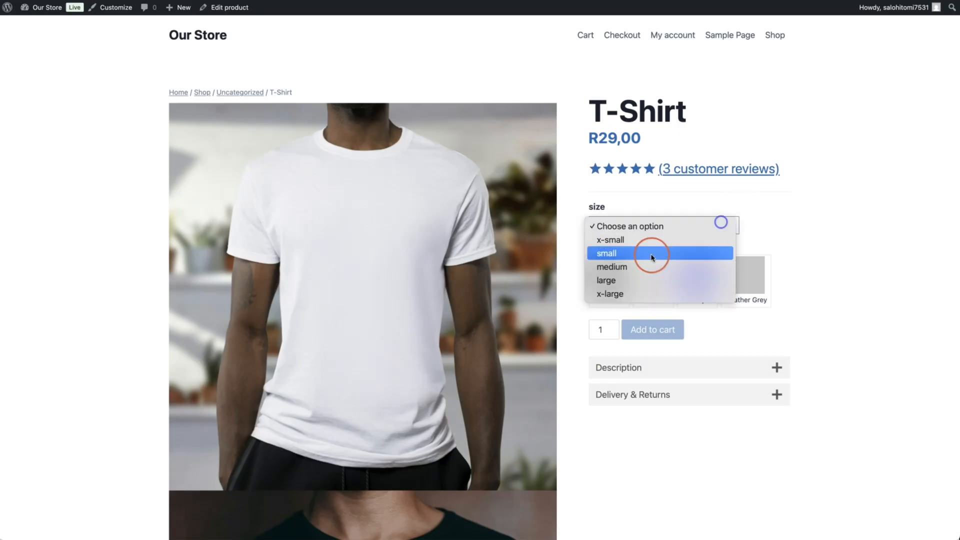
pyautogui.click(647, 253)
pyautogui.click(608, 280)
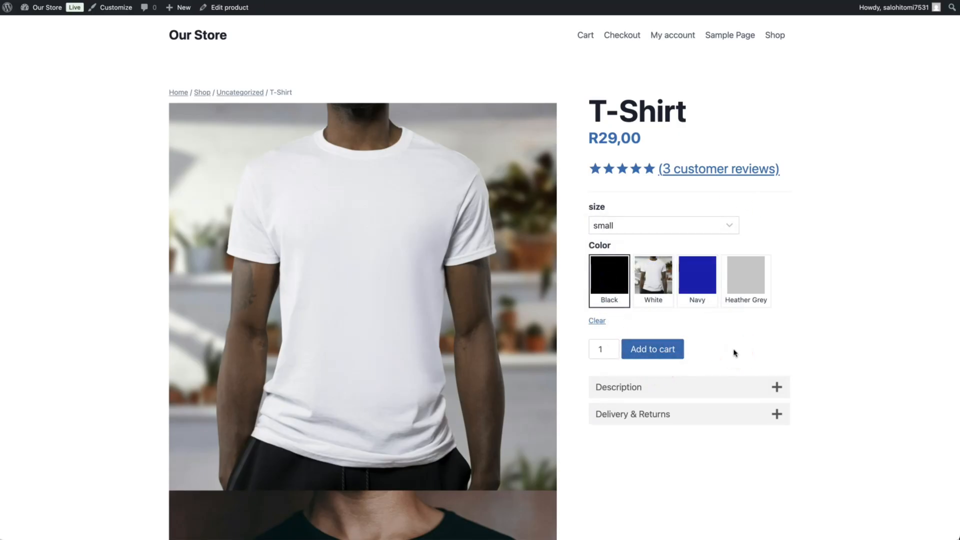
pyautogui.click(776, 388)
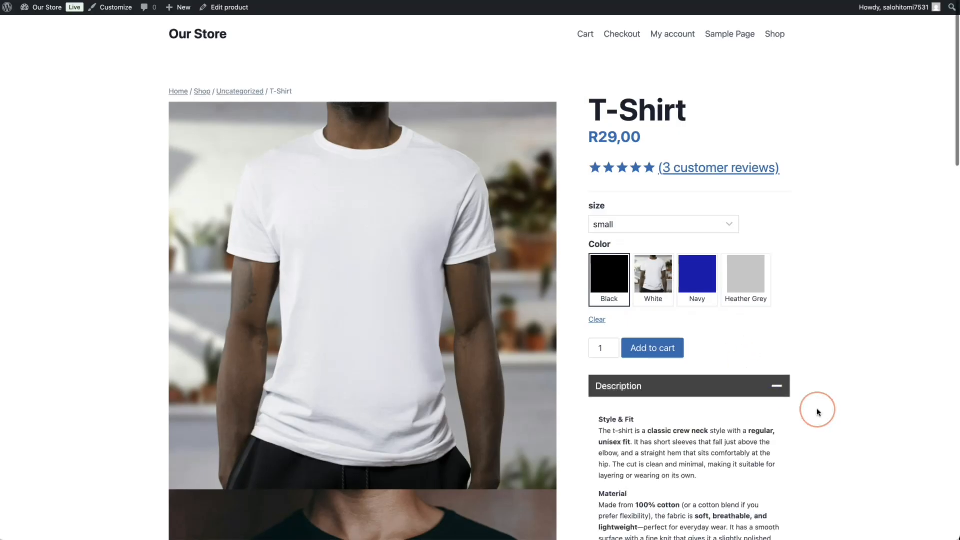
# Examine how the details column with its expanded Description pane behaves while scrolling past the gallery on the T-Shirt store page.
pyautogui.scroll(-1, 819, 411)
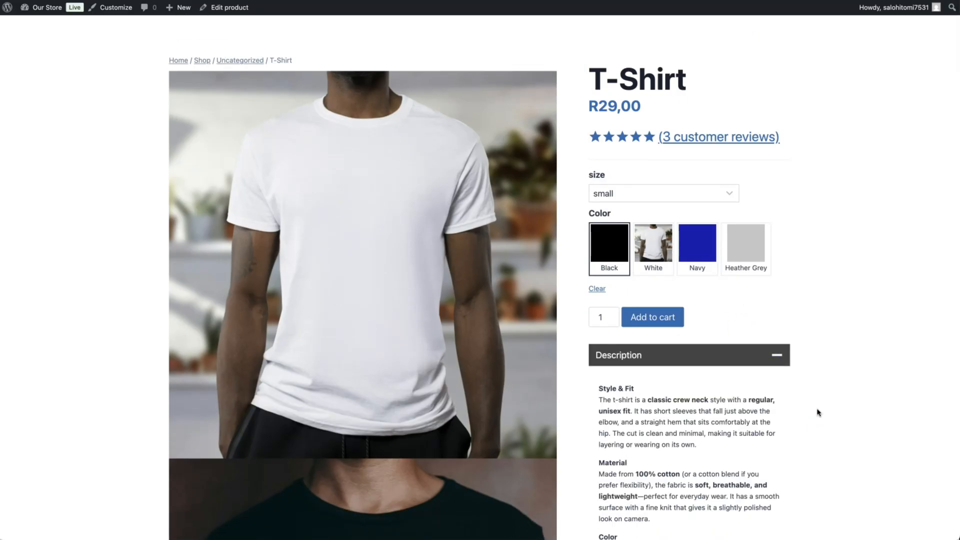
pyautogui.scroll(-10, 819, 411)
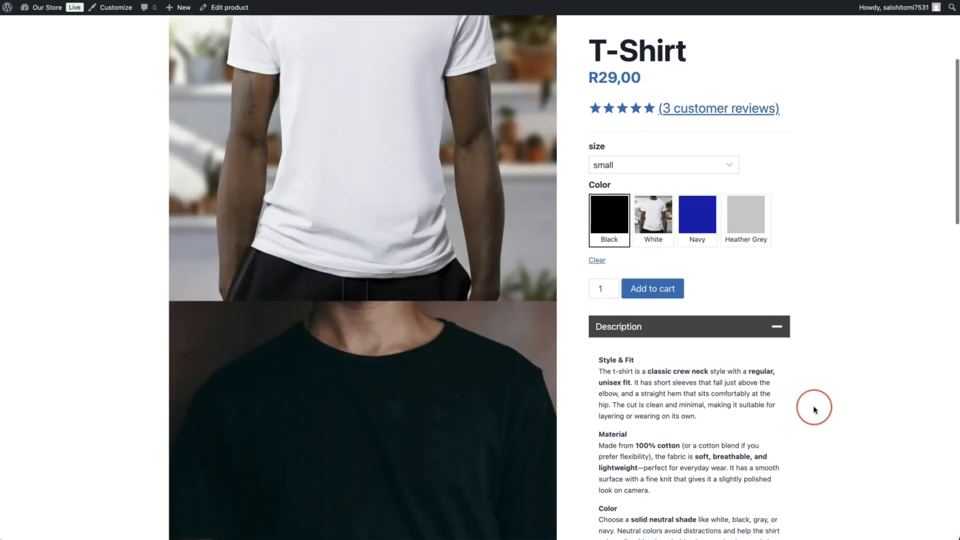
pyautogui.scroll(-10, 814, 411)
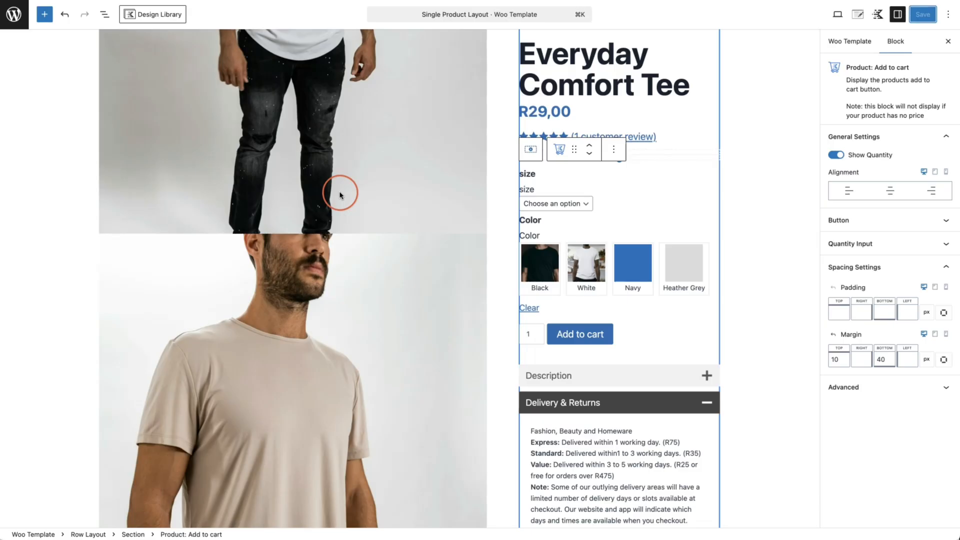
# Back in the template editor, add a Row Layout block below the gallery and details row and set it to full width.
pyautogui.scroll(-5, 337, 193)
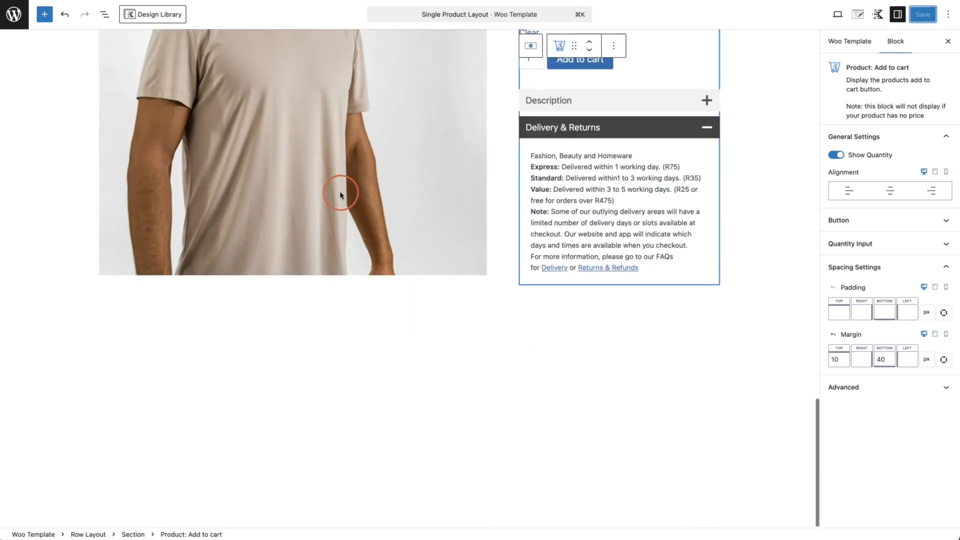
pyautogui.click(315, 299)
pyautogui.click(315, 299)
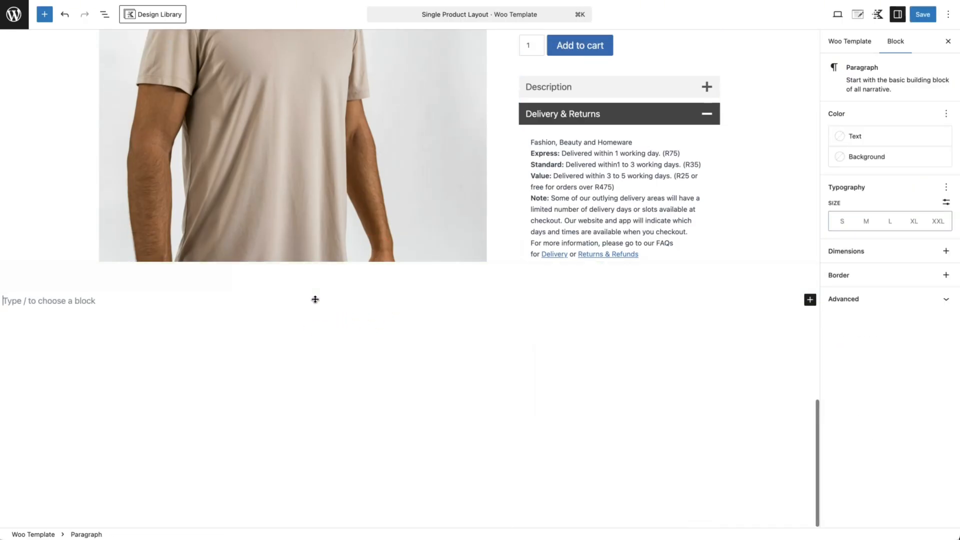
pyautogui.write('/row')
pyautogui.click(49, 150)
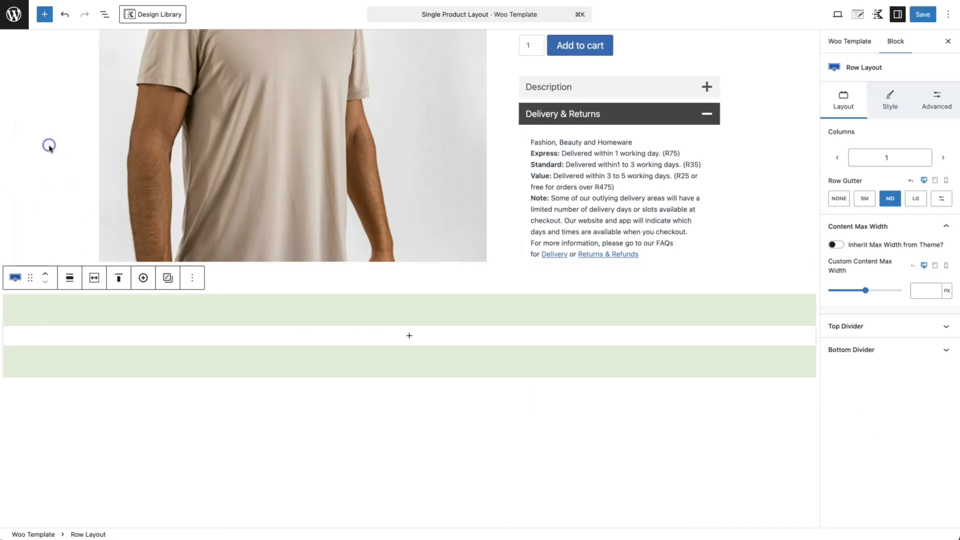
pyautogui.click(71, 278)
pyautogui.click(89, 368)
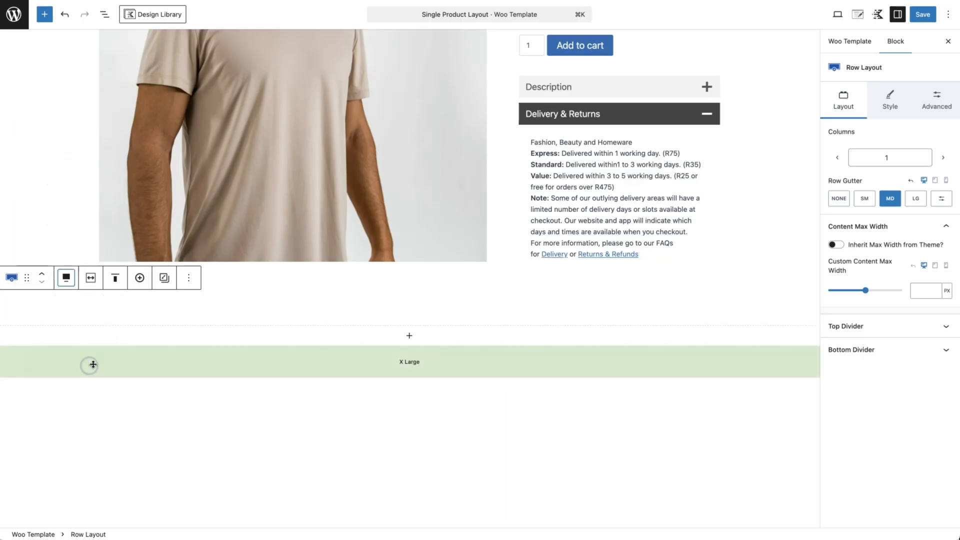
# Give the new row the pale blue-grey palette background and make its content use the theme content inner width.
pyautogui.click(892, 107)
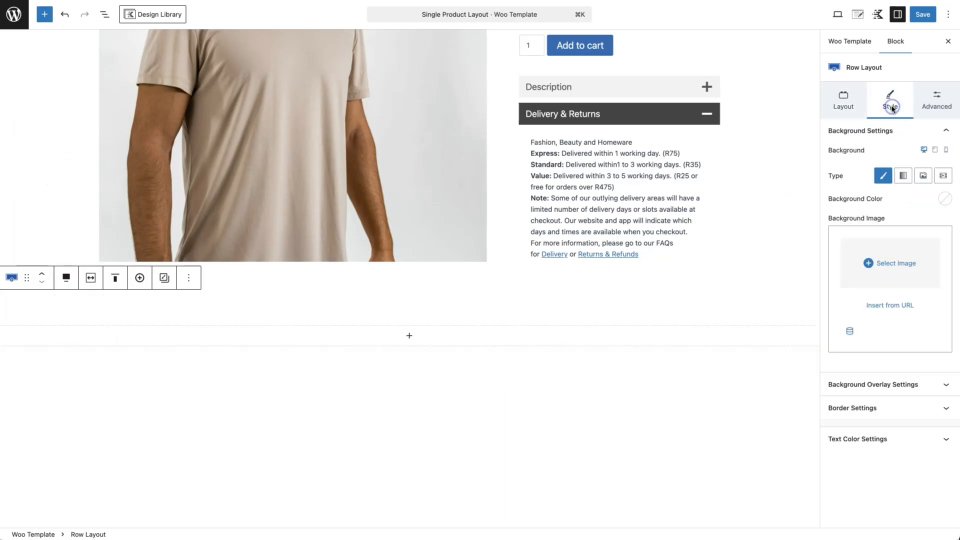
pyautogui.click(945, 199)
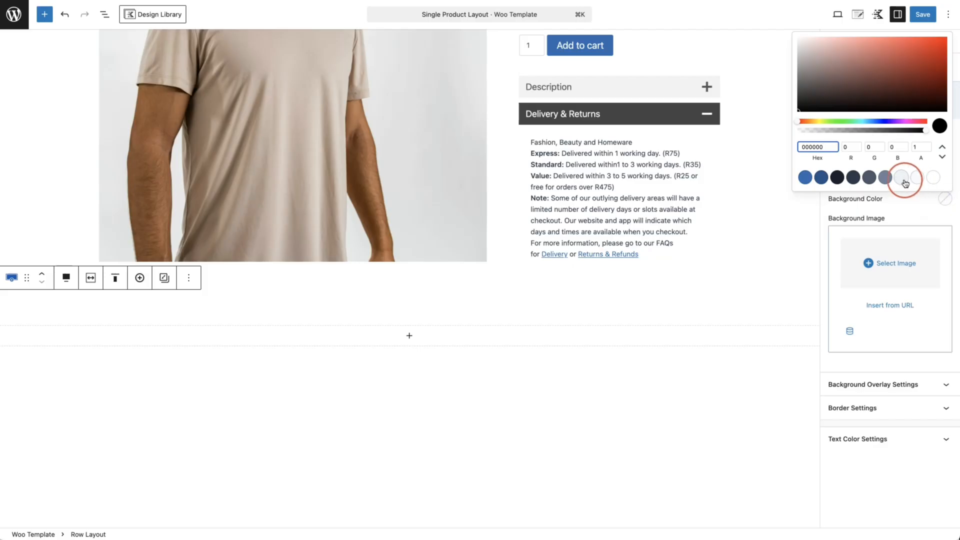
pyautogui.click(902, 178)
pyautogui.click(897, 218)
pyautogui.click(161, 319)
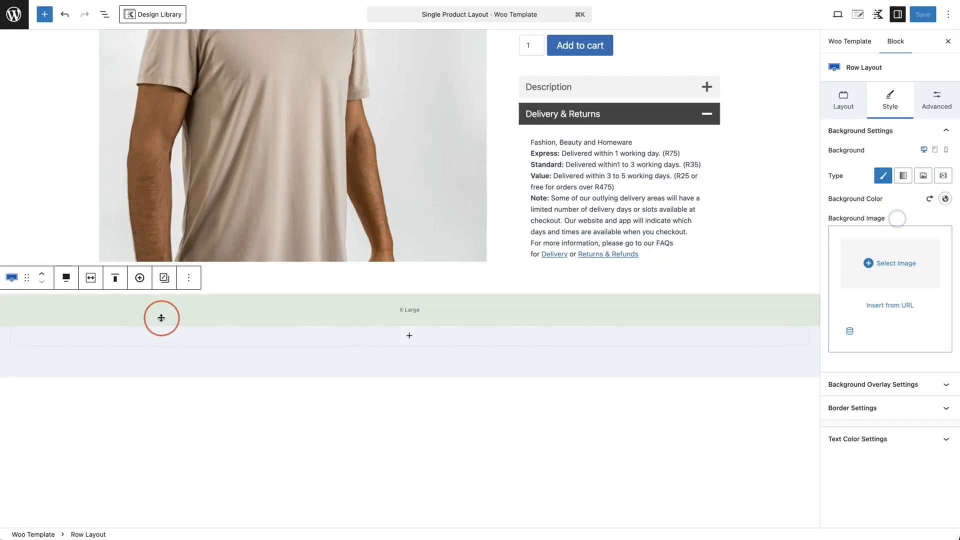
pyautogui.click(90, 278)
pyautogui.click(31, 305)
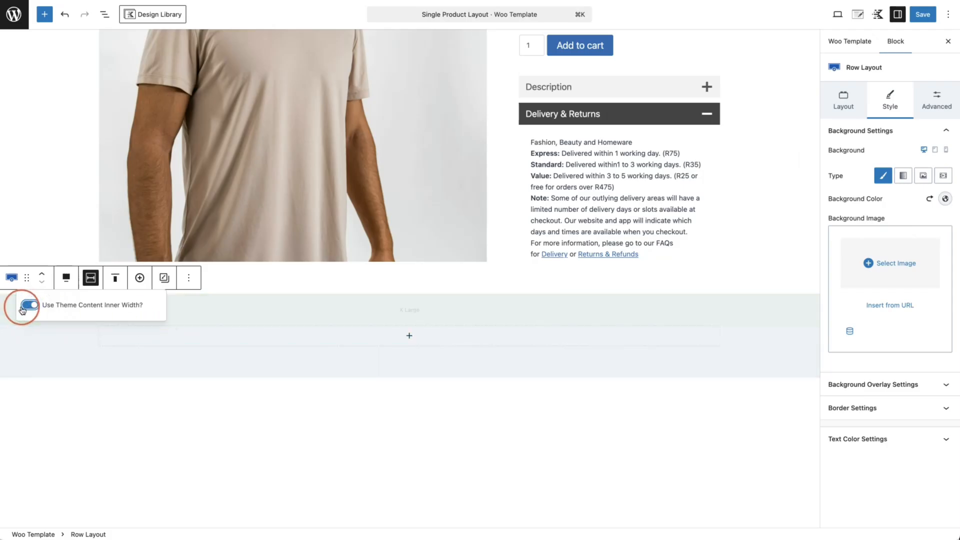
pyautogui.click(349, 356)
# Add a Text (Adv) heading reading "What our Customers say about this product" inside the shaded row and center it.
pyautogui.click(408, 336)
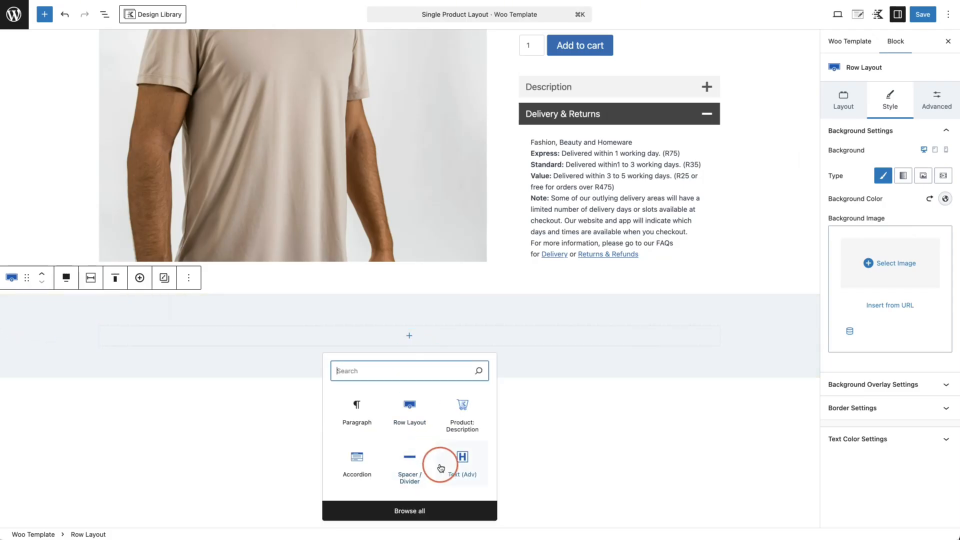
pyautogui.click(462, 462)
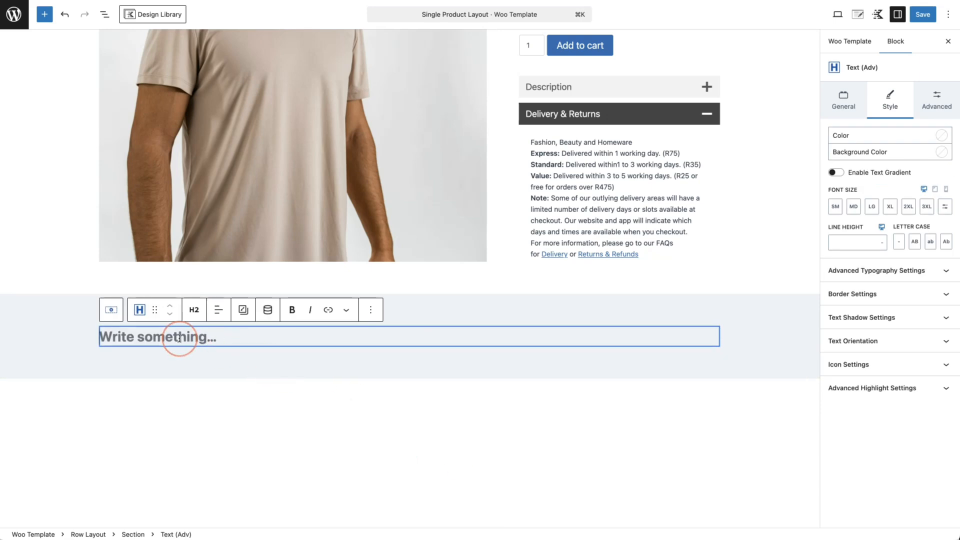
pyautogui.scroll(-1, 179, 338)
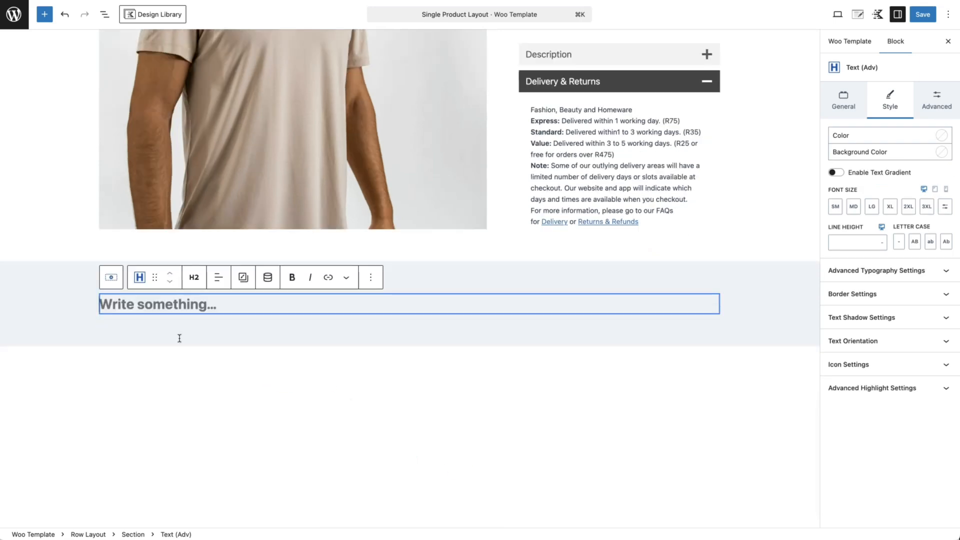
pyautogui.write('What our Customers say about this product')
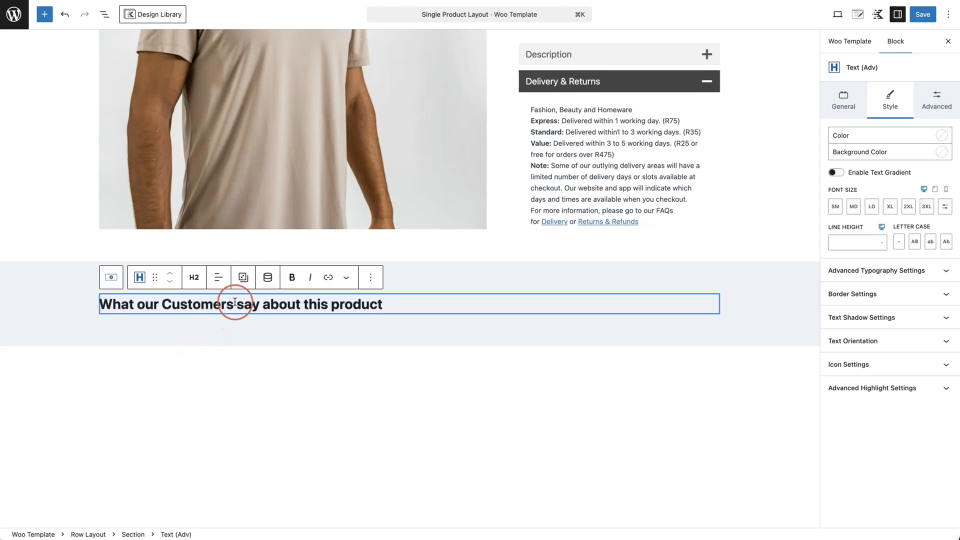
pyautogui.click(218, 278)
pyautogui.click(245, 327)
pyautogui.click(605, 310)
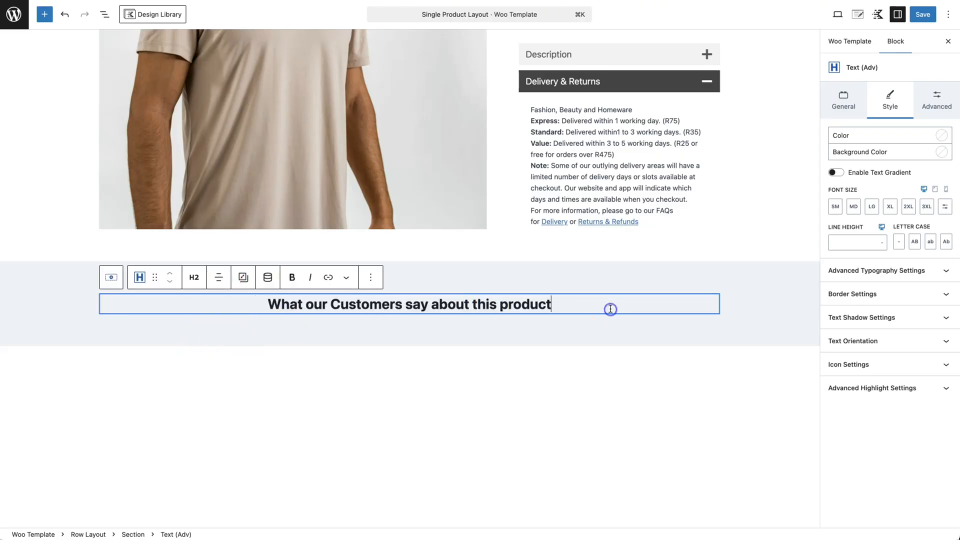
# Insert a Product: Reviews block below the heading, try the single-column layout, and set its layout to Two Column.
pyautogui.press('Return')
pyautogui.write('/r')
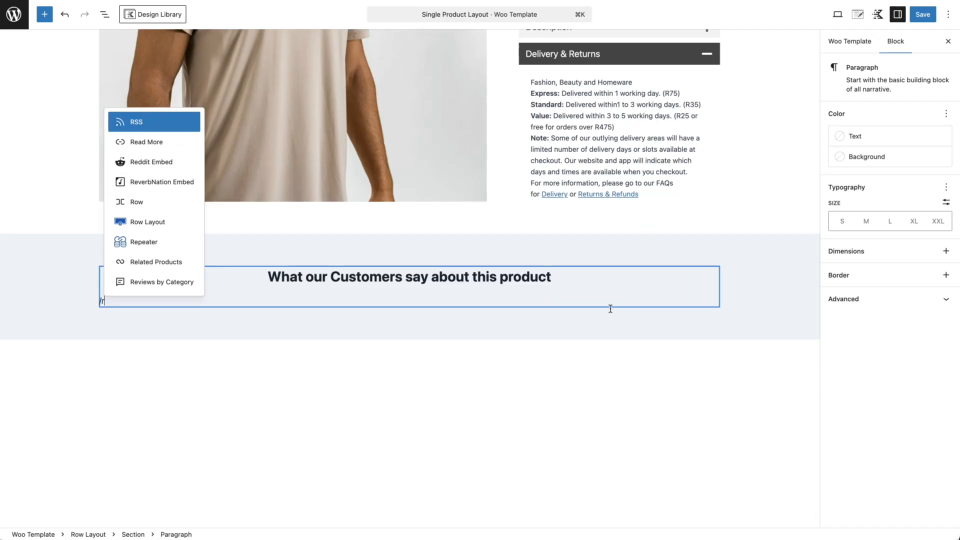
pyautogui.write('eview')
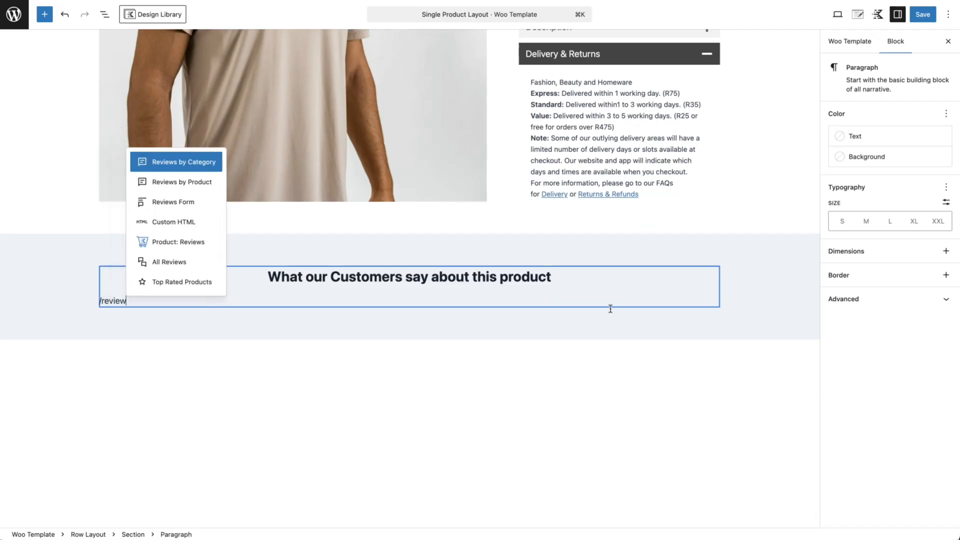
pyautogui.click(170, 245)
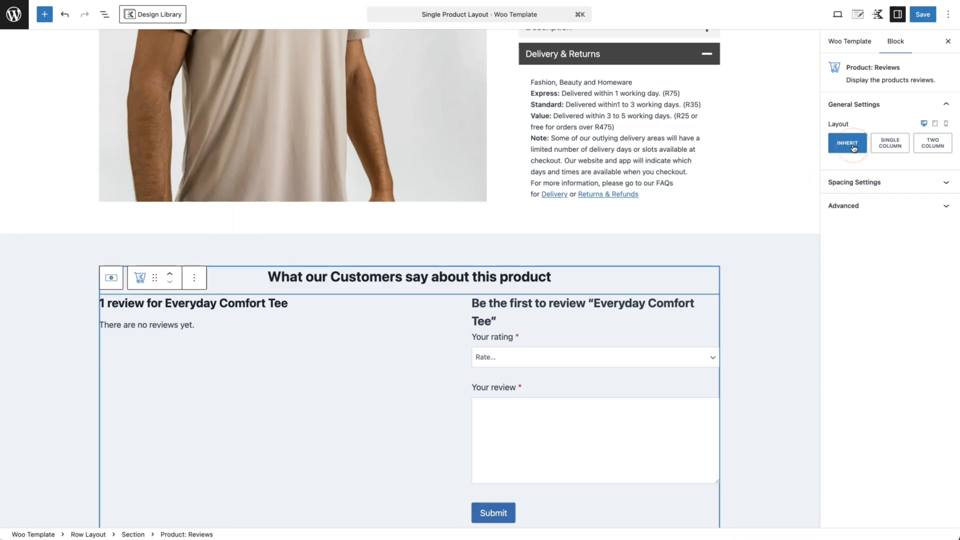
pyautogui.click(886, 146)
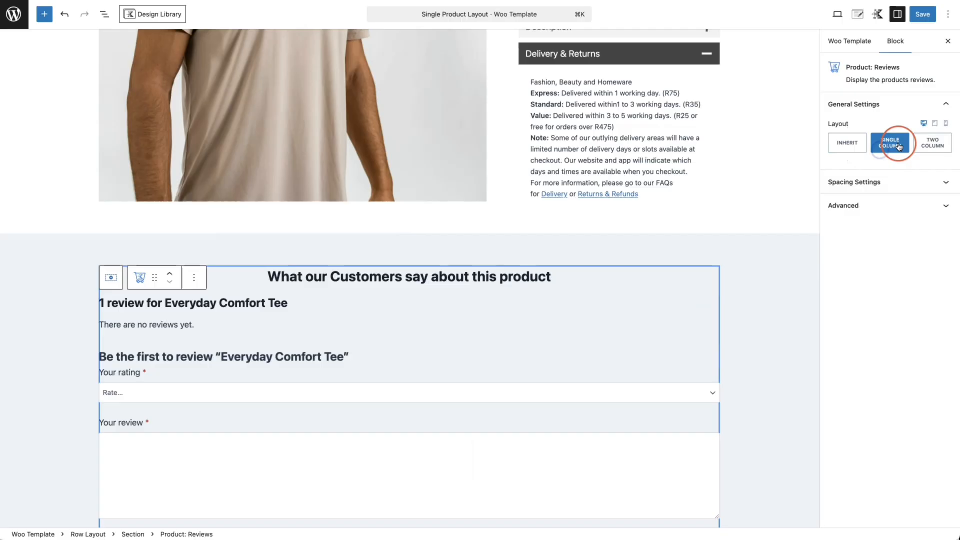
pyautogui.click(925, 149)
pyautogui.scroll(-2, 531, 281)
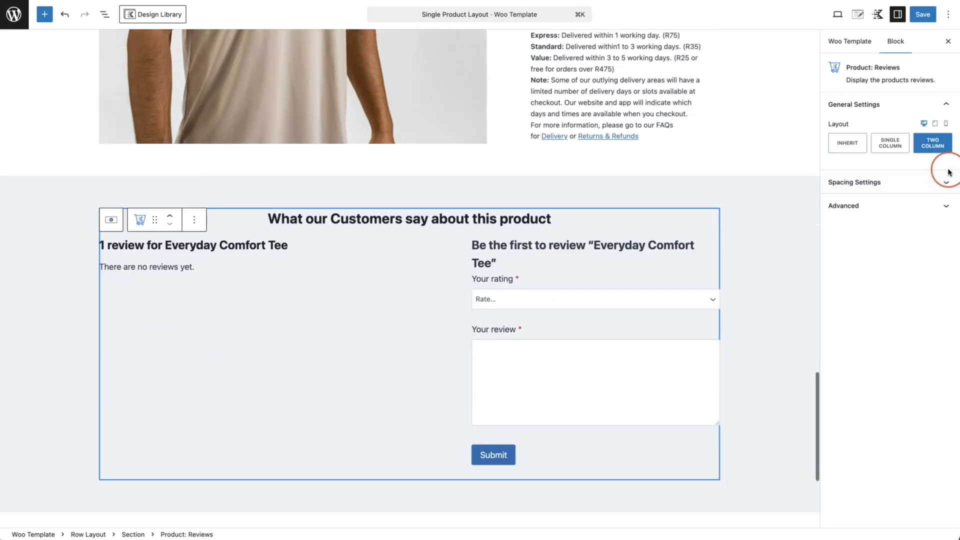
# Set the Product: Reviews block's top margin to 40 px and save the template.
pyautogui.click(939, 177)
pyautogui.click(834, 274)
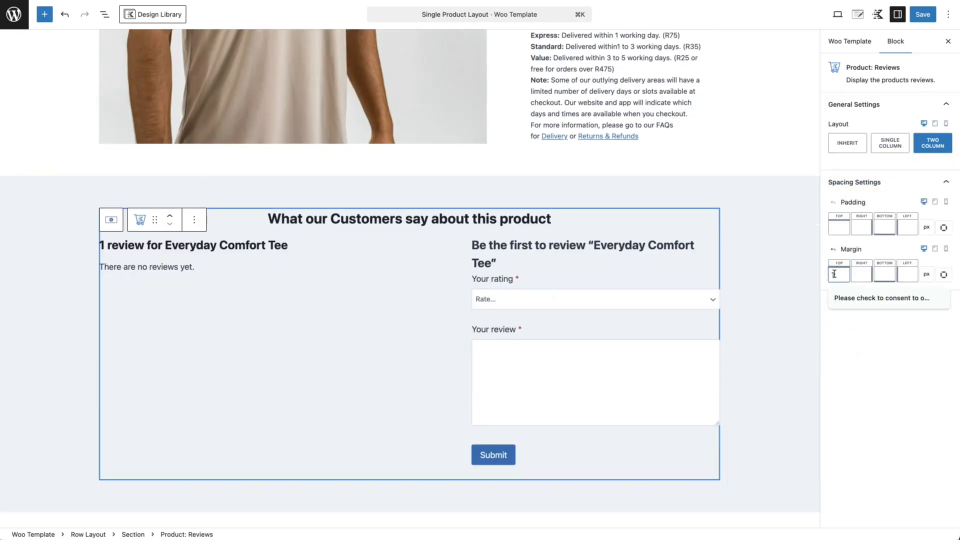
pyautogui.write('40')
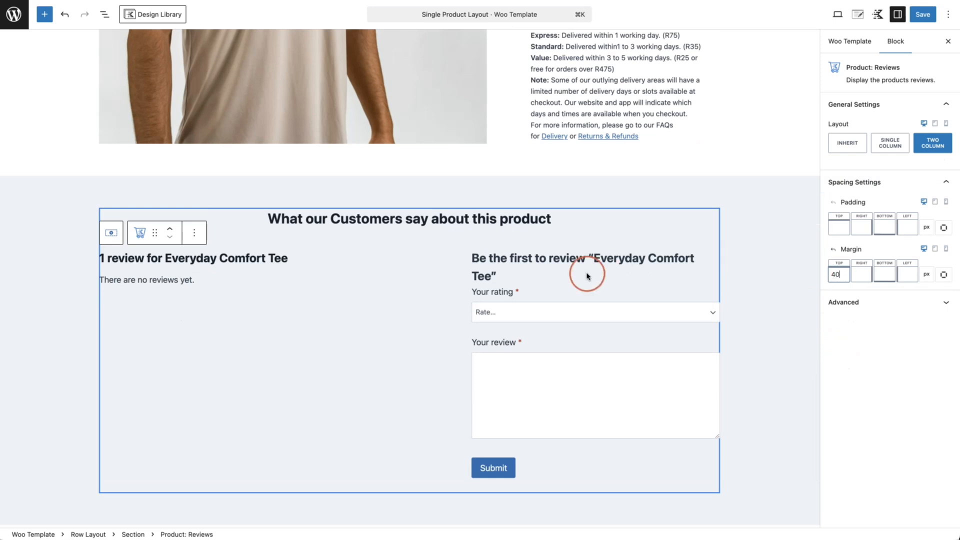
pyautogui.scroll(-2, 582, 272)
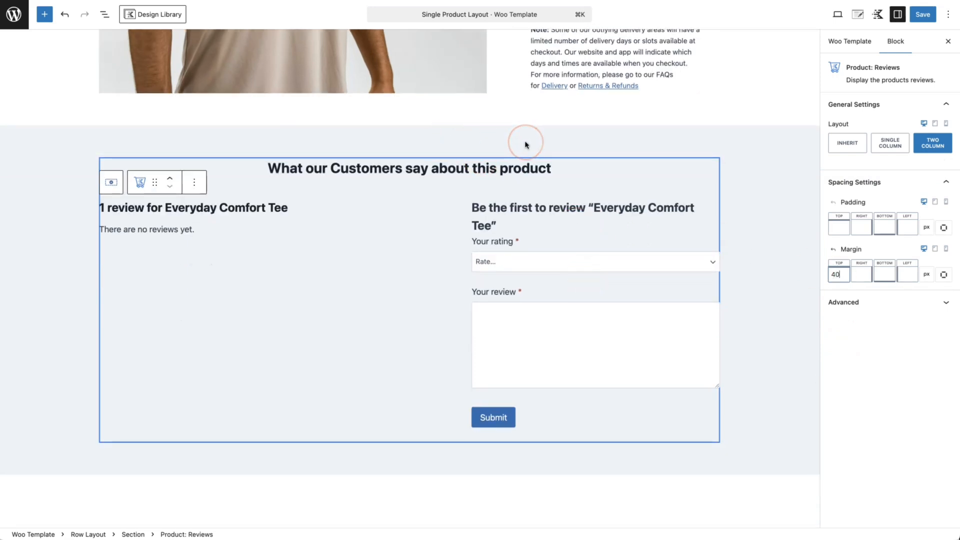
pyautogui.click(923, 15)
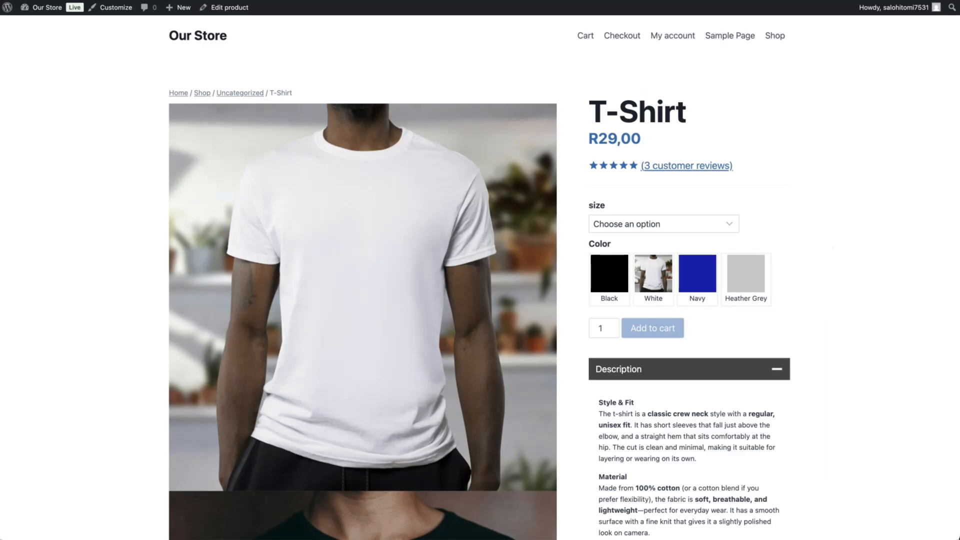
# Reload the T-Shirt store page and scroll down past the gallery to review the updated layout.
pyautogui.press('super+l')
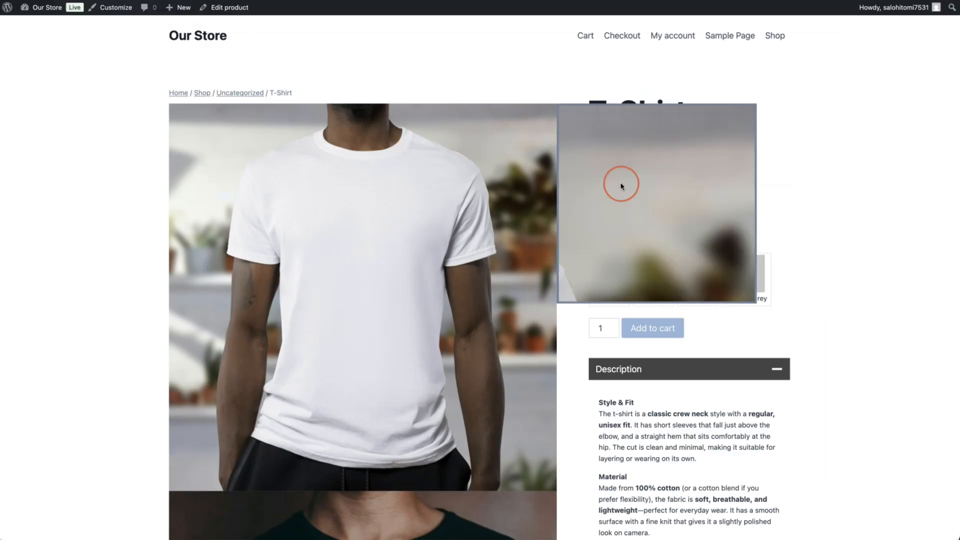
pyautogui.scroll(-2, 840, 332)
pyautogui.scroll(-10, 807, 334)
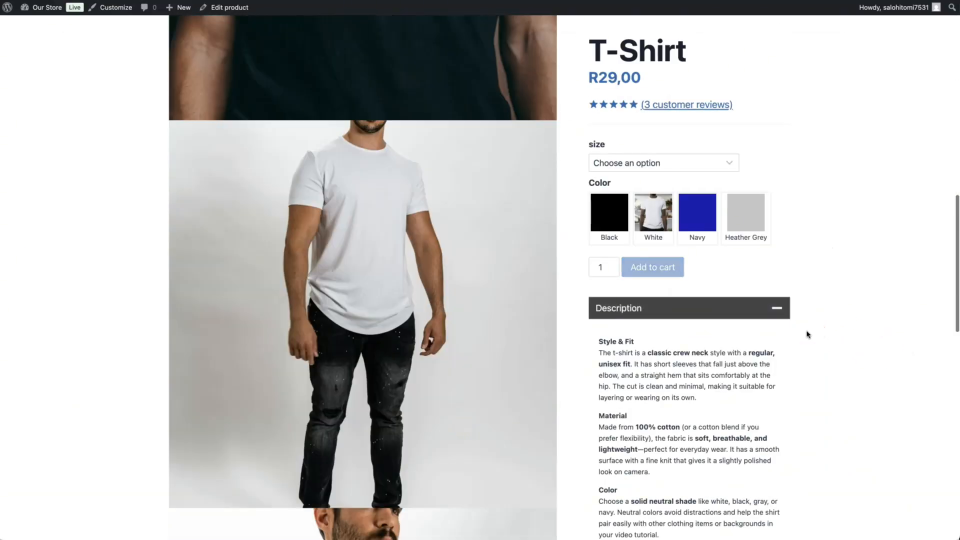
pyautogui.scroll(-1, 807, 334)
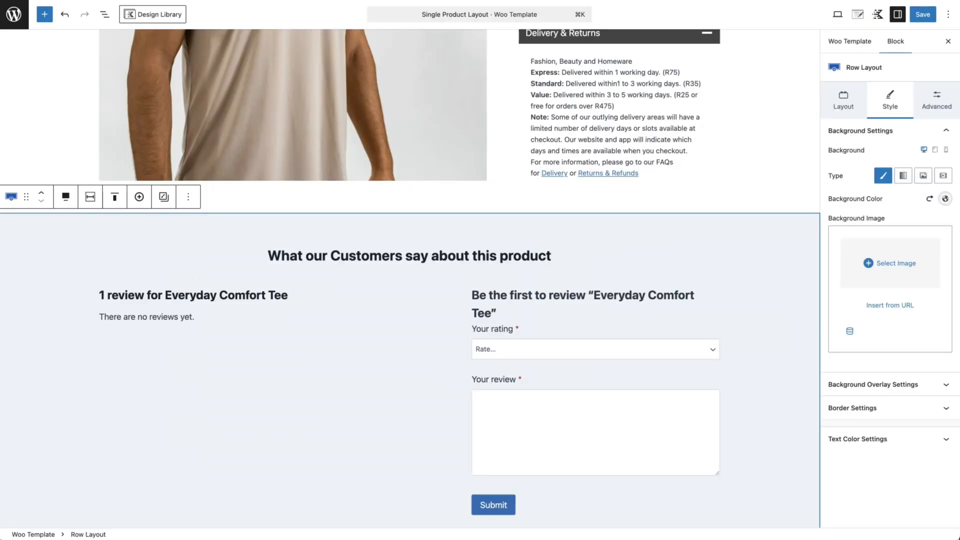
# Back in the template editor, add a full-width Row Layout below the reviews section that uses the theme content inner width.
pyautogui.scroll(-4, 315, 122)
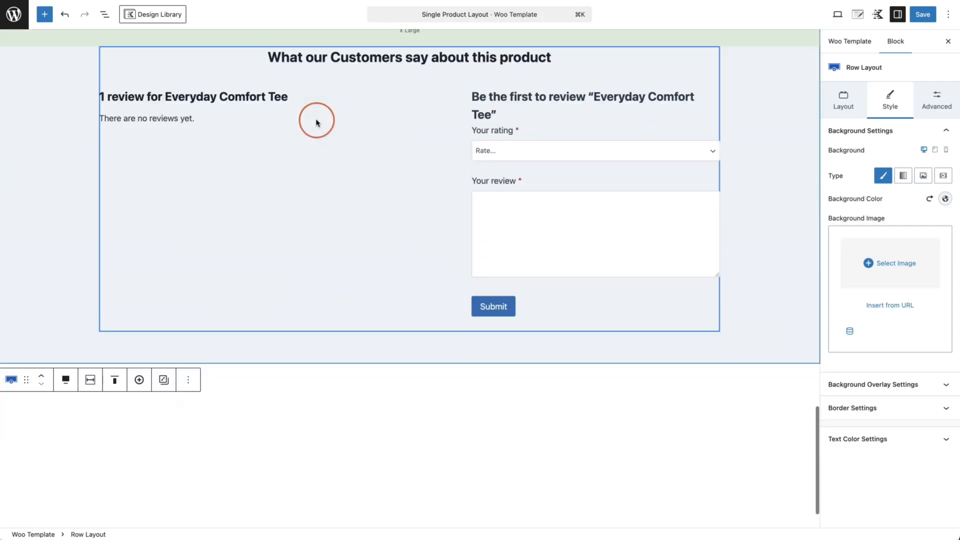
pyautogui.click(475, 354)
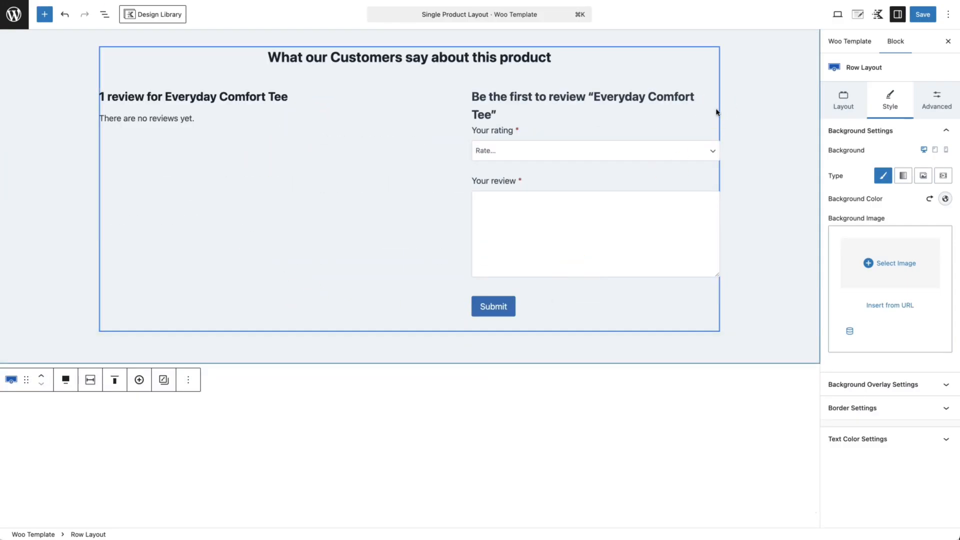
pyautogui.click(599, 344)
pyautogui.write('/row')
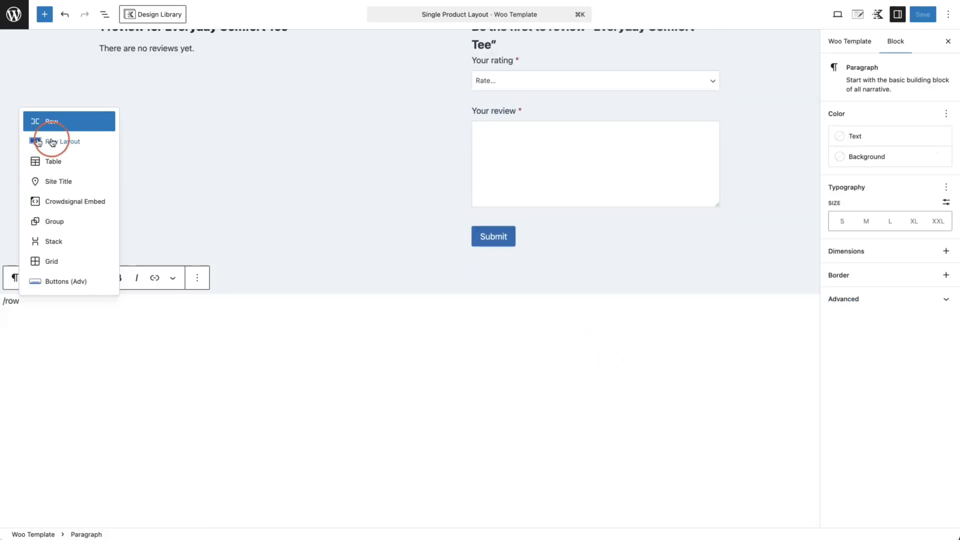
pyautogui.click(52, 142)
pyautogui.click(116, 311)
pyautogui.click(66, 278)
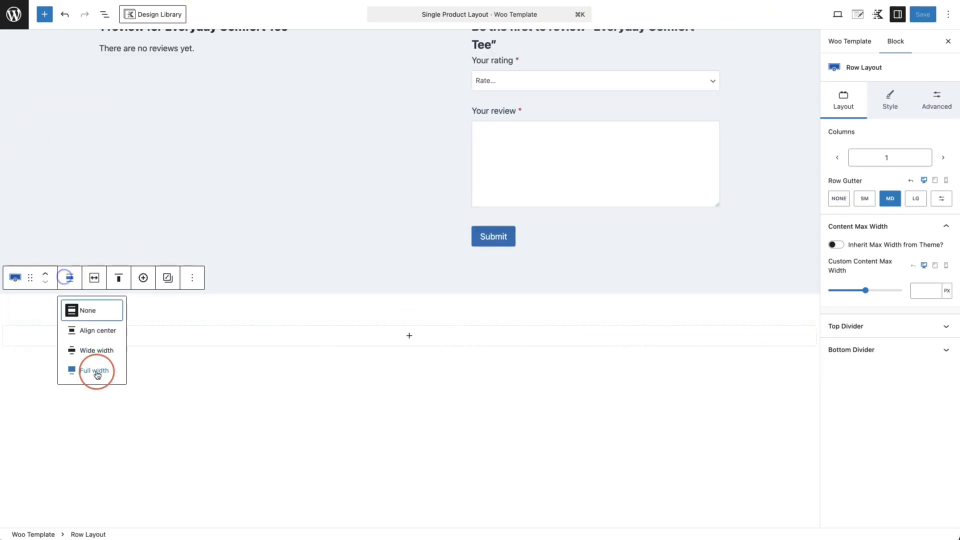
pyautogui.click(95, 371)
pyautogui.click(90, 278)
pyautogui.click(29, 305)
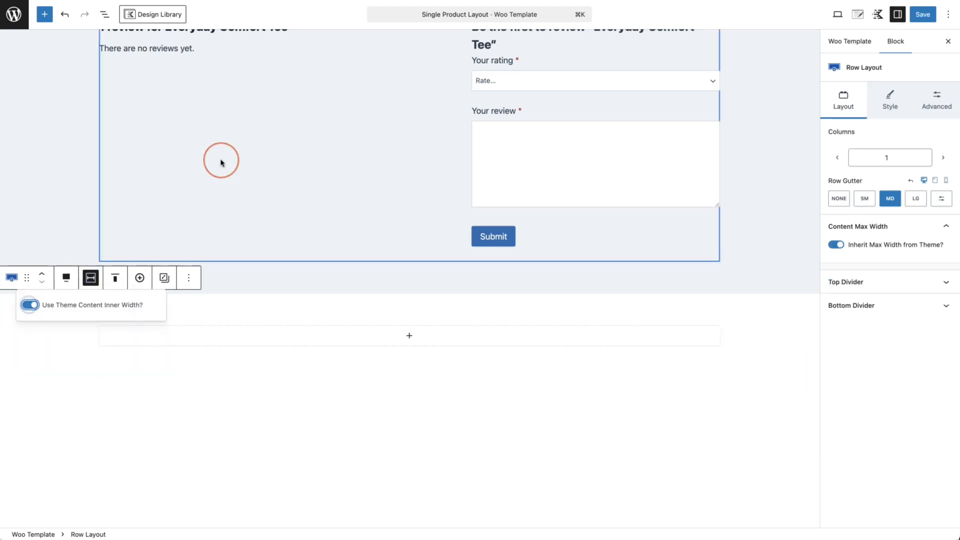
# Insert a Product: Related block in the new row and remove the default heading above its products.
pyautogui.click(410, 335)
pyautogui.write('related')
pyautogui.click(409, 400)
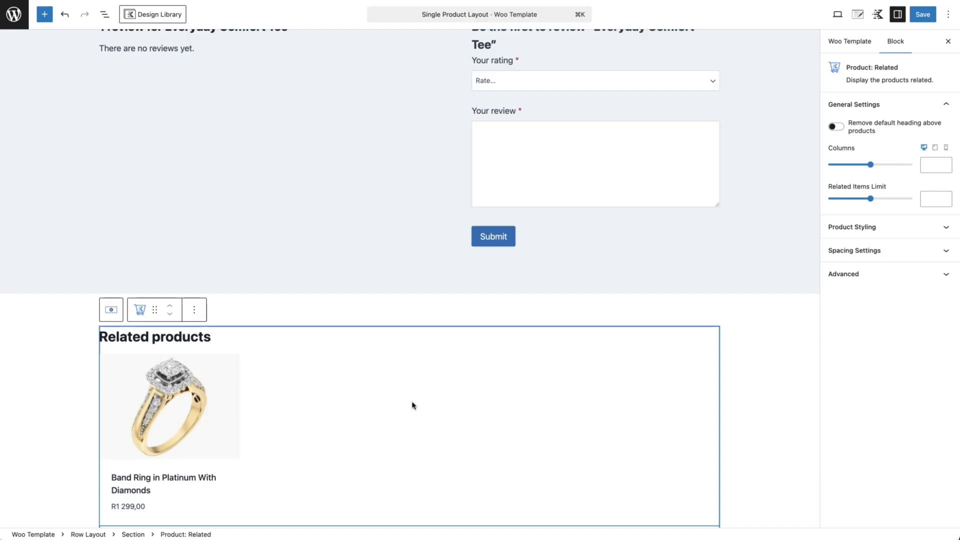
pyautogui.click(839, 126)
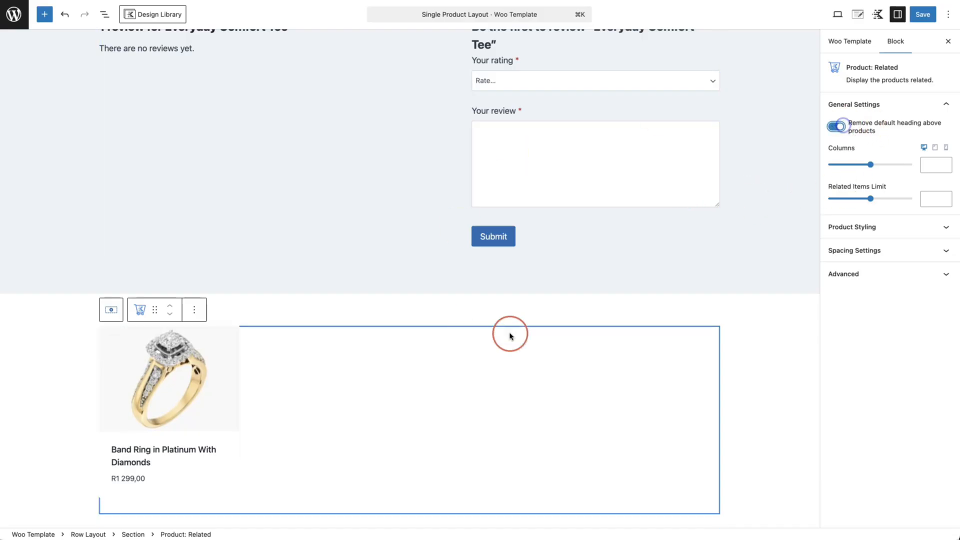
# Add a Text (Adv) heading above the Product: Related block reading "You might also like these products" and center-align it.
pyautogui.click(194, 310)
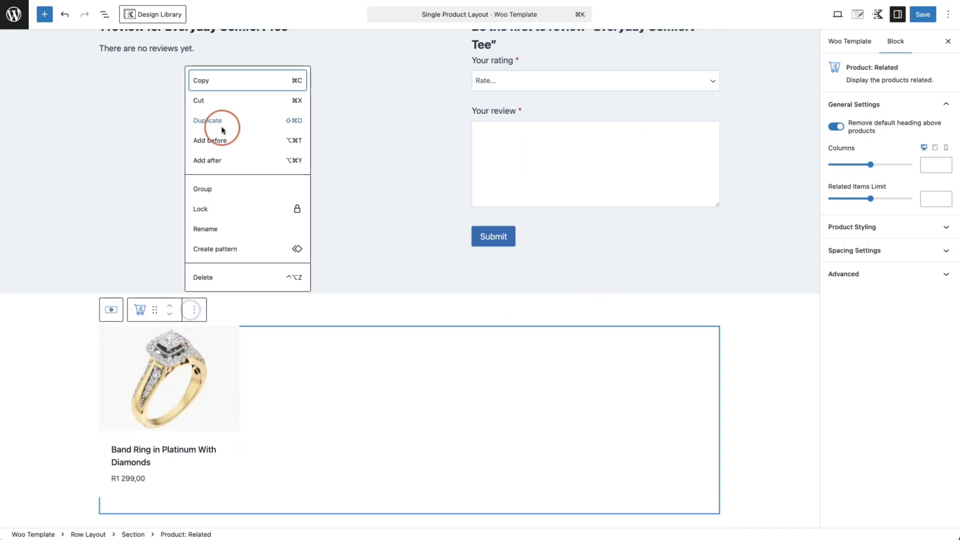
pyautogui.click(220, 142)
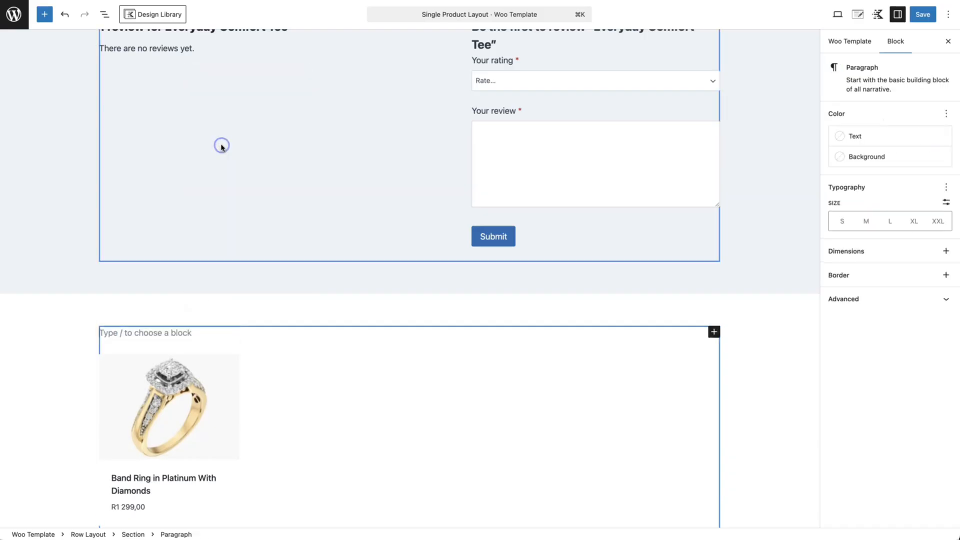
pyautogui.write('/text')
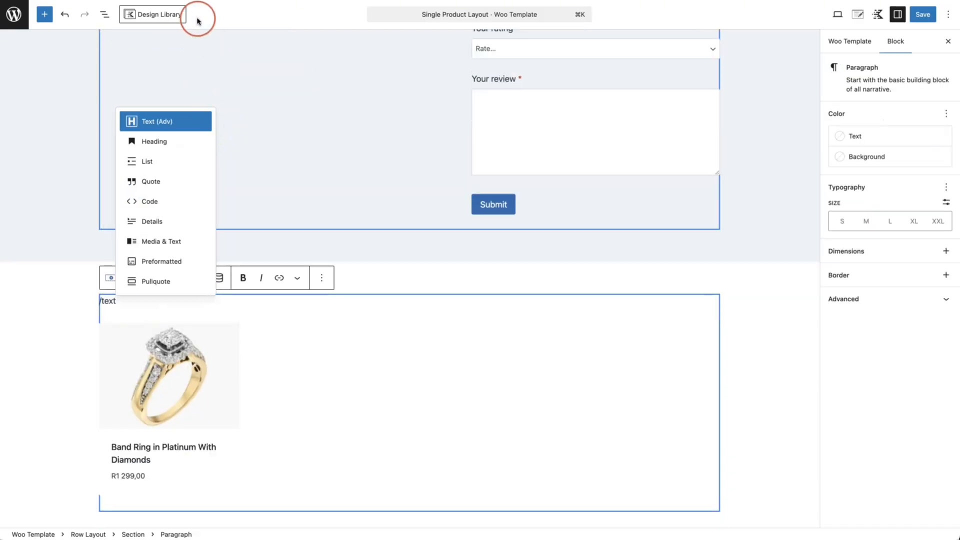
pyautogui.click(160, 120)
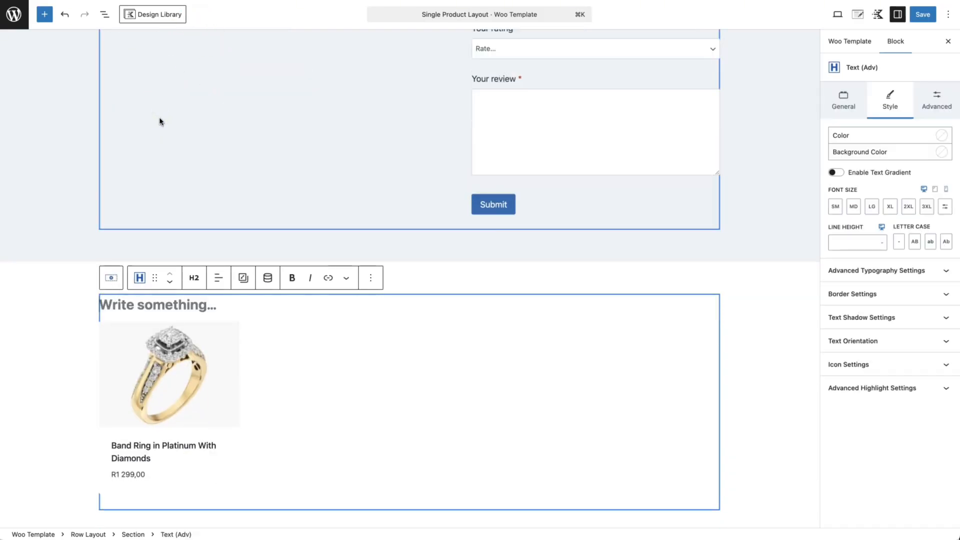
pyautogui.write('You')
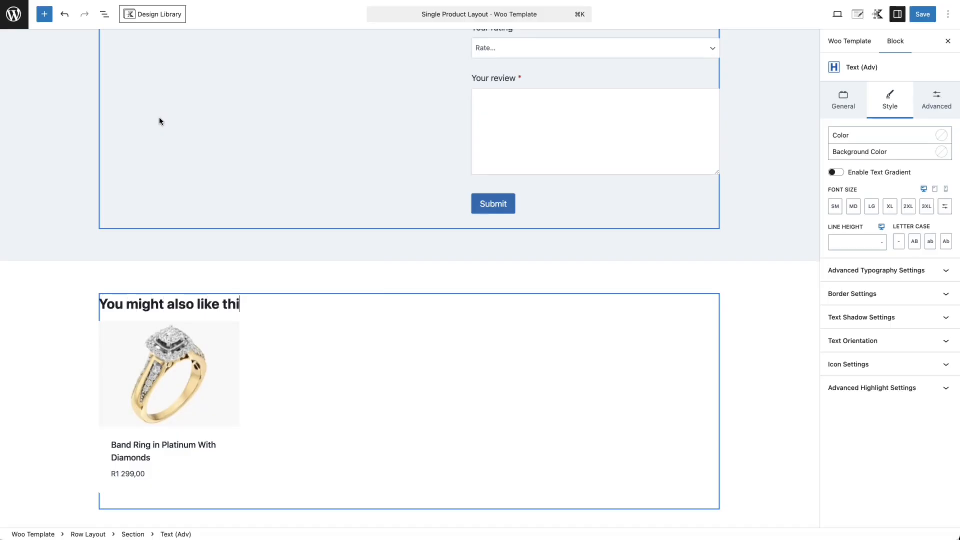
pyautogui.write(' might also like these products')
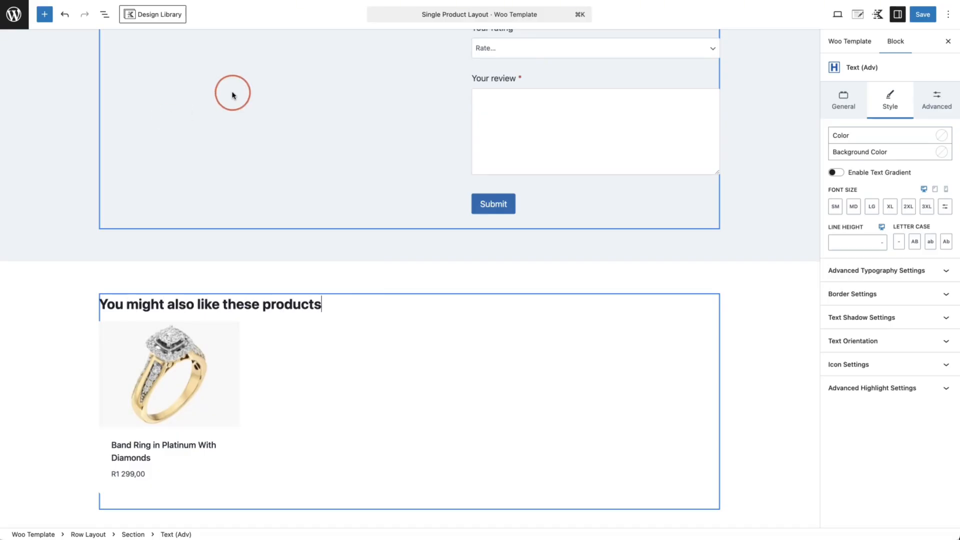
pyautogui.click(218, 277)
pyautogui.click(276, 329)
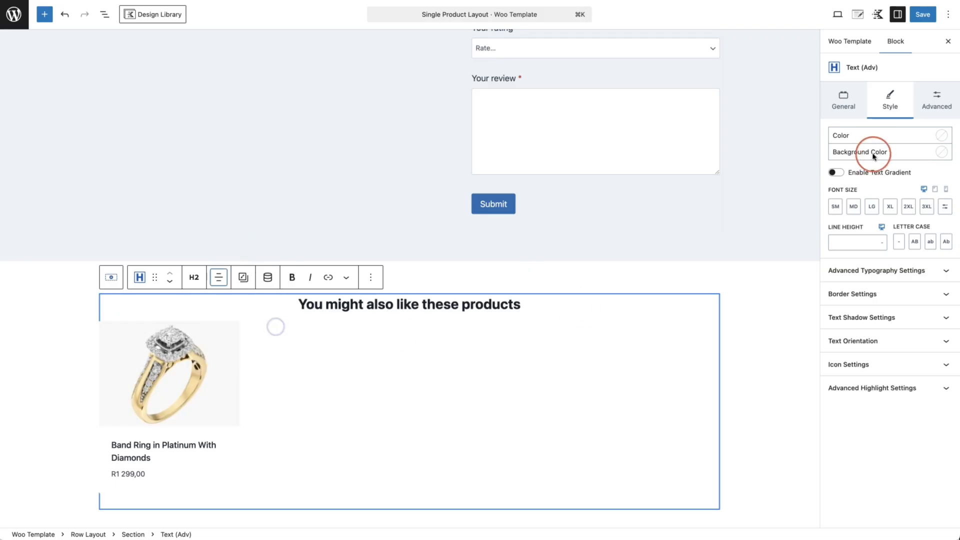
# Set the Product: Related block's top margin to 40 px and save the template.
pyautogui.click(360, 422)
pyautogui.click(873, 248)
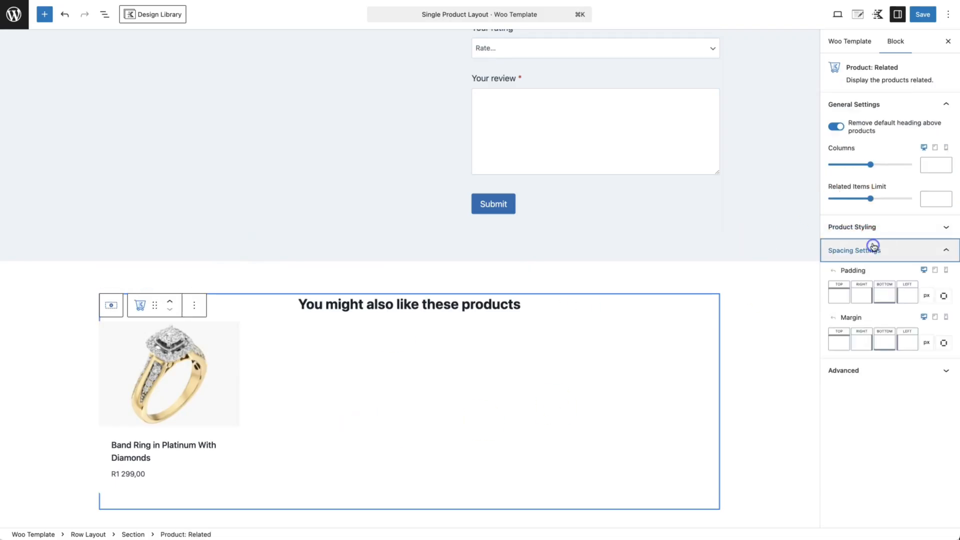
pyautogui.click(839, 342)
pyautogui.write('40')
pyautogui.click(381, 407)
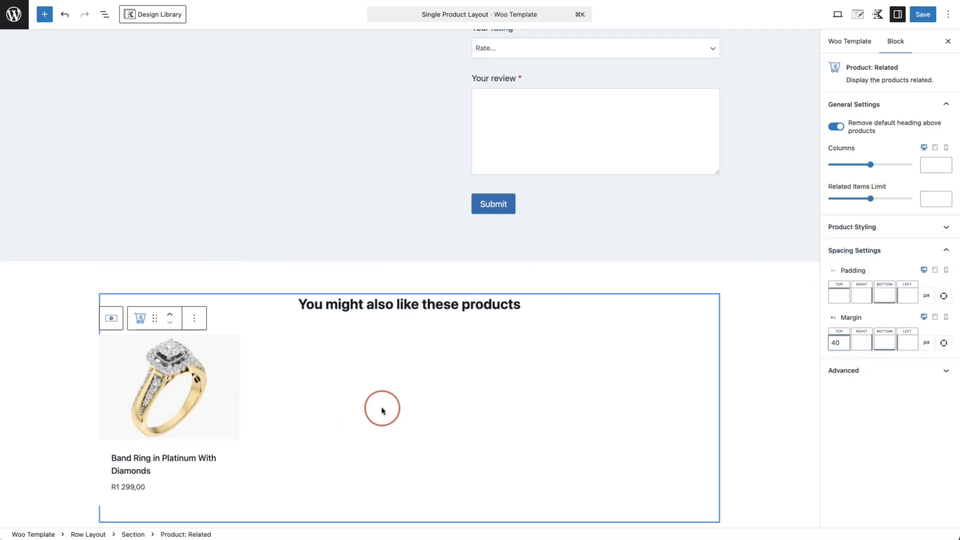
pyautogui.click(209, 396)
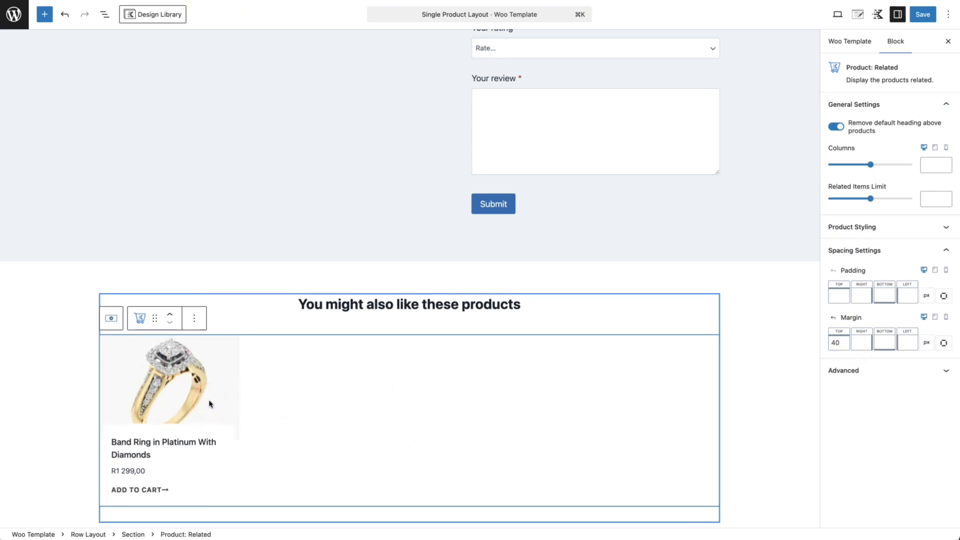
pyautogui.click(919, 15)
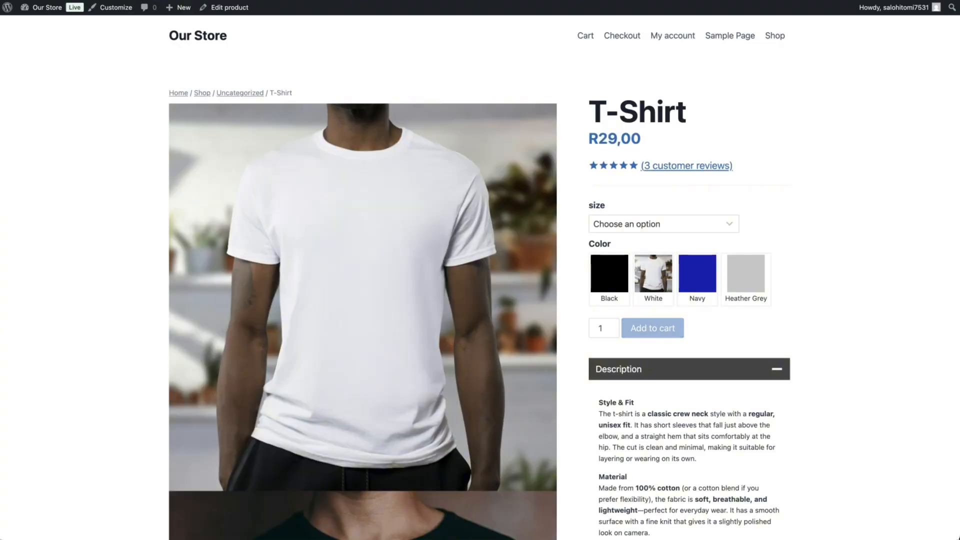
# Scroll down the T-Shirt store page to review the related products section beneath the customer reviews.
pyautogui.scroll(-1, 584, 270)
pyautogui.scroll(-20, 583, 270)
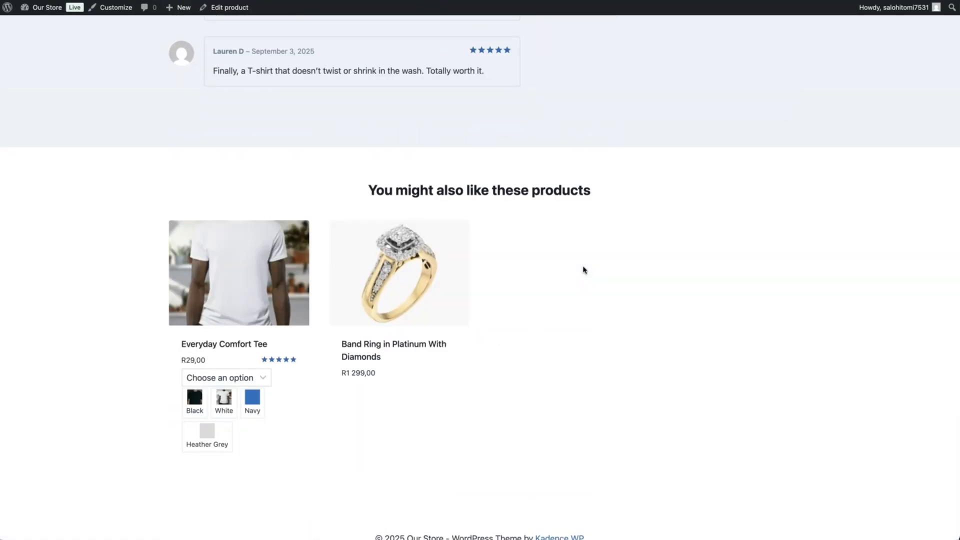
pyautogui.click(593, 260)
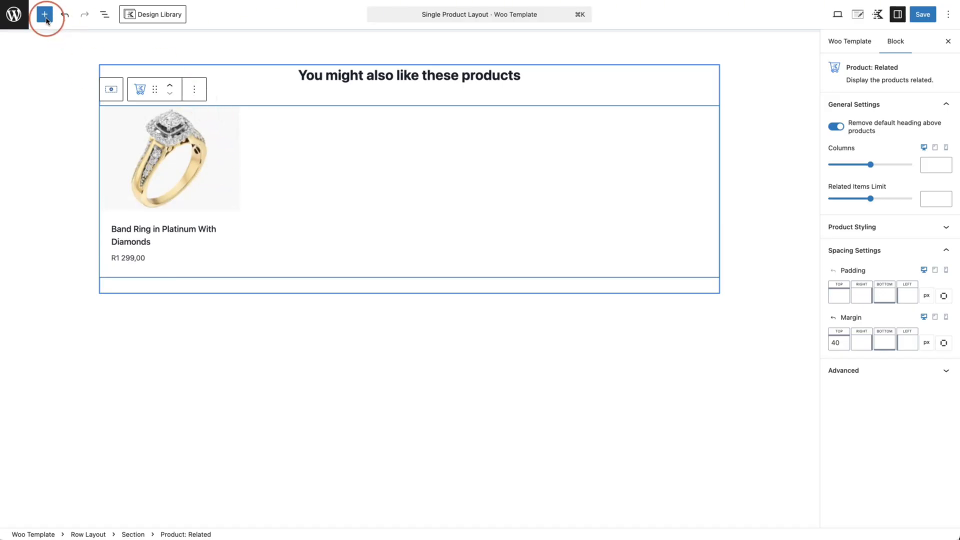
# Insert a Product: Upsell block below the related products, remove its default heading, and save the template.
pyautogui.click(45, 17)
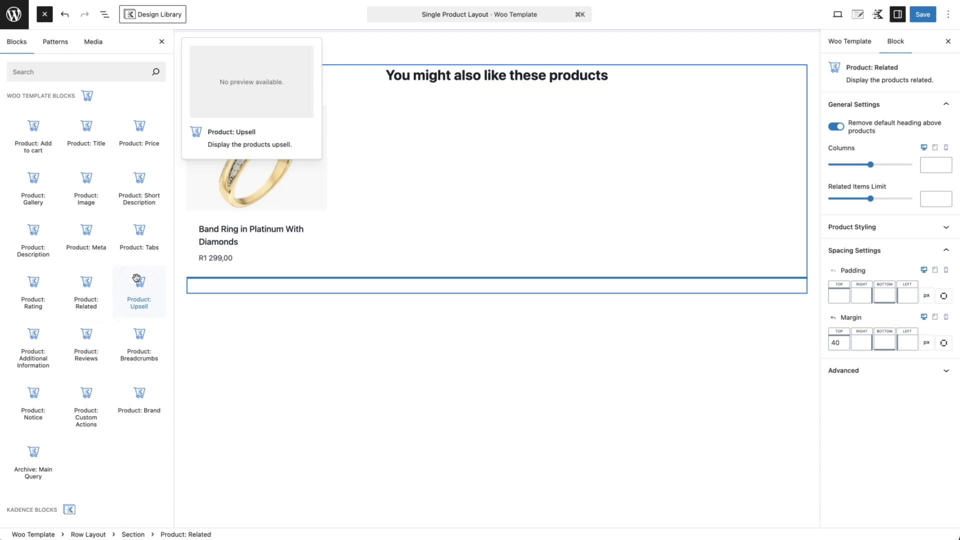
pyautogui.moveTo(136, 278); pyautogui.dragTo(227, 276)
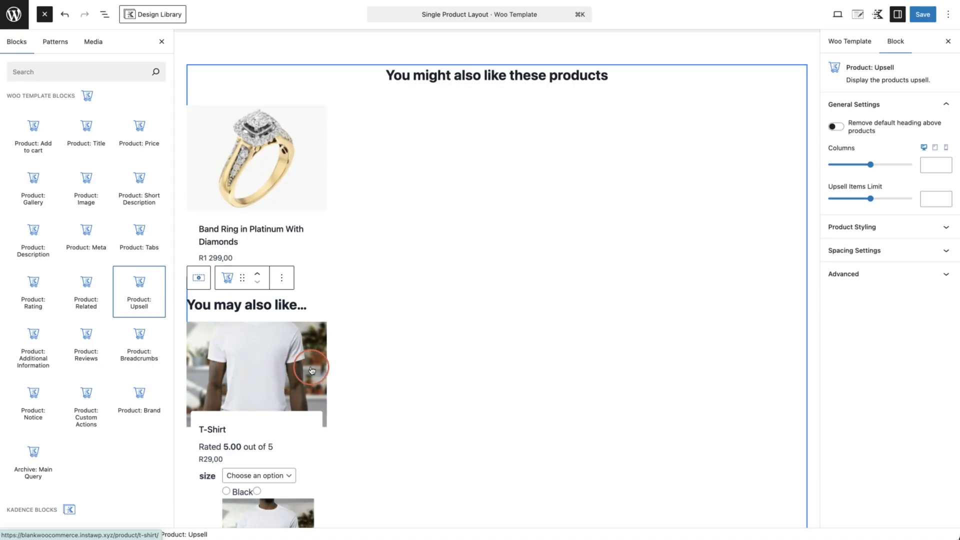
pyautogui.click(835, 126)
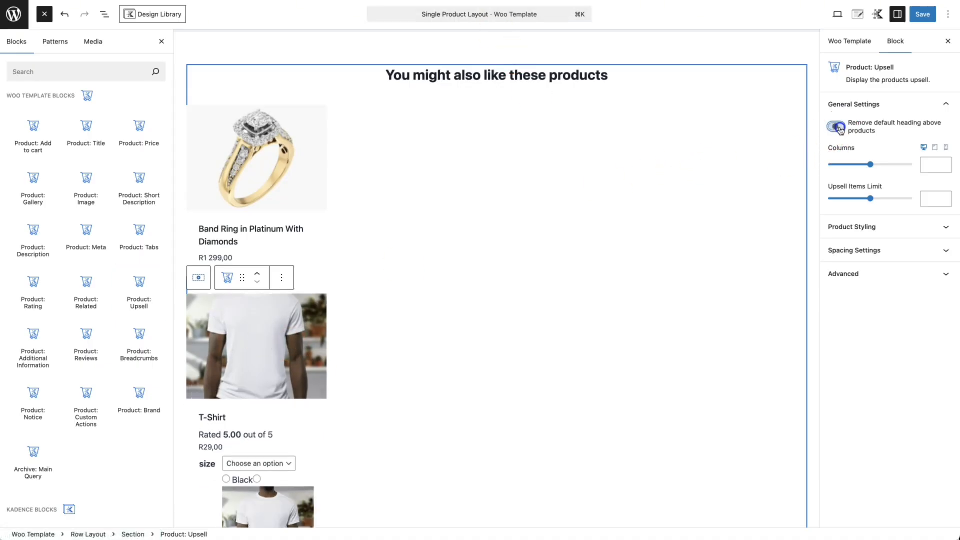
pyautogui.click(923, 14)
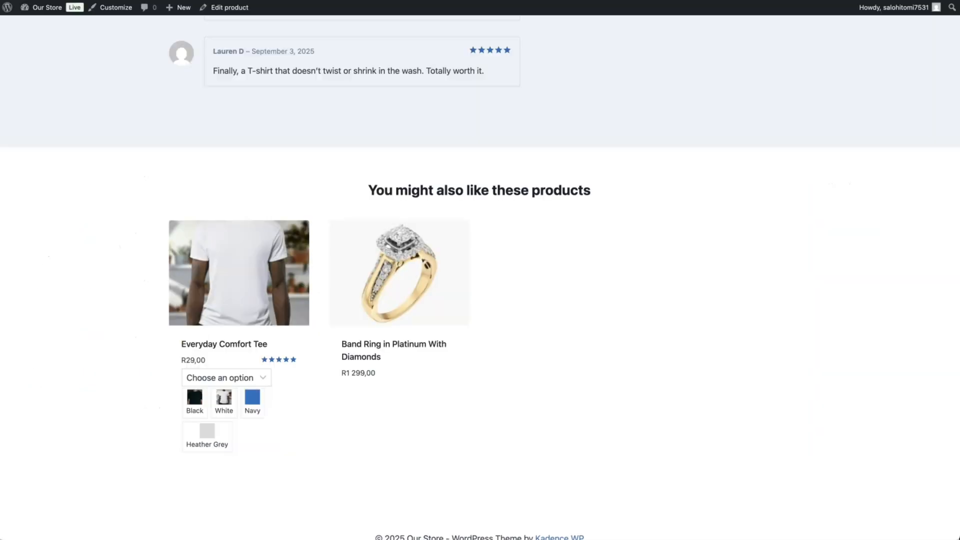
# Reload the T-Shirt store page to check the product suggestions, and open the T-Shirt product for editing.
pyautogui.press('Return')
pyautogui.scroll(-20, 604, 339)
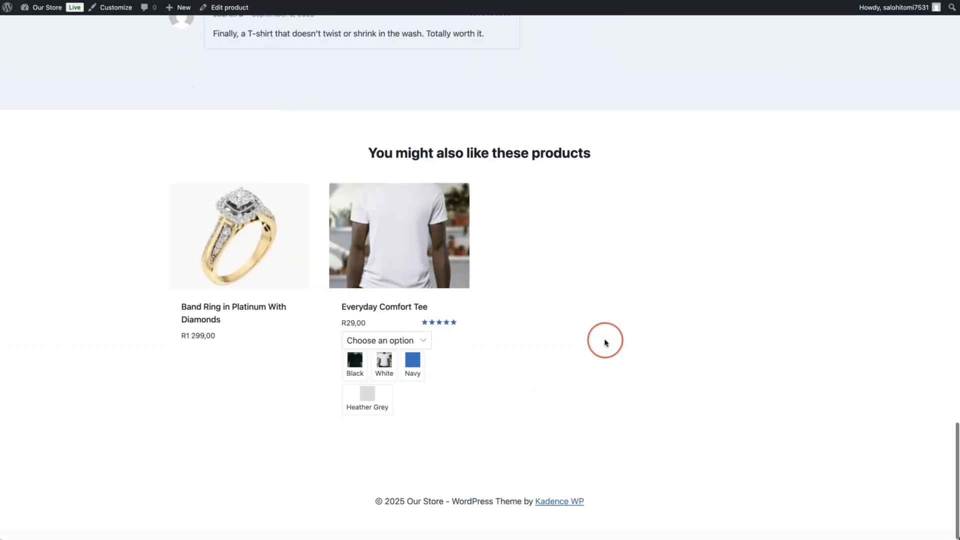
pyautogui.rightClick(236, 12)
pyautogui.click(250, 16)
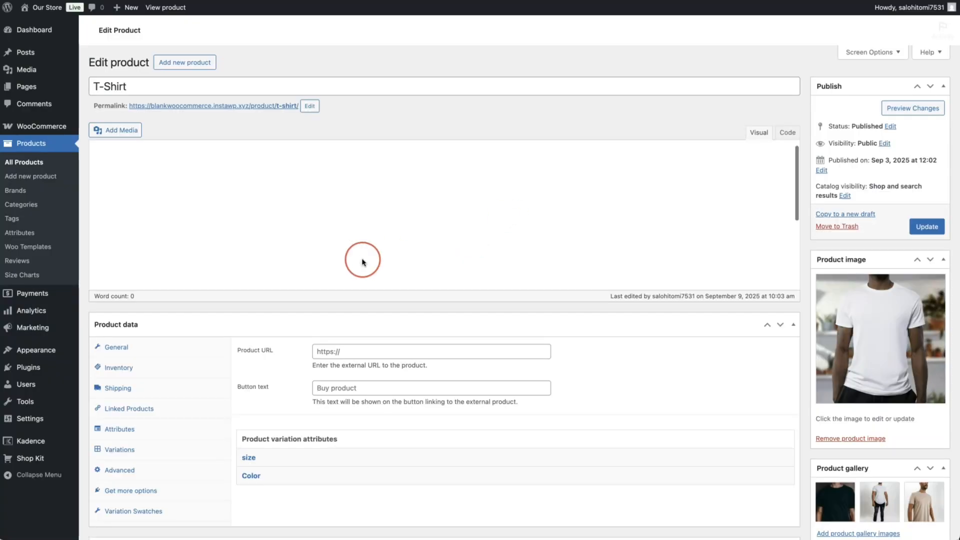
# Add Everyday Comfort Tee as an upsell in the T-Shirt's linked products and update the product.
pyautogui.scroll(-10, 303, 292)
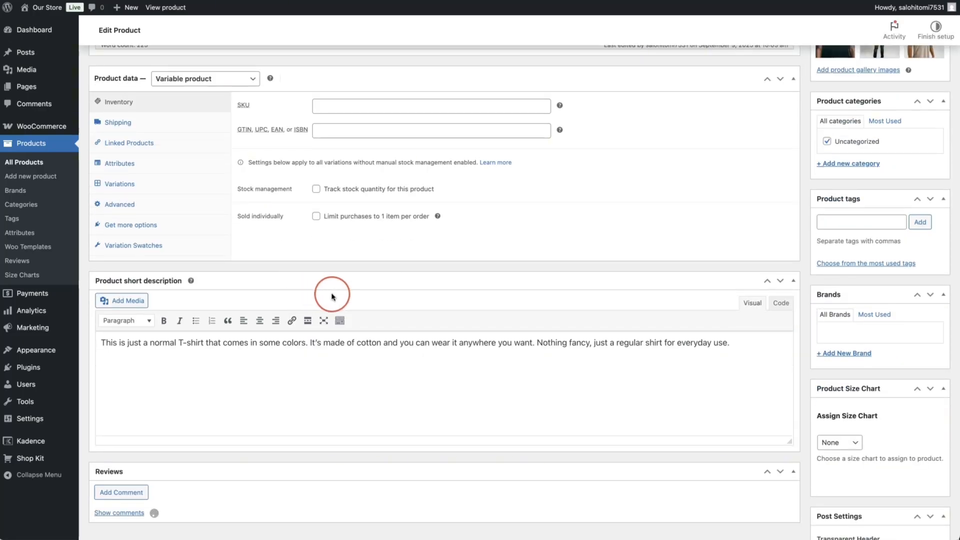
pyautogui.click(181, 145)
pyautogui.click(350, 115)
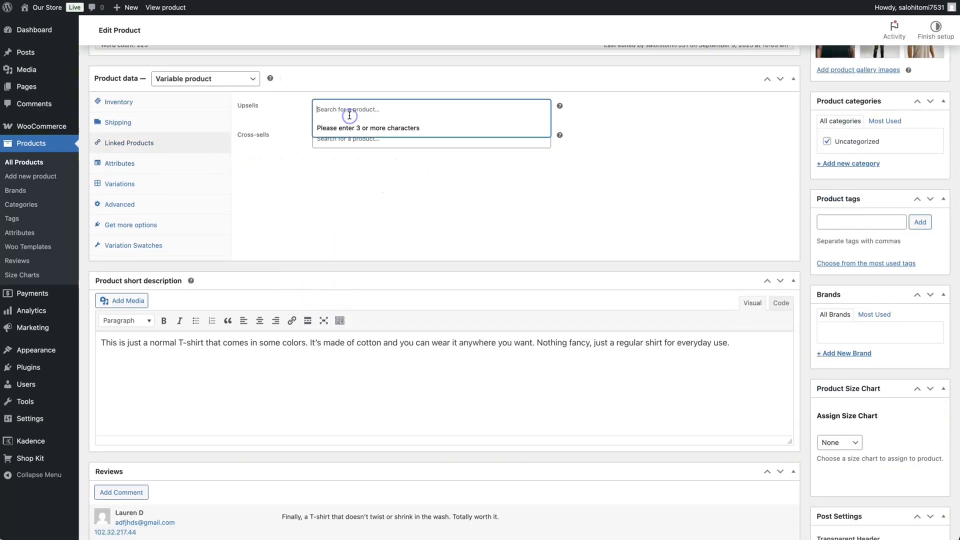
pyautogui.write('t-shirt')
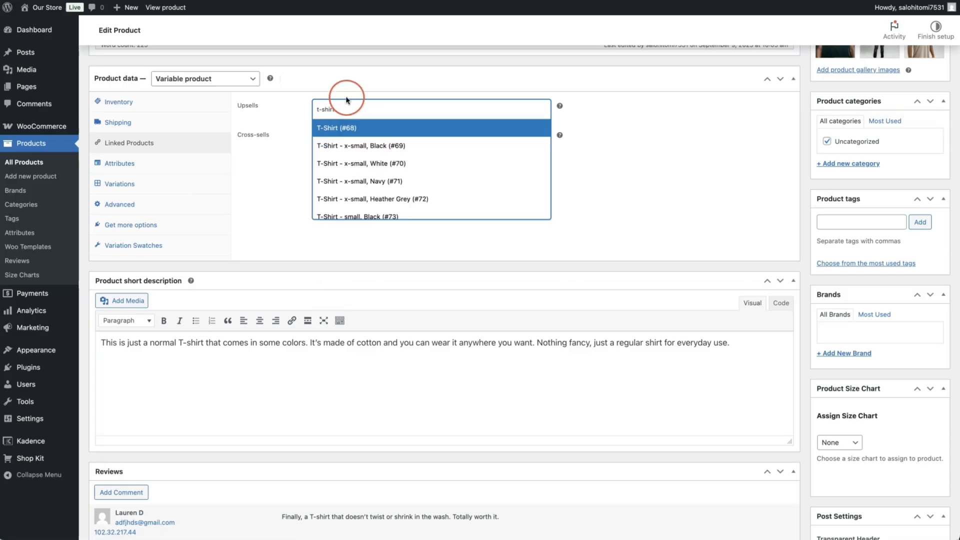
pyautogui.scroll(-10, 364, 171)
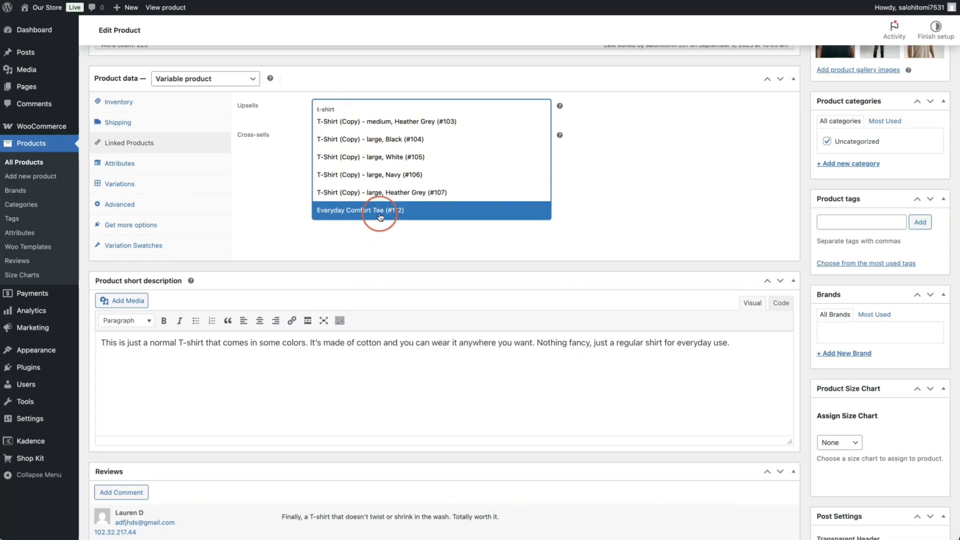
pyautogui.click(381, 213)
pyautogui.scroll(10, 794, 208)
pyautogui.click(928, 227)
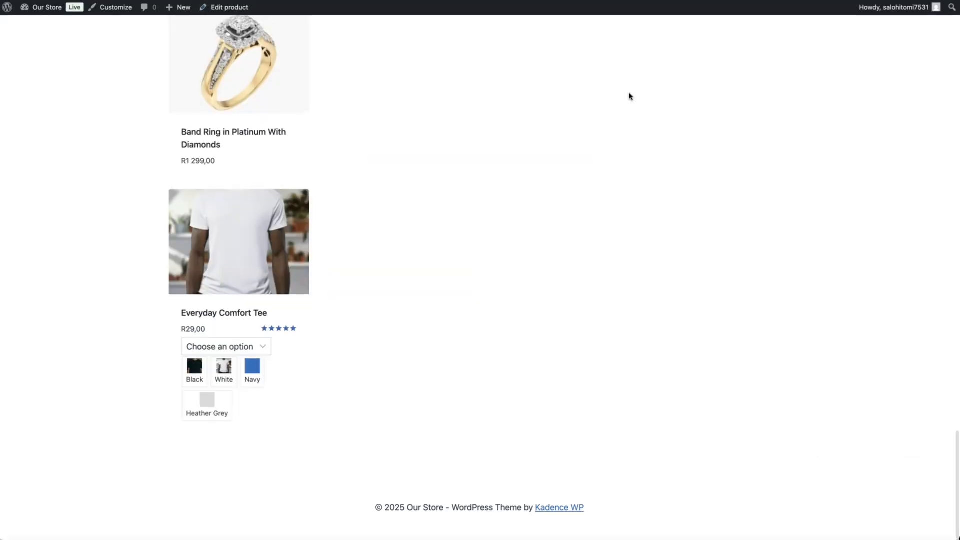
# Review the related and upsell product cards on the T-Shirt store page, including their hover effects.
pyautogui.scroll(3, 630, 98)
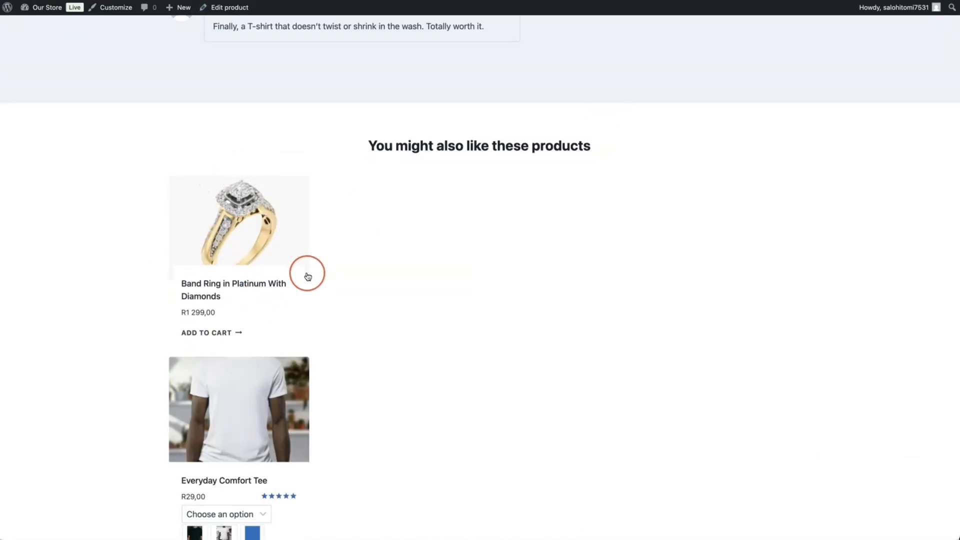
pyautogui.scroll(-2, 308, 277)
pyautogui.scroll(-1, 309, 277)
pyautogui.moveTo(190, 374)
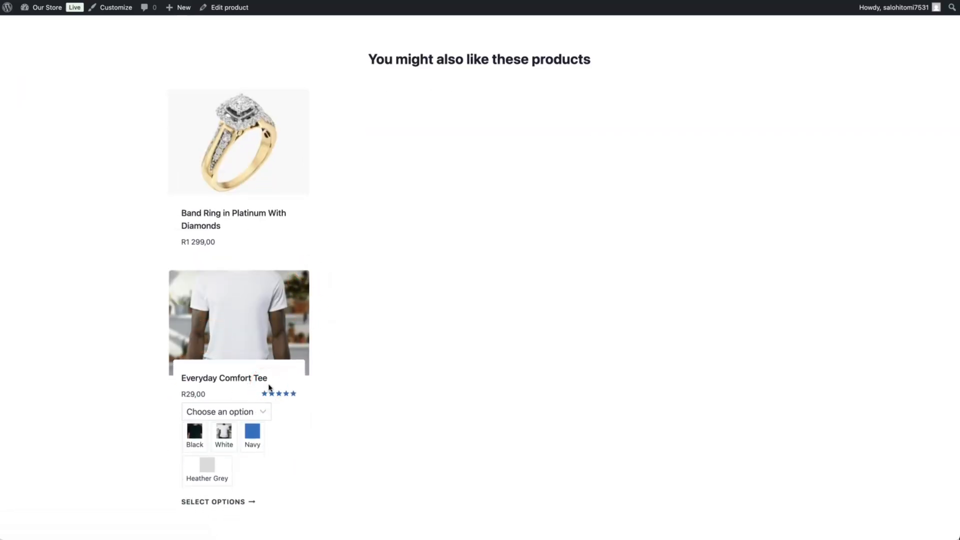
pyautogui.moveTo(221, 213)
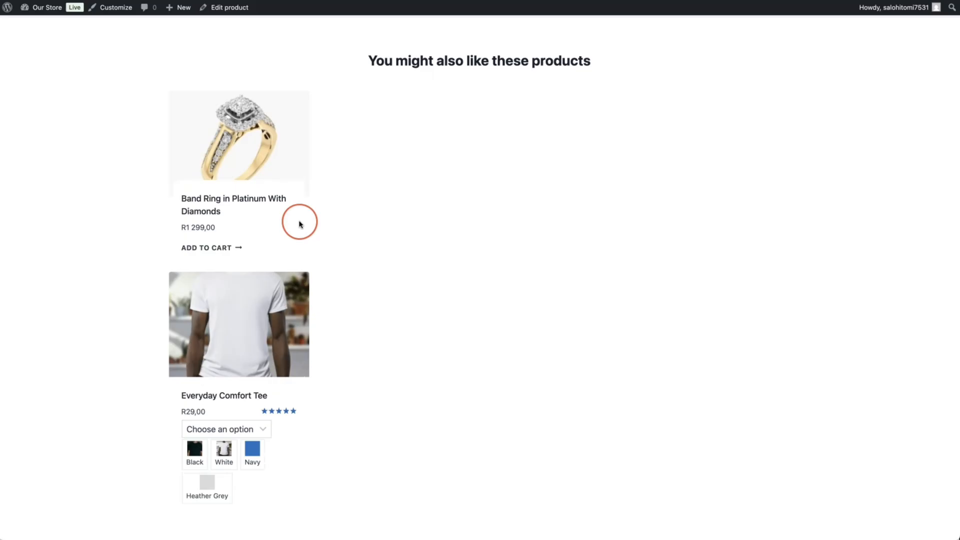
# Open the WooCommerce settings in the theme Customizer and examine the product cards in the T-Shirt page preview.
pyautogui.rightClick(109, 17)
pyautogui.click(147, 36)
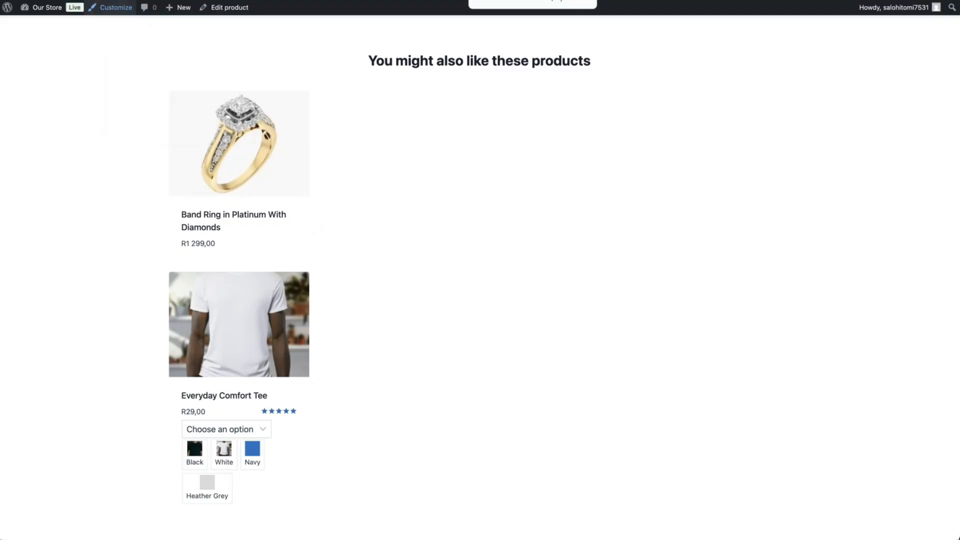
pyautogui.click(505, 0)
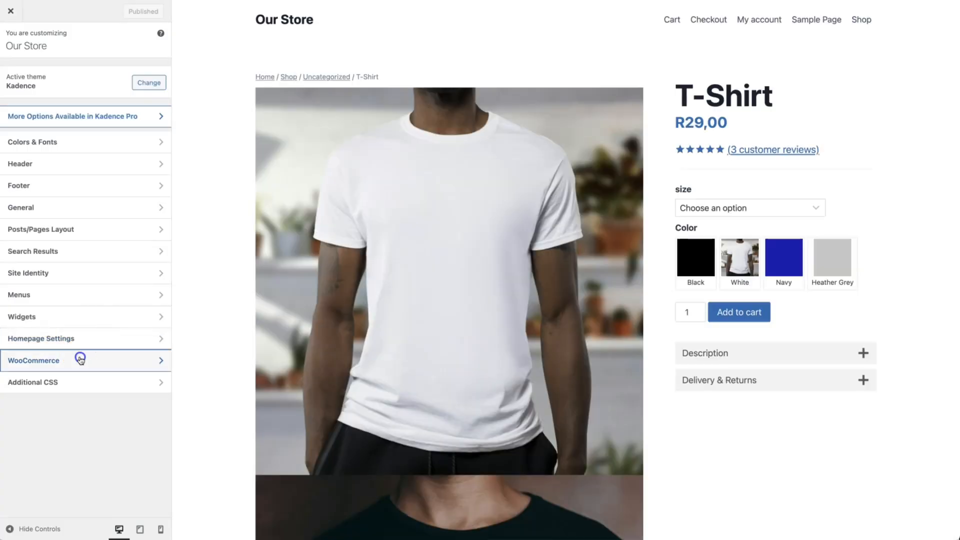
pyautogui.click(77, 360)
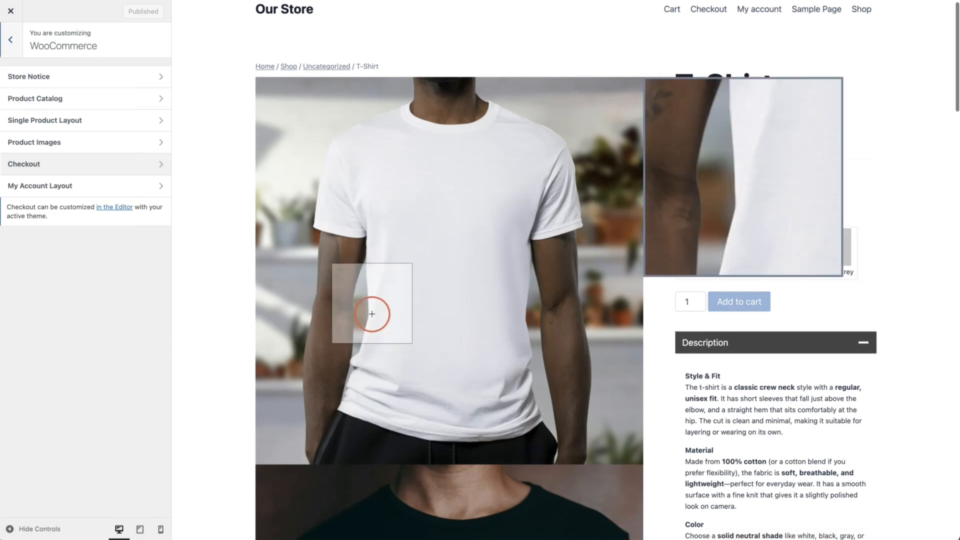
pyautogui.scroll(-20, 372, 314)
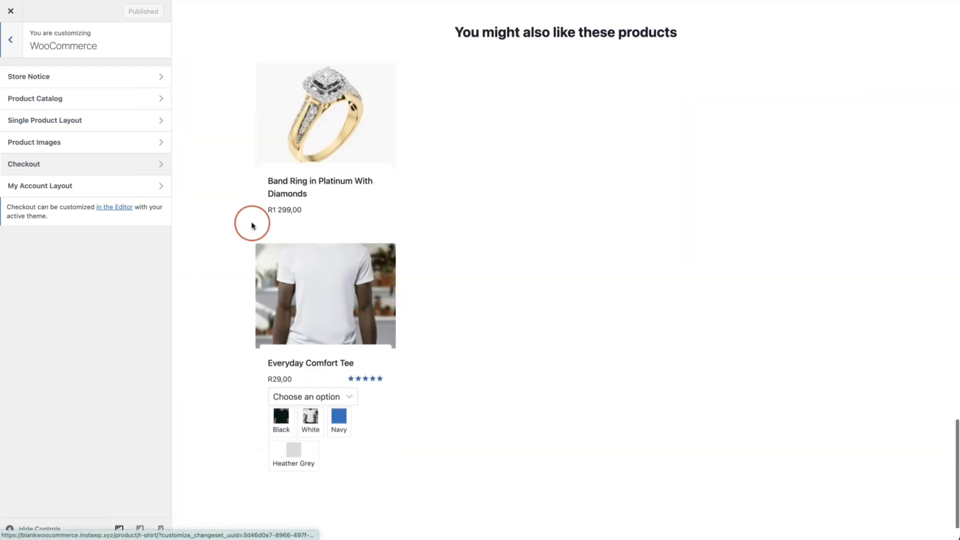
pyautogui.moveTo(378, 222)
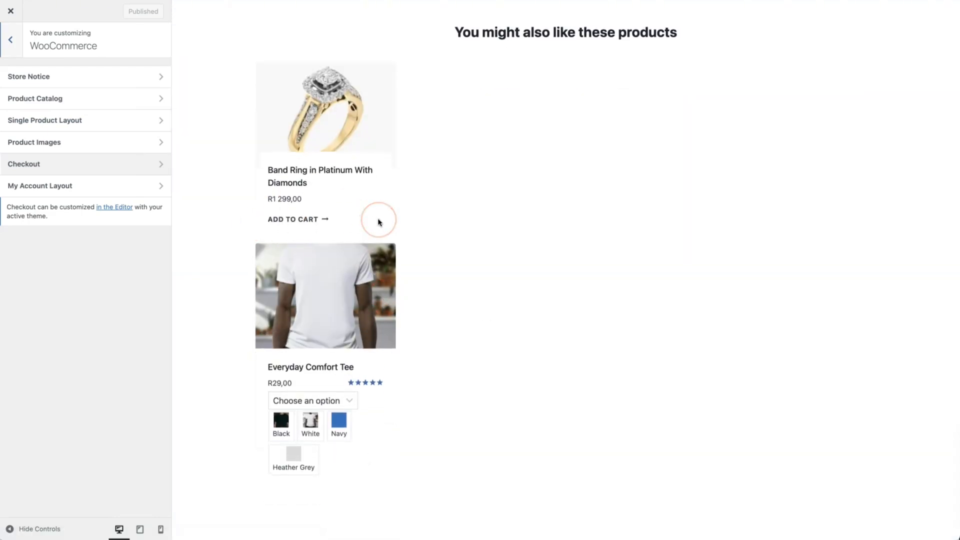
# Open the Product Catalog settings and set the shop archive's content style to the layout without boxed cards.
pyautogui.click(98, 101)
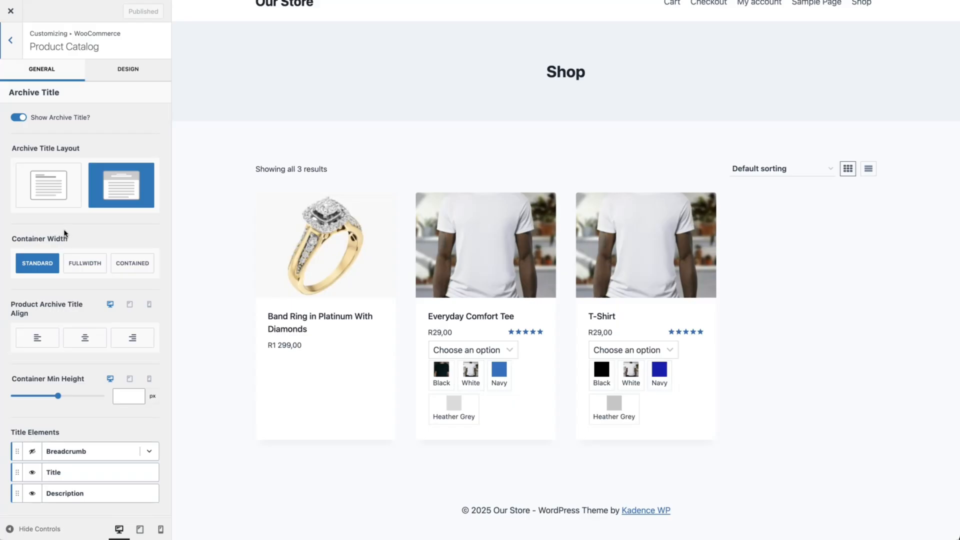
pyautogui.scroll(-5, 64, 233)
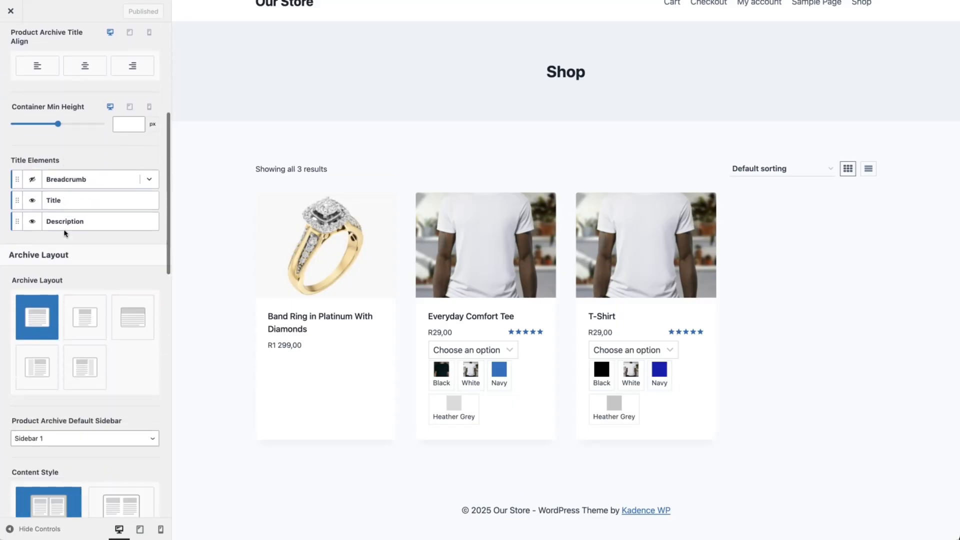
pyautogui.scroll(-3, 64, 233)
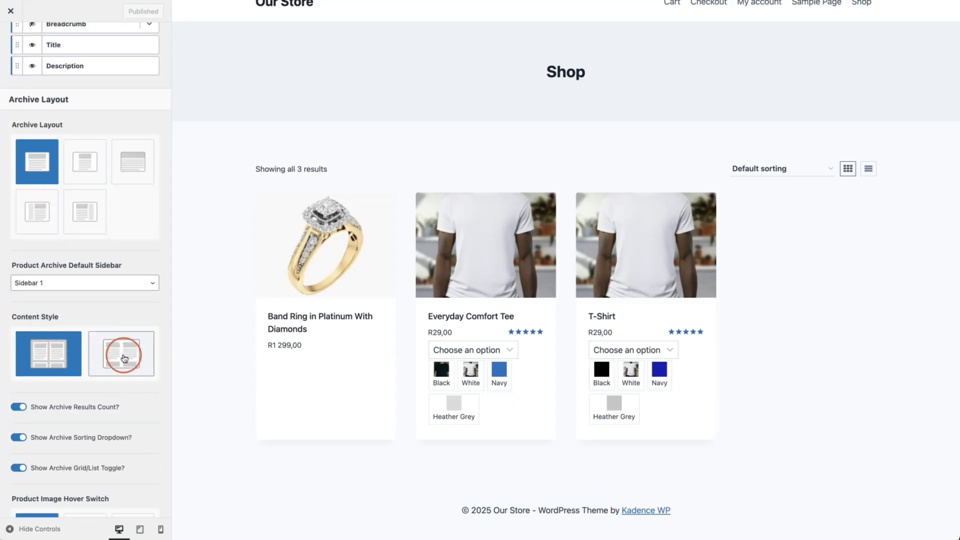
pyautogui.click(124, 358)
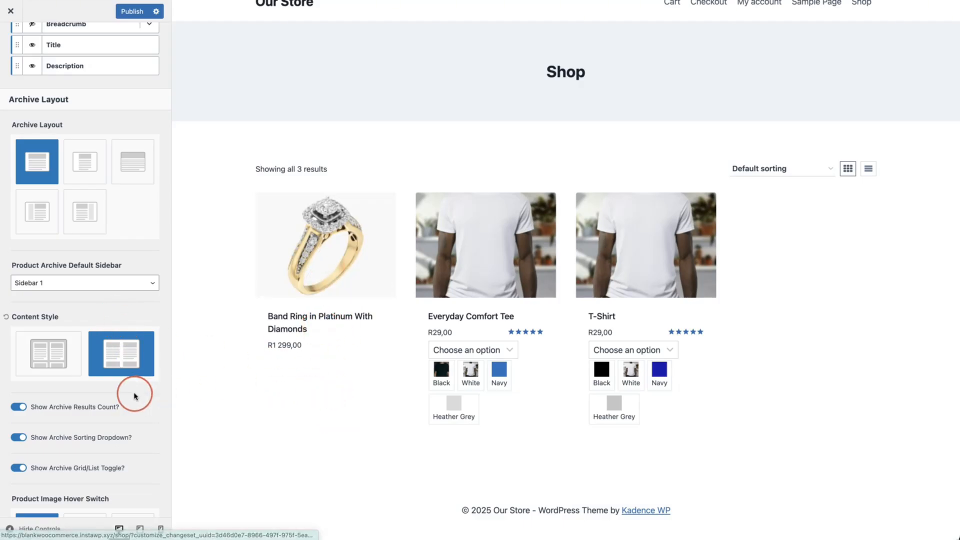
# Set the product image hover switch to Slide and the button action style to Always Visible.
pyautogui.scroll(-3, 115, 393)
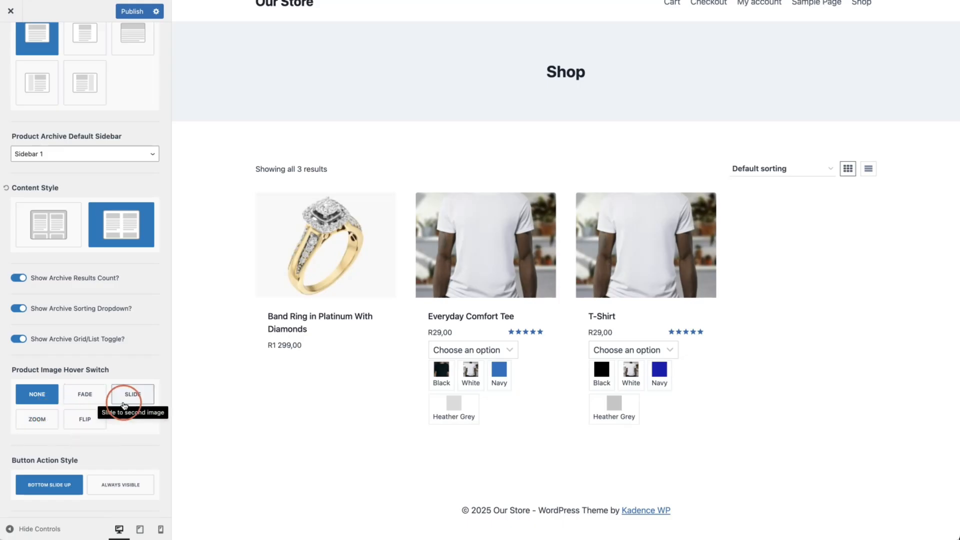
pyautogui.click(131, 395)
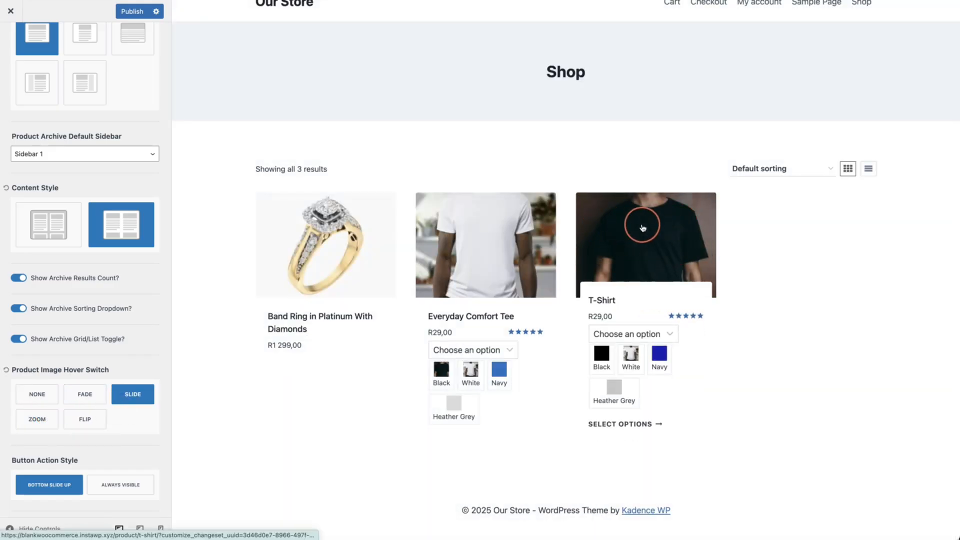
pyautogui.scroll(-2, 98, 426)
pyautogui.scroll(-1, 98, 430)
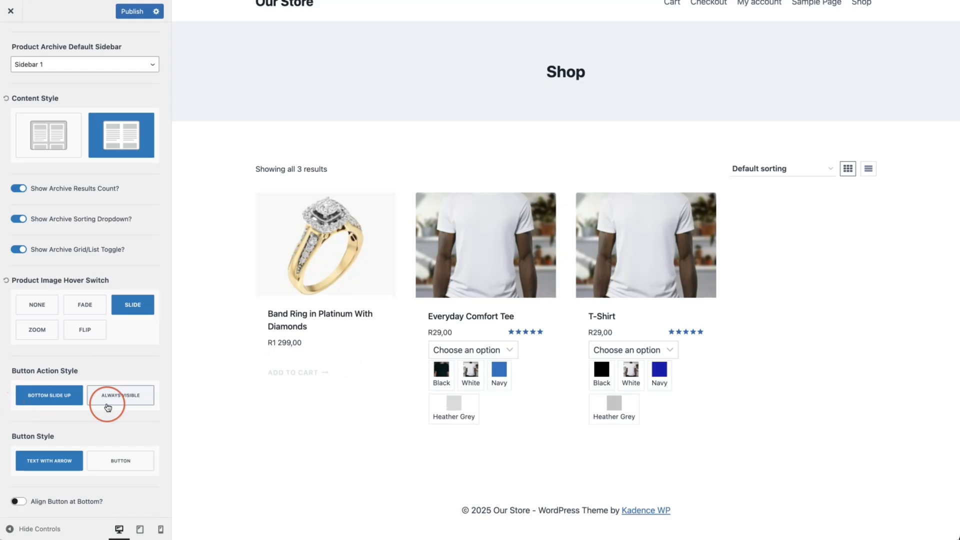
pyautogui.click(107, 403)
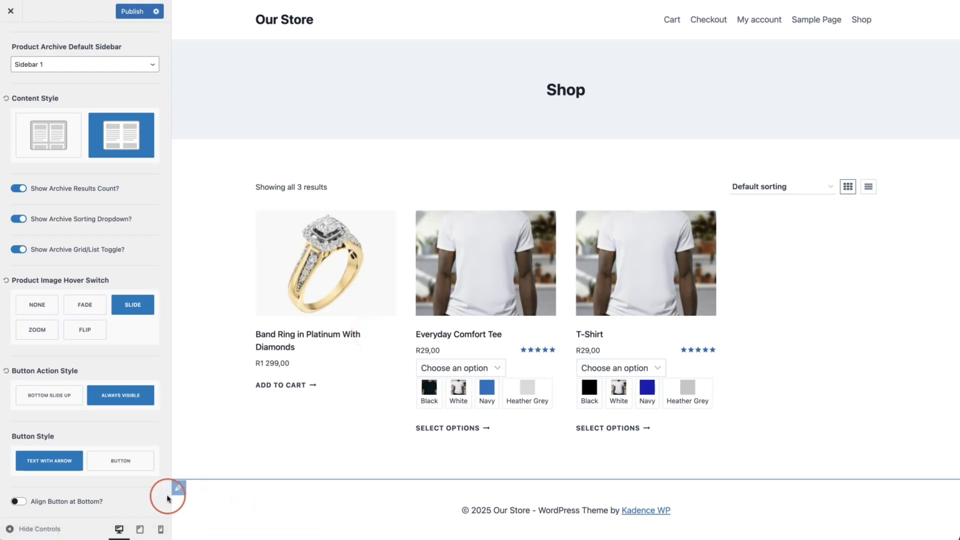
# Set the product cards' button style to Button with bottom alignment, and publish the changes.
pyautogui.click(104, 465)
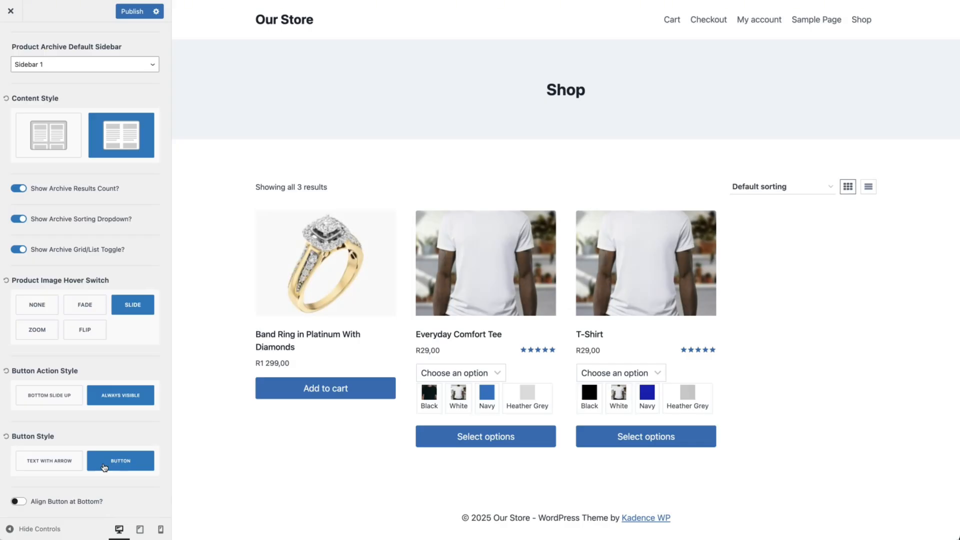
pyautogui.click(18, 502)
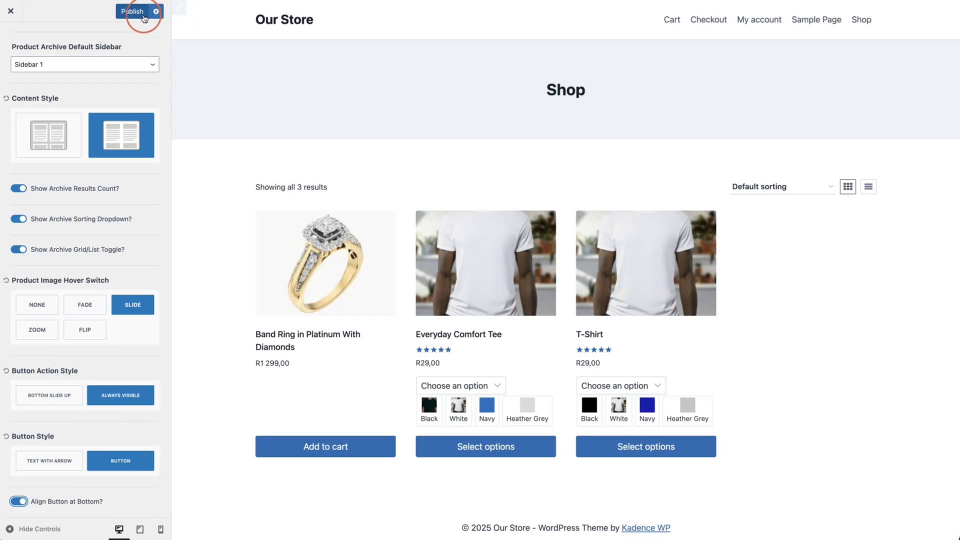
pyautogui.click(142, 14)
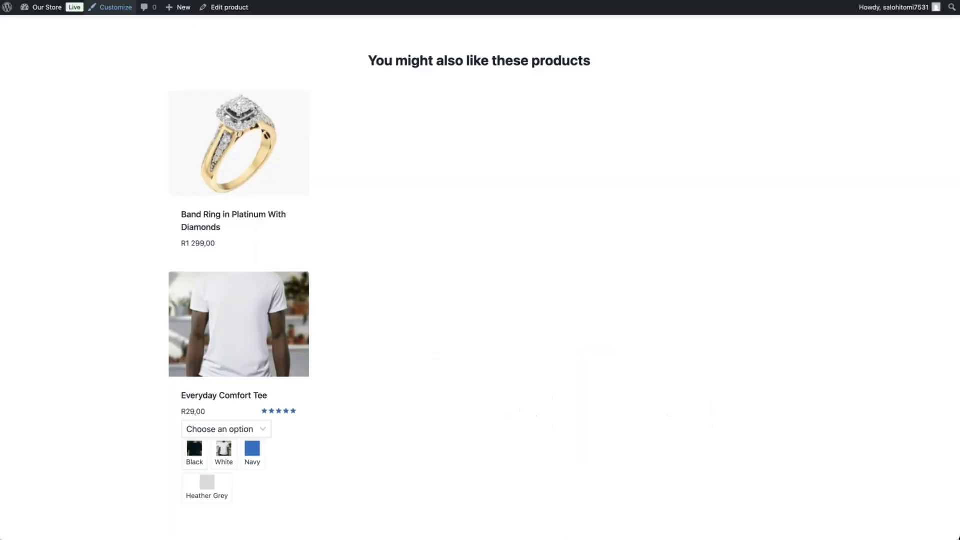
# Reload the T-Shirt store page and examine the restyled related and upsell product cards.
pyautogui.press('super+l')
pyautogui.press('Return')
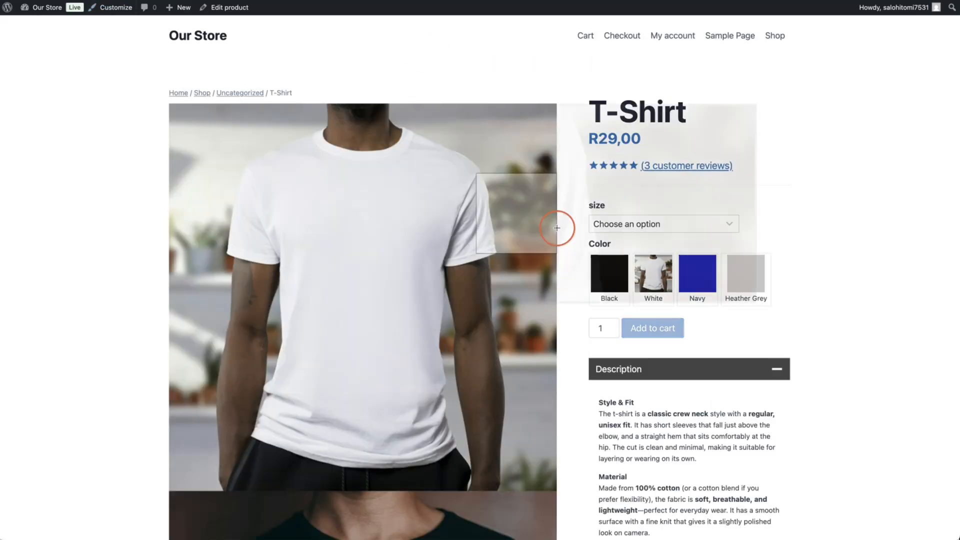
pyautogui.scroll(-3, 605, 246)
pyautogui.scroll(-15, 605, 246)
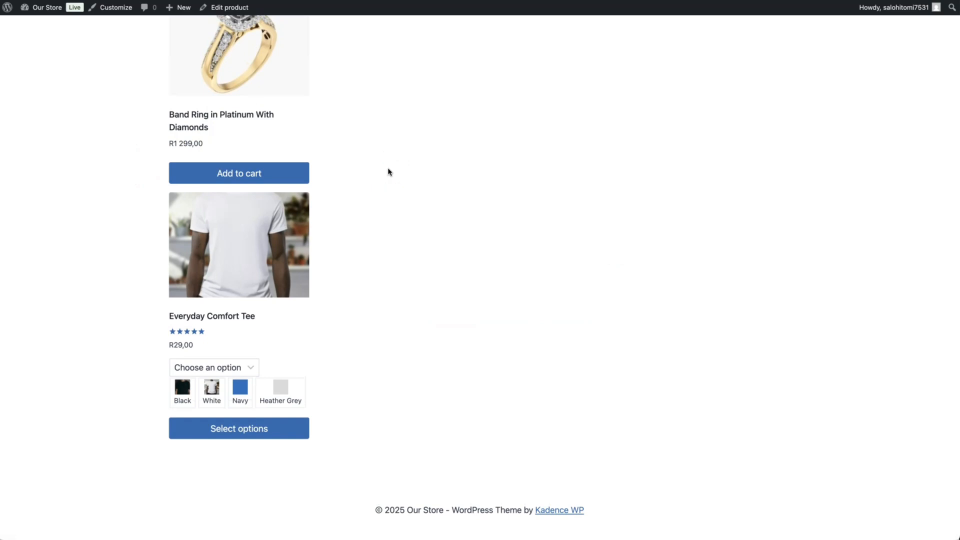
pyautogui.scroll(3, 389, 172)
pyautogui.scroll(-2, 389, 171)
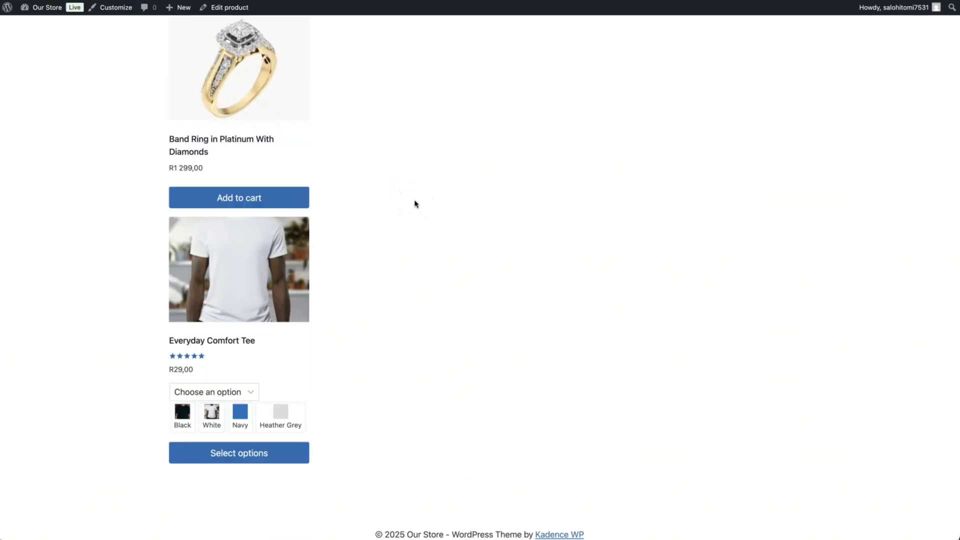
pyautogui.scroll(3, 415, 205)
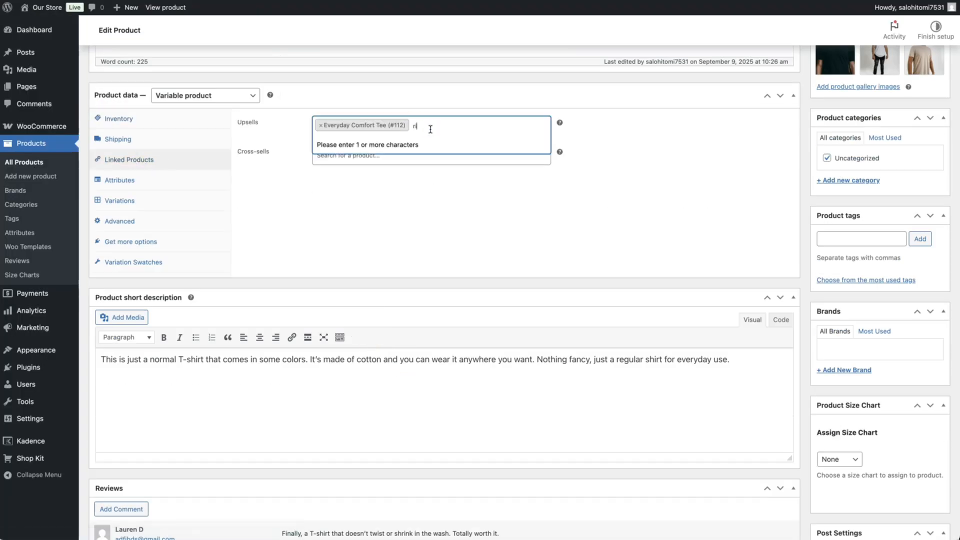
# Add T-Shirt (Copy) – large, Navy as another upsell of the T-Shirt and review its store page.
pyautogui.write('t-shirt')
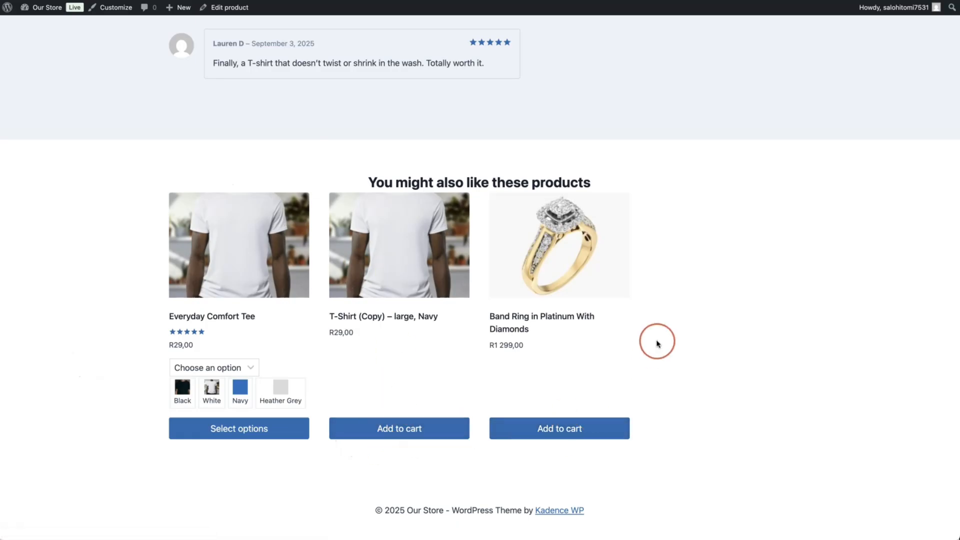
pyautogui.scroll(3, 657, 344)
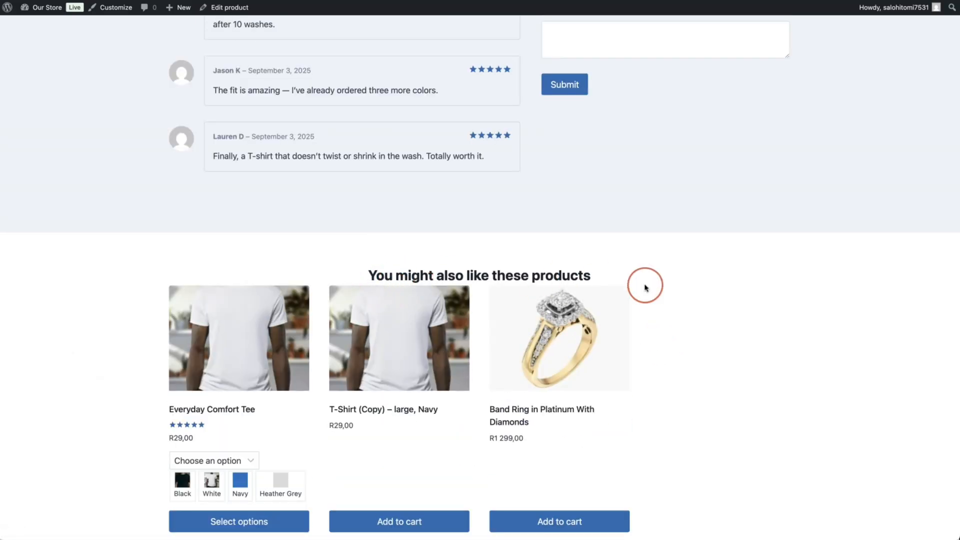
pyautogui.scroll(15, 645, 288)
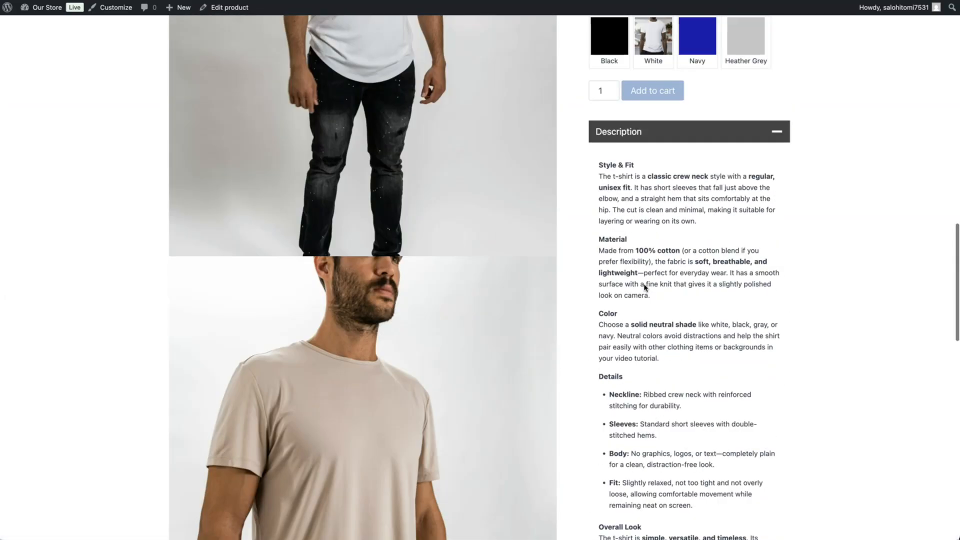
pyautogui.scroll(10, 645, 288)
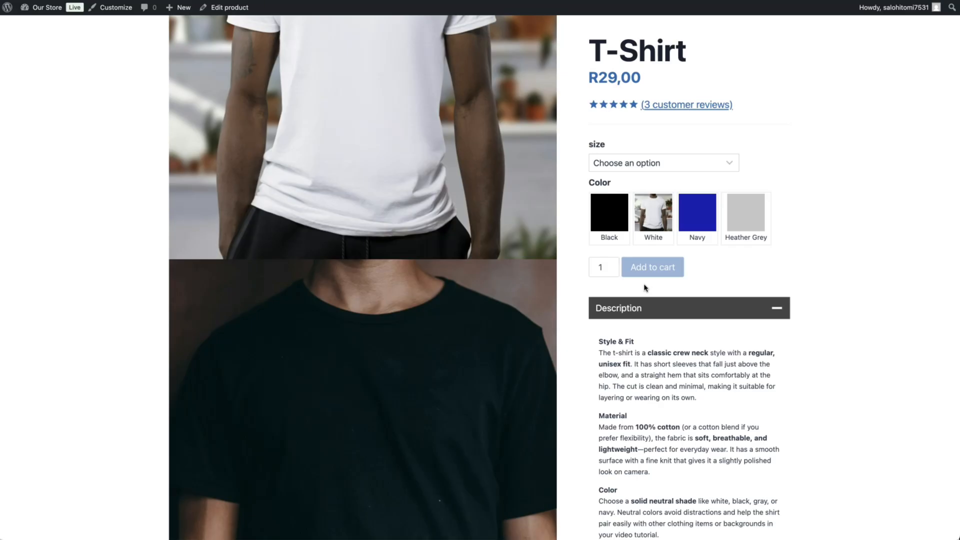
pyautogui.moveTo(633, 272); pyautogui.dragTo(585, 287)
pyautogui.scroll(3, 594, 161)
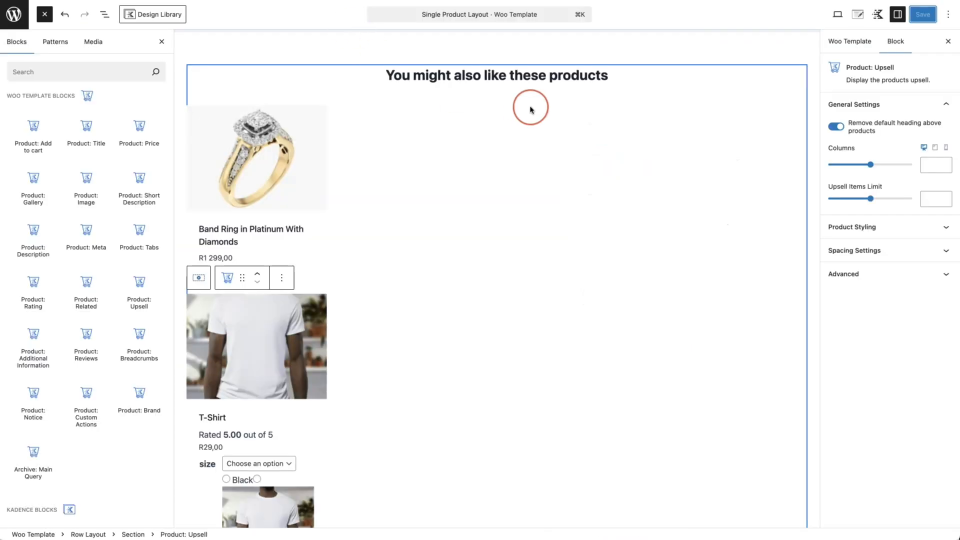
# In the Single Product Layout template, compare the first Row Layout across device views and stack its two columns on tablet.
pyautogui.scroll(15, 531, 105)
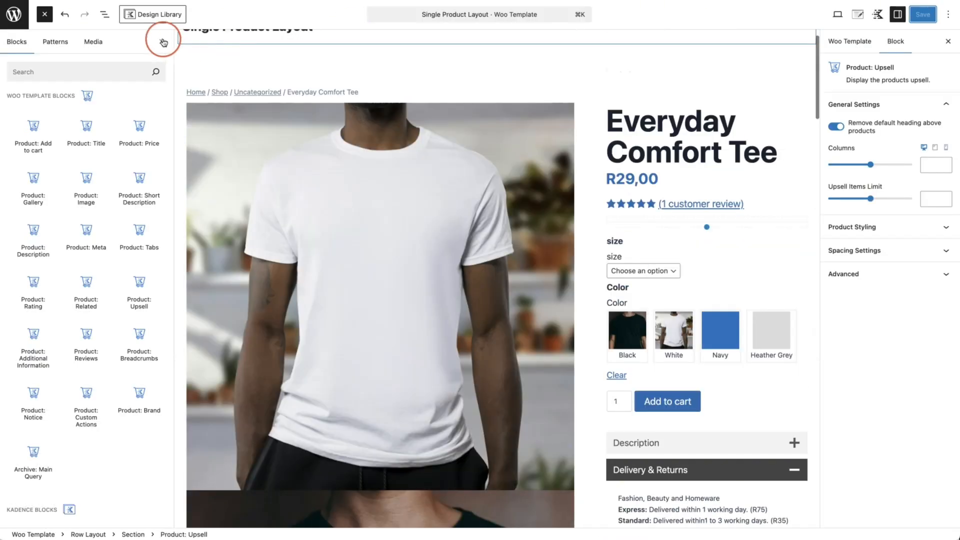
pyautogui.click(163, 42)
pyautogui.click(104, 14)
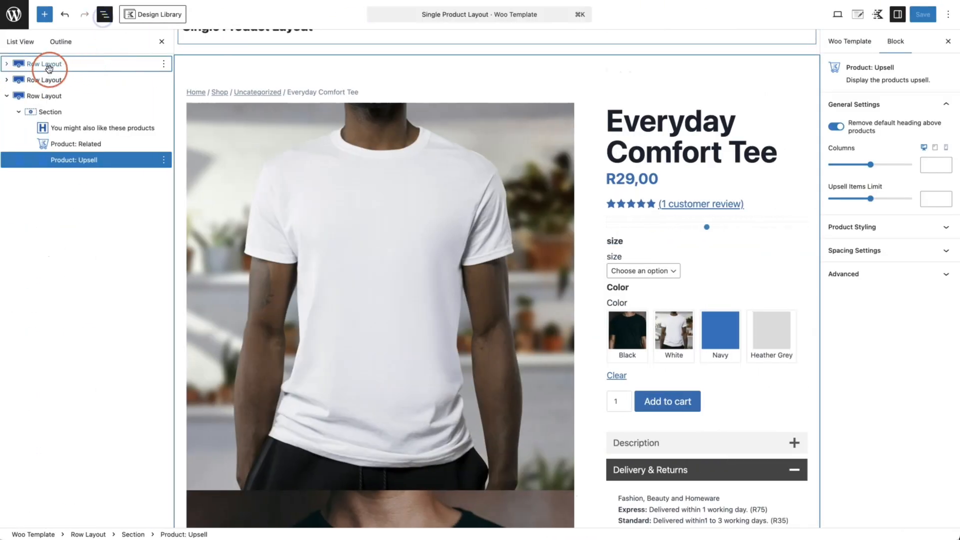
pyautogui.click(49, 67)
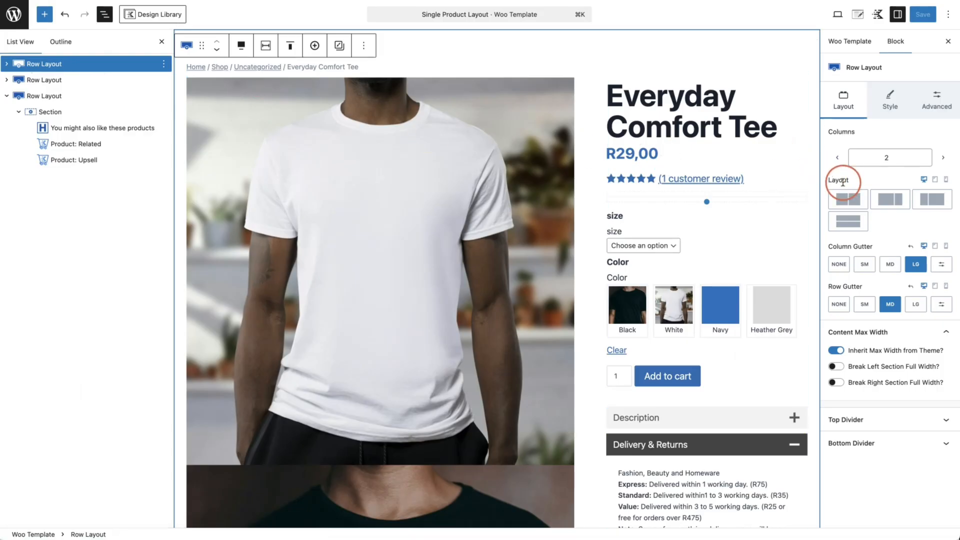
pyautogui.click(935, 180)
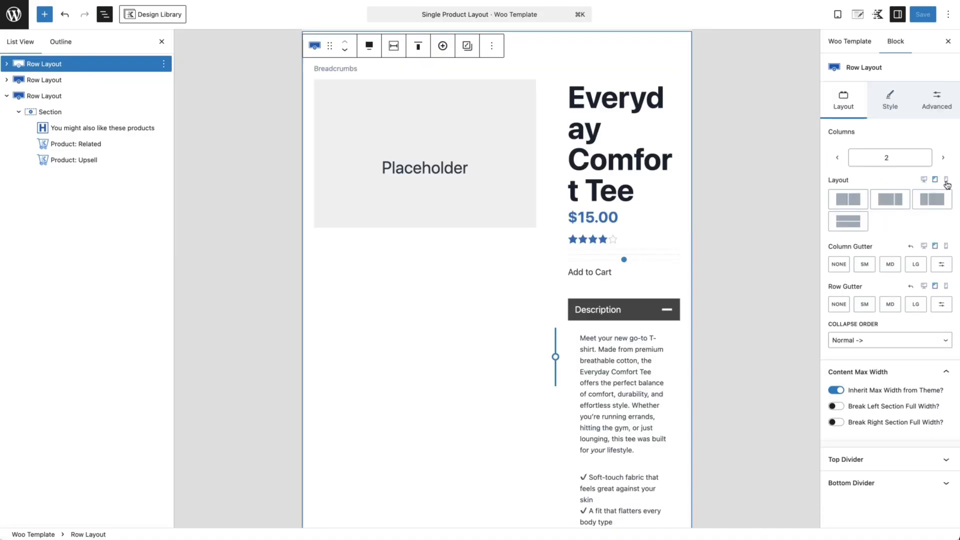
pyautogui.click(946, 180)
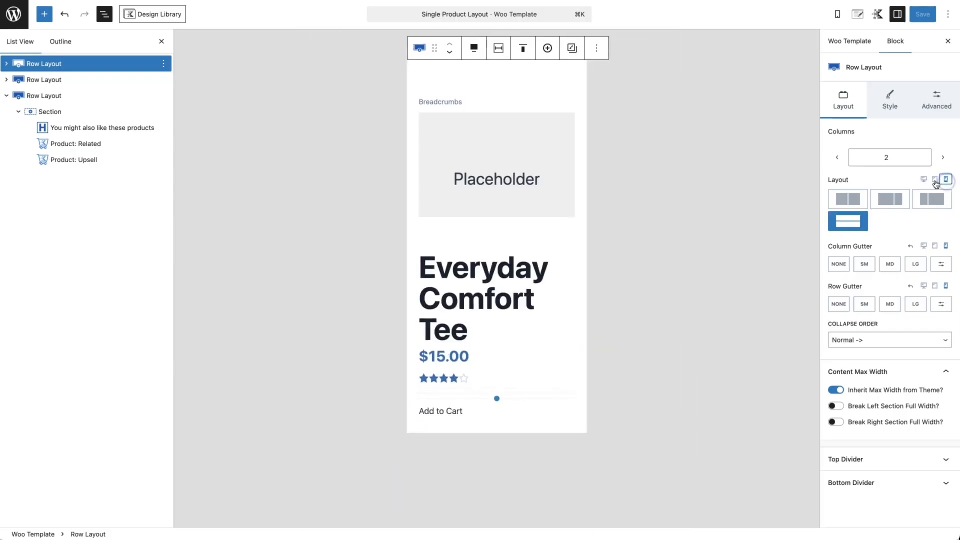
pyautogui.click(935, 181)
pyautogui.click(924, 182)
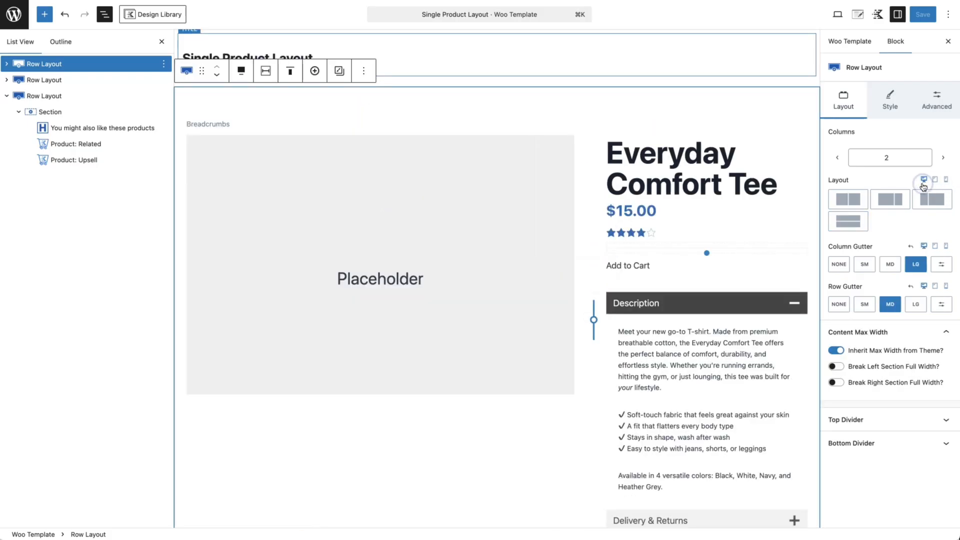
pyautogui.click(935, 181)
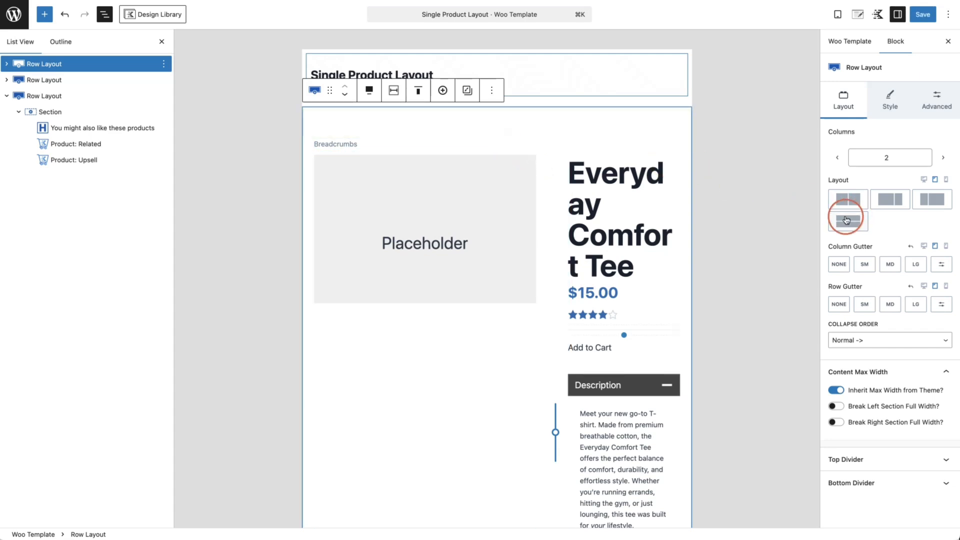
pyautogui.click(849, 219)
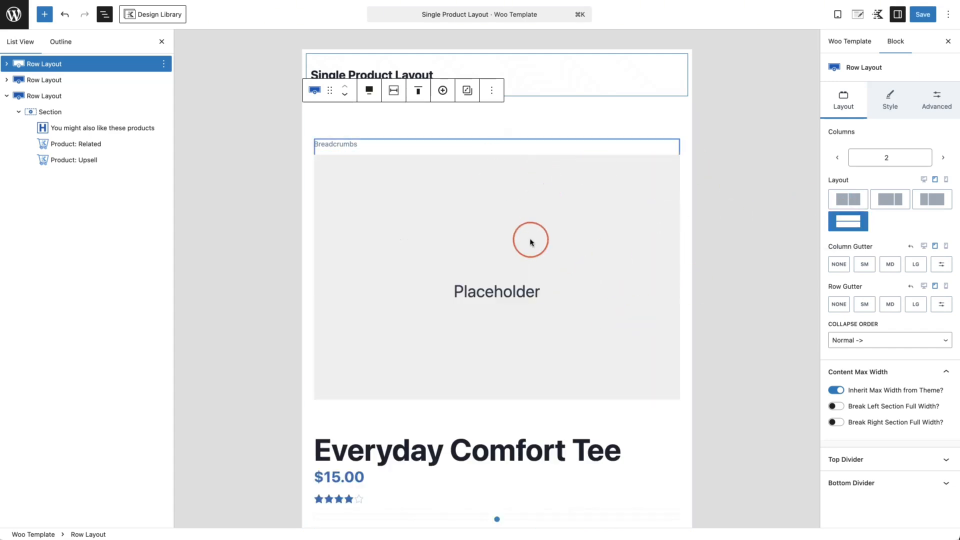
# Set the product title's tablet font size to 40 px, checking the rest of the stacked tablet layout.
pyautogui.scroll(-7, 532, 237)
pyautogui.scroll(-4, 532, 239)
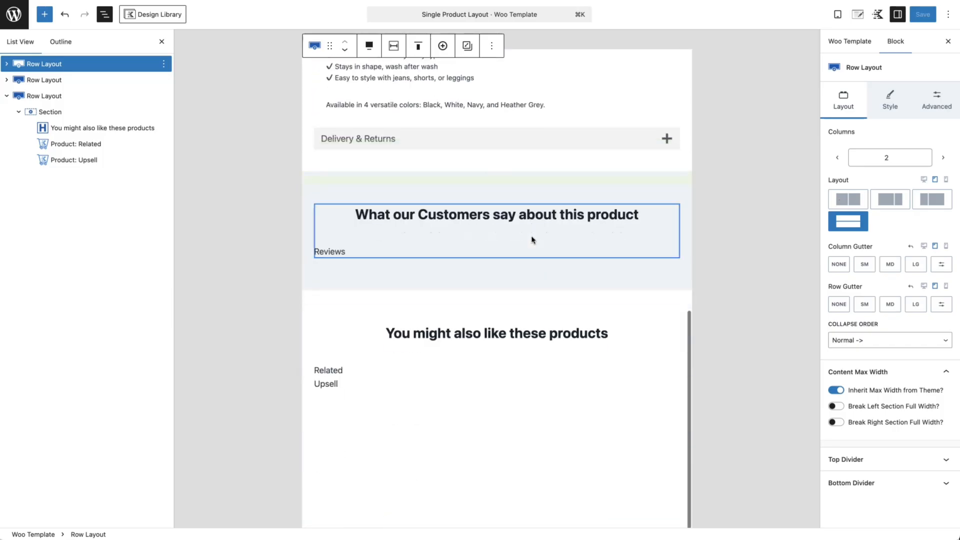
pyautogui.scroll(3, 531, 238)
pyautogui.scroll(9, 532, 239)
pyautogui.click(536, 429)
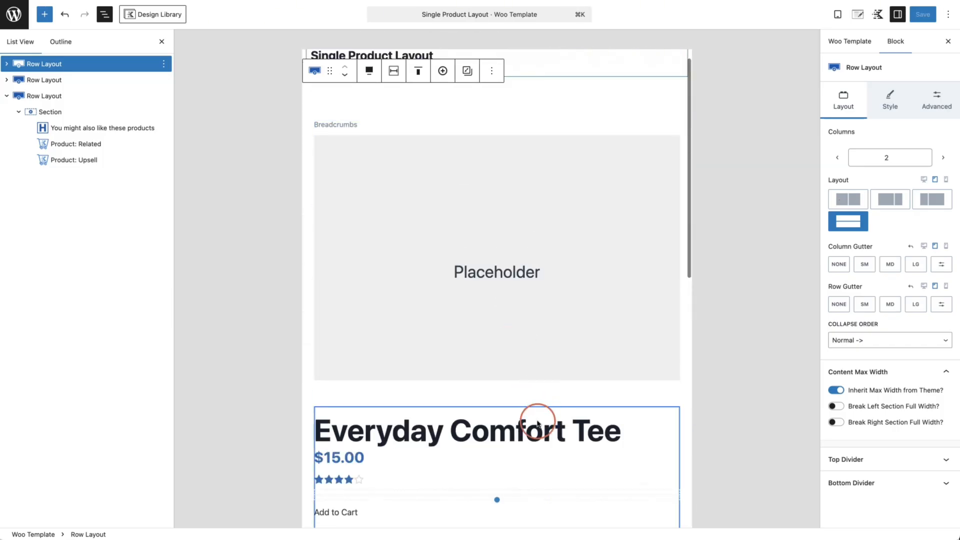
pyautogui.click(372, 437)
pyautogui.moveTo(876, 254); pyautogui.dragTo(840, 254)
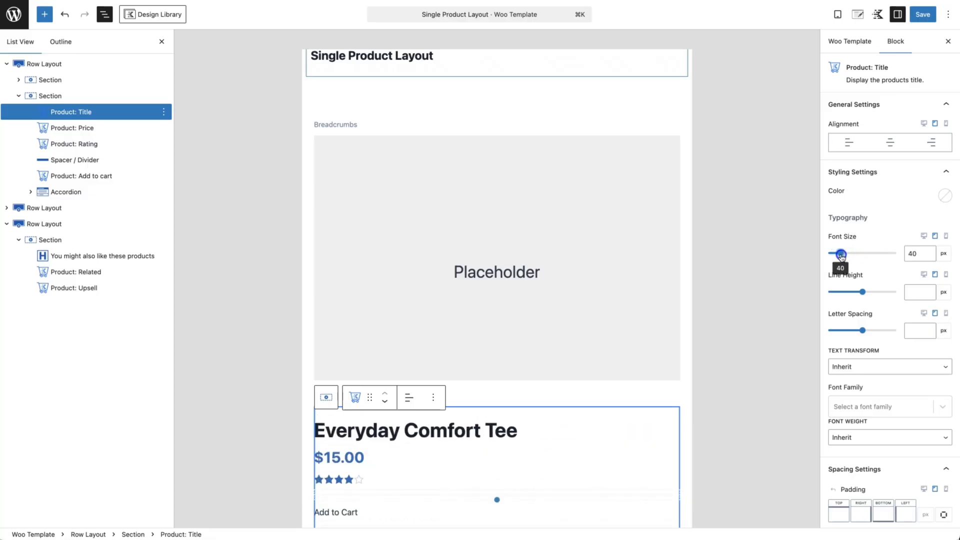
pyautogui.scroll(-5, 633, 380)
pyautogui.scroll(5, 633, 380)
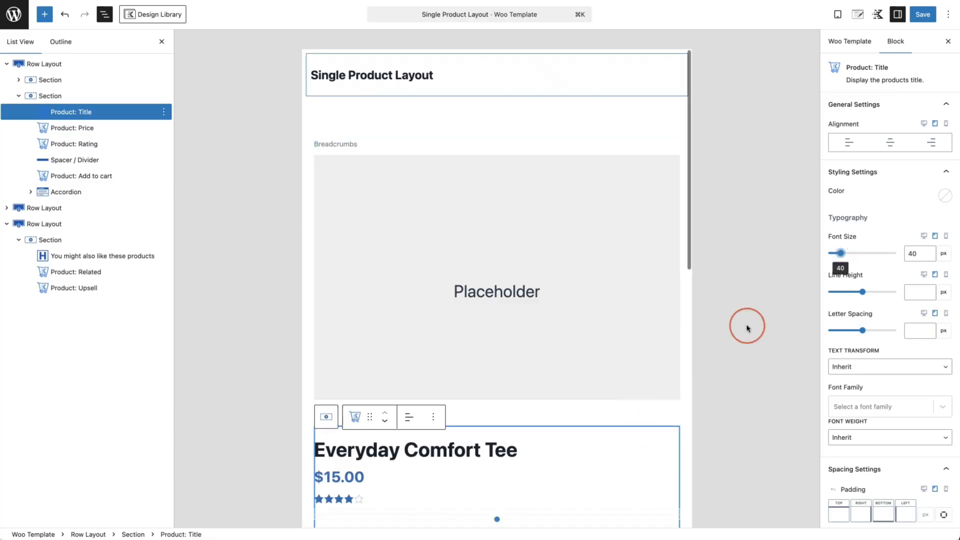
# Preview the template on mobile, examine its sections from product title to upsells, and select the product reviews block.
pyautogui.click(948, 238)
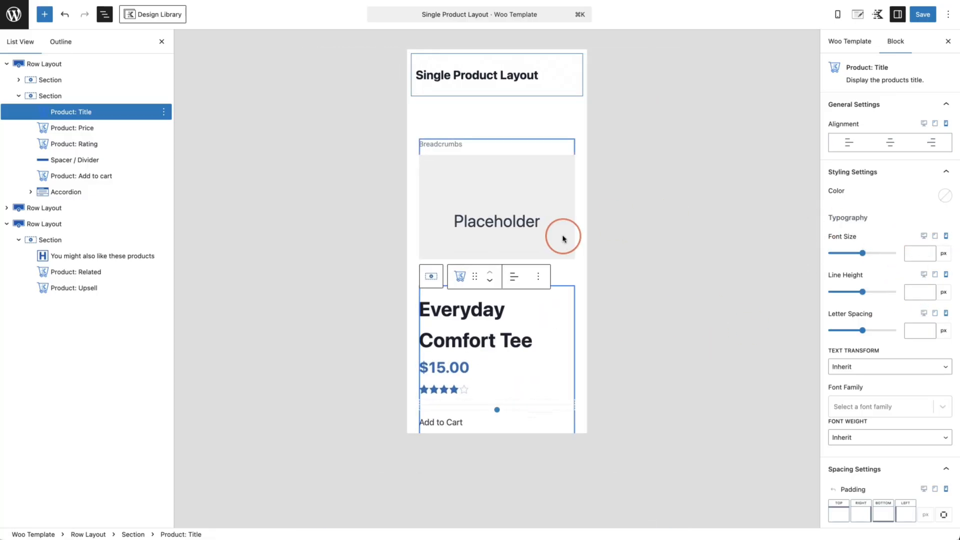
pyautogui.scroll(-3, 563, 236)
pyautogui.scroll(-10, 564, 239)
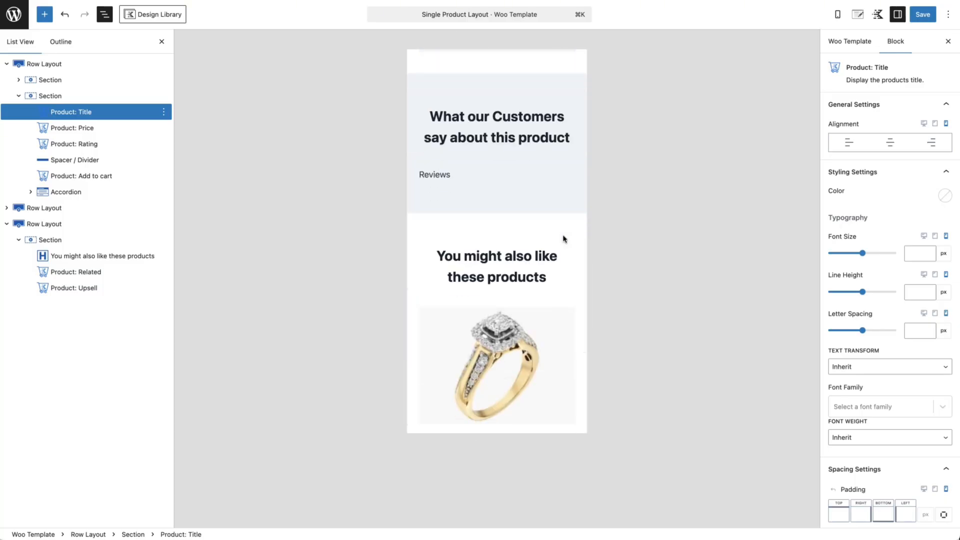
pyautogui.scroll(-8, 561, 239)
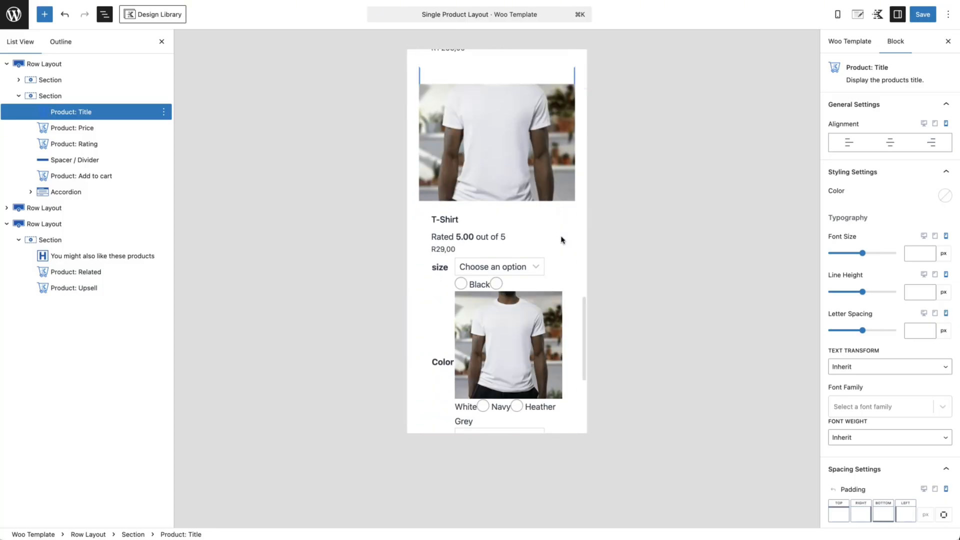
pyautogui.scroll(10, 561, 240)
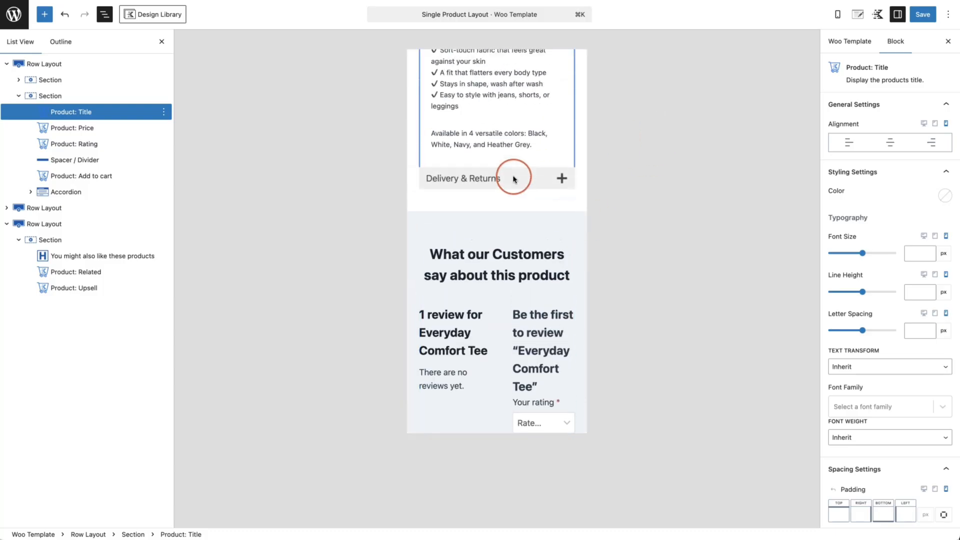
pyautogui.scroll(5, 509, 182)
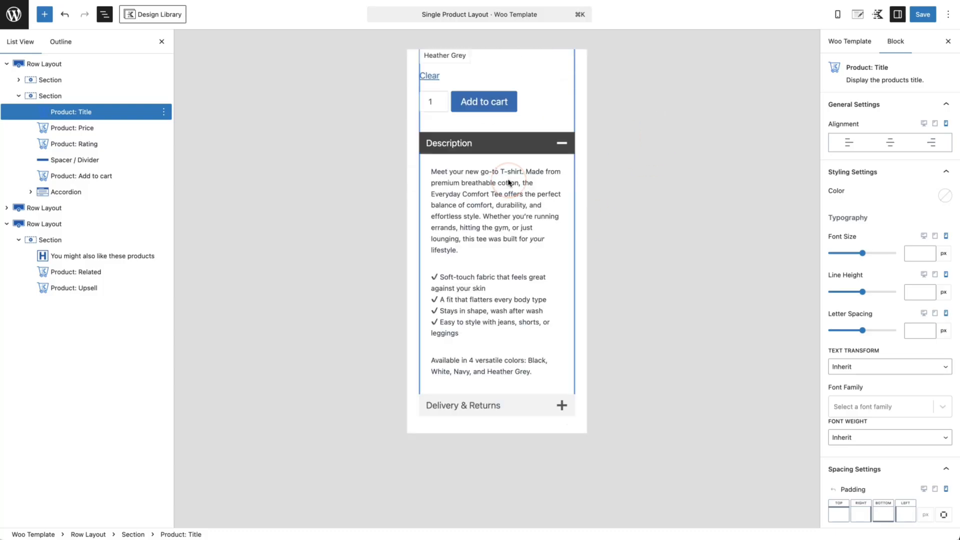
pyautogui.click(490, 295)
pyautogui.scroll(5, 553, 266)
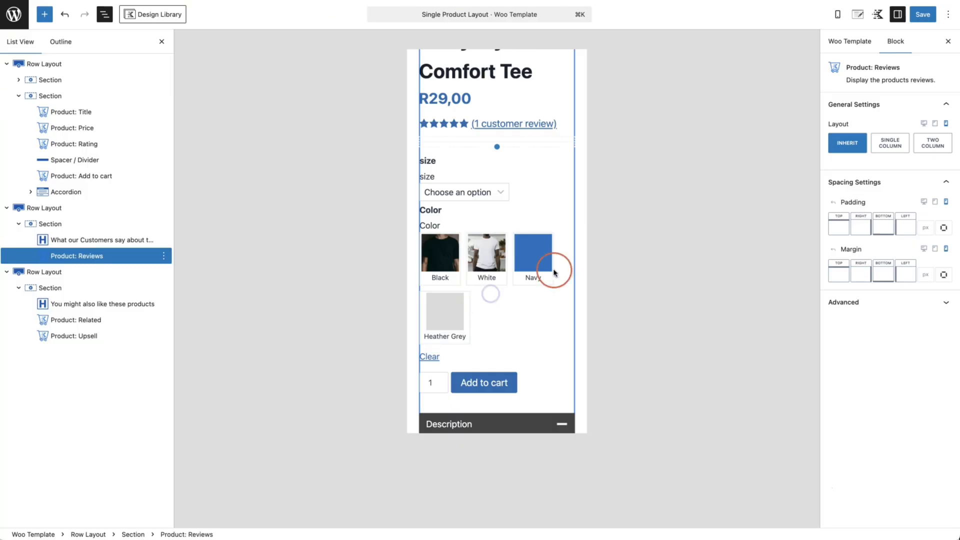